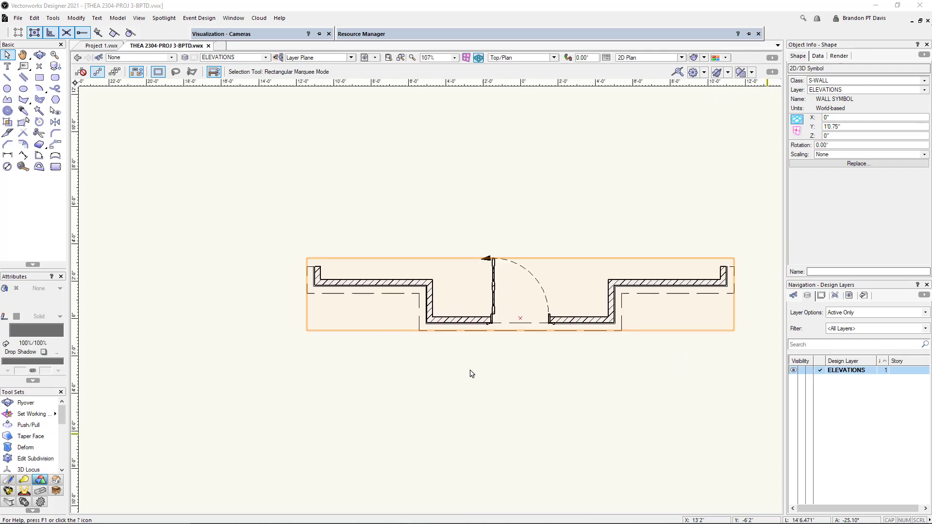
Step: Examine the wall symbol on the ELEVATIONS design layer up close and from a 3D angle
scroll(371, 309, down, 2)
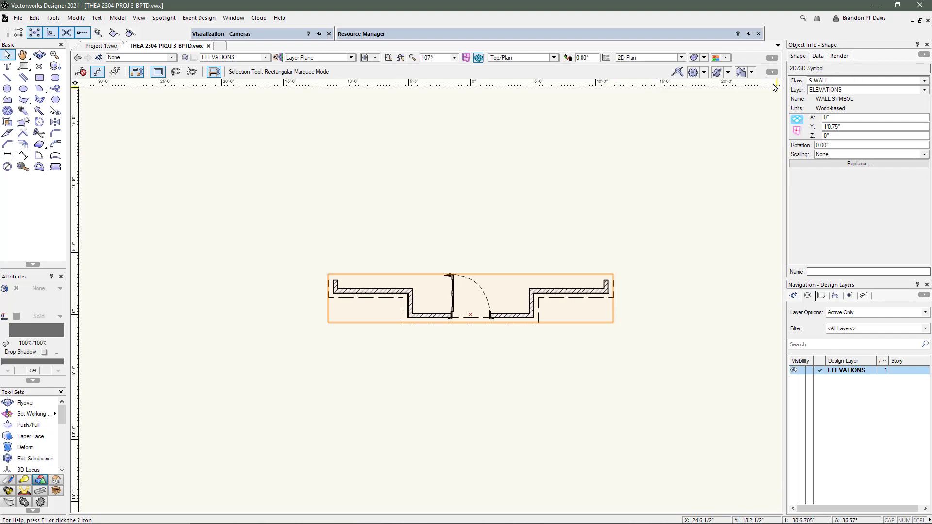
scroll(347, 320, up, 4)
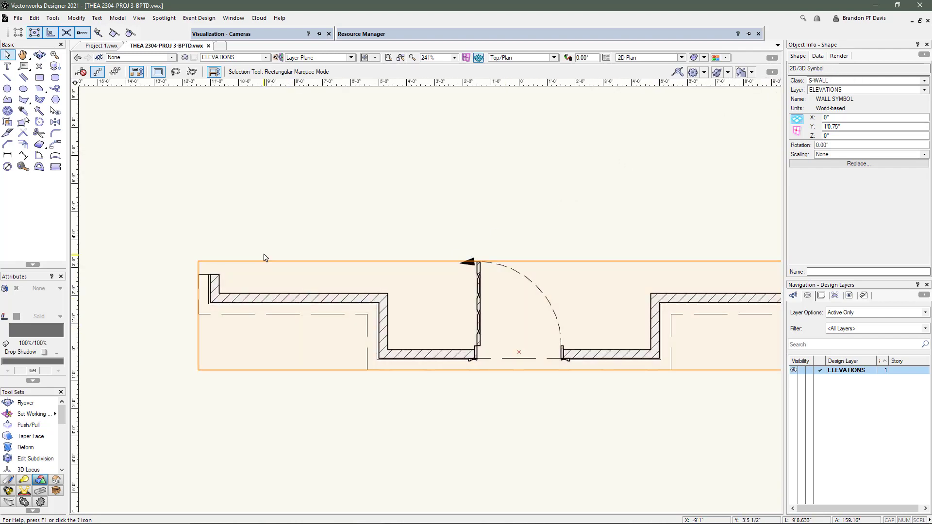
scroll(318, 337, down, 2)
shift+middle_drag(335, 331, 435, 180)
key(ctrl+5)
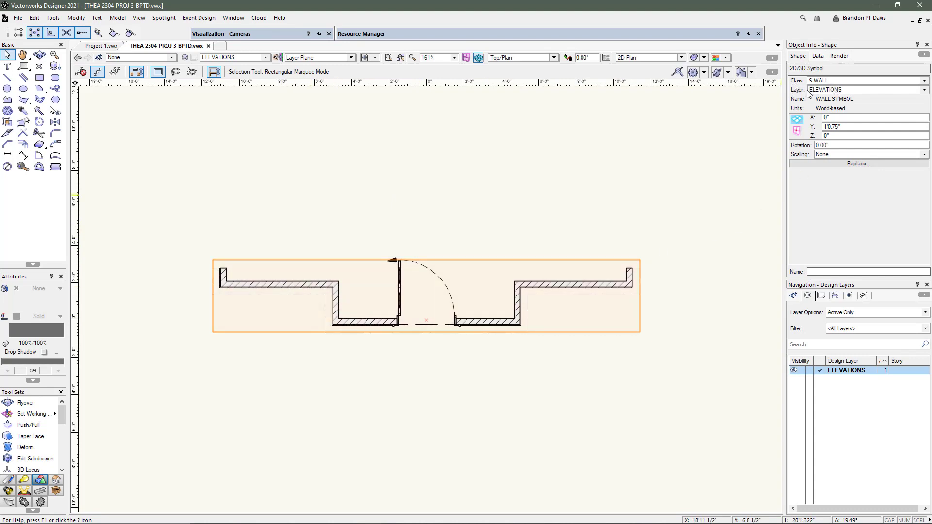
click(488, 182)
scroll(466, 215, down, 2)
scroll(298, 247, up, 1)
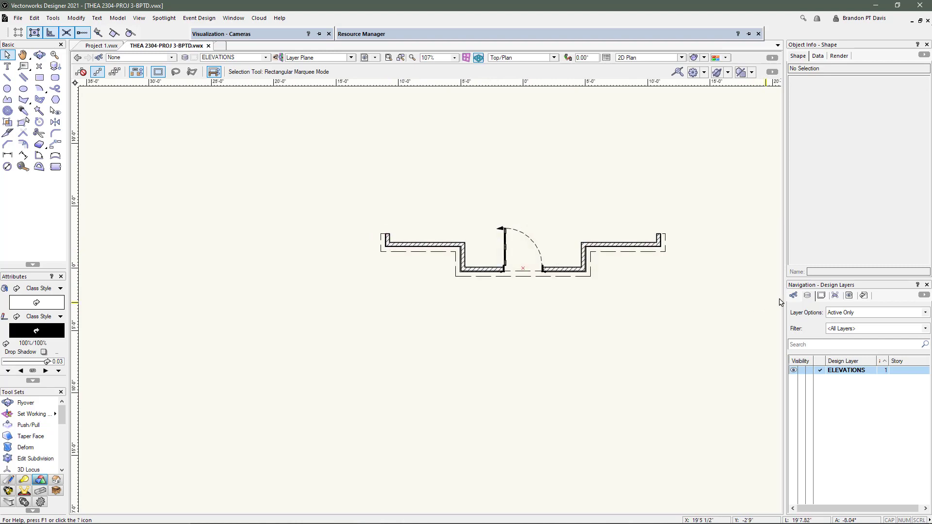
Step: Check which geometry belongs to the S class group by hiding the group and showing it again
click(794, 295)
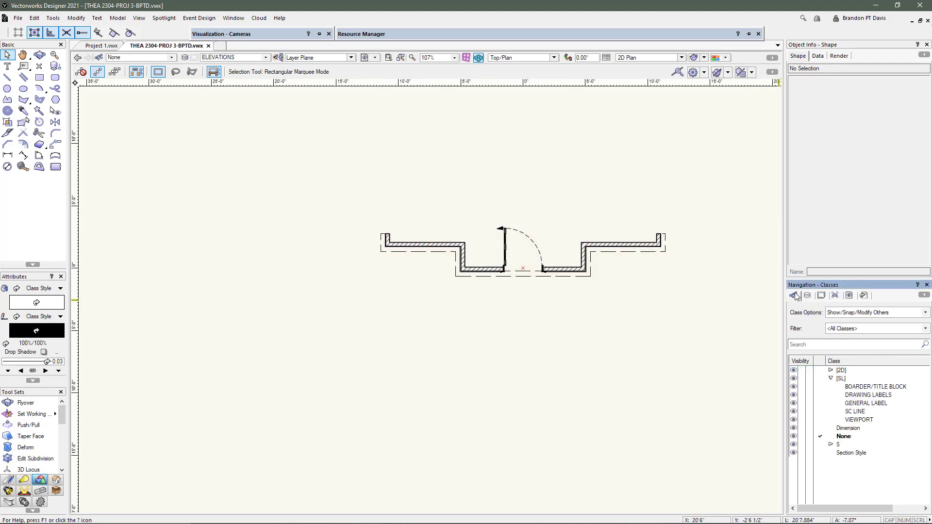
click(802, 445)
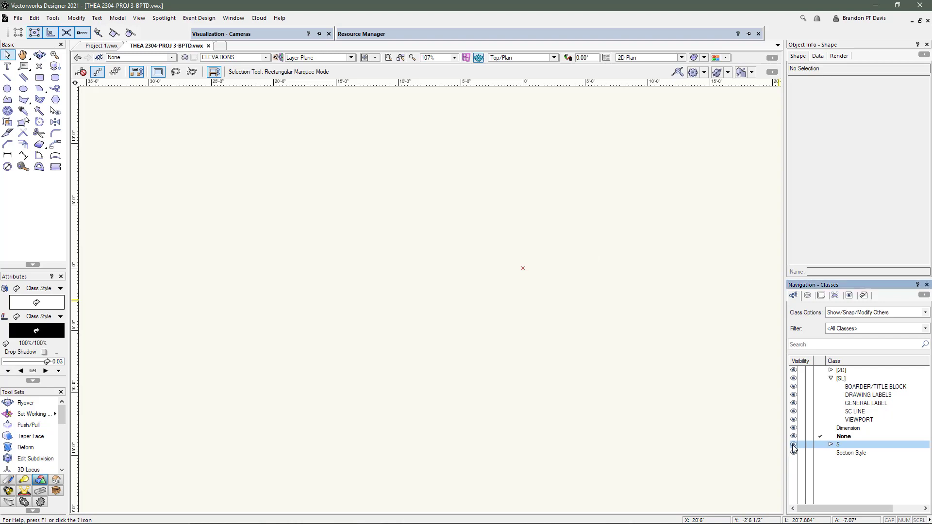
click(793, 445)
scroll(466, 181, up, 3)
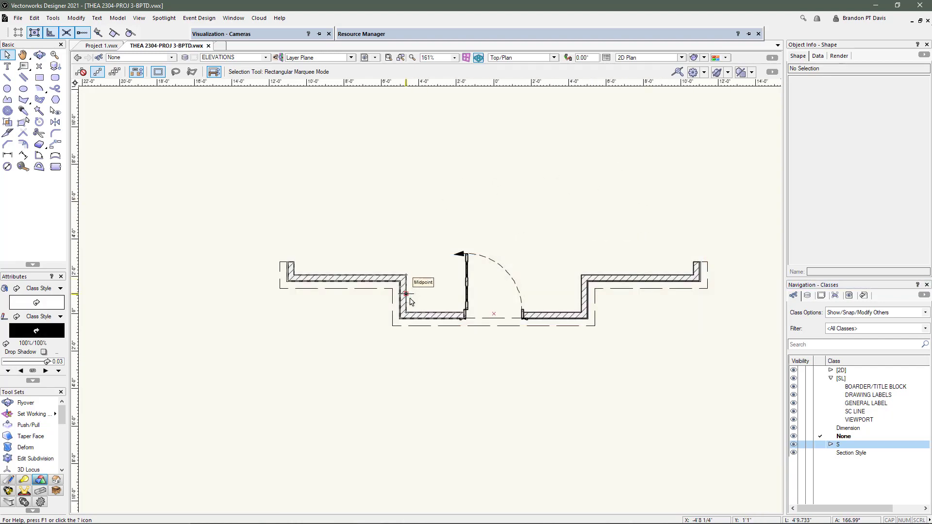
Step: Start a new viewport of the wall symbol, placed on sheet layer 1 [ELEVATIONS]
click(529, 316)
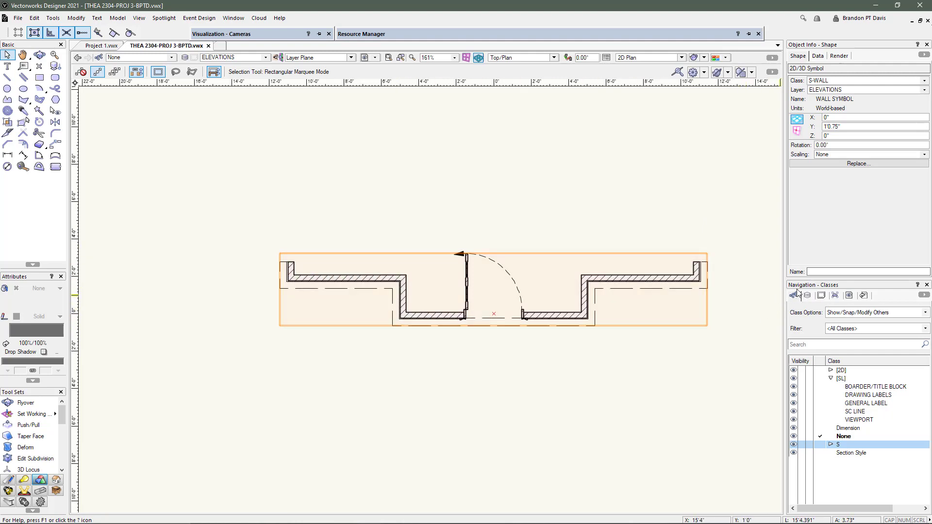
click(820, 295)
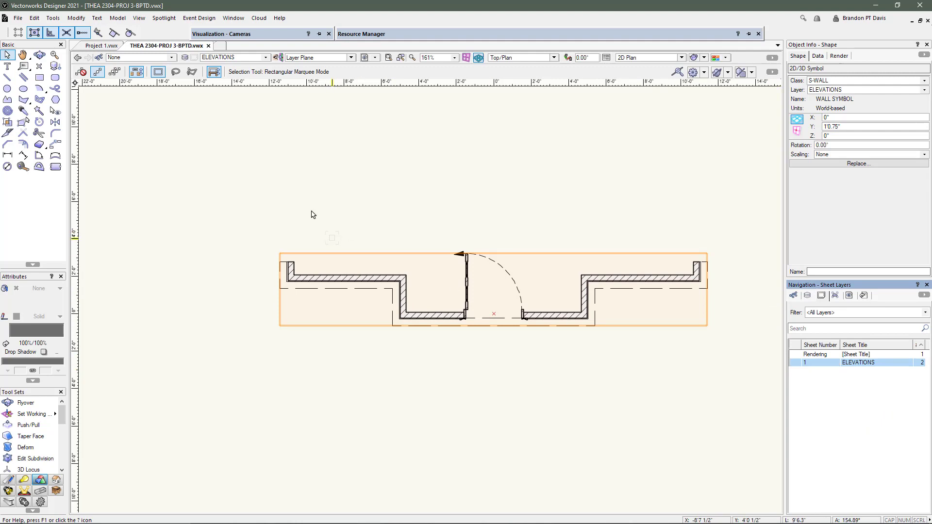
click(140, 18)
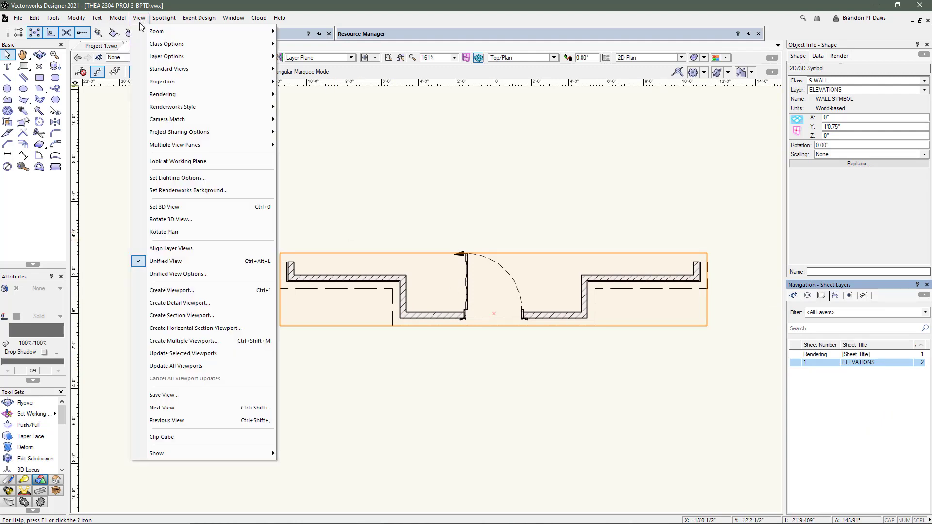
click(171, 291)
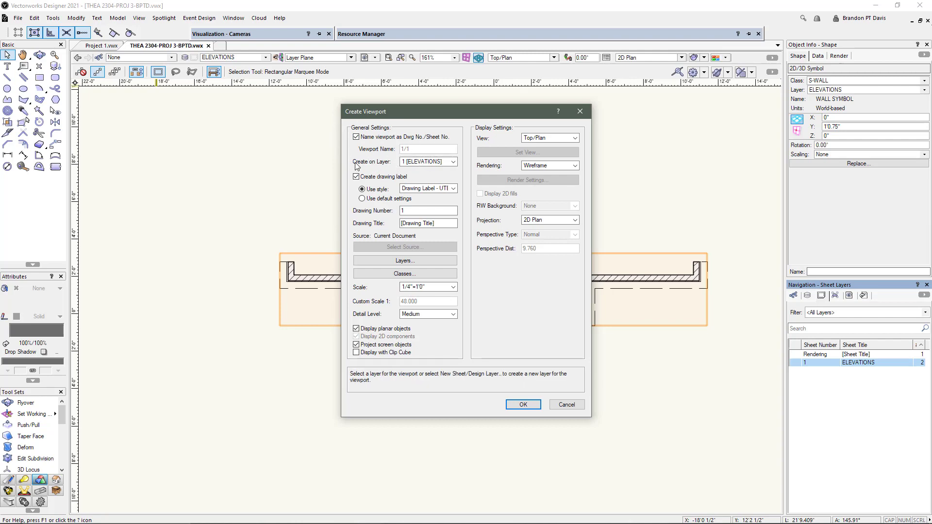
click(411, 163)
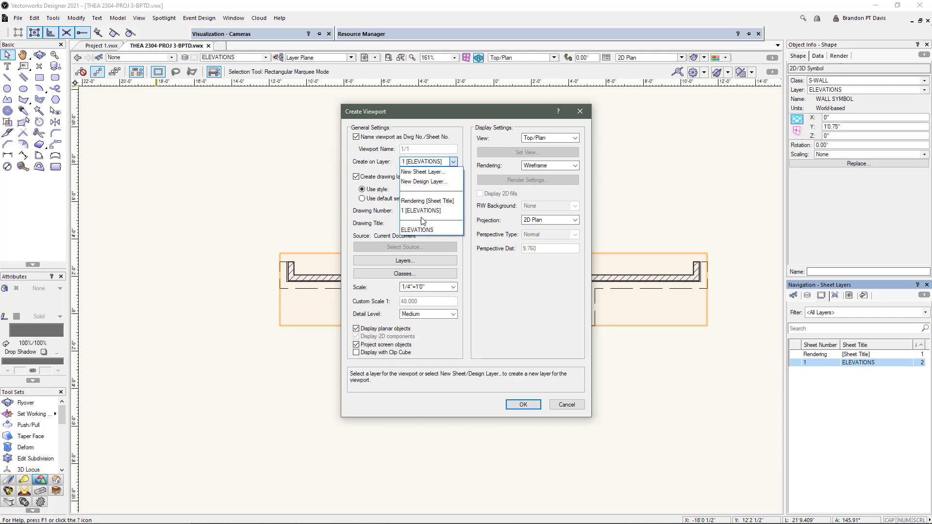
click(438, 212)
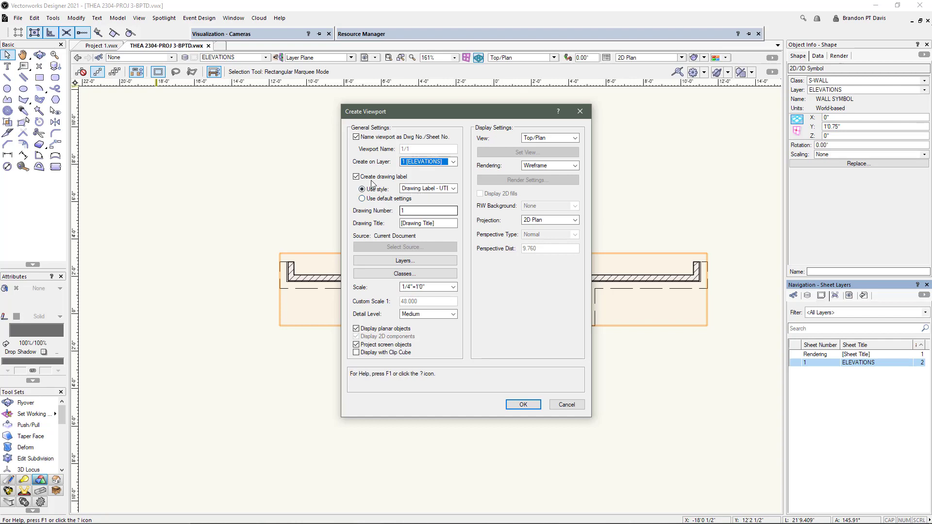
Step: Check the viewport's UTEP drawing label style and set the drawing title to WALL PLAN
click(418, 189)
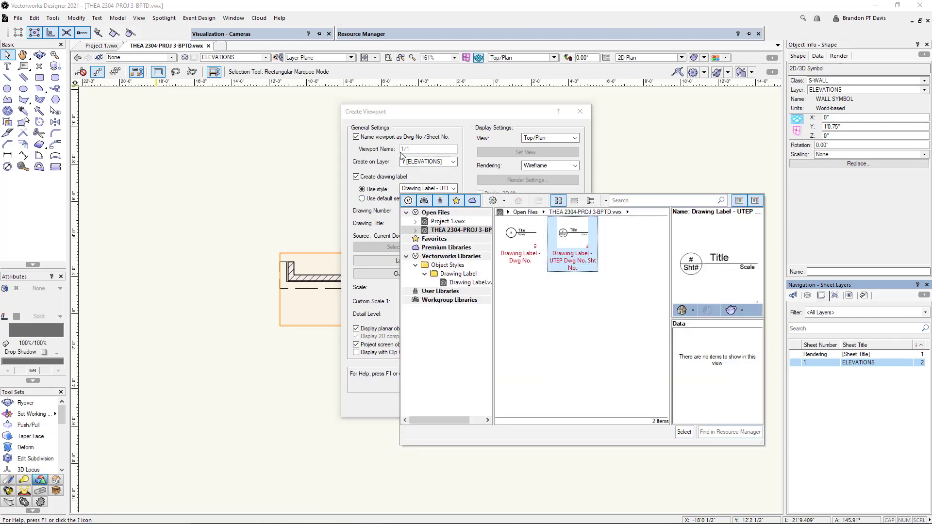
click(398, 178)
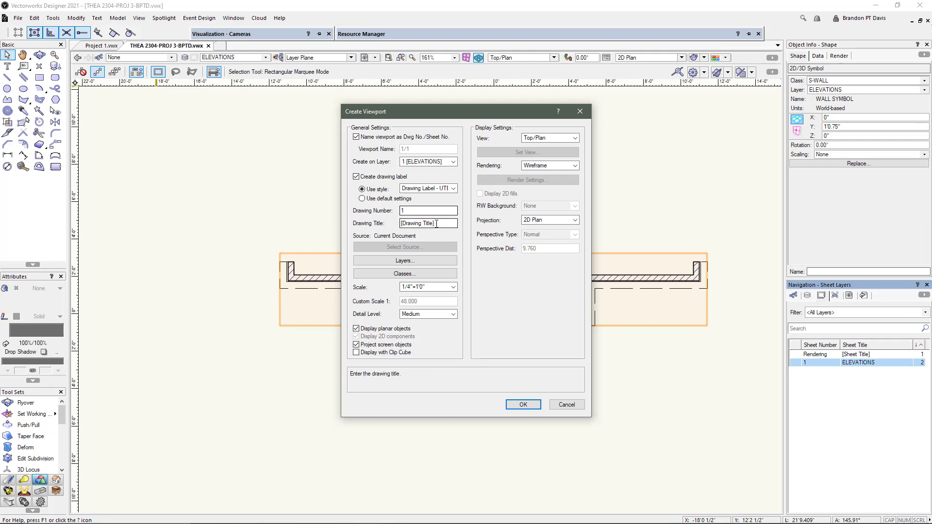
drag(436, 224, 312, 229)
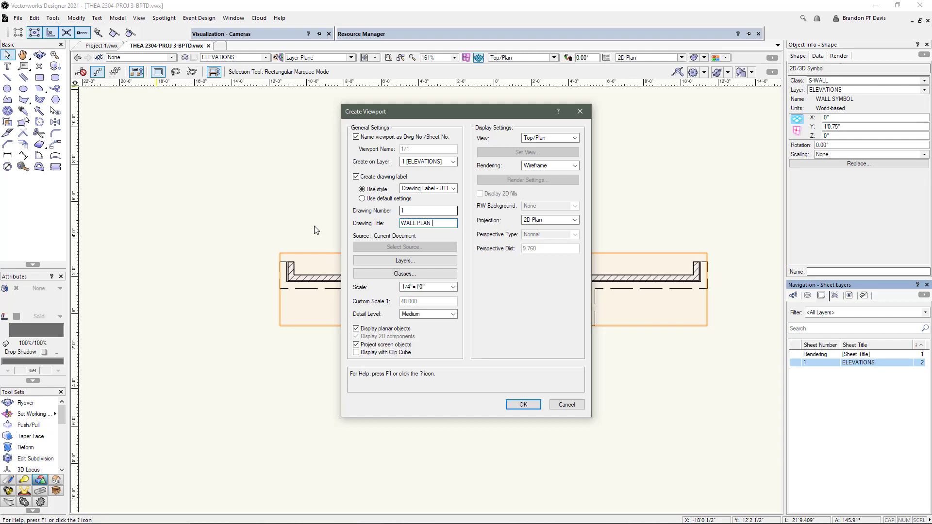
Step: Review the design layer and class visibility settings of the new viewport
click(405, 260)
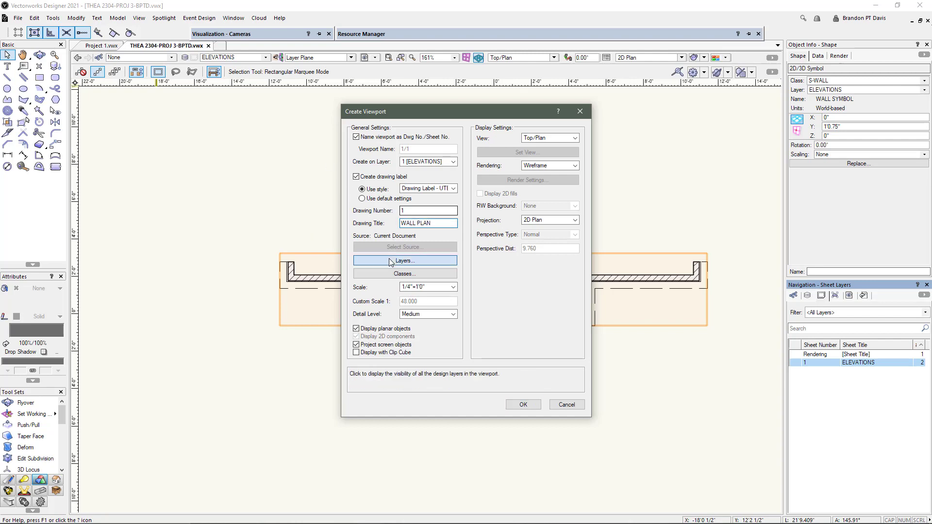
click(484, 368)
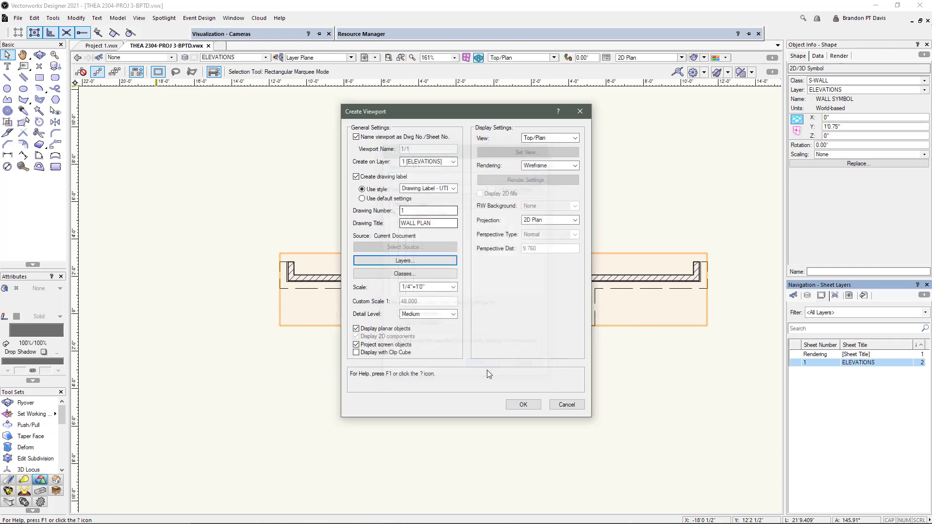
click(422, 274)
scroll(421, 271, down, 4)
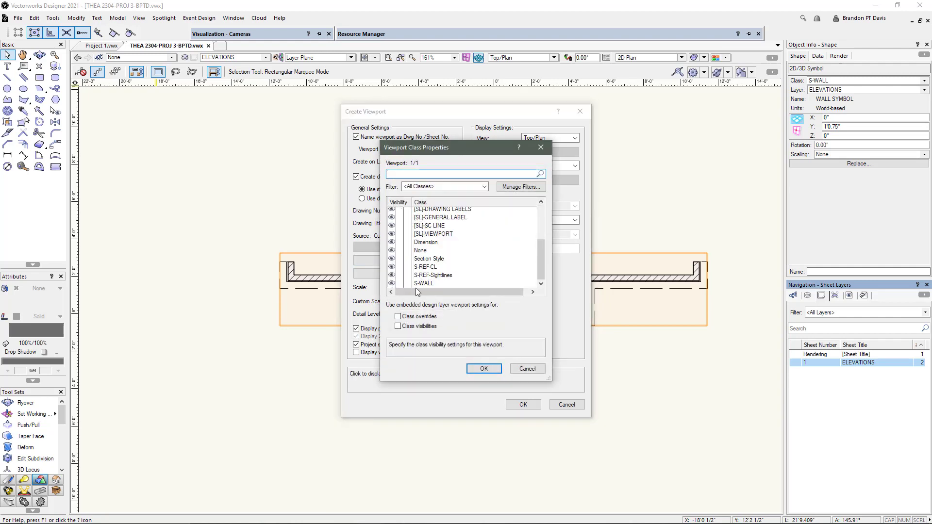
scroll(421, 262, up, 3)
scroll(424, 272, down, 2)
scroll(400, 255, up, 2)
scroll(418, 272, down, 2)
scroll(421, 265, up, 3)
scroll(437, 243, down, 4)
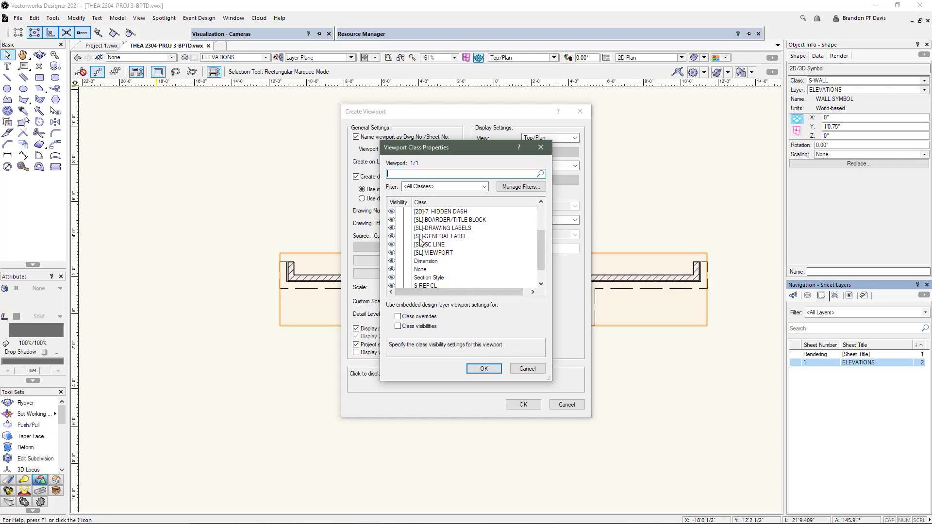
scroll(471, 287, up, 4)
click(482, 368)
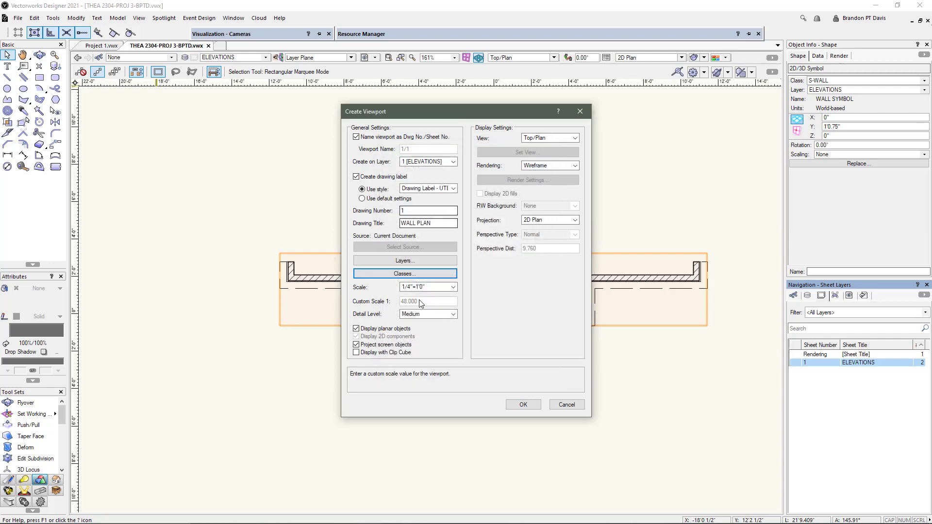
Step: Set the viewport scale to 1/2"=1'0" and create the viewport on the sheet
click(427, 287)
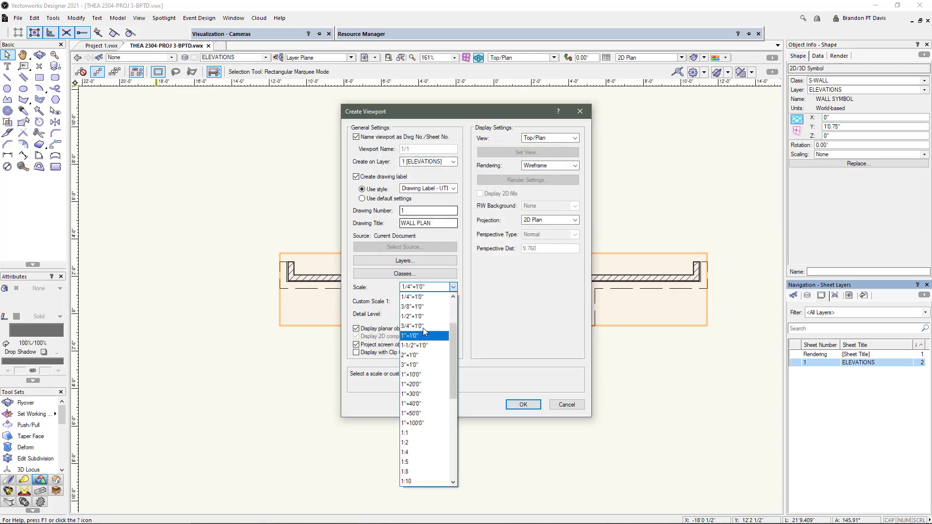
click(418, 316)
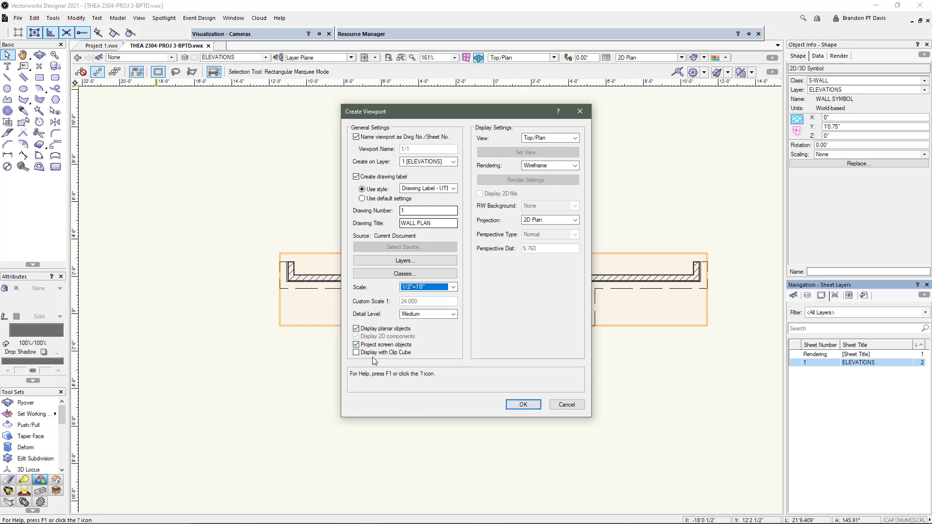
click(523, 405)
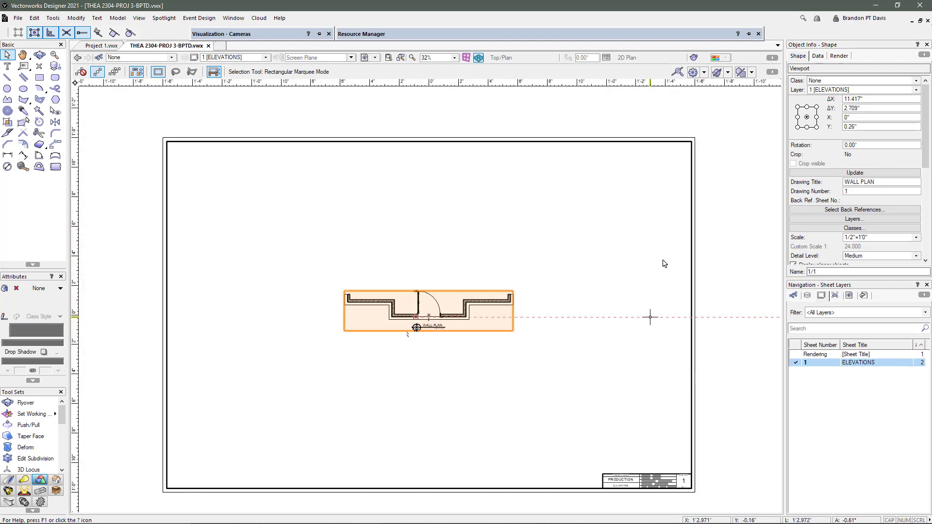
click(663, 263)
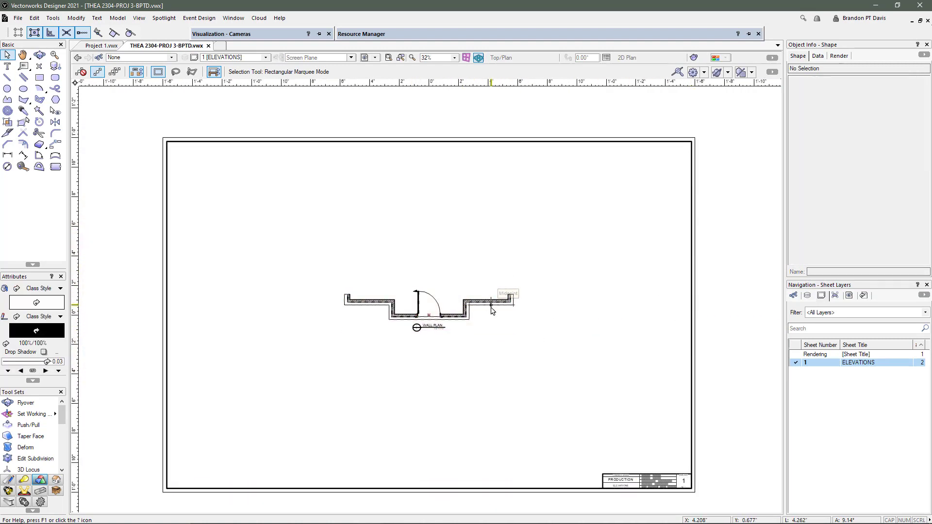
Step: Move the WALL PLAN viewport straight up toward the upper border of the sheet
drag(490, 305, 491, 198)
click(501, 262)
scroll(481, 229, up, 1)
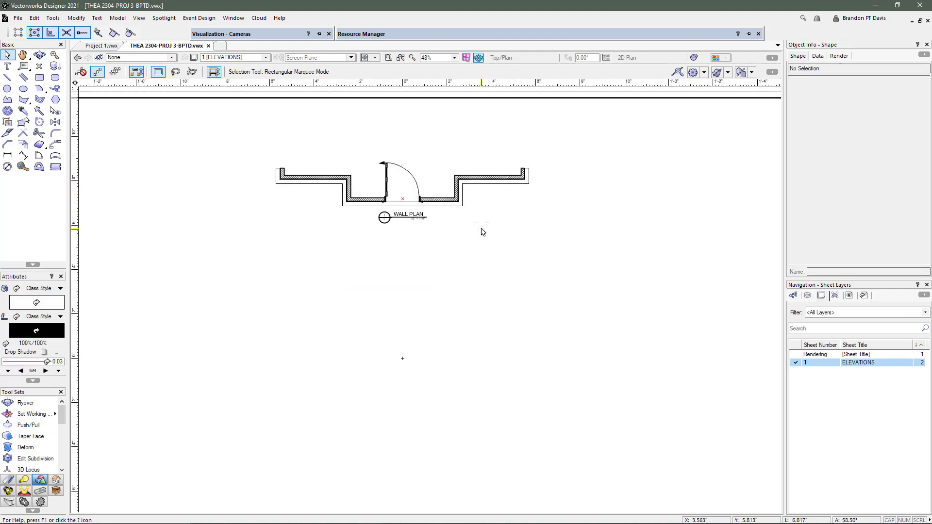
Step: Duplicate the WALL PLAN viewport, placing the copy directly below the original near the middle of the sheet
drag(492, 180, 489, 272)
click(490, 179)
ctrl+drag(491, 179, 482, 366)
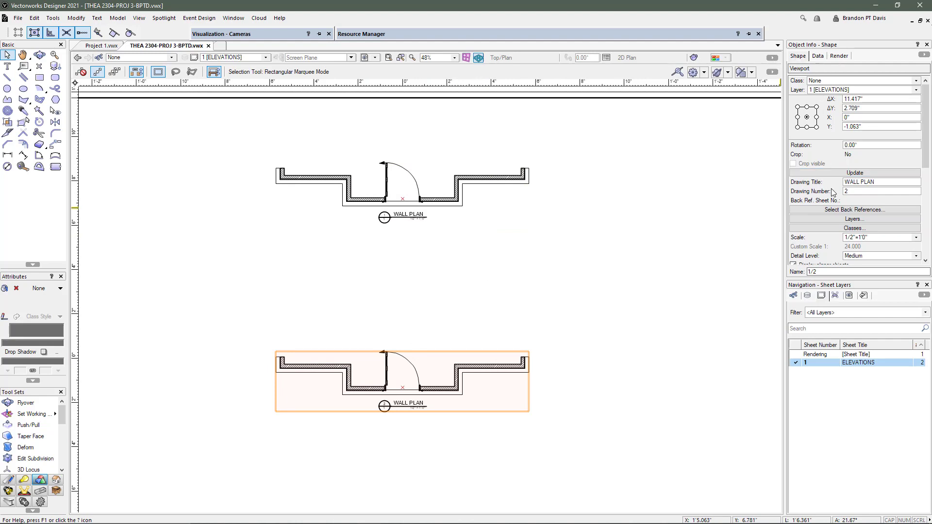
Step: Change the view of the duplicated viewport to Front
scroll(832, 192, down, 5)
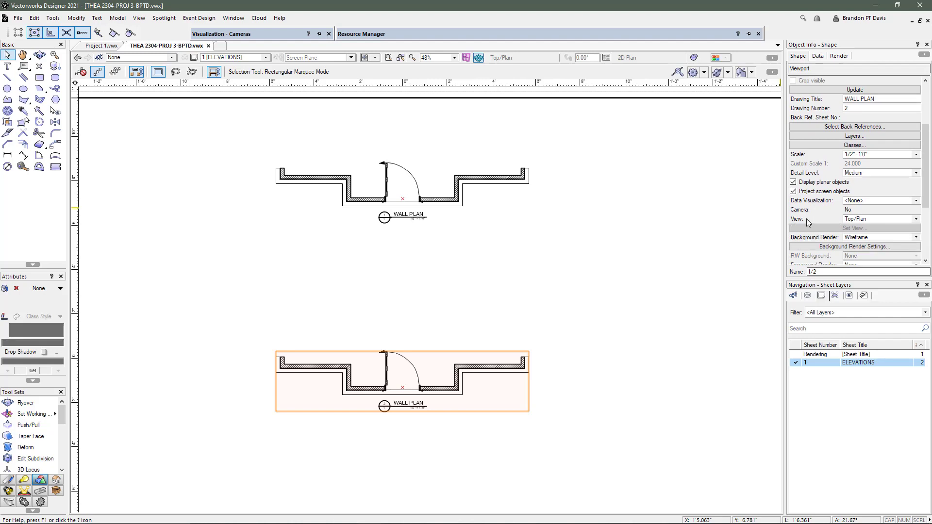
click(850, 219)
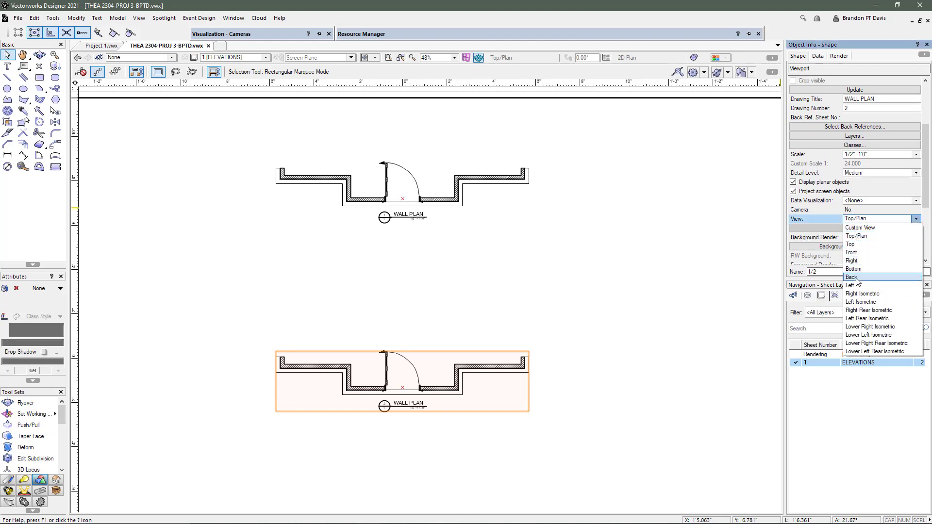
click(852, 252)
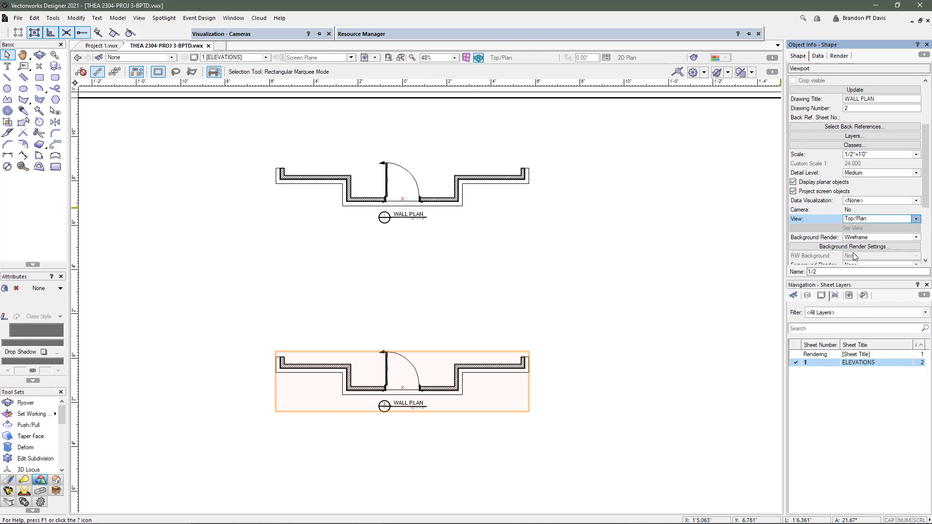
scroll(399, 388, up, 1)
scroll(503, 225, down, 1)
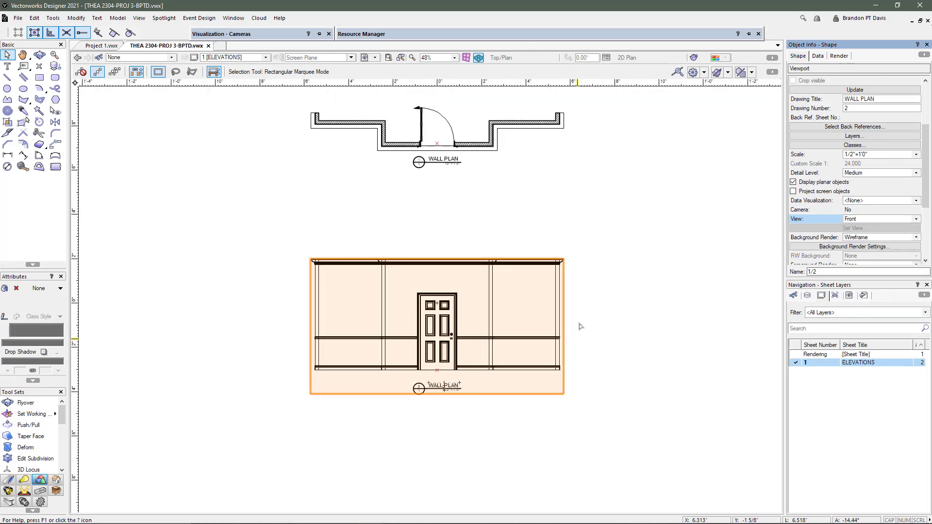
Step: Examine the door, crown moulding and wall trim in the front elevation viewport, and clear the selection
scroll(539, 347, up, 2)
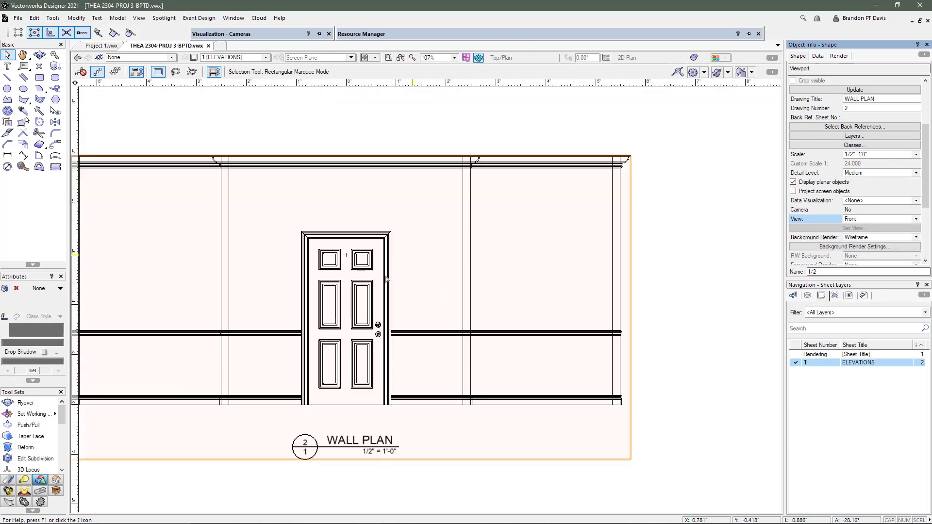
scroll(447, 252, down, 2)
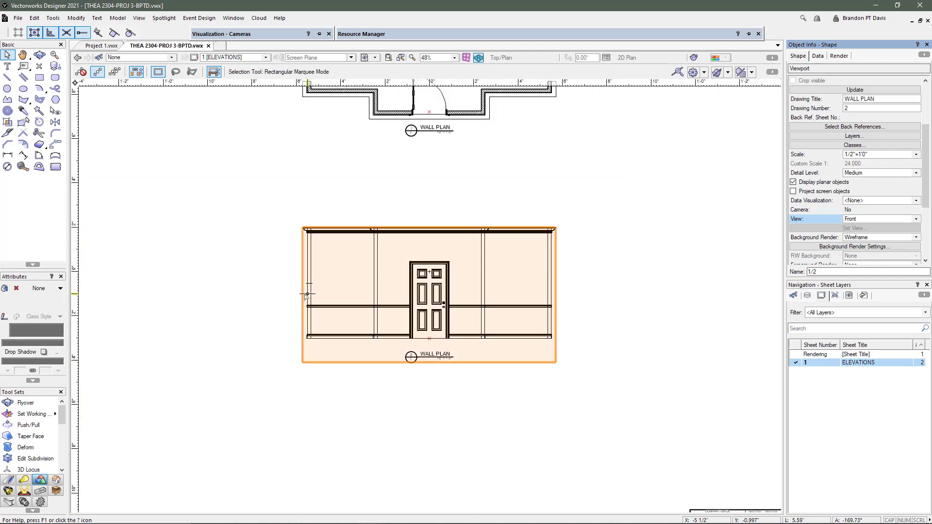
scroll(434, 339, up, 1)
scroll(633, 198, up, 2)
click(629, 175)
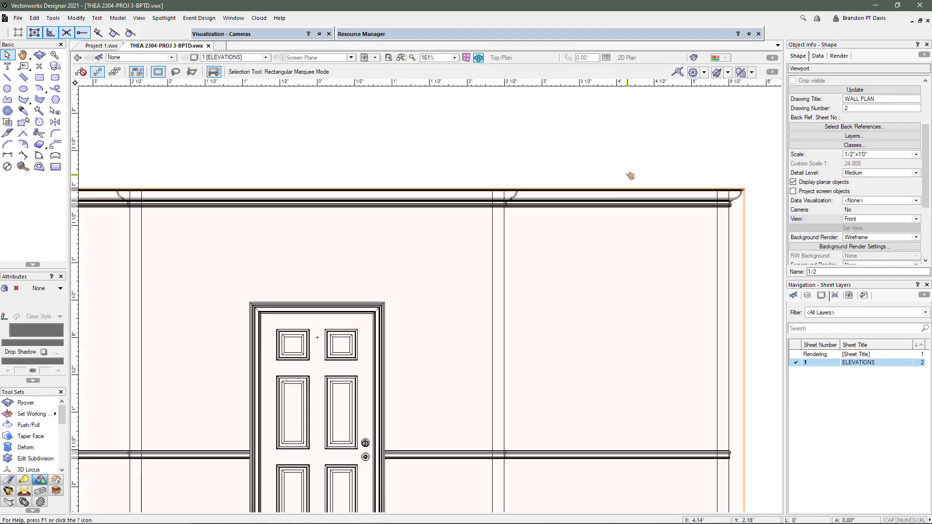
scroll(447, 242, down, 2)
scroll(458, 298, down, 2)
scroll(467, 349, up, 1)
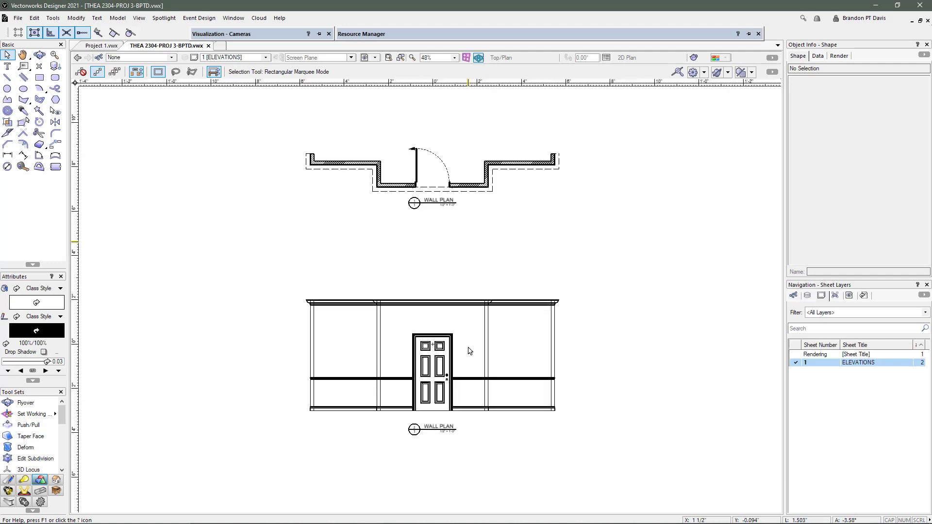
Step: Set the front elevation viewport's background render to Hidden Line and update the viewport
click(468, 350)
scroll(843, 226, down, 2)
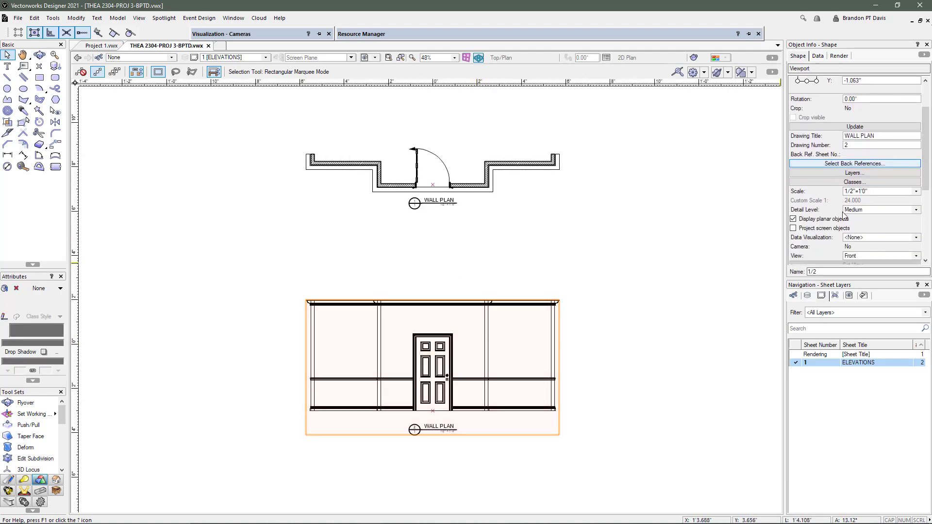
scroll(845, 224, down, 3)
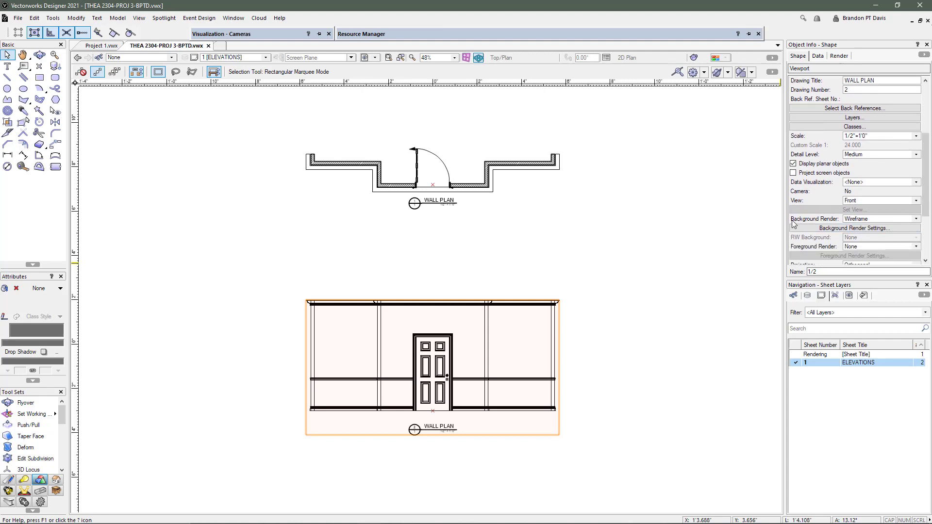
scroll(795, 225, down, 1)
click(855, 203)
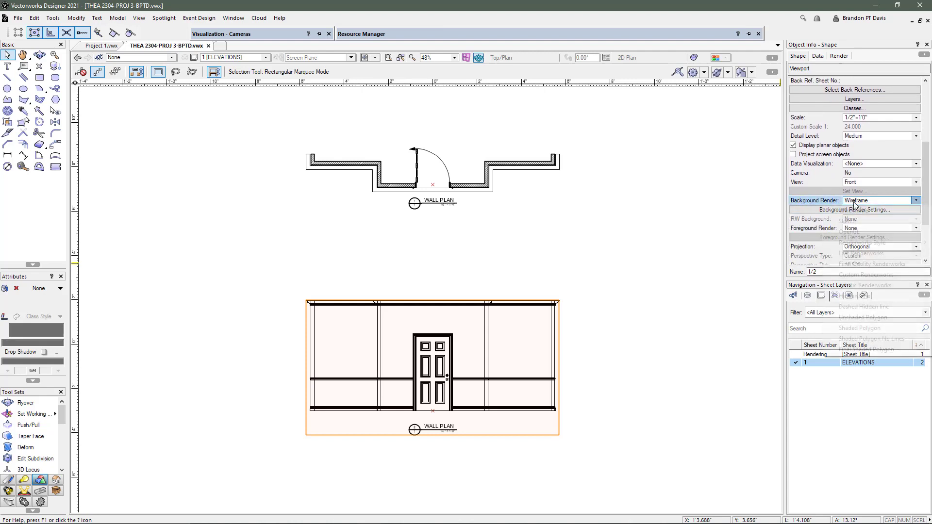
mouse_move(859, 245)
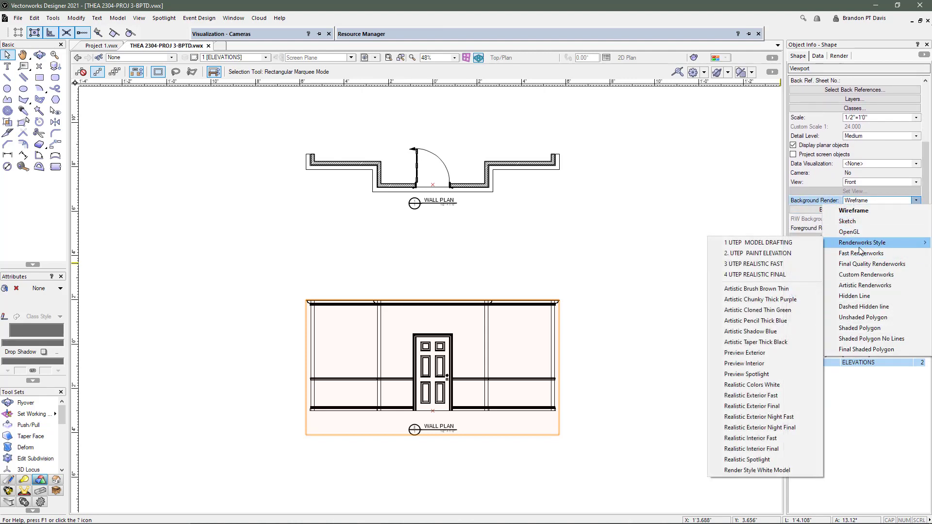
click(855, 295)
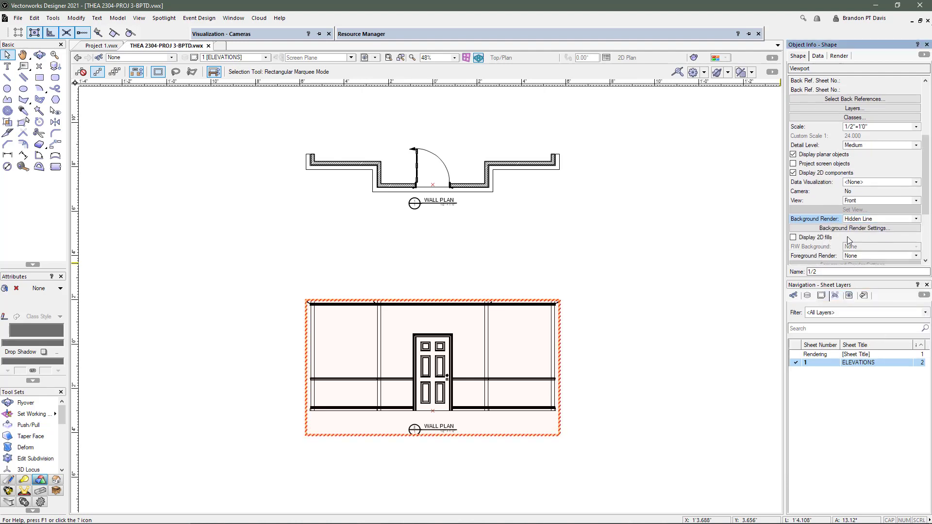
scroll(849, 241, up, 3)
click(854, 127)
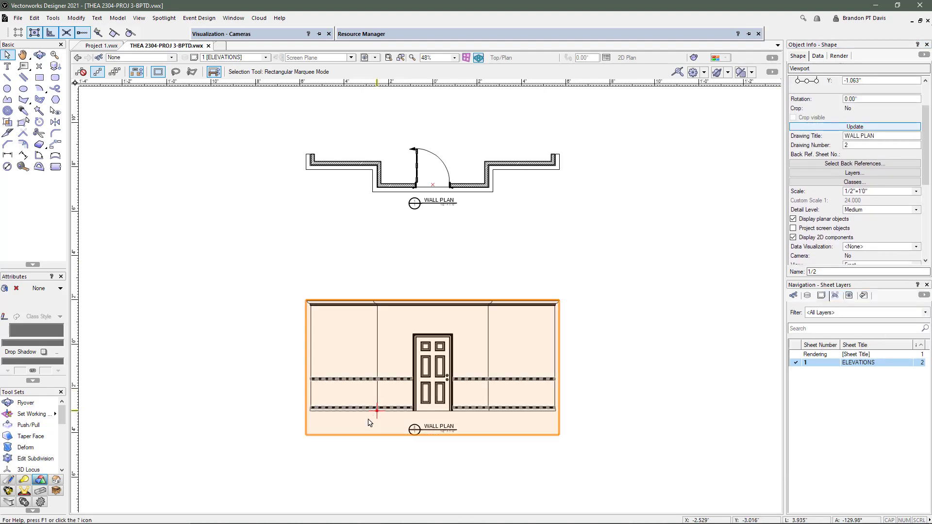
Step: Examine the hidden line rendering of the door, crown moulding and wall trim in the front elevation, and clear the selection
scroll(369, 423, up, 4)
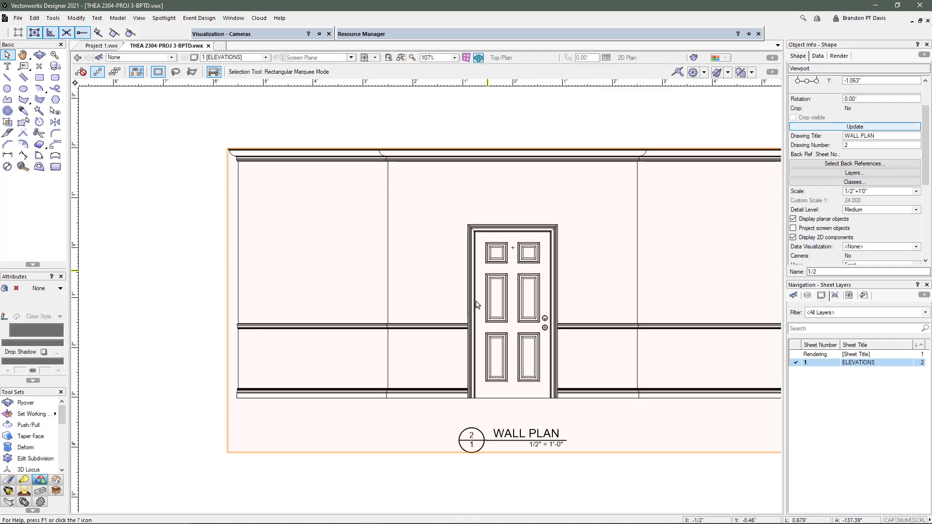
scroll(558, 264, up, 4)
scroll(580, 386, down, 4)
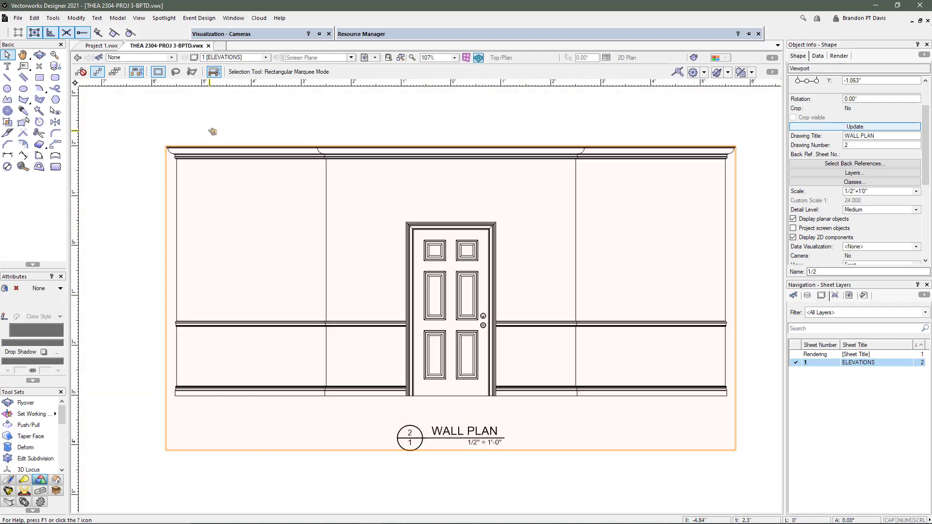
click(212, 129)
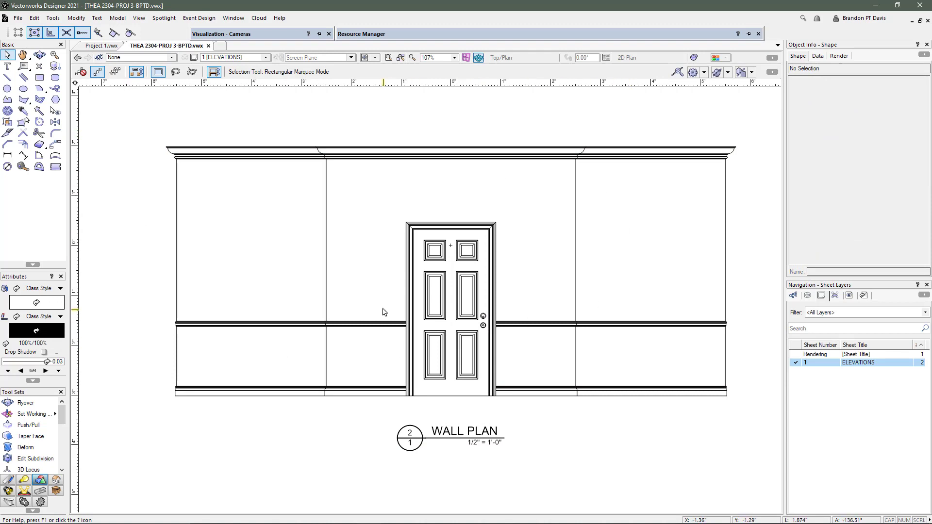
scroll(386, 312, down, 3)
scroll(388, 213, up, 2)
scroll(402, 209, down, 1)
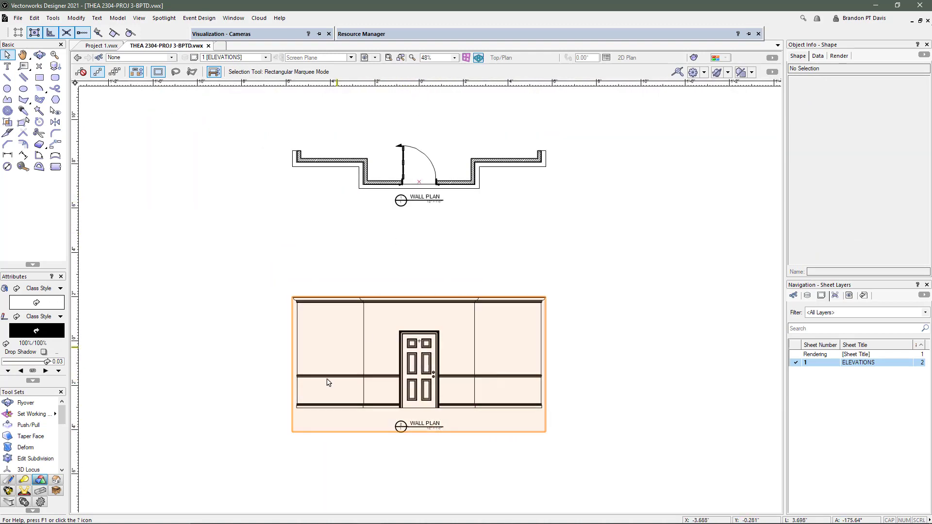
scroll(397, 433, up, 1)
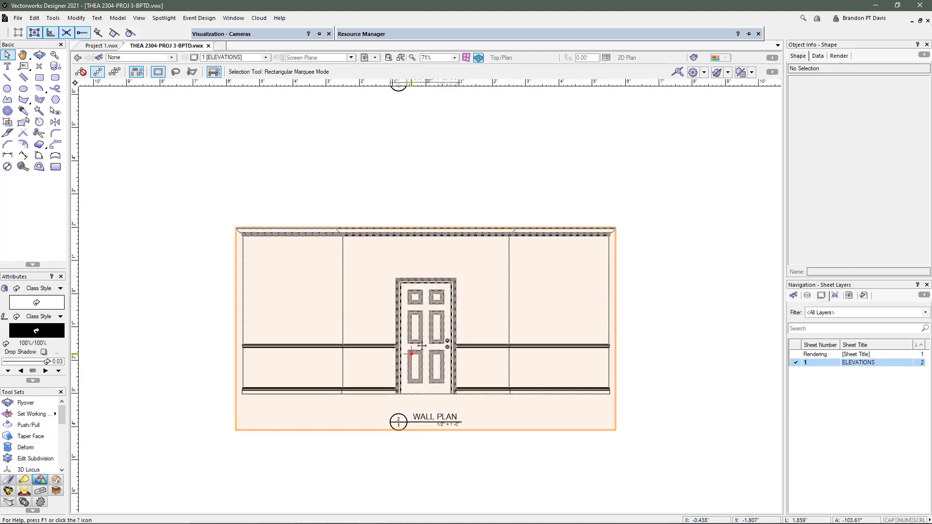
Step: Change the front elevation viewport's background render to the Renderworks style 1 UTEP MODEL DRAFTING
click(489, 322)
scroll(842, 203, down, 5)
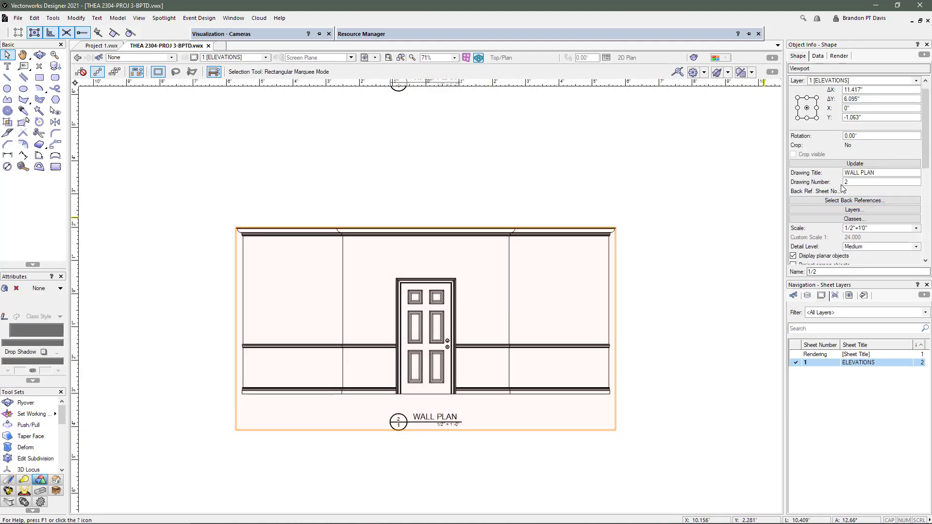
scroll(843, 202, down, 1)
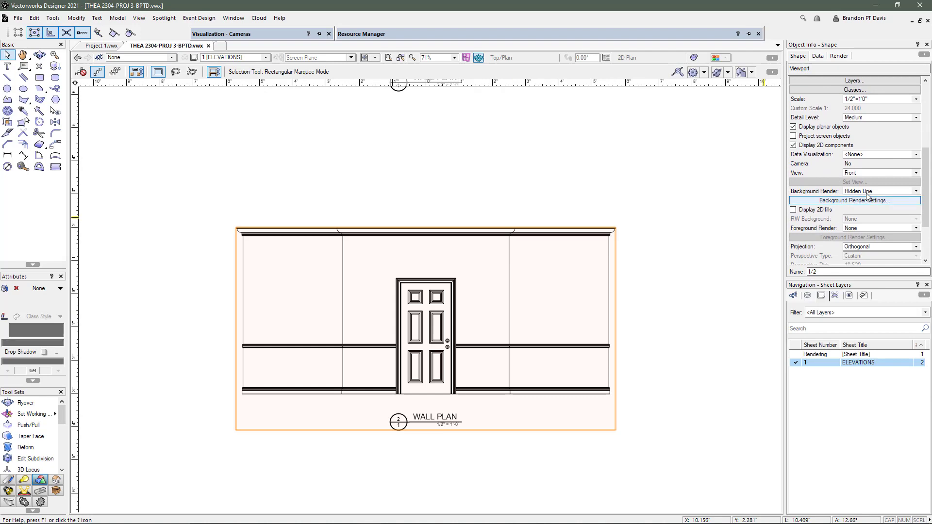
click(869, 192)
mouse_move(865, 237)
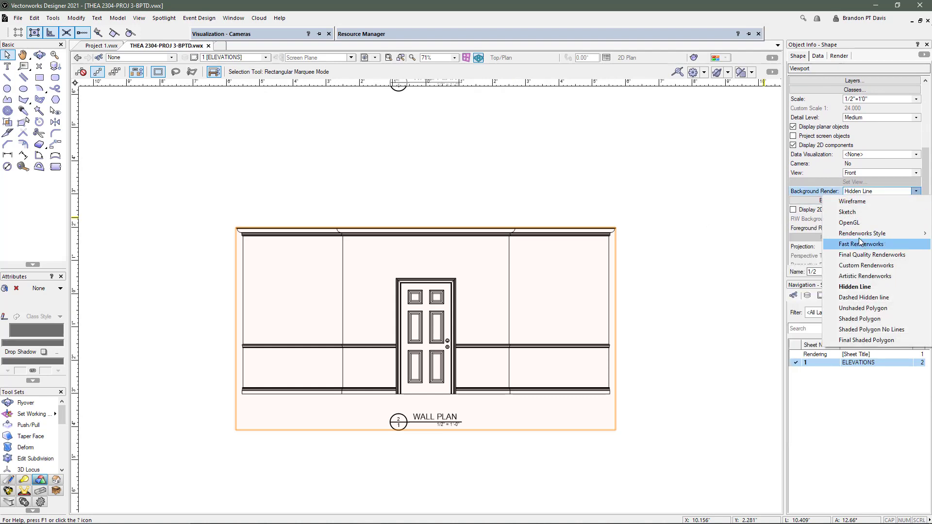
click(767, 235)
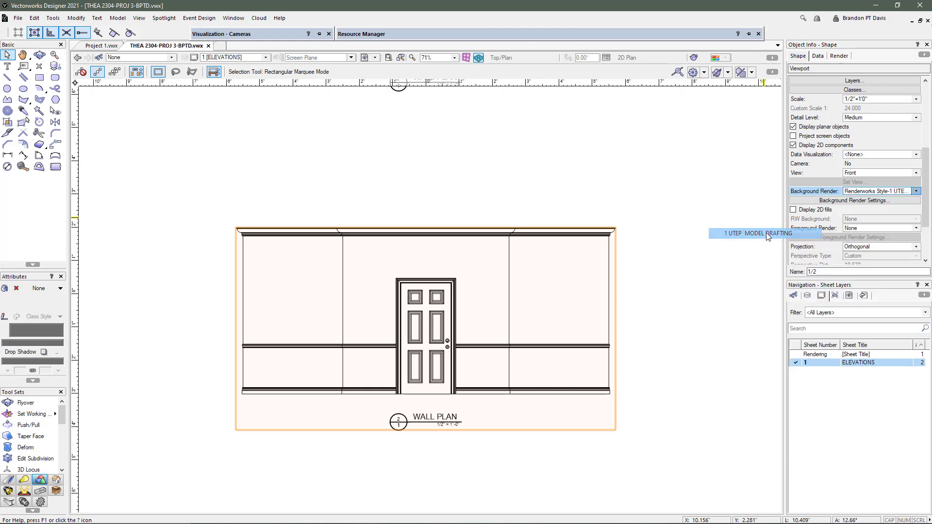
Step: Look in the Resource Manager for an edit option on the 1 UTEP- MODEL DRAFTING style in Project 1.vwx
click(488, 34)
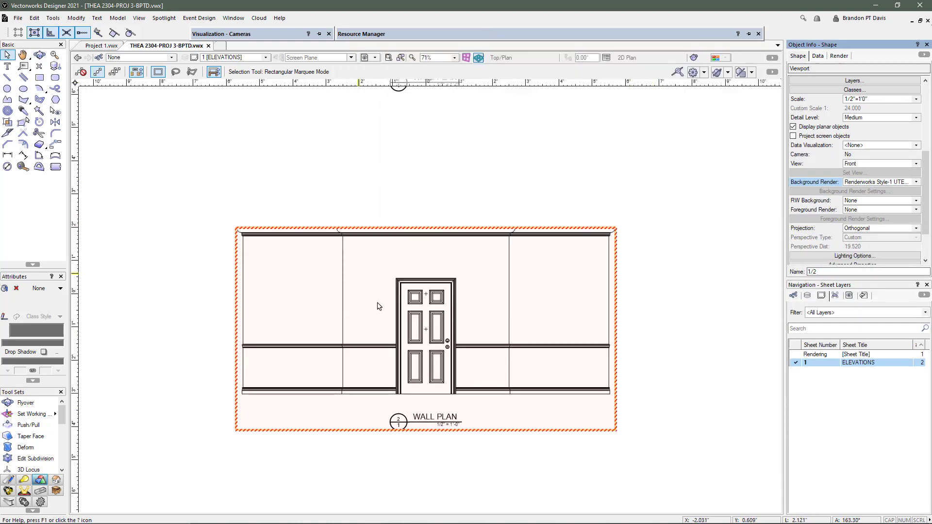
click(489, 33)
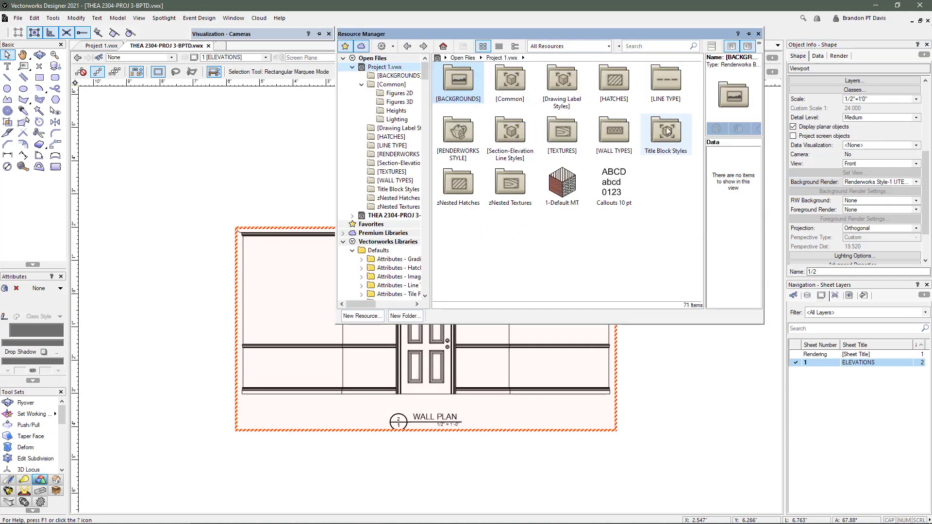
double_click(459, 141)
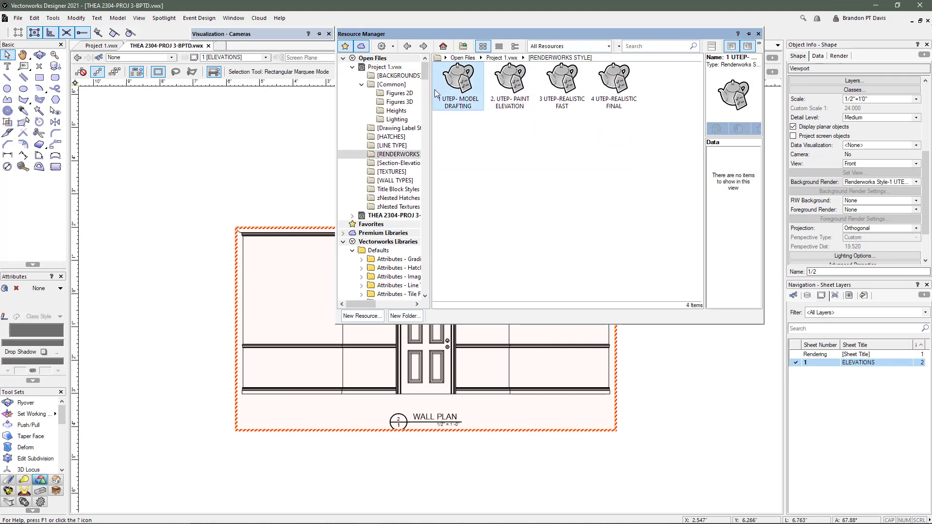
right_click(462, 83)
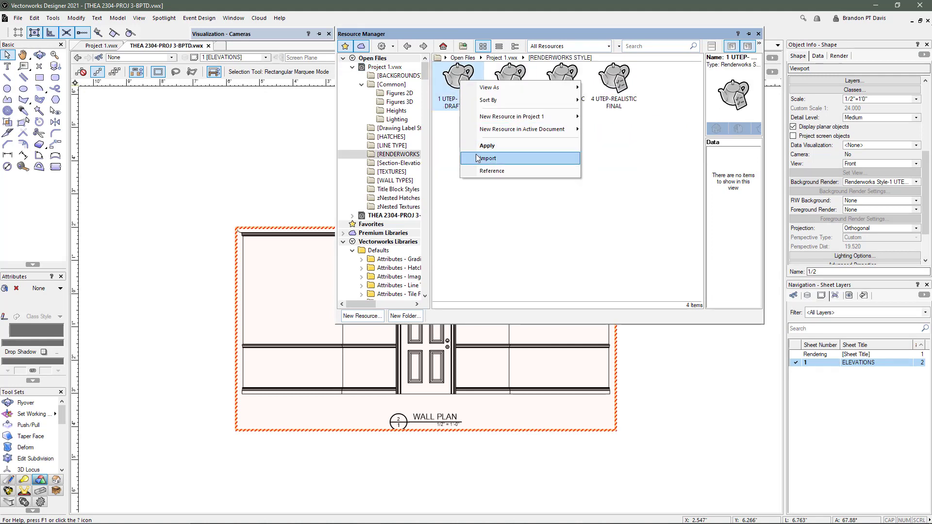
click(458, 82)
right_click(458, 81)
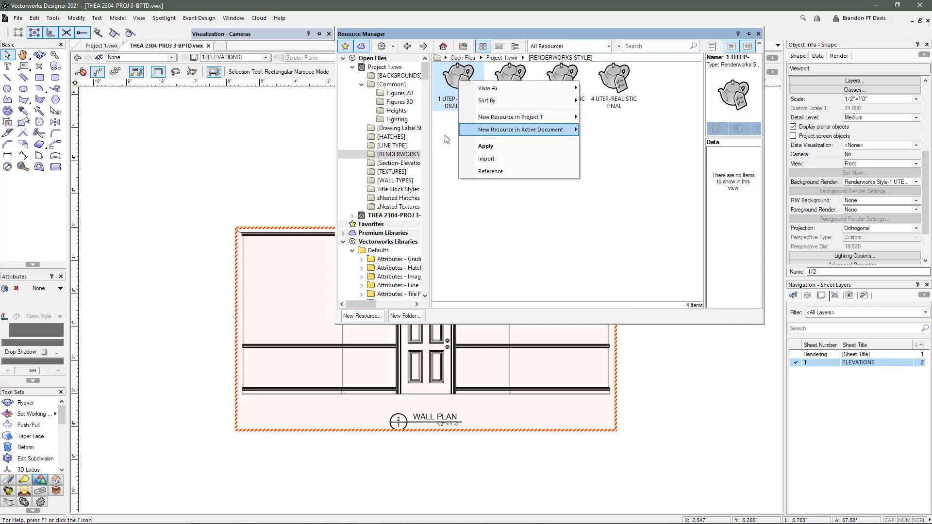
click(429, 126)
Step: Open the 1 UTEP- MODEL DRAFTING Renderworks style of THEA 2304-PROJ 3-BPTD.vwx for editing and review its options
click(393, 215)
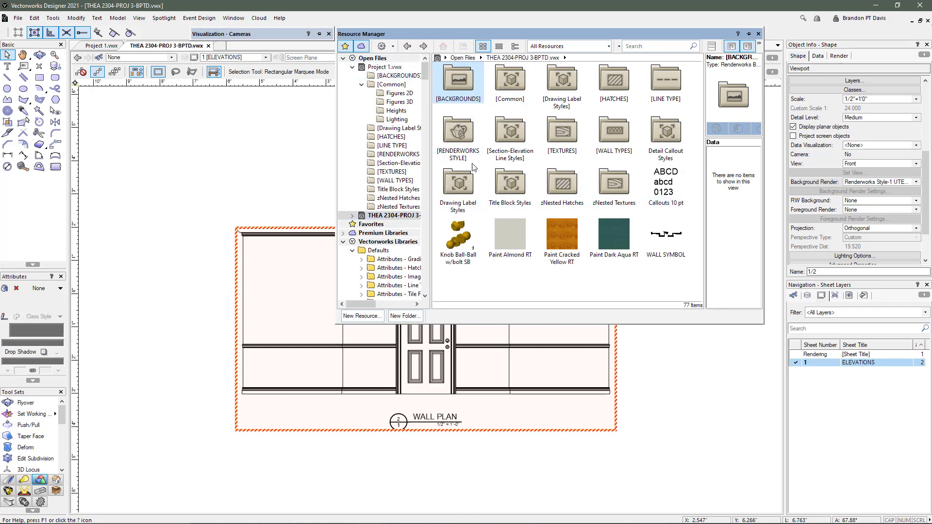
click(456, 141)
double_click(455, 141)
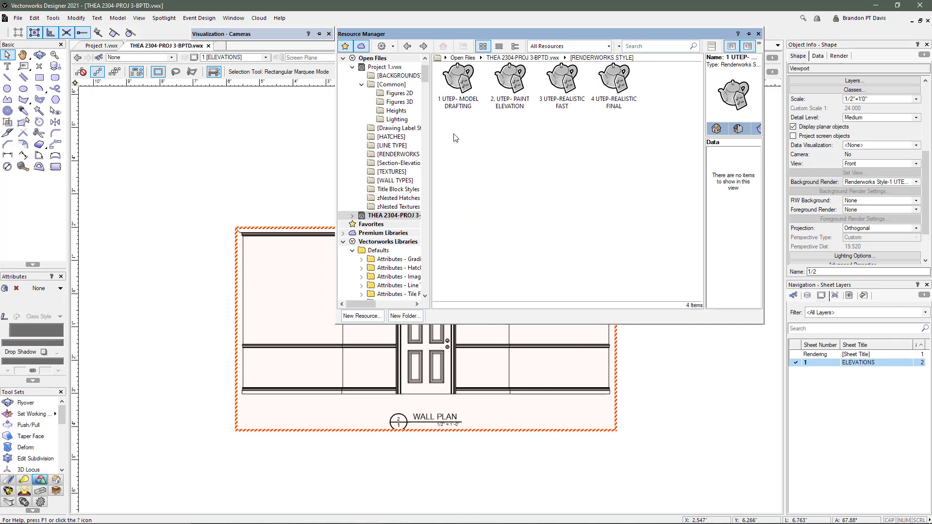
right_click(465, 89)
click(481, 152)
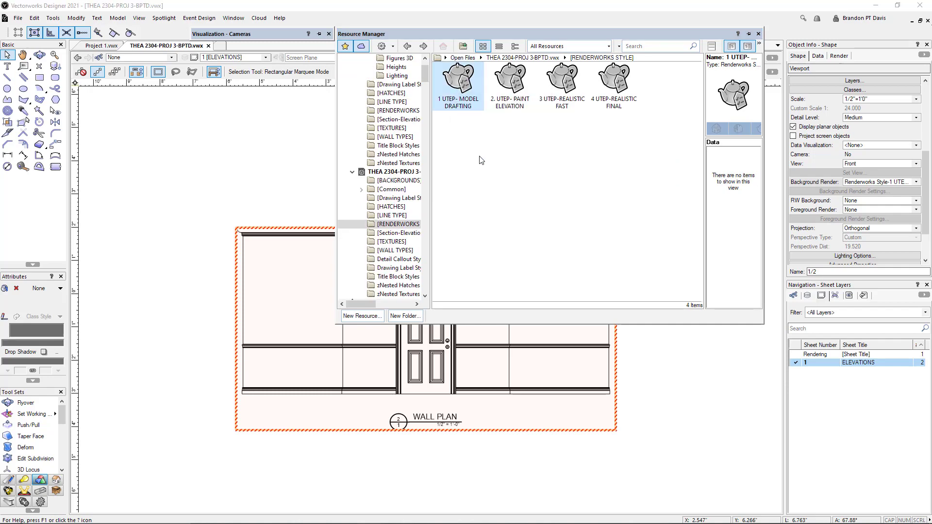
drag(423, 101, 594, 103)
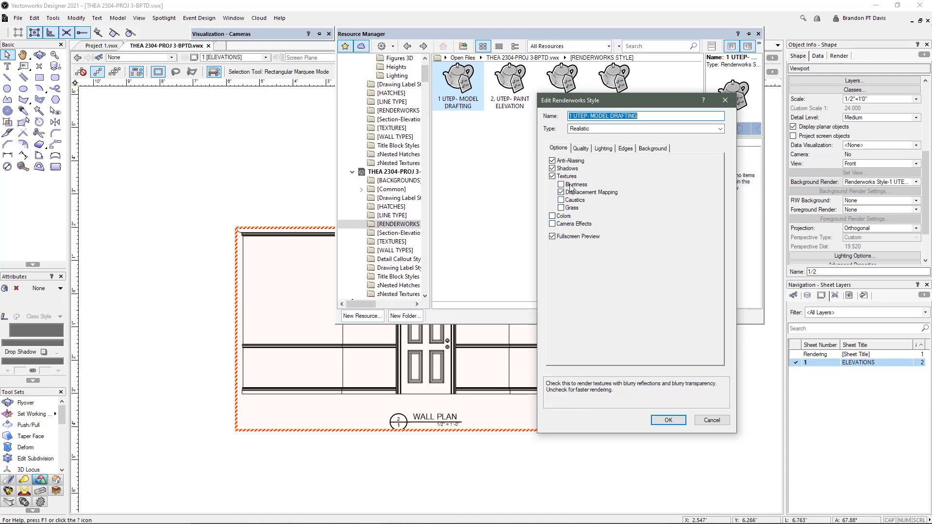
Step: Review the Renderworks style's quality and lighting settings, and close the style editor
click(580, 148)
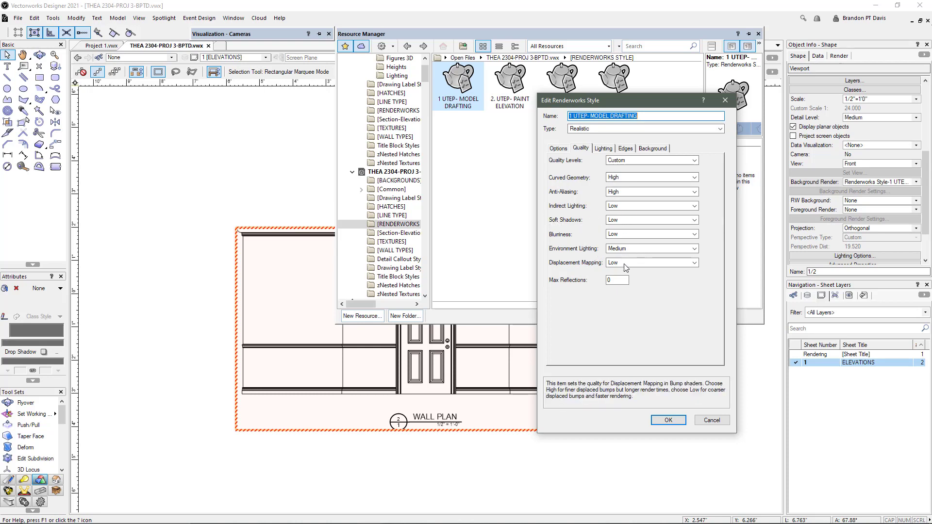
click(605, 149)
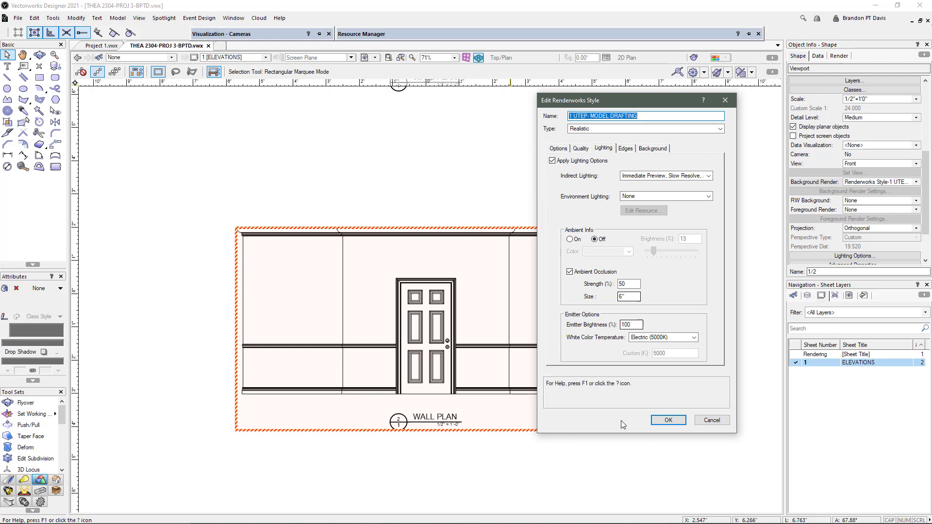
click(658, 419)
Step: Set the front elevation viewport's foreground render to Hidden Line, update the viewport and clear the selection
scroll(828, 222, down, 6)
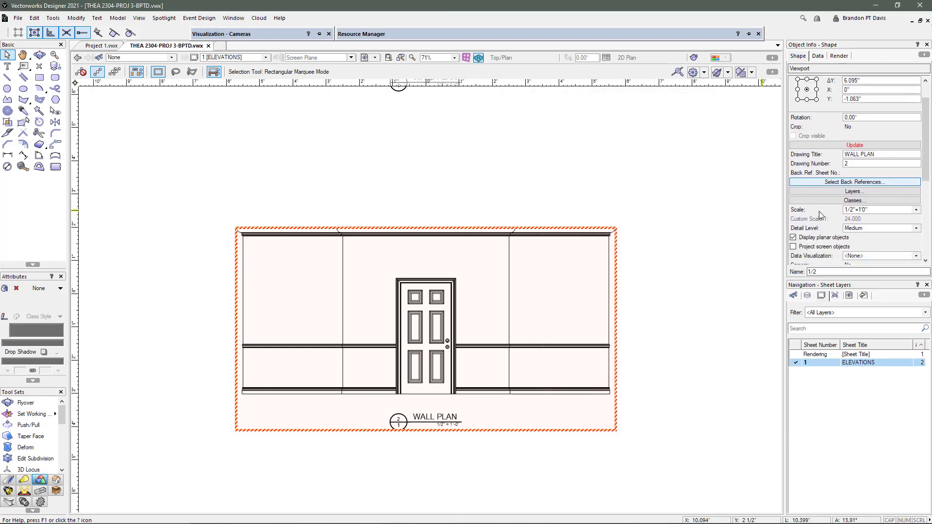
scroll(829, 224, down, 1)
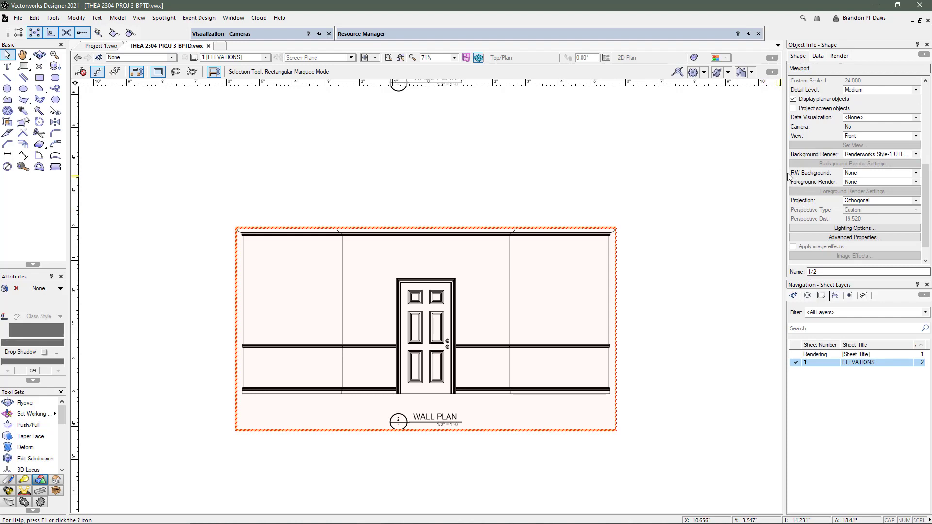
click(867, 186)
click(869, 224)
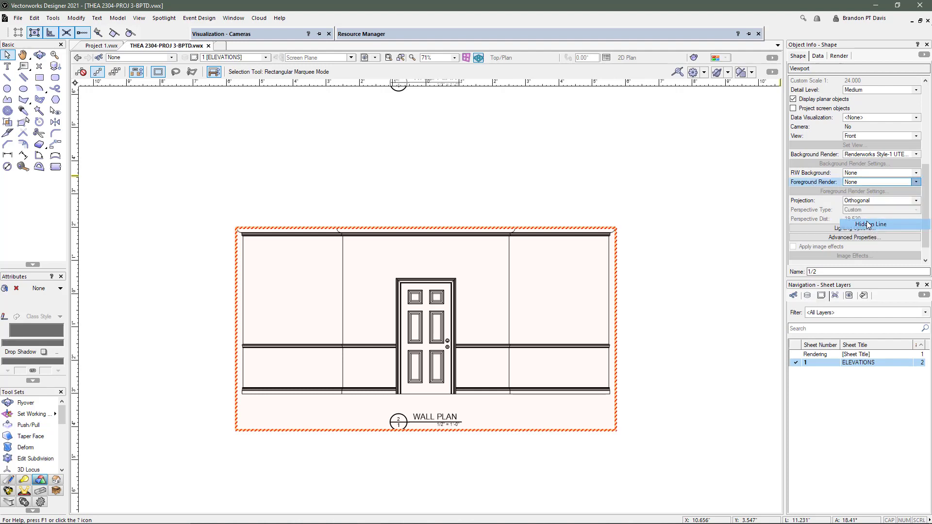
scroll(849, 160, up, 6)
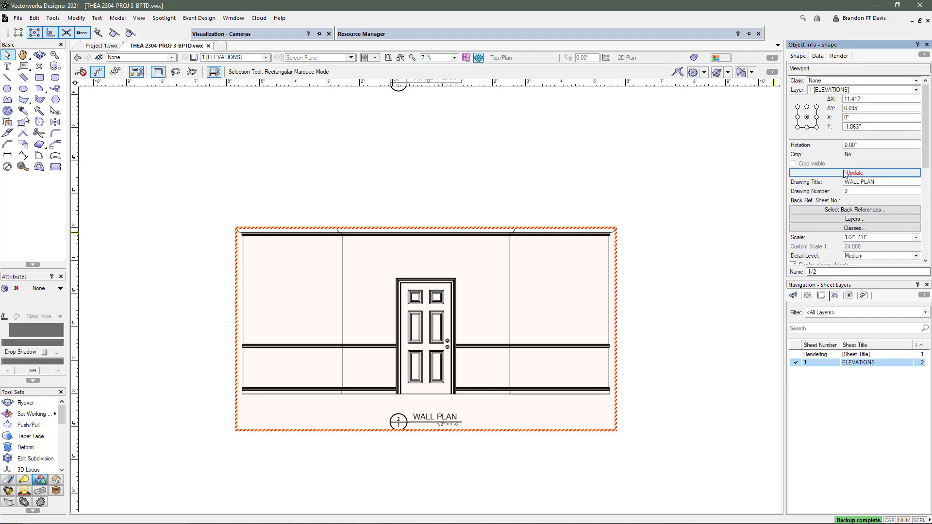
click(845, 173)
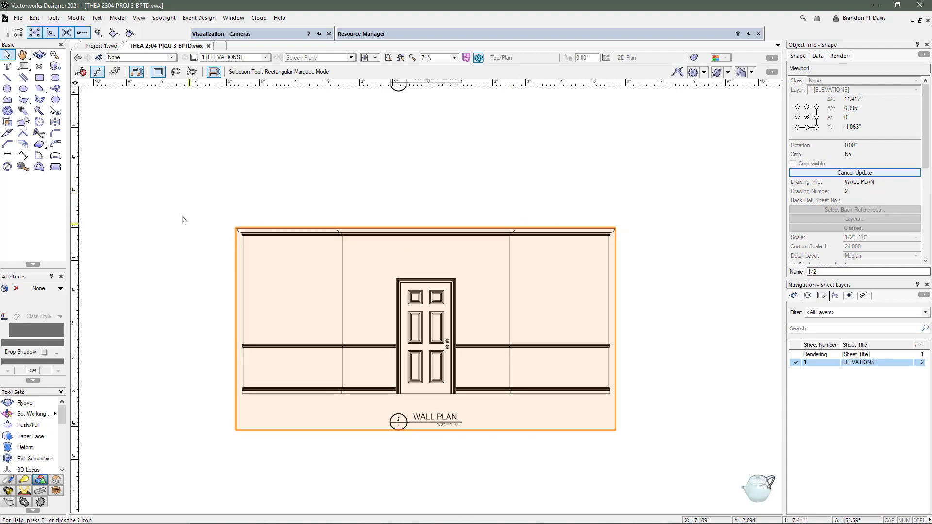
click(182, 219)
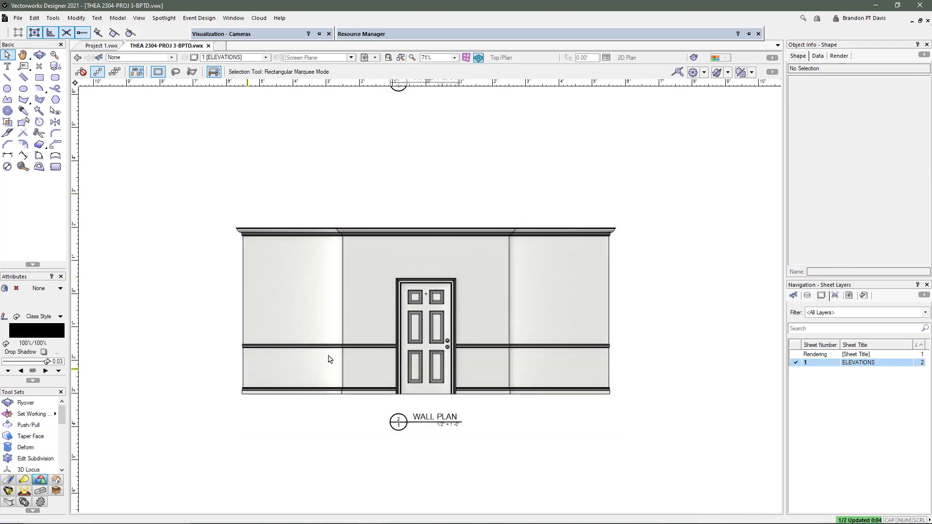
Step: Examine the shading and line work of the rendered front elevation, close up and alongside the wall plan
scroll(580, 270, down, 2)
scroll(524, 303, up, 1)
scroll(513, 315, up, 3)
scroll(513, 312, down, 2)
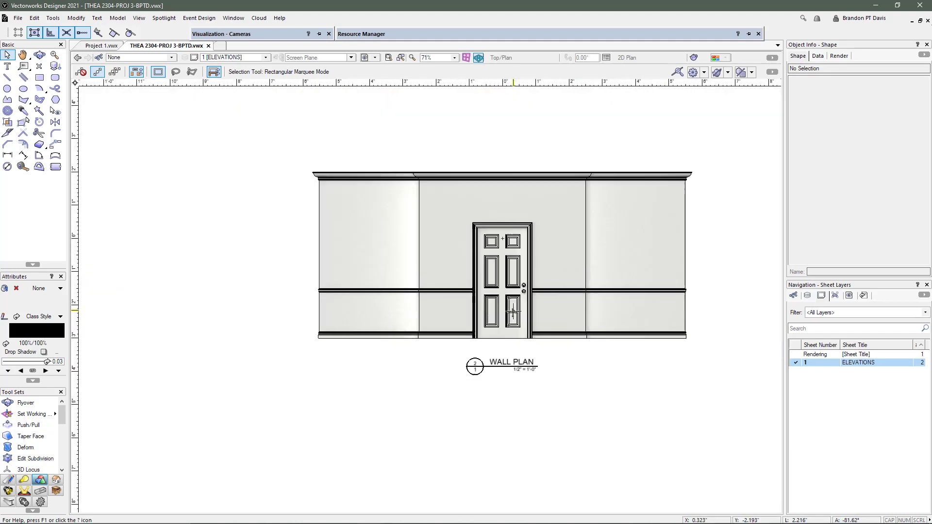
scroll(500, 291, down, 2)
scroll(500, 291, up, 2)
scroll(534, 271, down, 2)
scroll(559, 263, up, 2)
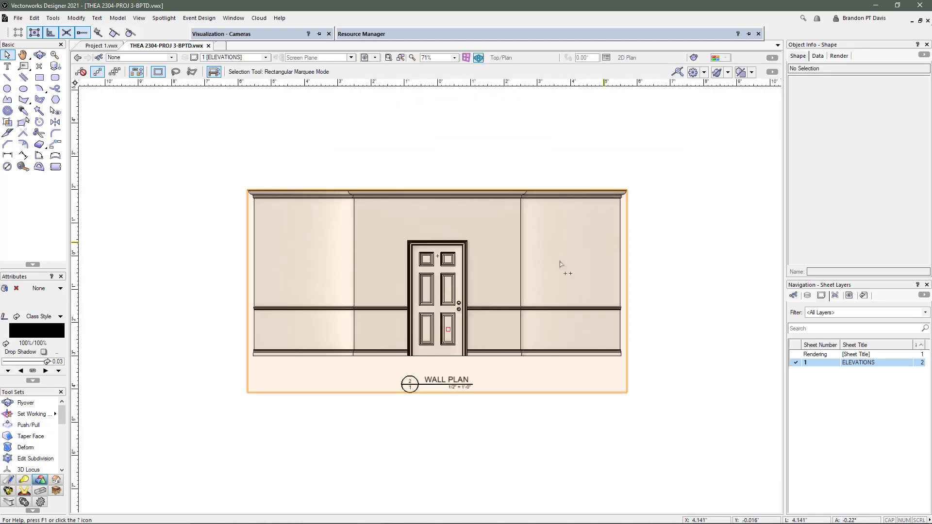
scroll(472, 292, down, 1)
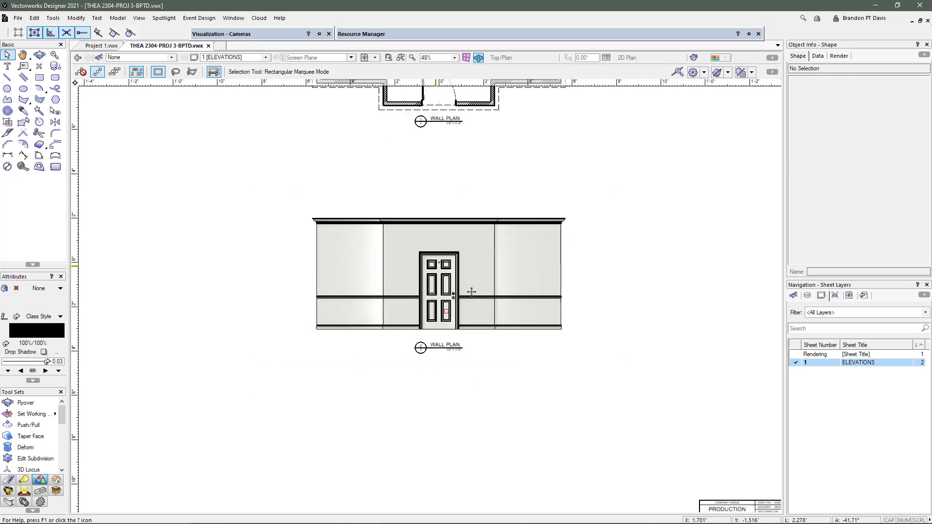
Step: Move the wall plan and front elevation viewports together about 4.9" horizontally toward the left side of the sheet, and clear the selection
scroll(333, 291, up, 2)
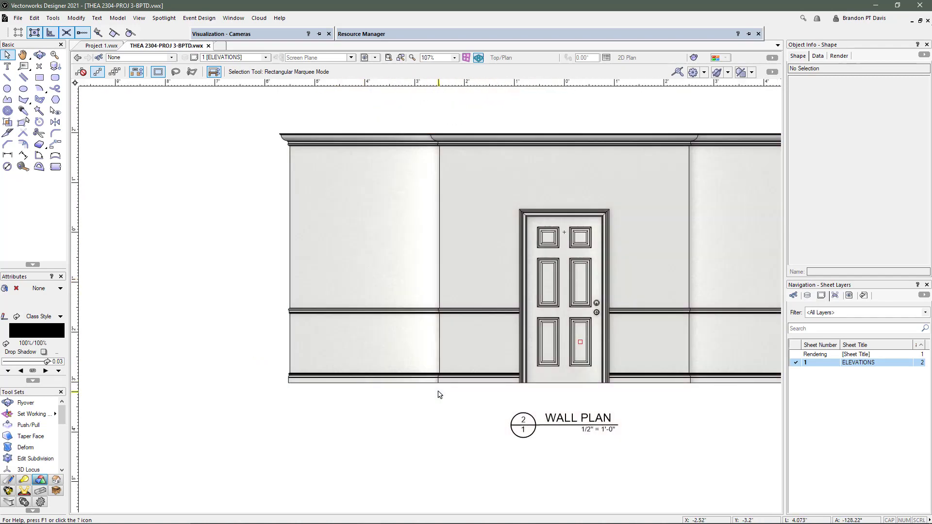
scroll(438, 394, up, 1)
scroll(426, 256, down, 2)
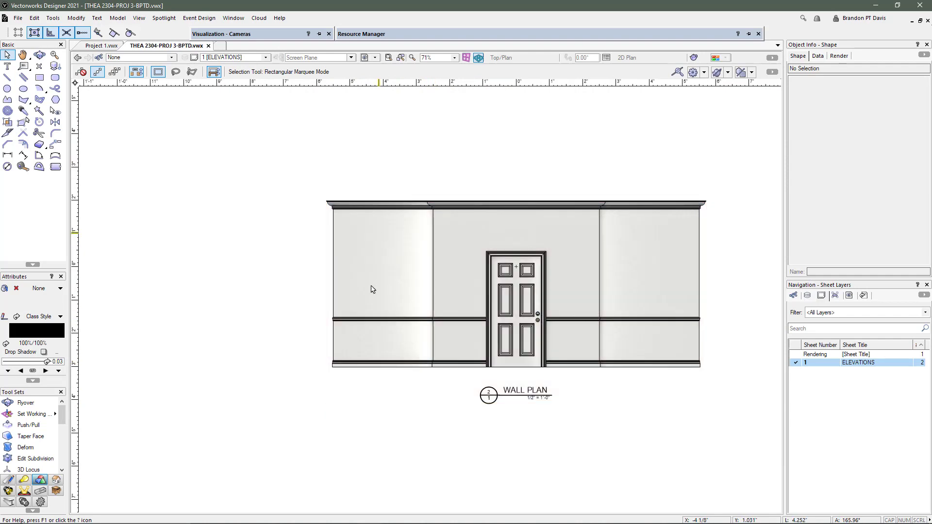
scroll(369, 300, down, 2)
scroll(366, 307, up, 1)
scroll(348, 233, down, 1)
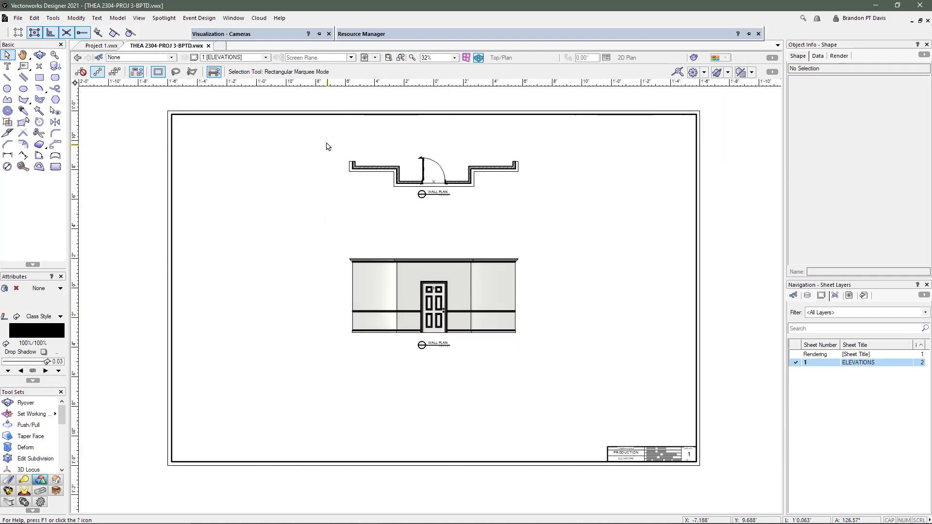
drag(326, 145, 588, 405)
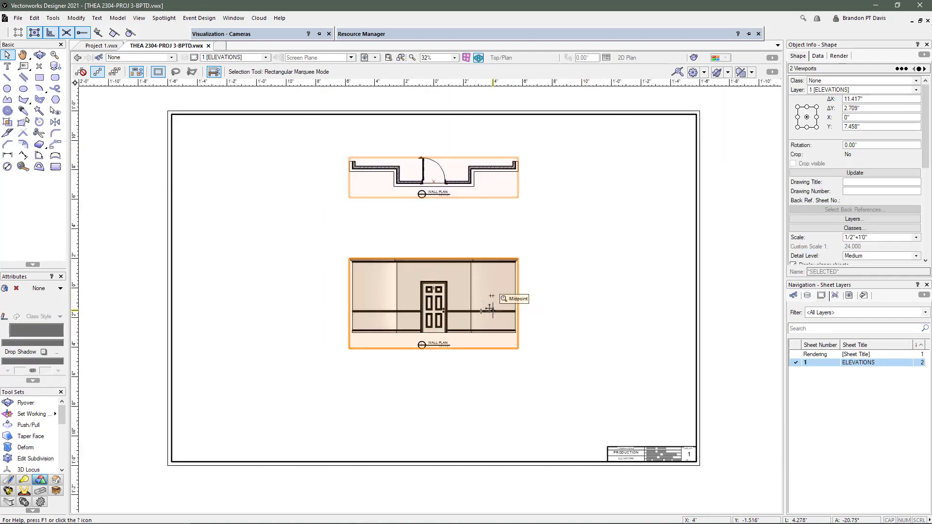
drag(493, 310, 420, 309)
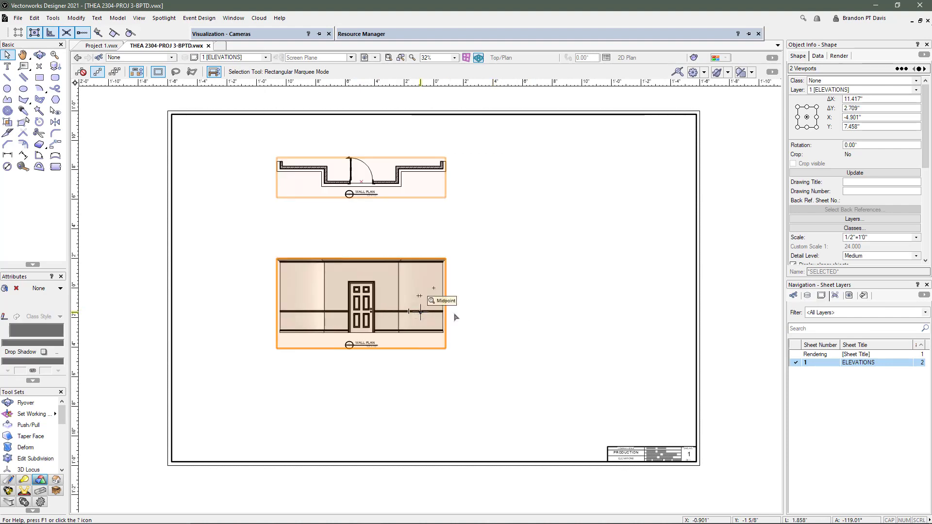
click(318, 242)
Step: Draw a vertical line 5" long through the centre of the door, from the wall's base to the top of the cornice
scroll(339, 332, up, 2)
scroll(410, 299, down, 1)
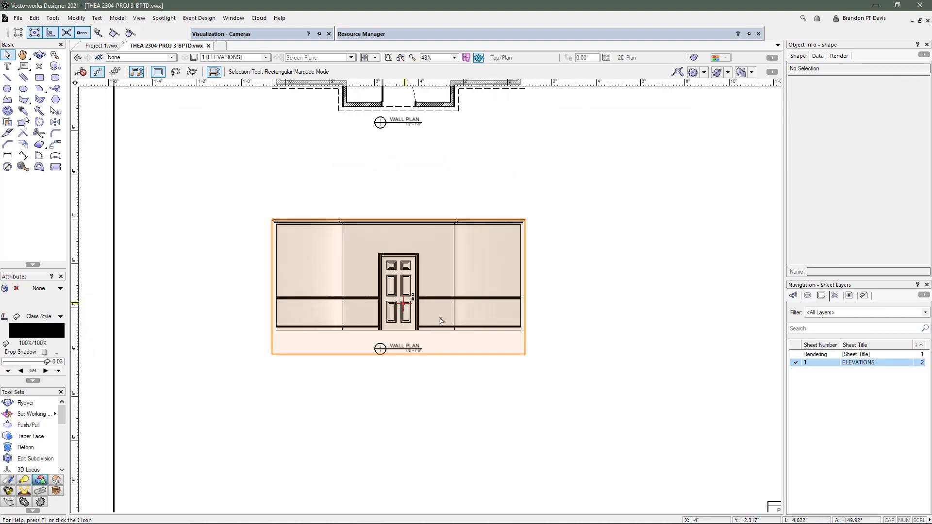
scroll(303, 300, up, 2)
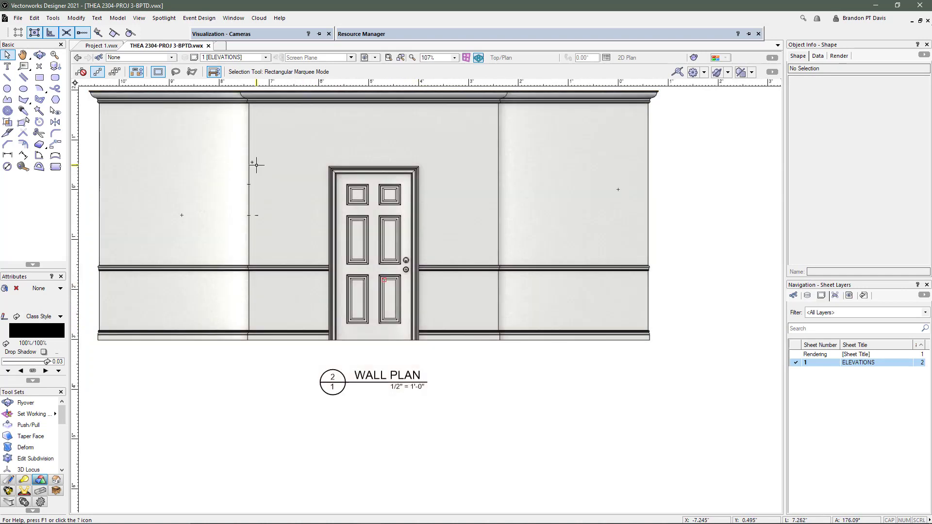
key(2)
click(374, 340)
scroll(412, 353, down, 1)
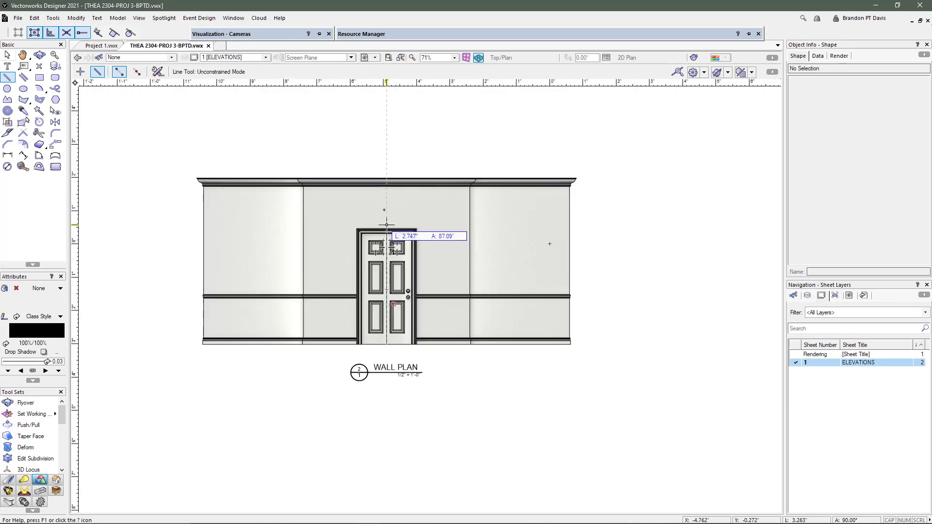
scroll(387, 210, up, 1)
click(387, 163)
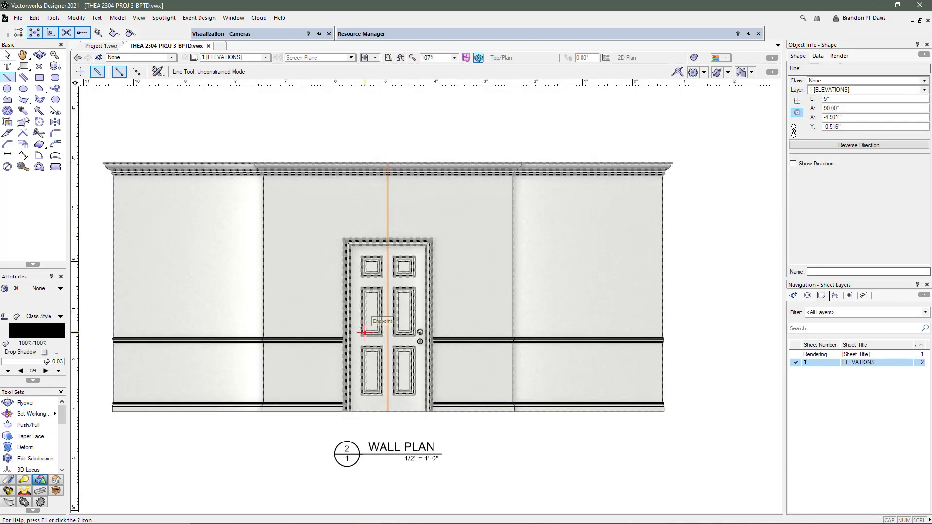
scroll(542, 283, down, 2)
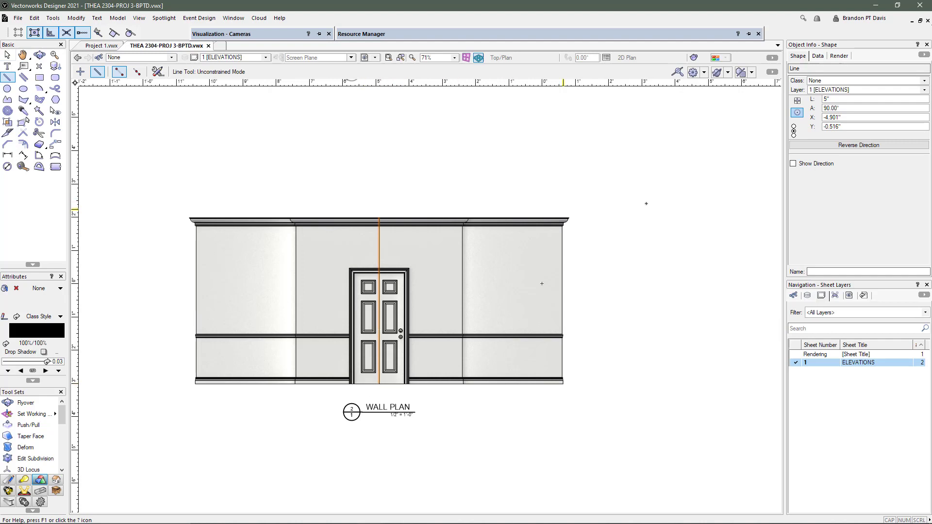
scroll(315, 356, up, 2)
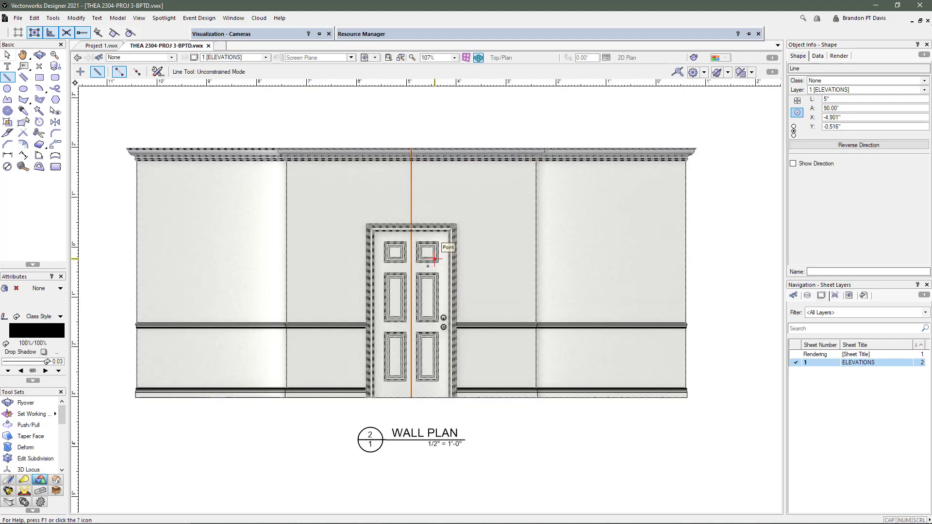
scroll(396, 279, down, 2)
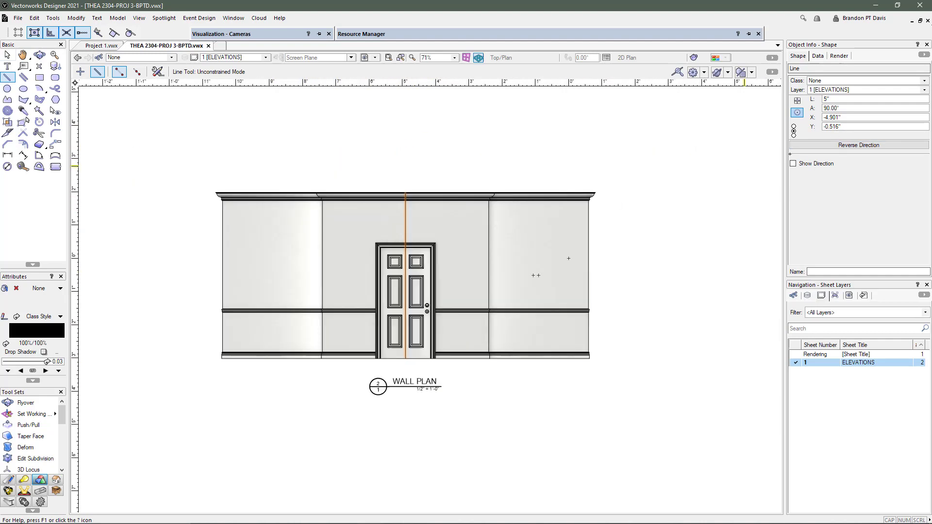
Step: Lengthen the vertical line by 1" to 6" so it extends past both ends of the wall, and deselect it
click(827, 99)
scroll(397, 200, up, 1)
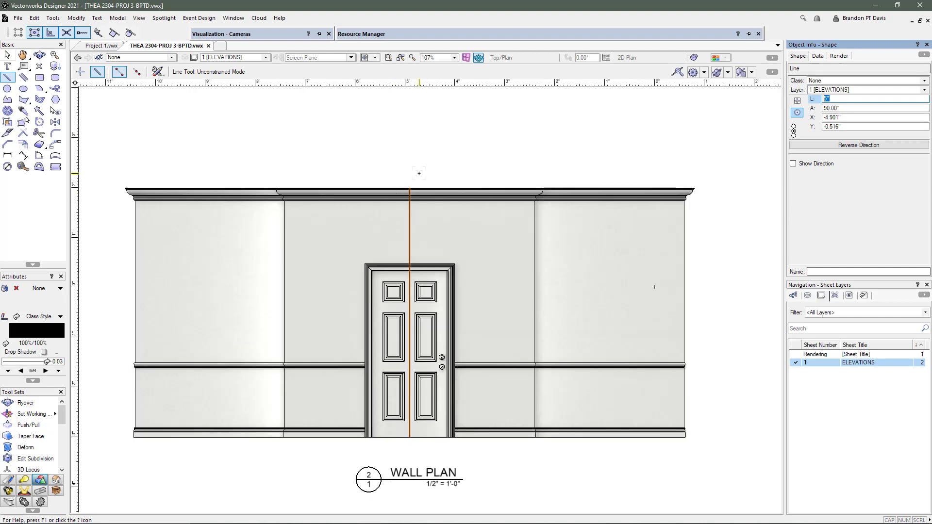
scroll(417, 200, down, 1)
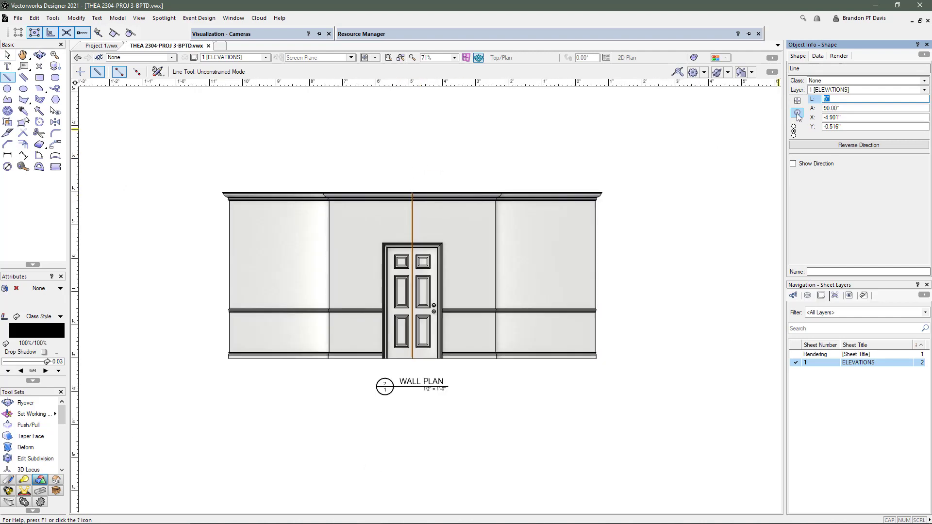
key(Return)
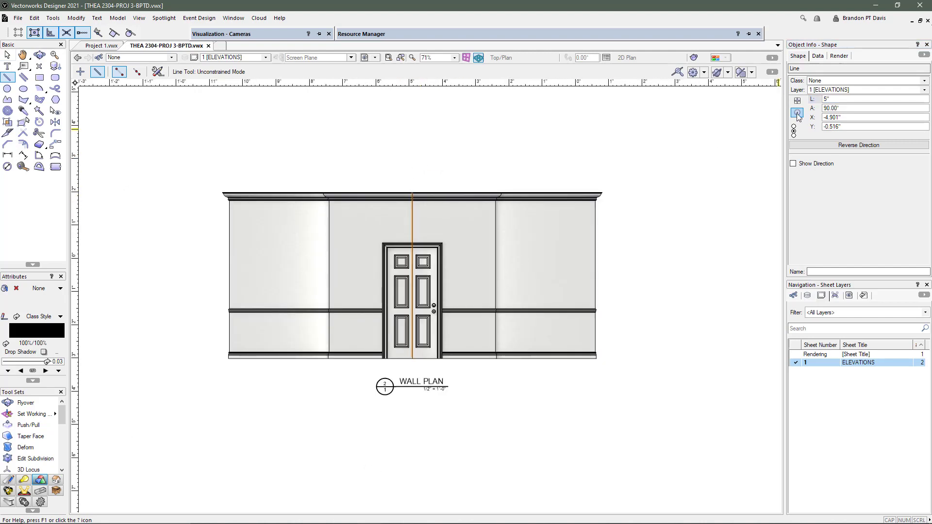
click(834, 98)
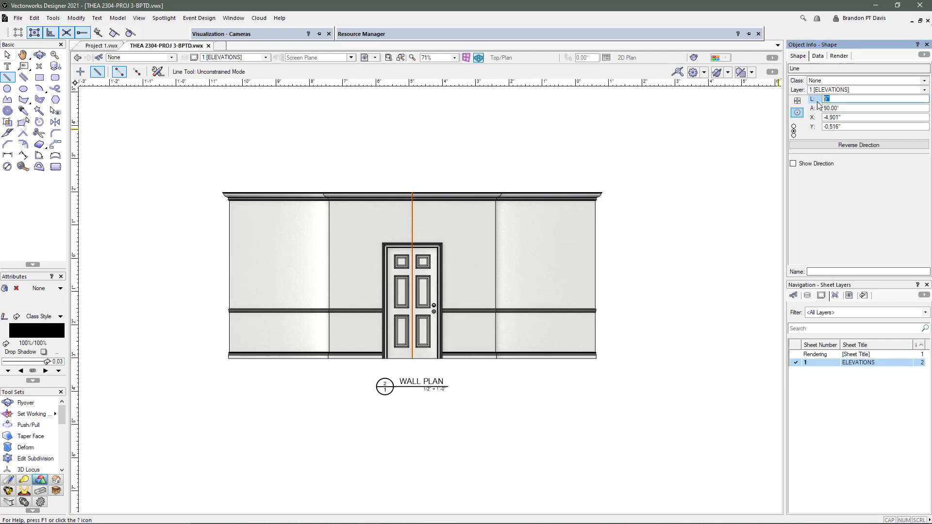
key(Return)
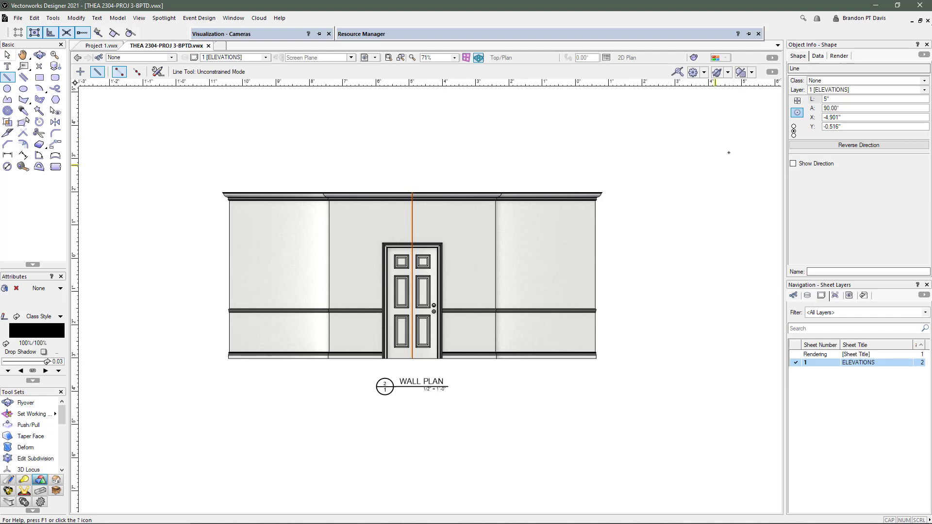
key(x)
click(830, 99)
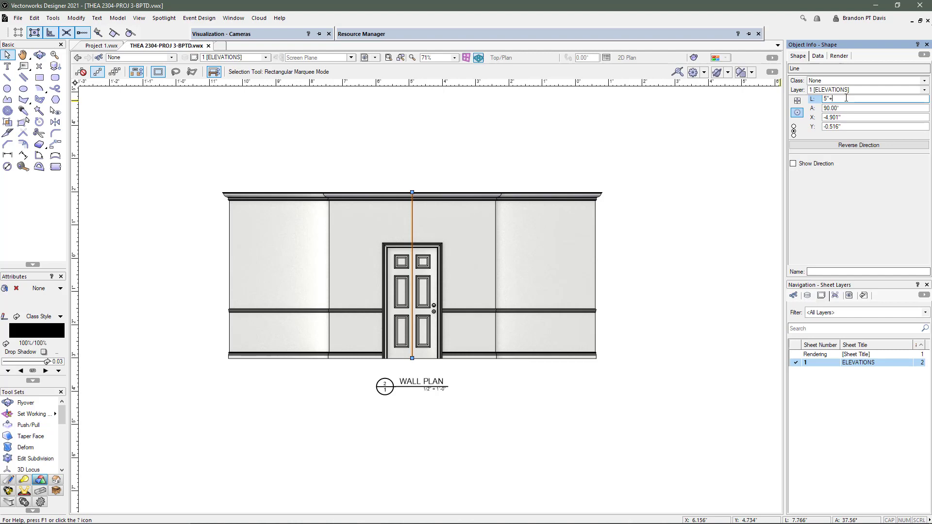
text(+1)
key(Return)
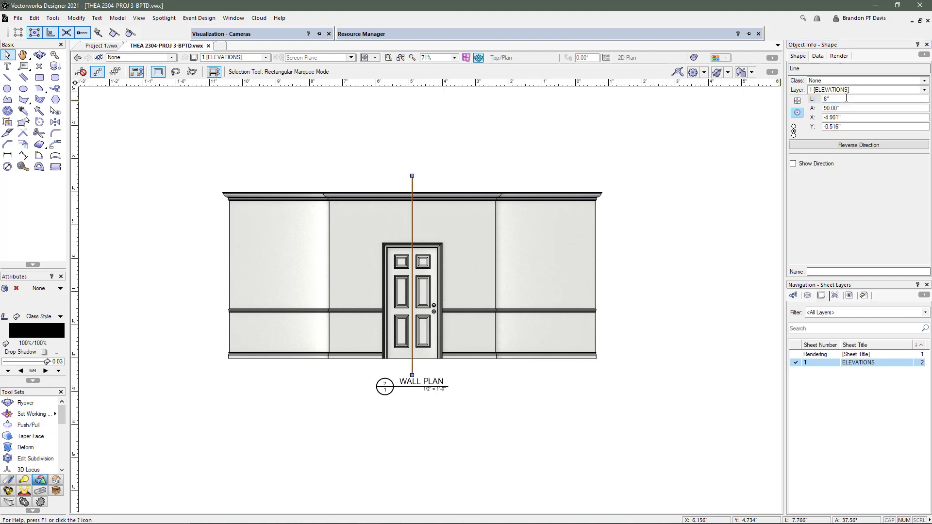
click(336, 138)
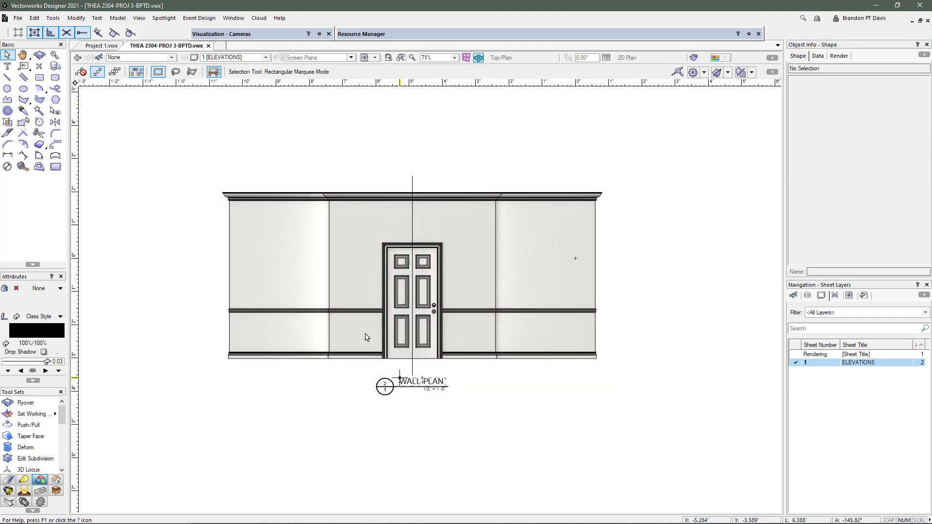
Step: Start a section viewport from the front elevation viewport and draw its section line along the full vertical line through the door
click(558, 255)
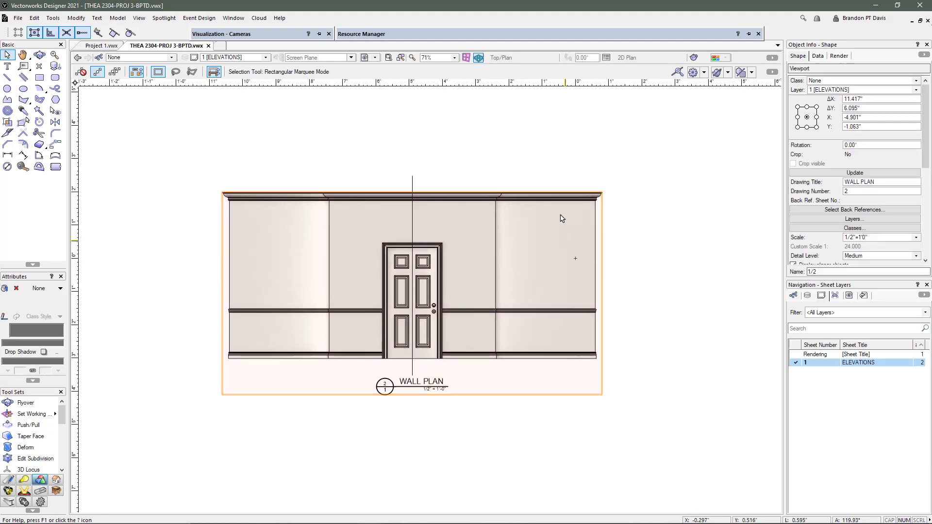
click(76, 18)
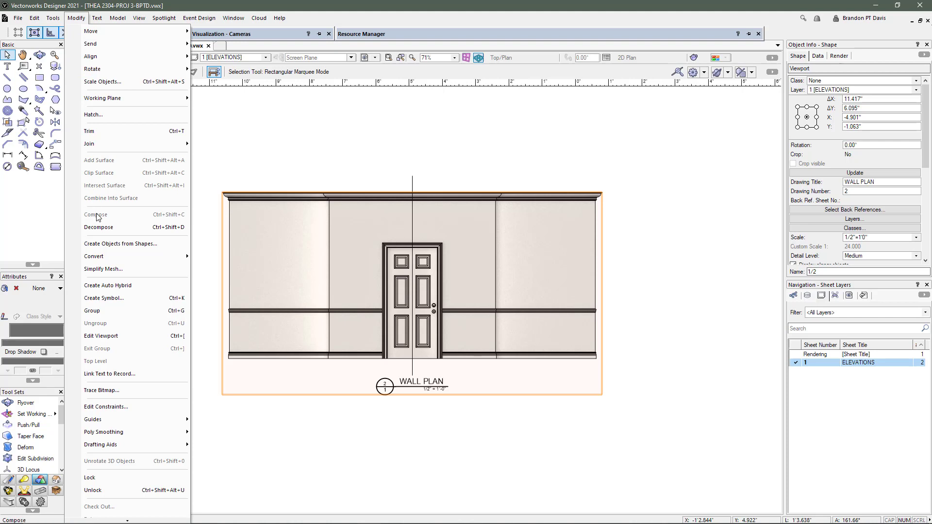
click(75, 18)
click(74, 18)
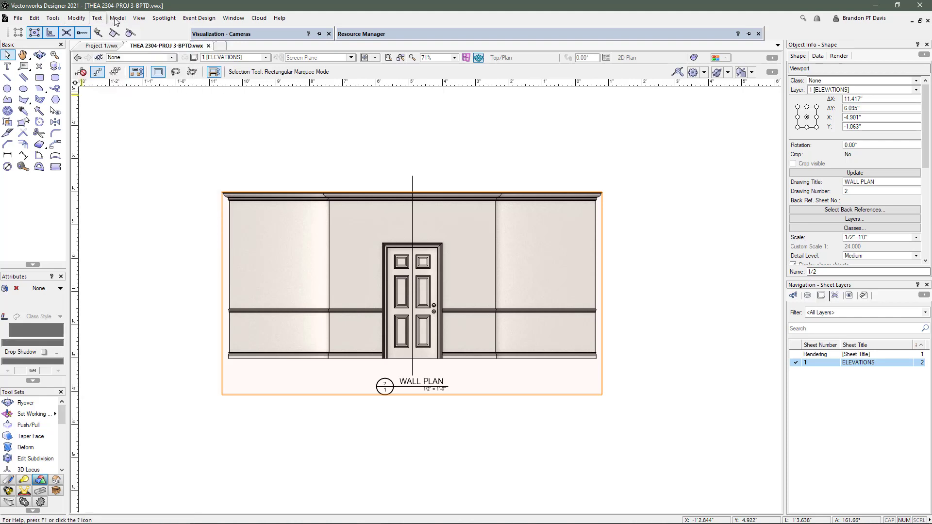
click(146, 19)
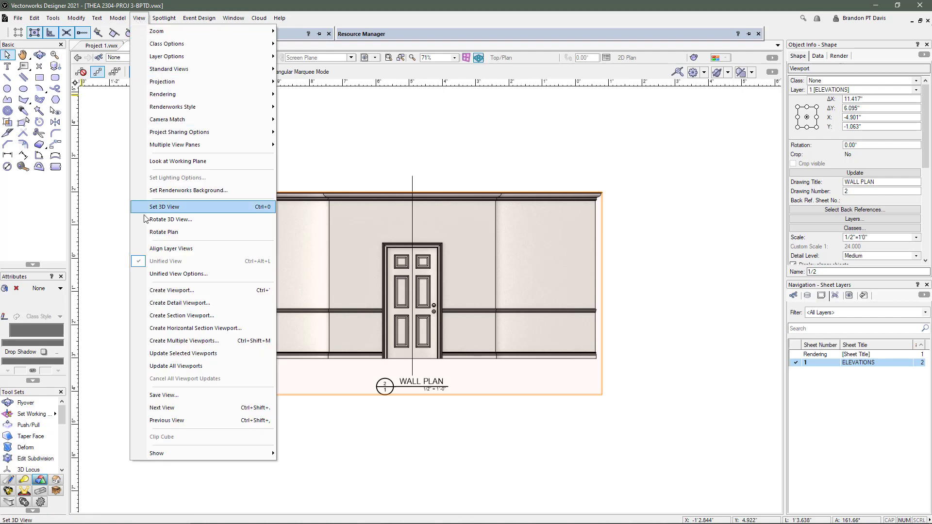
click(160, 316)
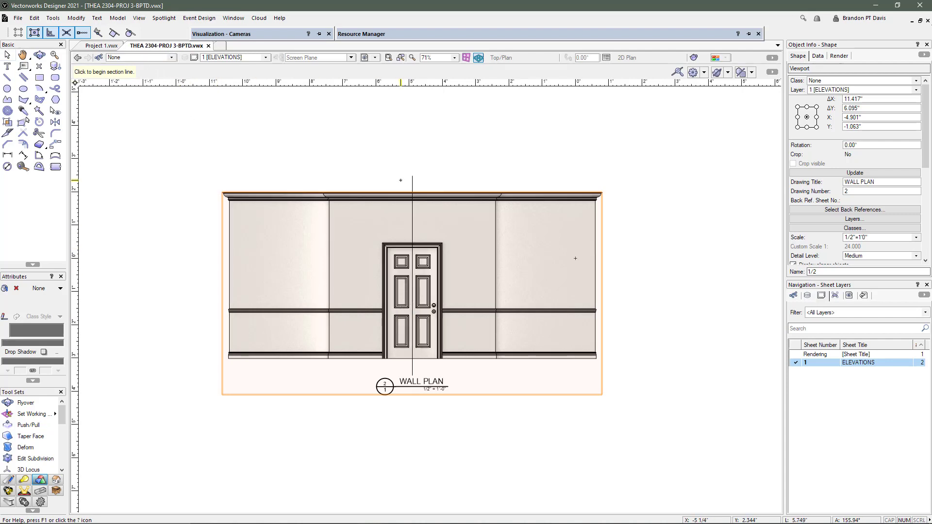
click(412, 175)
scroll(359, 379, up, 4)
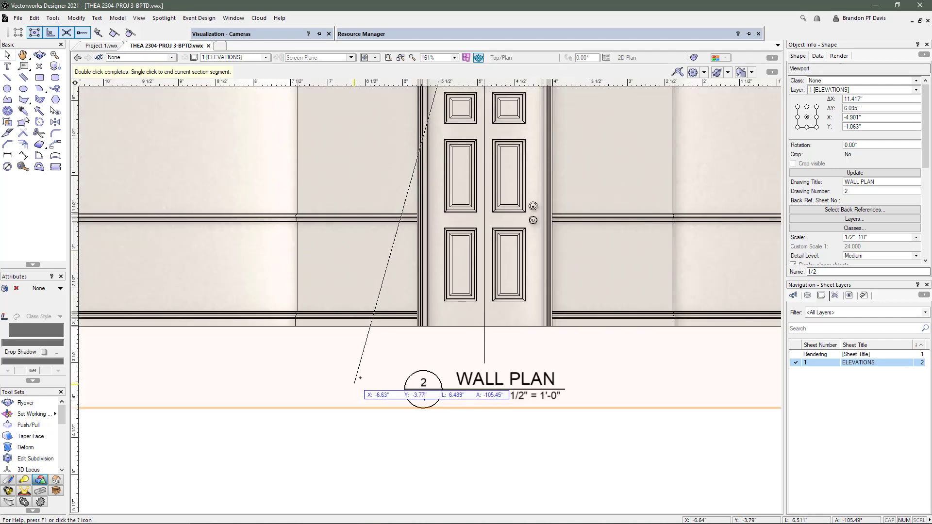
click(485, 363)
Step: Point the section's viewing direction toward the right side of the elevation and complete the section line
scroll(485, 363, down, 2)
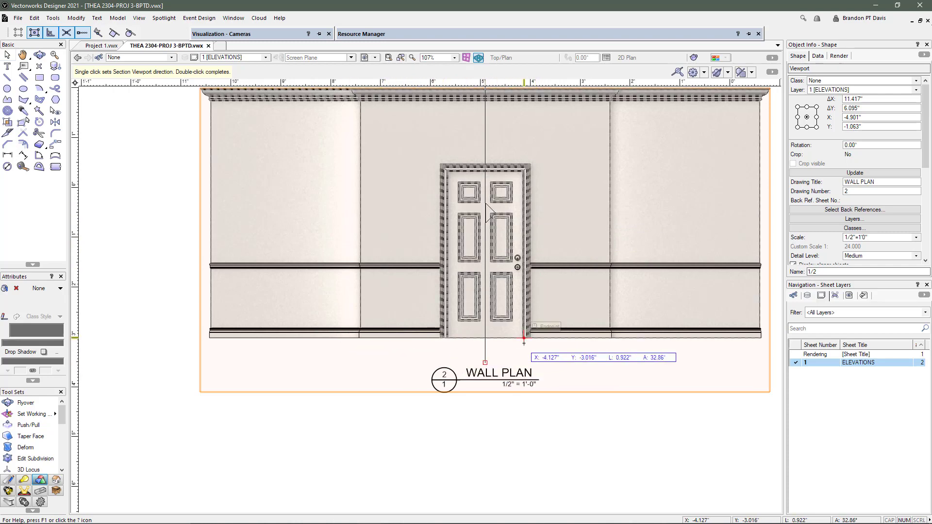
scroll(339, 342, down, 3)
scroll(325, 343, down, 5)
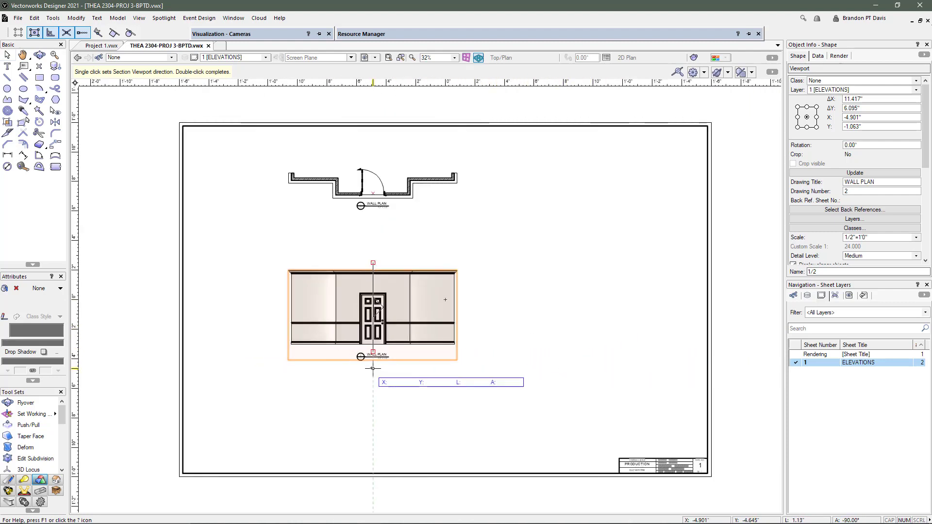
scroll(372, 368, up, 4)
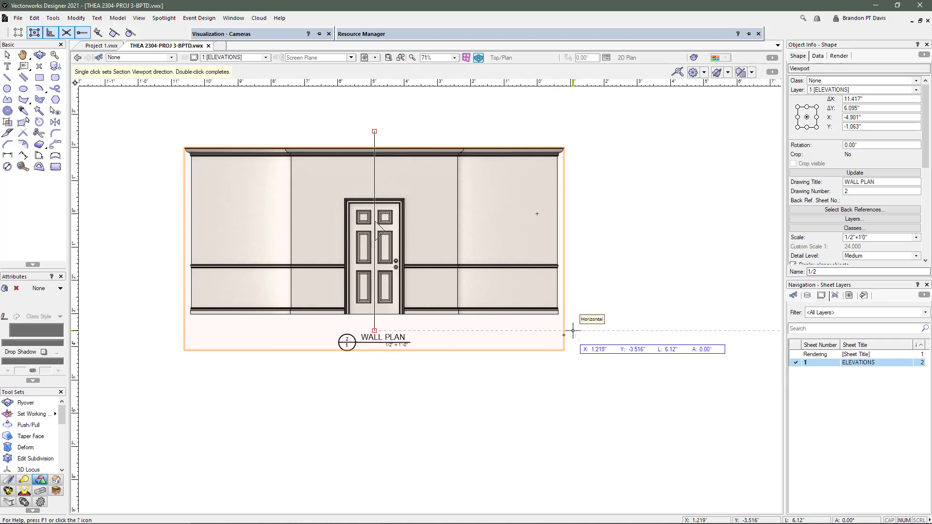
scroll(382, 328, up, 4)
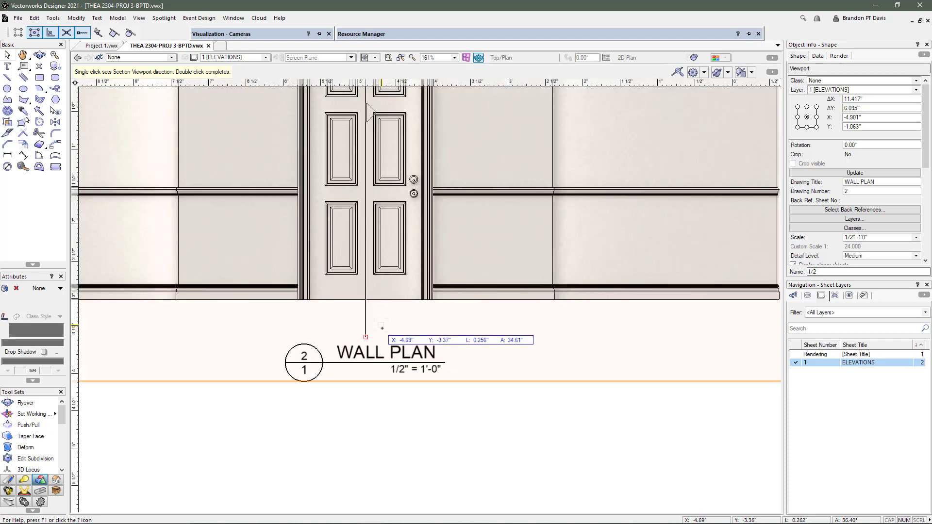
click(434, 330)
click(367, 104)
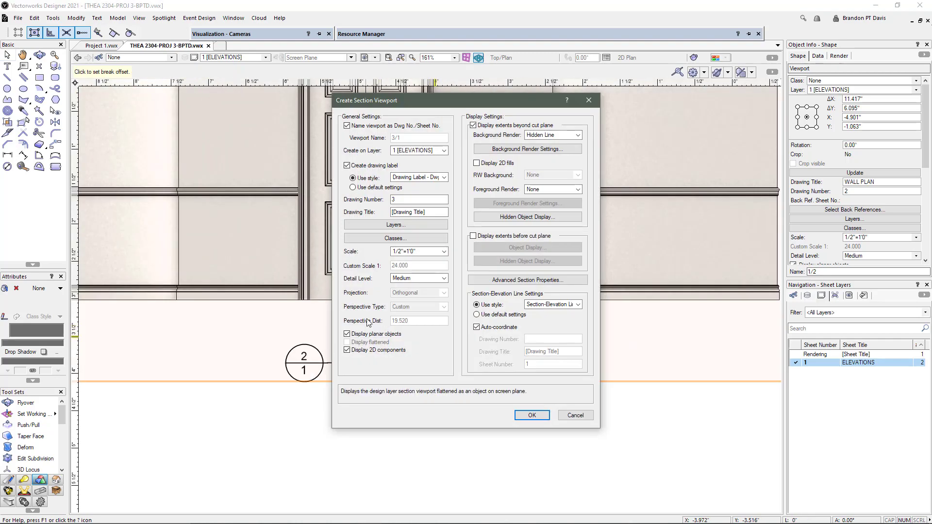
Step: Give the section viewport the Drawing Label - UTEP Dwg No. label style and the drawing title WALL SECTION 1
click(346, 165)
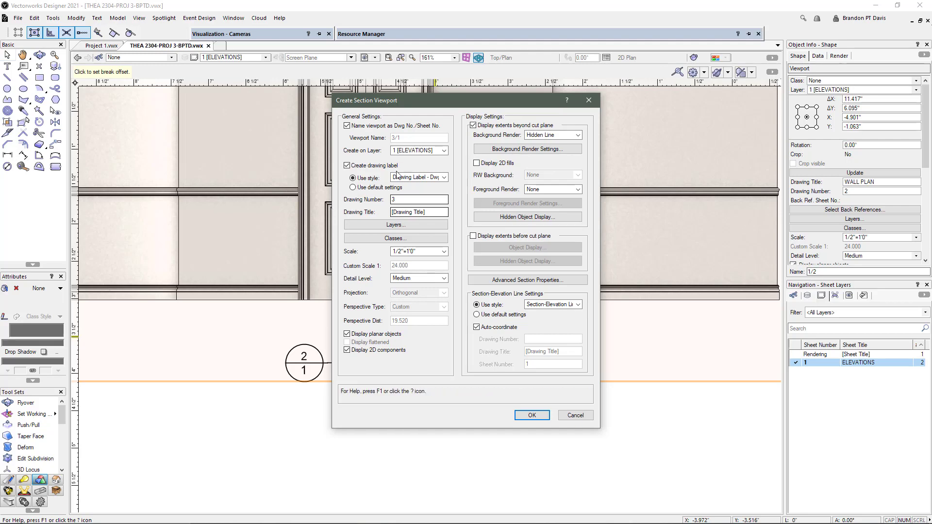
click(410, 177)
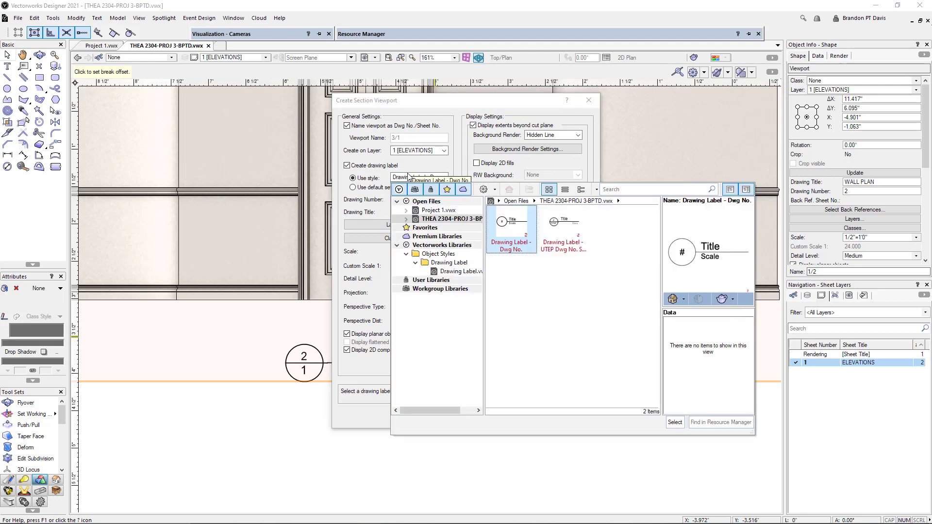
double_click(549, 221)
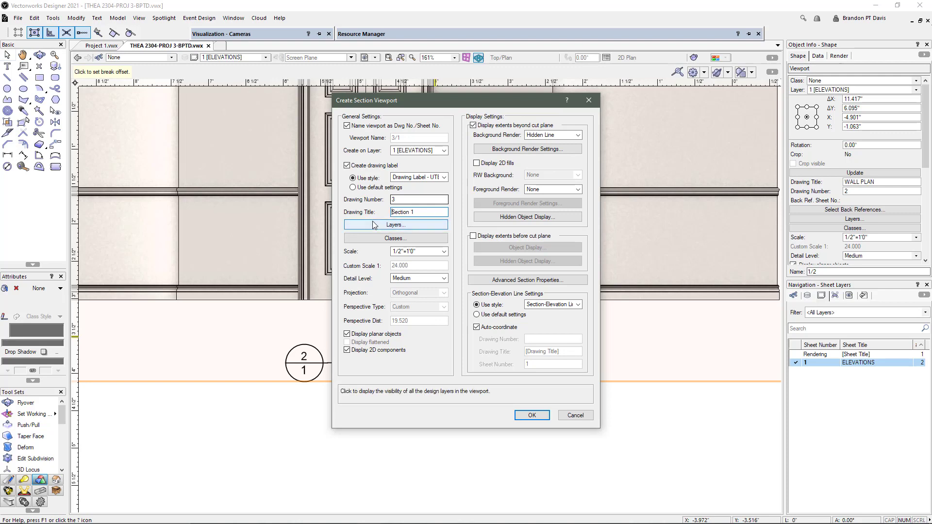
drag(394, 218, 346, 224)
text(WALL SECTION)
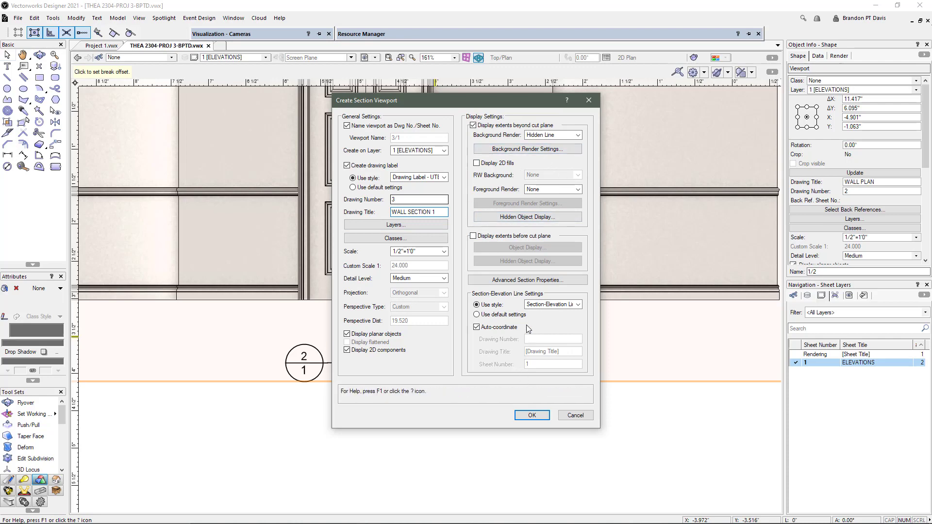
Step: Create the WALL SECTION 1 viewport and place it beside the right end of the front elevation, with their floor lines level
click(532, 415)
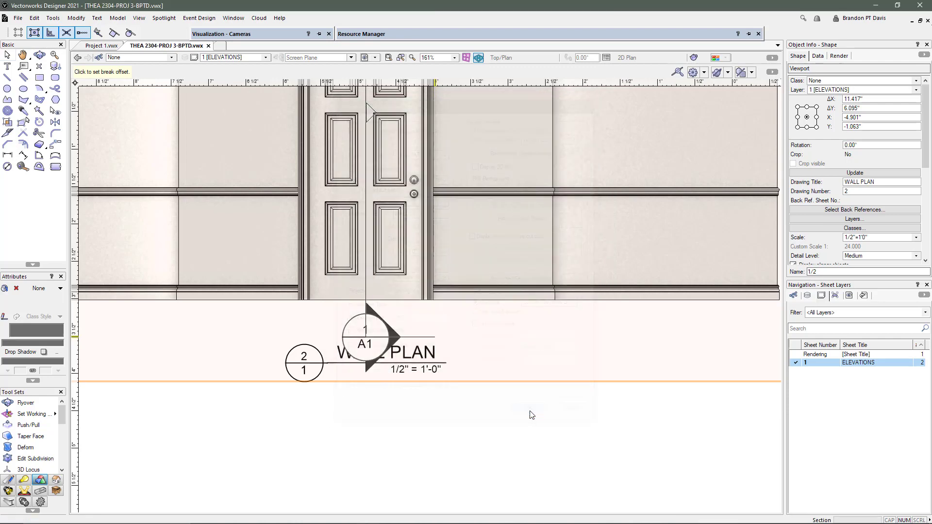
scroll(424, 267, up, 2)
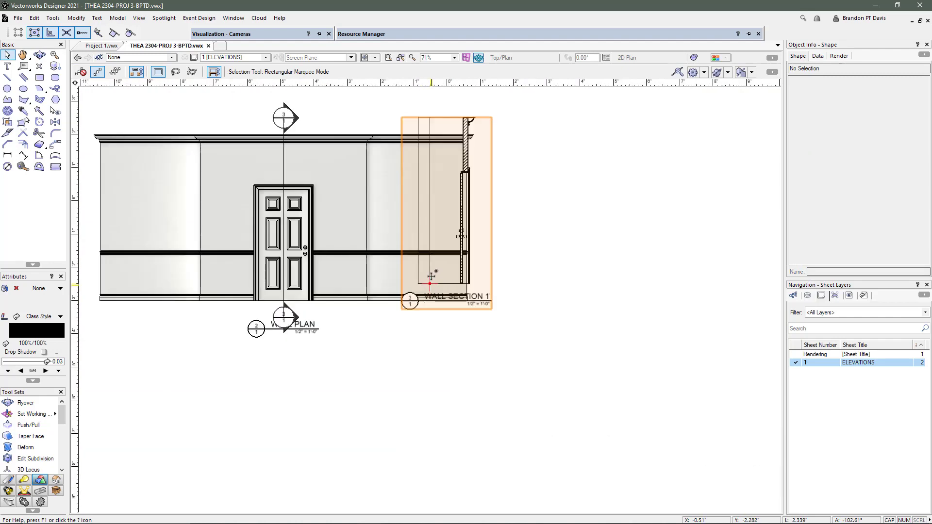
drag(410, 298, 435, 295)
scroll(492, 310, up, 4)
scroll(357, 325, down, 2)
drag(445, 248, 571, 250)
click(480, 219)
scroll(597, 218, down, 2)
scroll(272, 155, up, 2)
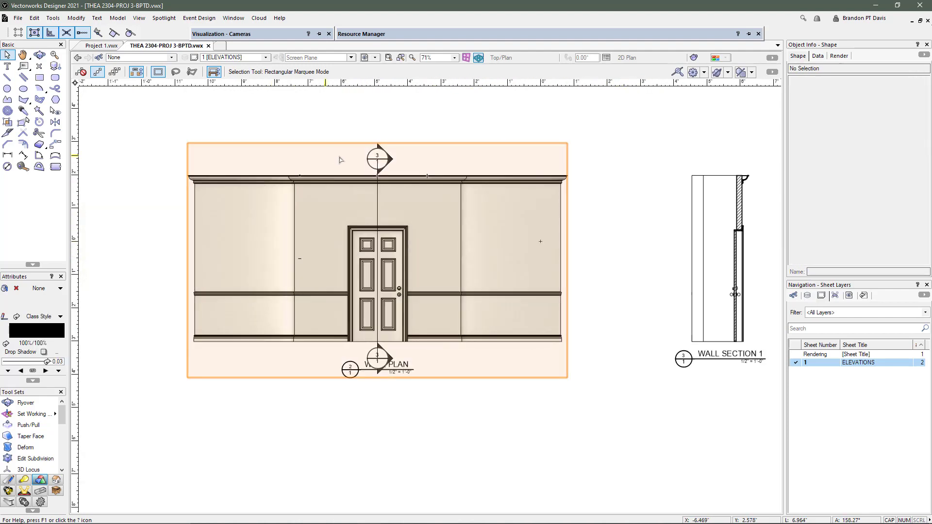
Step: Move the 6" vertical line sideways from the door to the right-hand bay of the front elevation and deselect it
drag(378, 192, 512, 260)
scroll(431, 269, down, 2)
scroll(509, 198, up, 1)
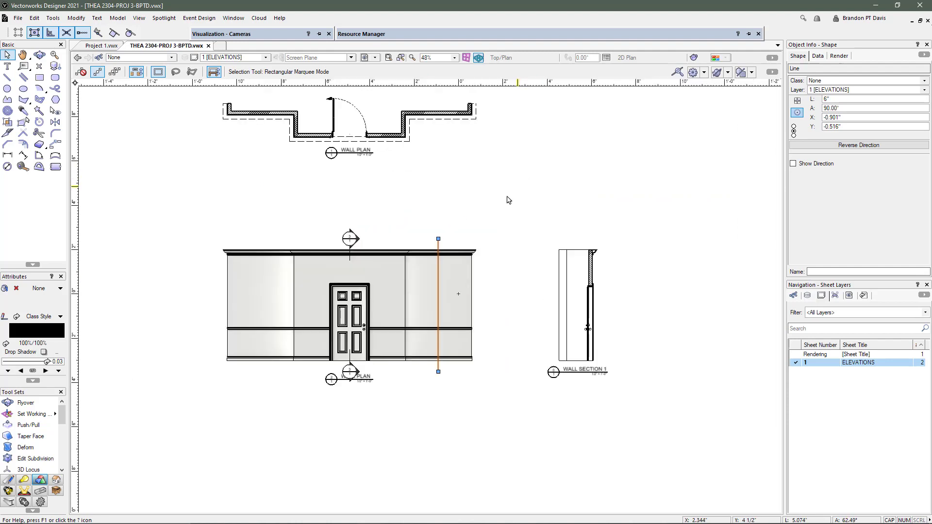
click(372, 188)
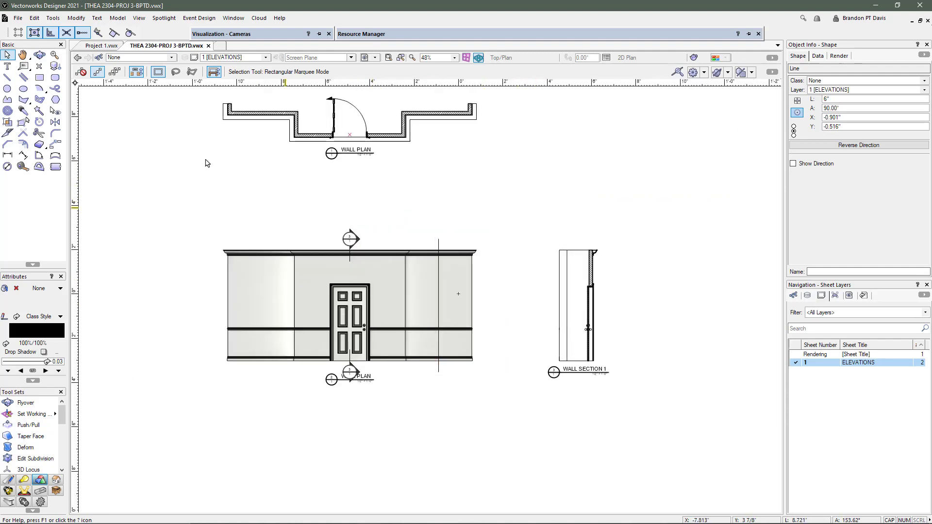
Step: Start a section viewport from the front elevation and draw its section line along the relocated vertical line, looking toward the elevation's right side
click(76, 18)
mouse_move(139, 18)
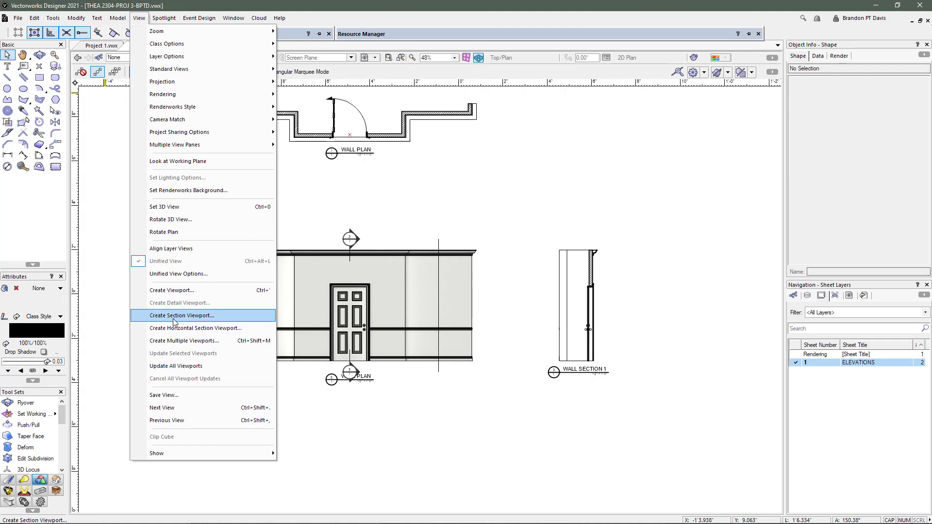
click(448, 209)
click(380, 282)
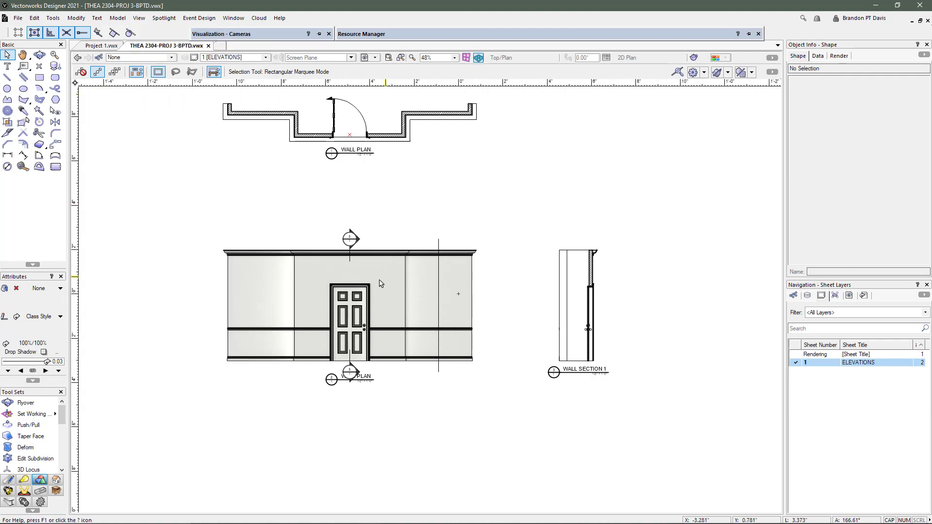
click(139, 18)
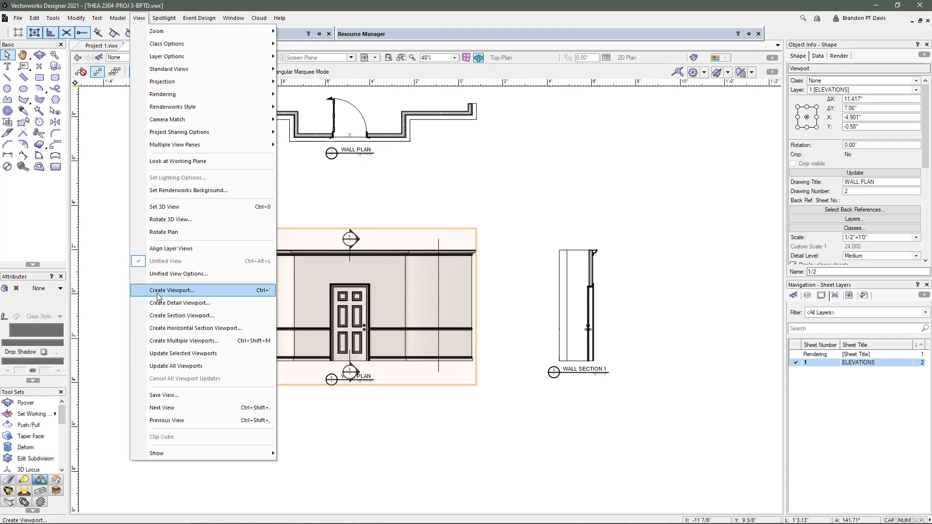
click(196, 315)
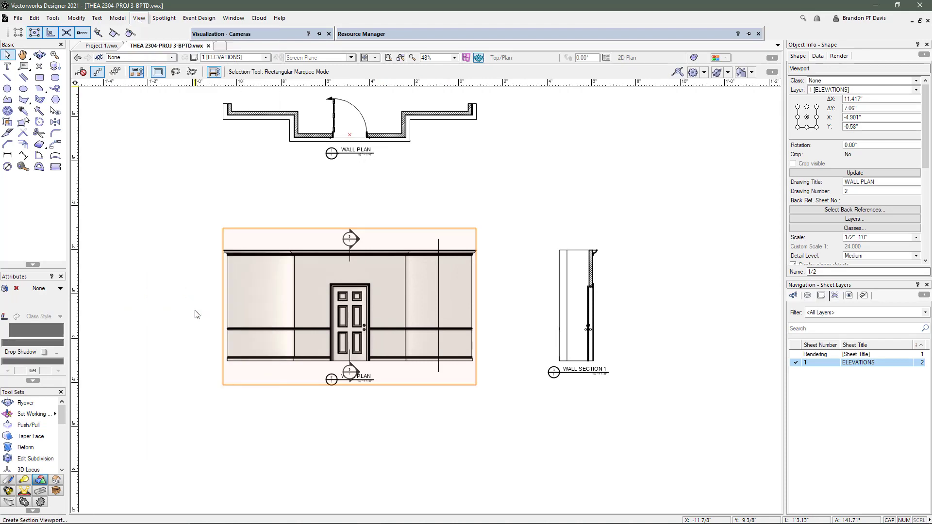
click(439, 239)
scroll(424, 364, up, 2)
click(456, 382)
double_click(486, 382)
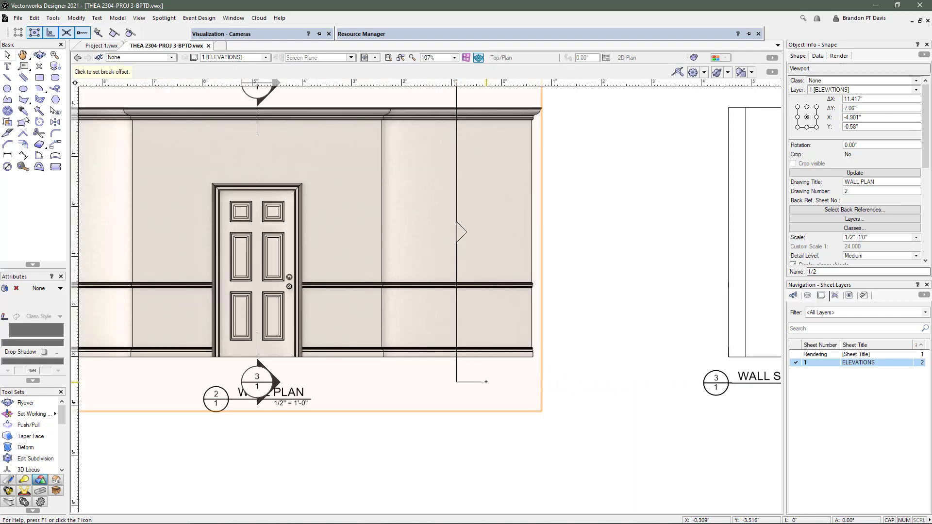
click(486, 382)
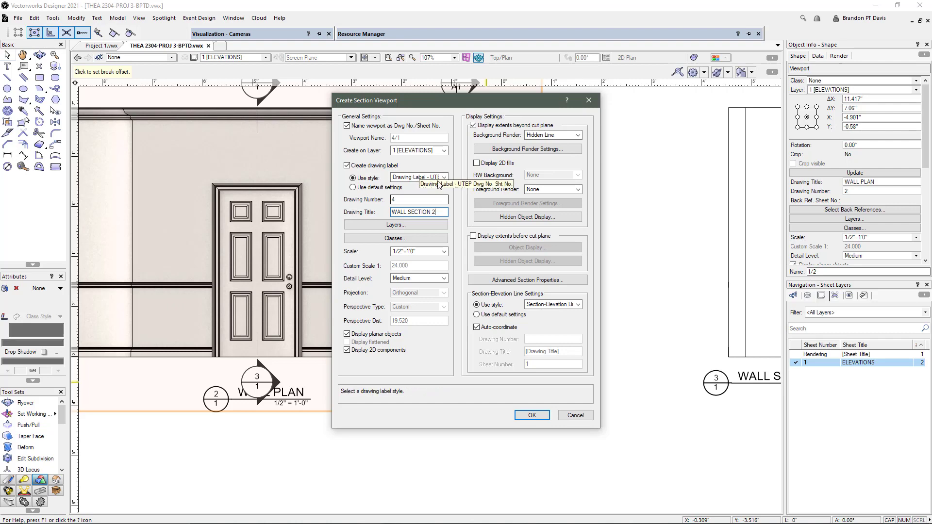
Step: Create the section viewport with the Drawing Label - UTEP Dwg No. Sht No. label style and the drawing title WALL SECTION 2
click(421, 179)
double_click(565, 223)
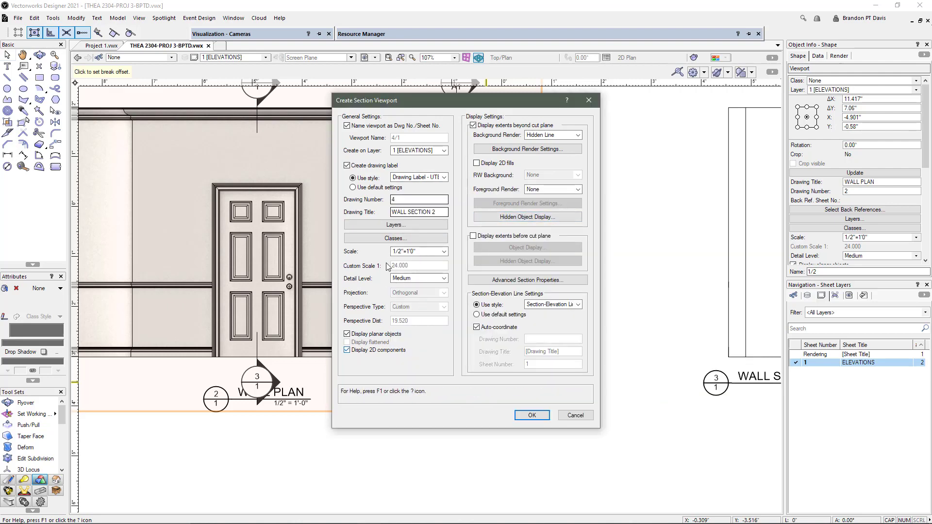
click(532, 415)
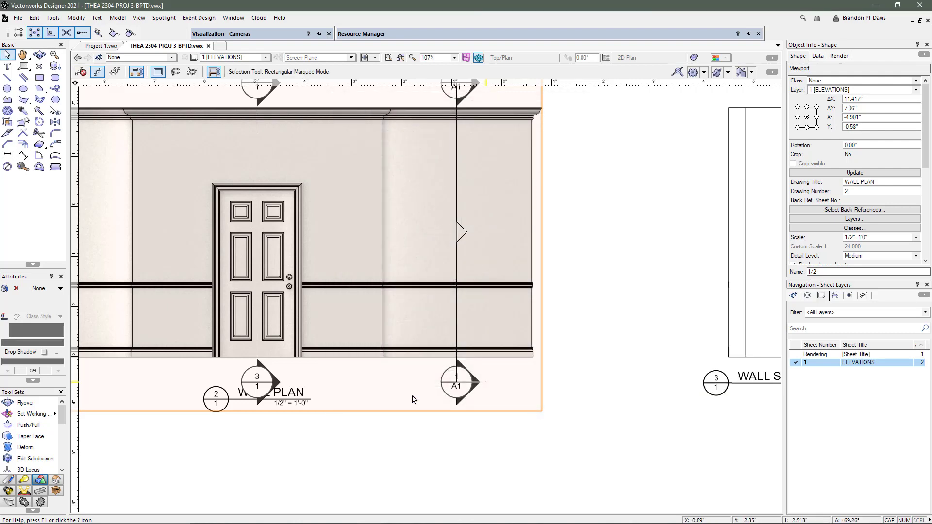
Step: Place the WALL SECTION 2 viewport to the right of WALL SECTION 1 with their base lines level, and deselect it
scroll(352, 406, up, 2)
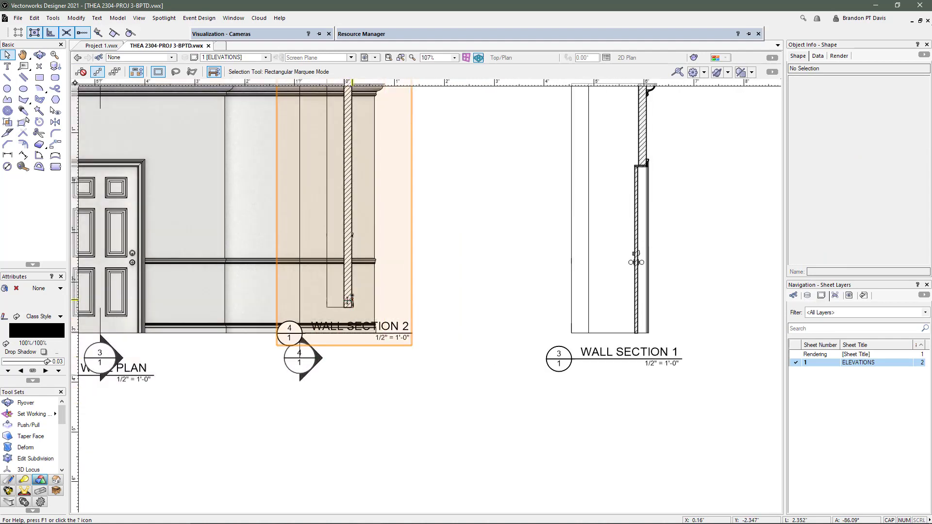
scroll(727, 318, up, 4)
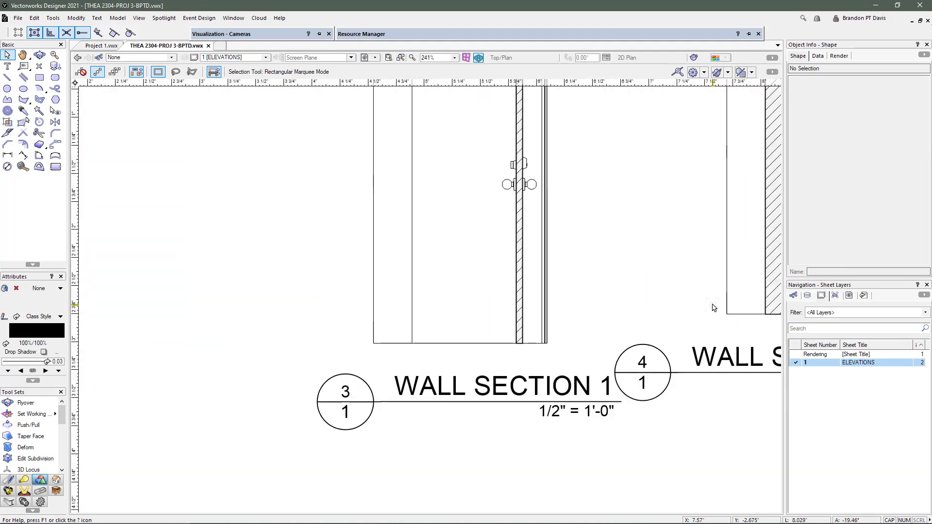
drag(613, 361, 547, 343)
scroll(460, 349, down, 4)
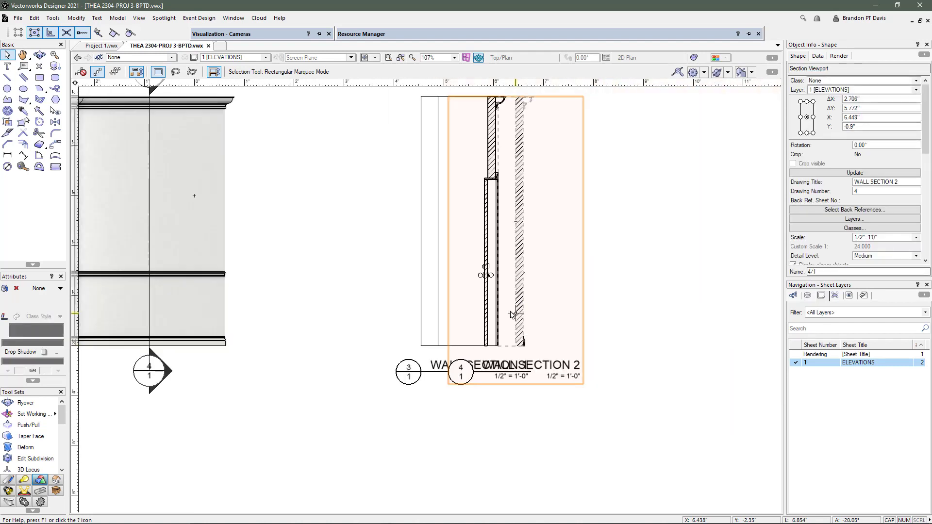
drag(707, 311, 715, 308)
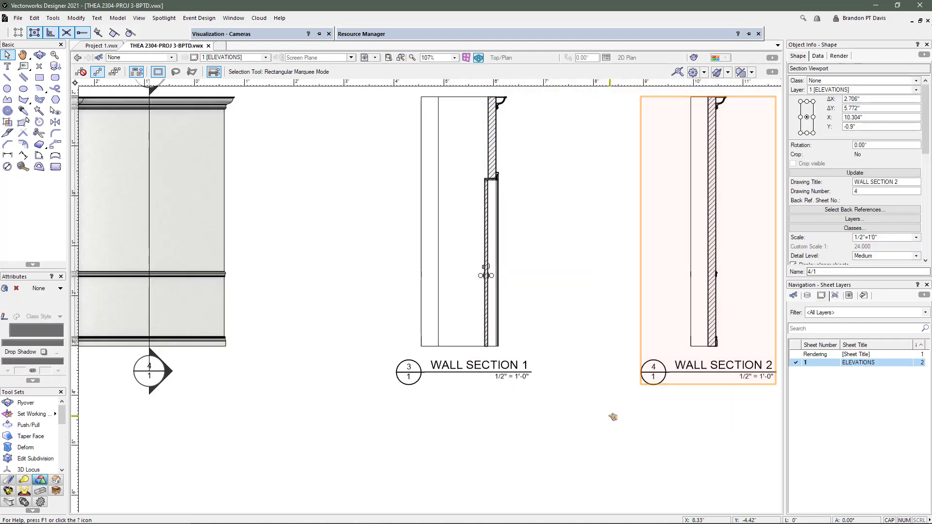
click(613, 415)
Step: Examine the hatched wall cuts and moulding profiles in both wall sections
scroll(583, 298, down, 2)
scroll(573, 298, up, 1)
scroll(556, 259, up, 4)
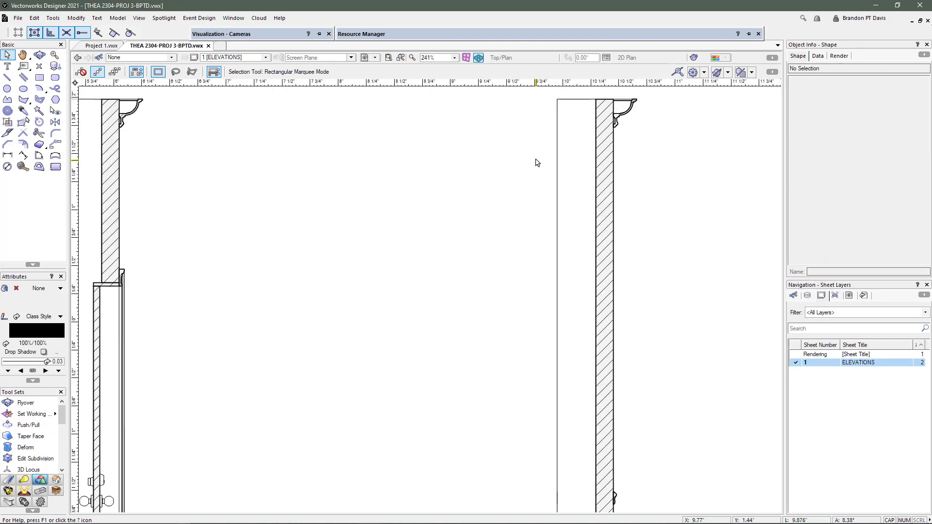
scroll(616, 158, down, 2)
scroll(558, 169, up, 1)
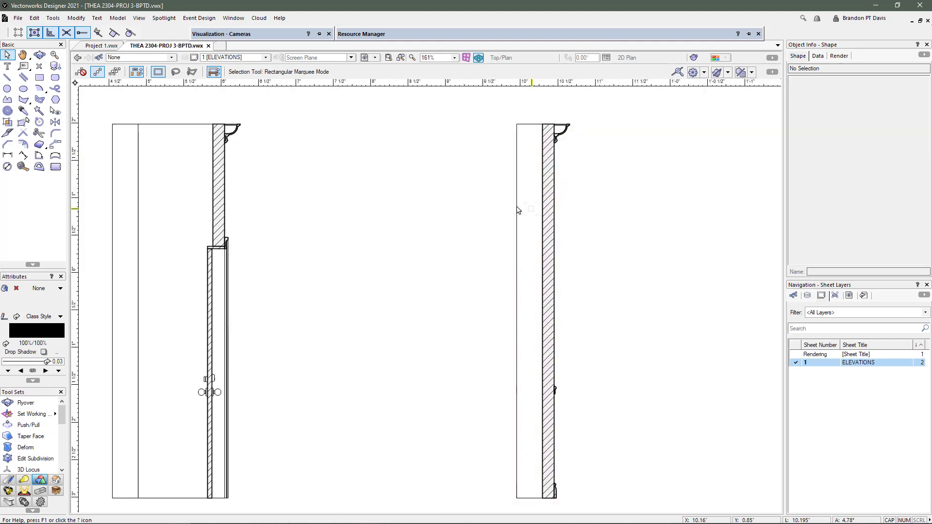
scroll(192, 194, down, 2)
scroll(191, 185, up, 2)
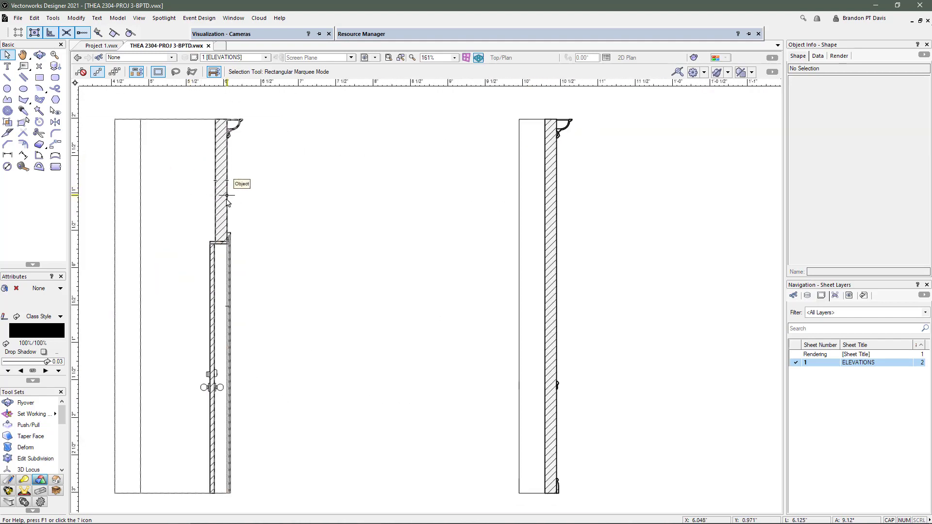
scroll(635, 178, down, 2)
scroll(410, 216, up, 2)
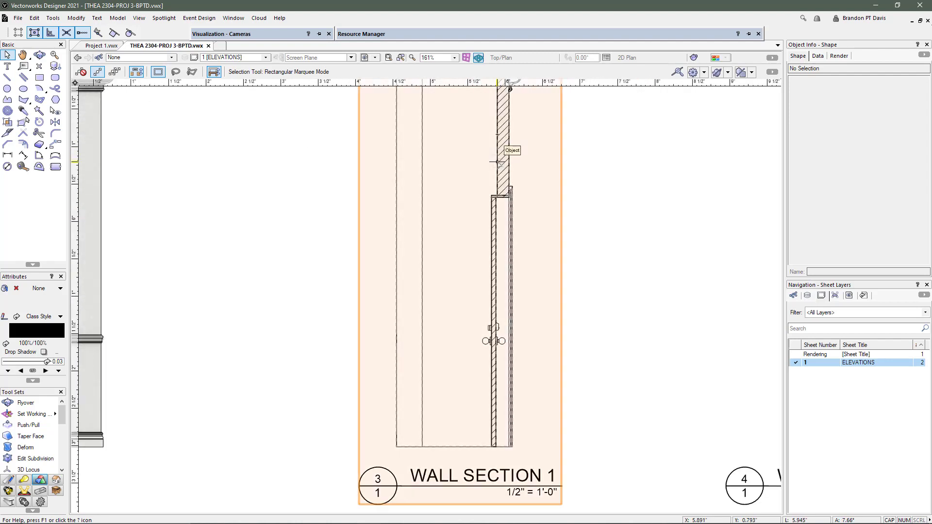
Step: Set the cut plane attribute class of the WALL SECTION 1 viewport to [2D]-2. MEDIUM in its advanced section properties
click(498, 160)
scroll(835, 179, down, 5)
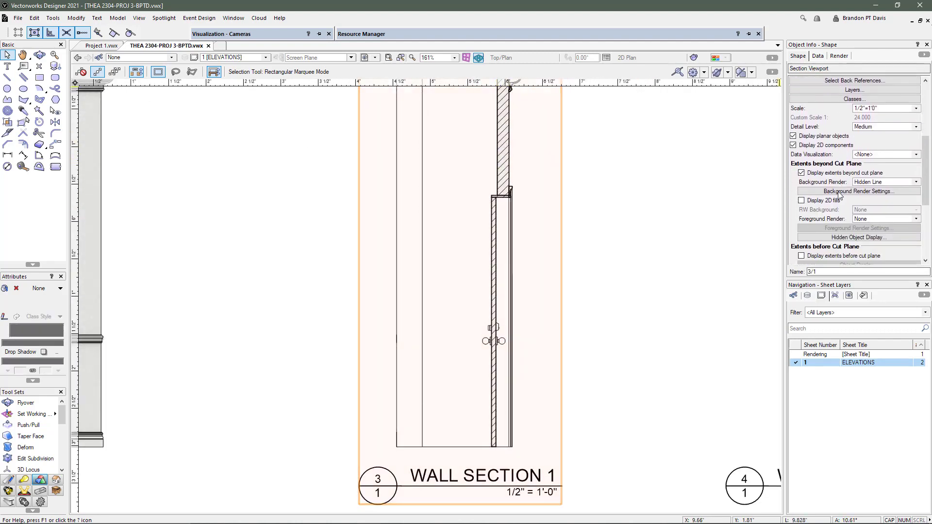
scroll(839, 196, down, 4)
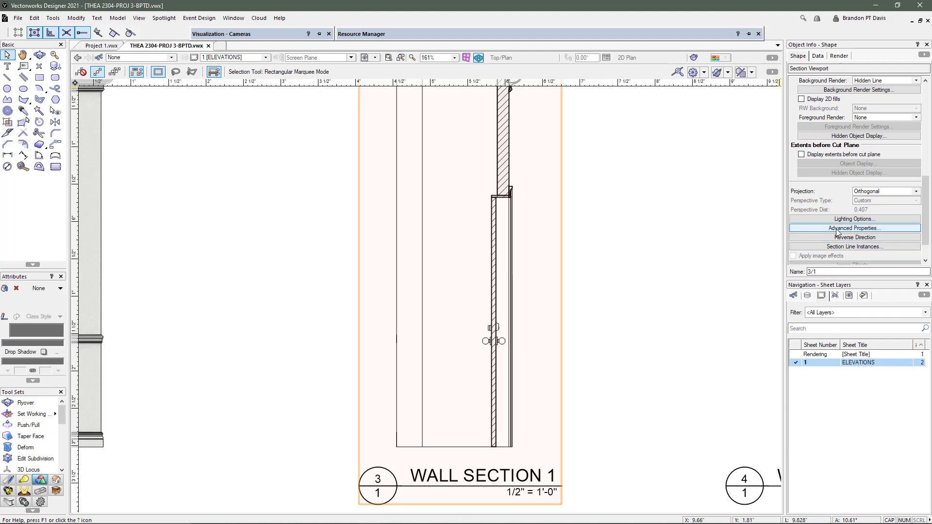
click(838, 232)
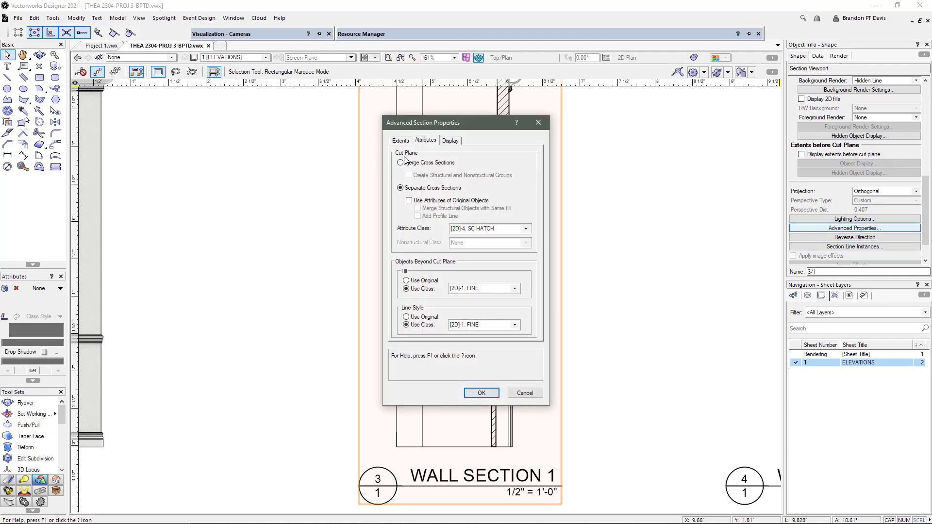
drag(422, 123, 645, 129)
click(708, 235)
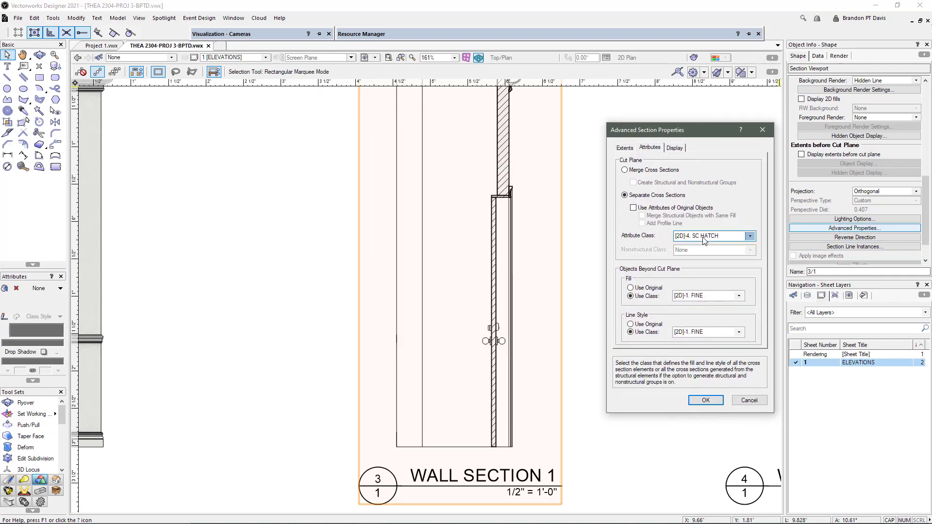
click(707, 288)
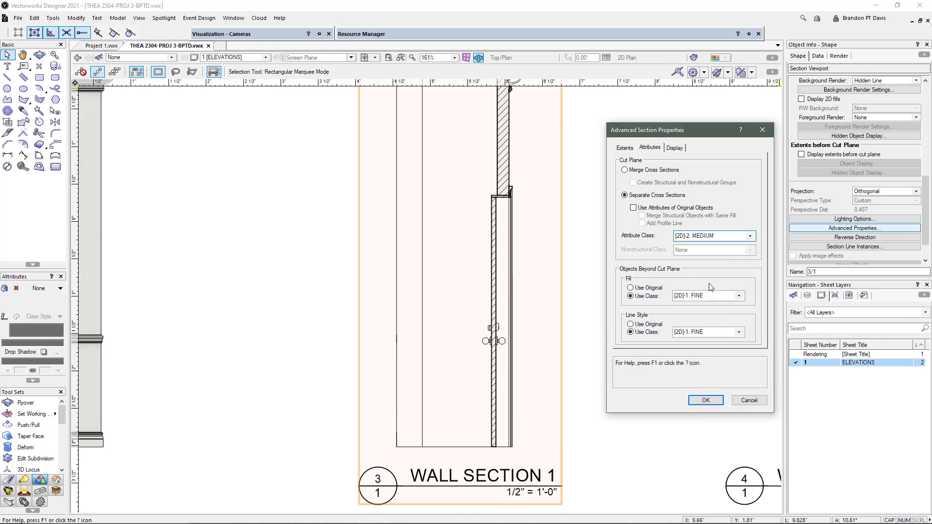
click(699, 402)
Step: Examine how the wall, door and mouldings are drawn in WALL SECTION 1 from the crown down to the floor
scroll(629, 375, down, 2)
scroll(604, 300, up, 2)
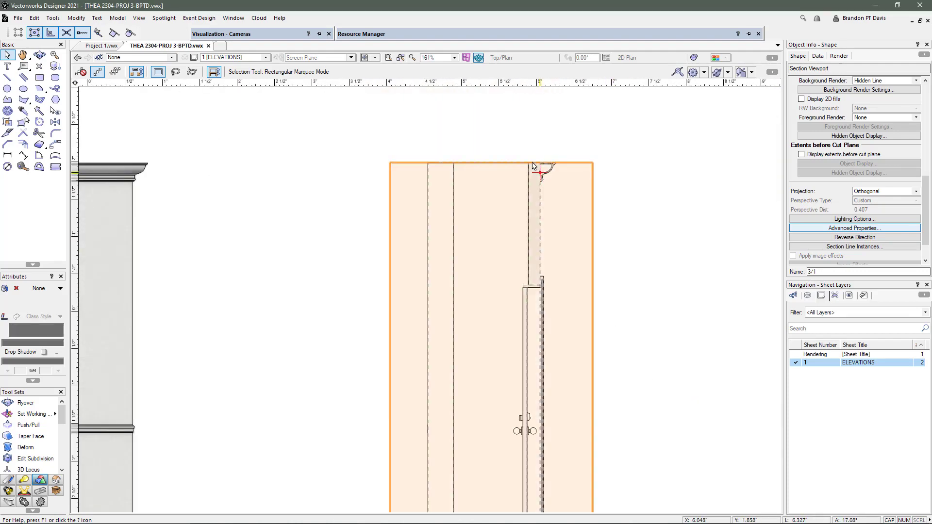
scroll(530, 274, down, 2)
scroll(516, 271, up, 2)
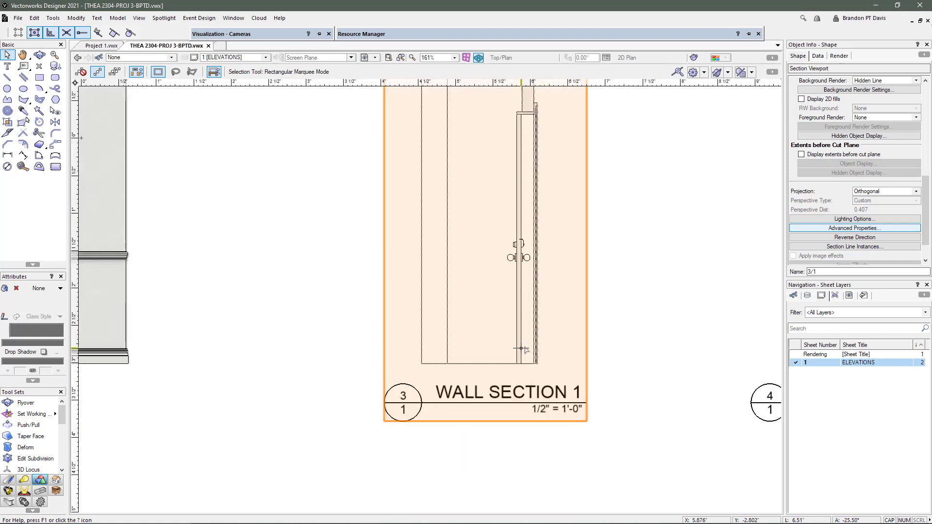
scroll(533, 192, down, 2)
scroll(532, 145, up, 2)
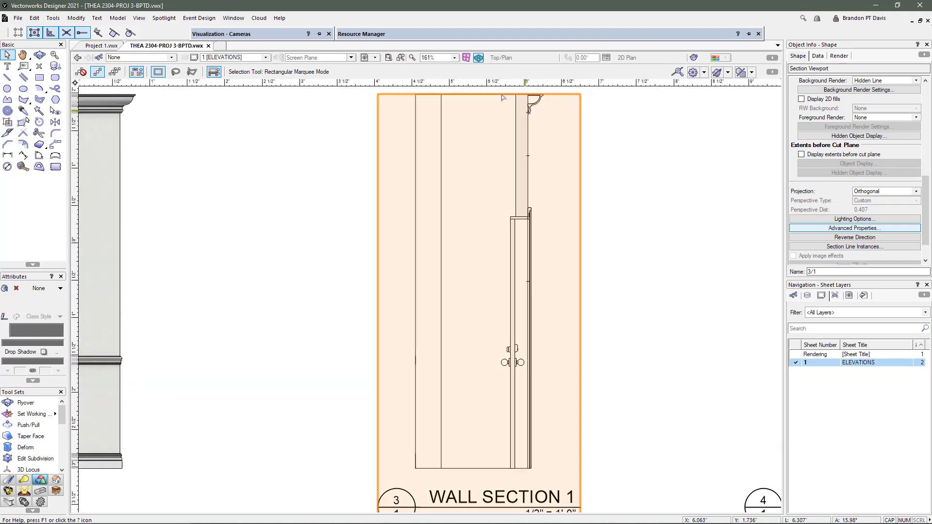
scroll(519, 235, down, 1)
scroll(516, 128, up, 1)
scroll(525, 233, up, 2)
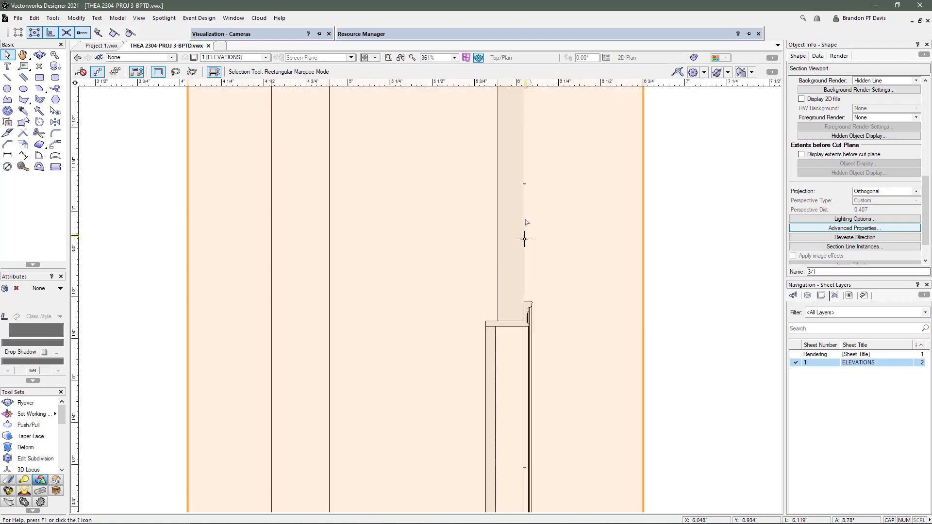
scroll(525, 219, down, 2)
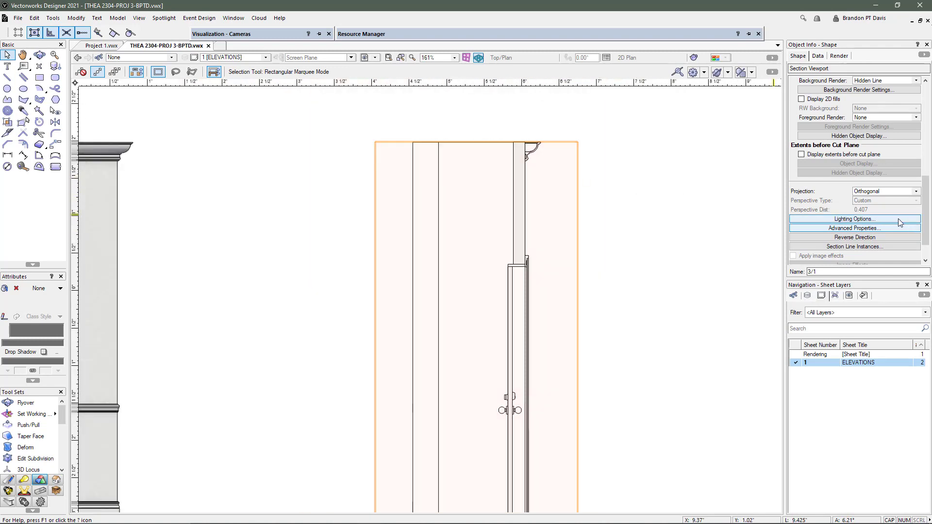
Step: Set WALL SECTION 1's cut plane to merged cross sections with attribute class [2D]-4. SC HATCH, and update the viewport
click(845, 228)
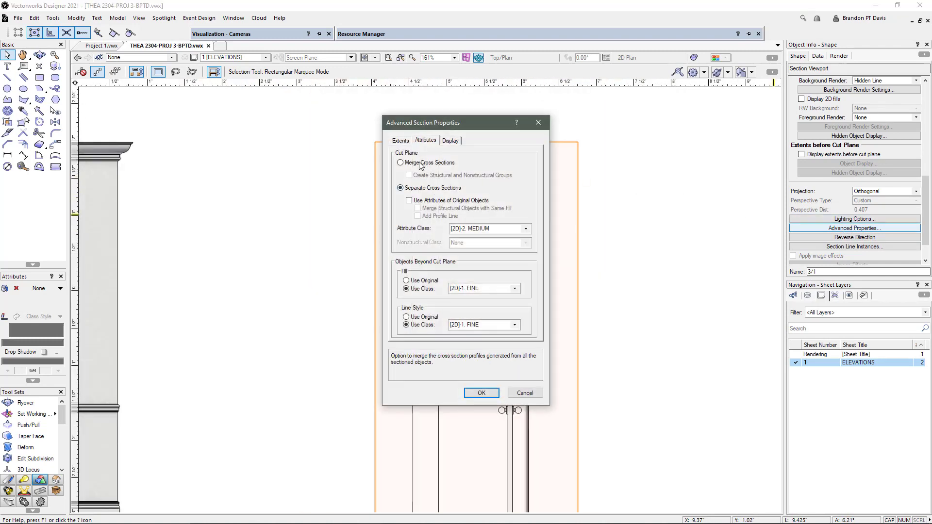
click(489, 233)
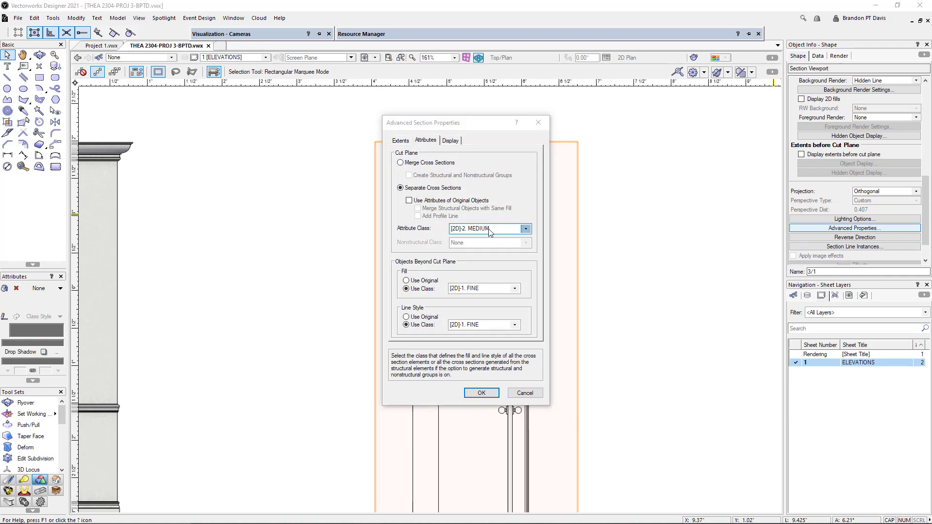
click(503, 303)
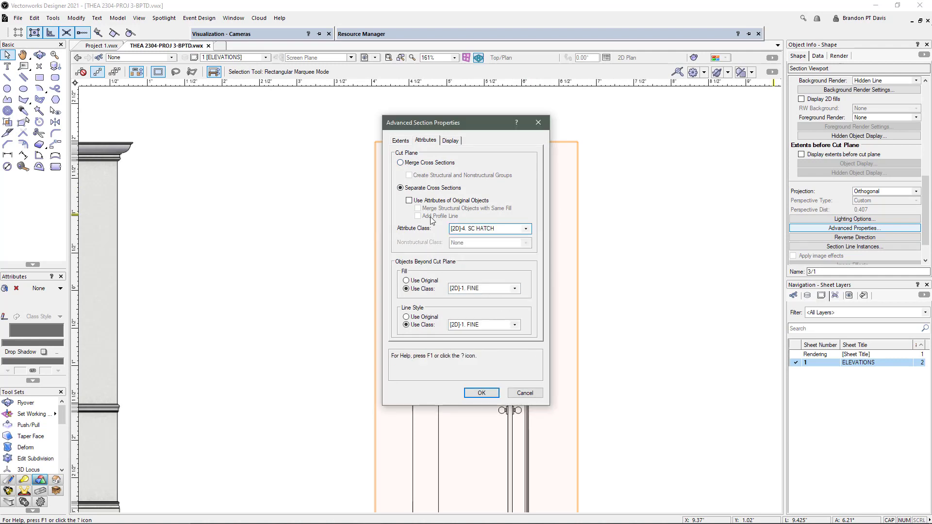
click(400, 163)
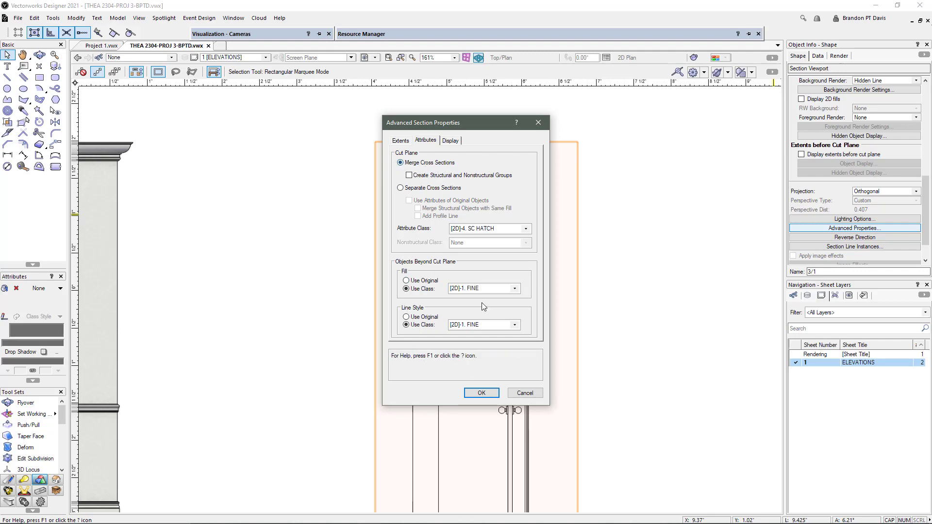
click(480, 393)
scroll(533, 146, up, 5)
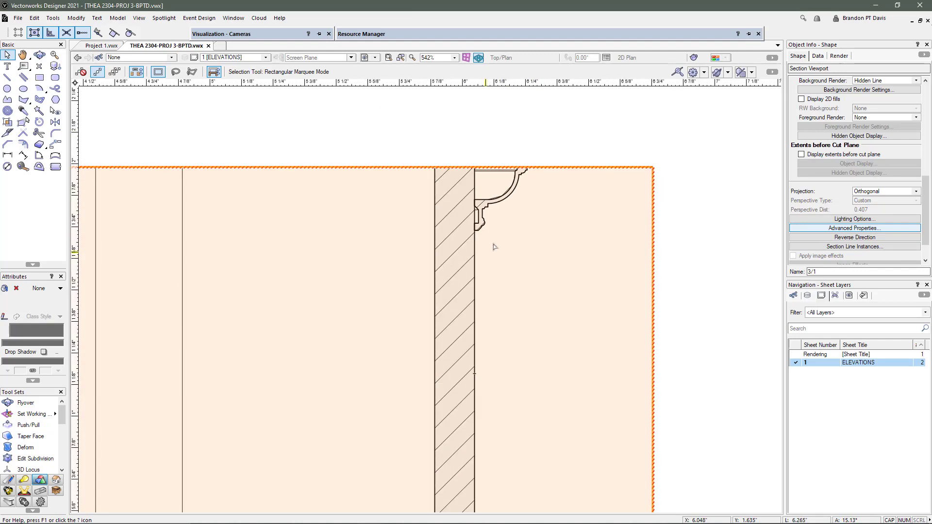
scroll(475, 198, down, 5)
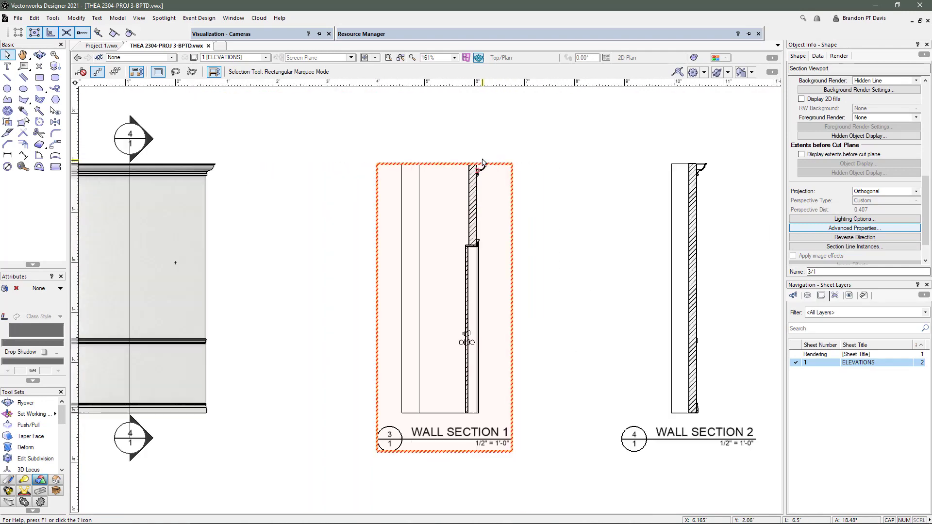
scroll(854, 146, up, 5)
click(855, 89)
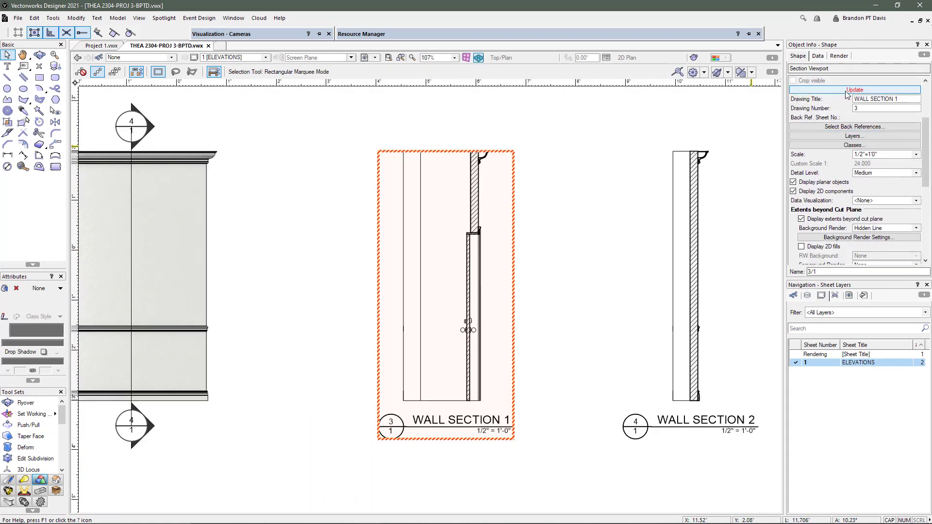
Step: Switch WALL SECTION 1's cut plane to Separate Cross Sections in its advanced section properties and update the viewport
scroll(541, 241, up, 5)
scroll(589, 291, down, 4)
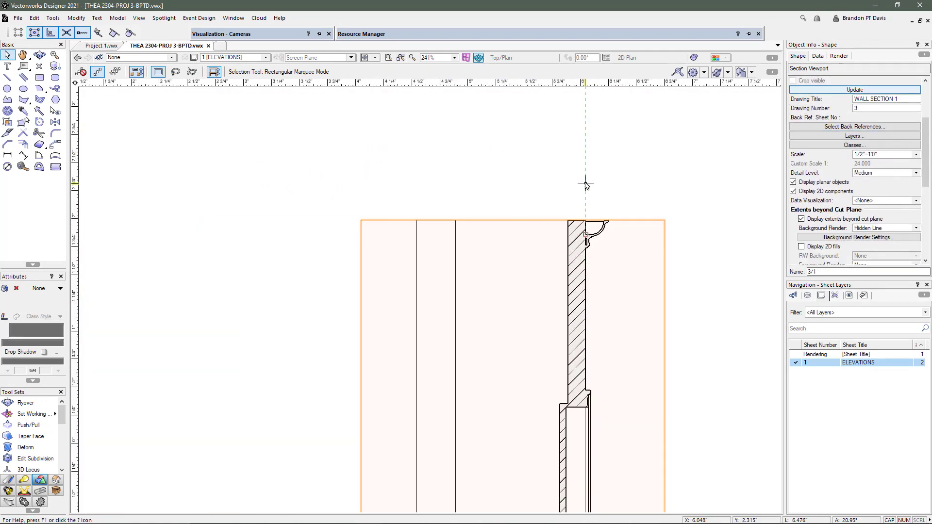
scroll(585, 330, up, 6)
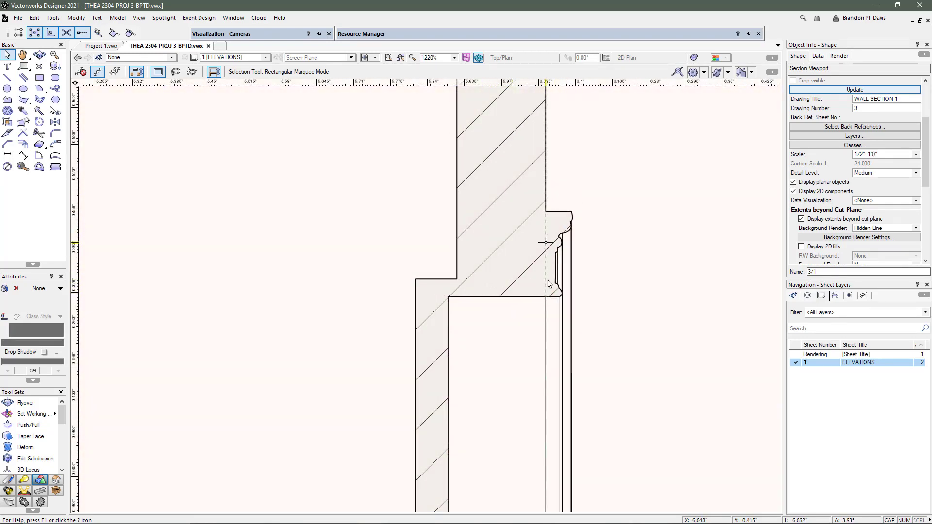
scroll(561, 189, down, 6)
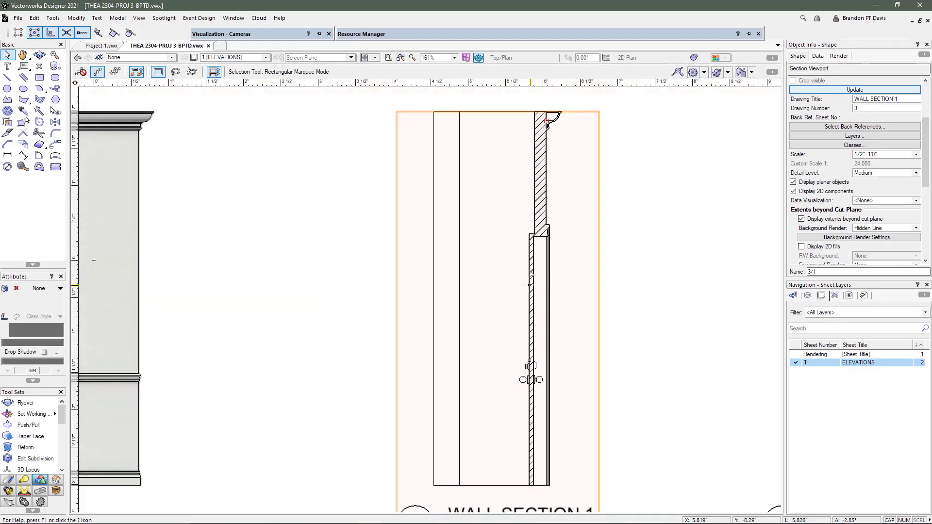
scroll(825, 241, down, 5)
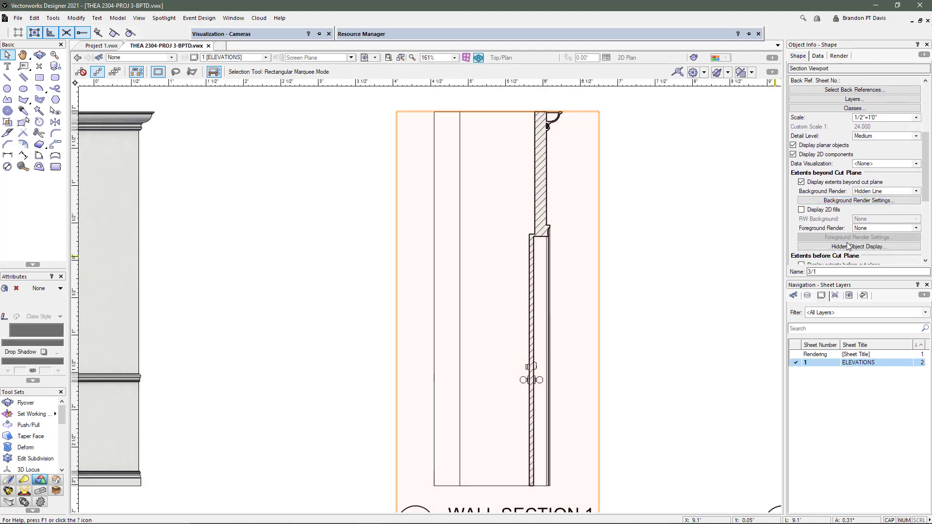
scroll(846, 243, down, 3)
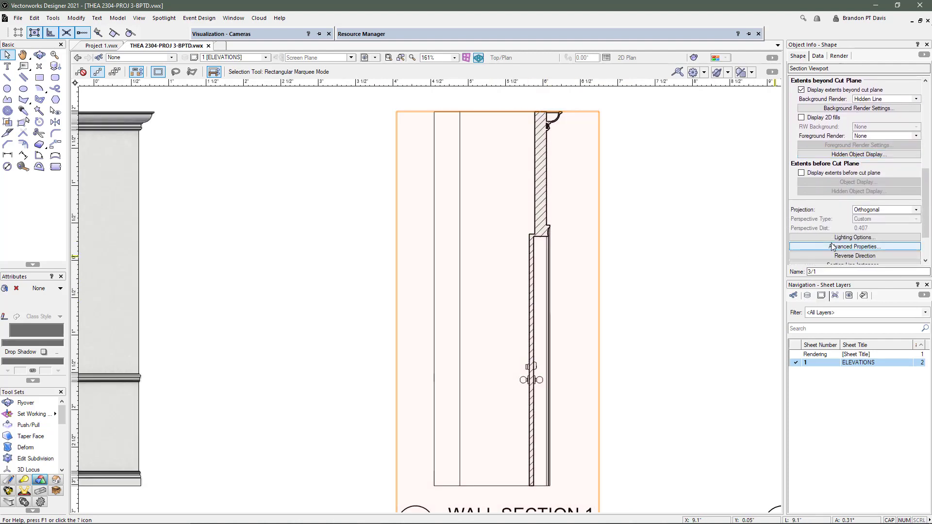
click(837, 247)
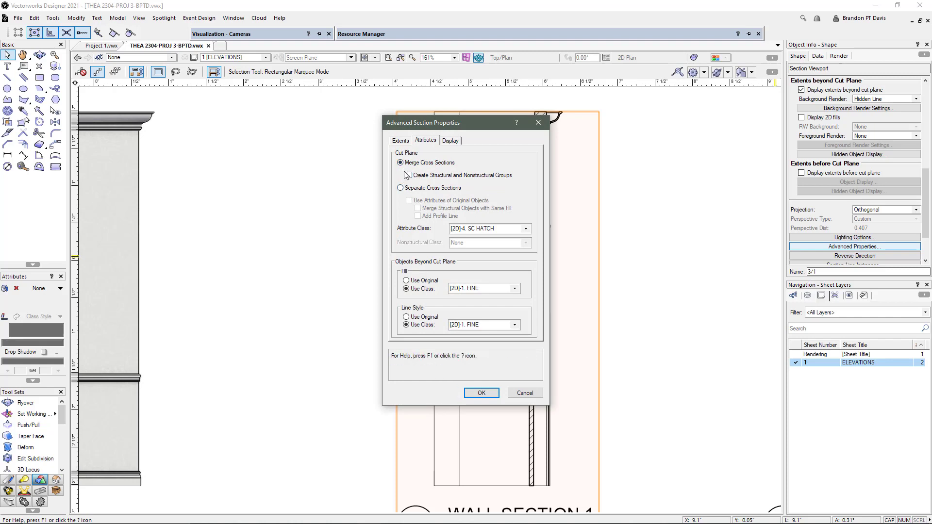
click(401, 188)
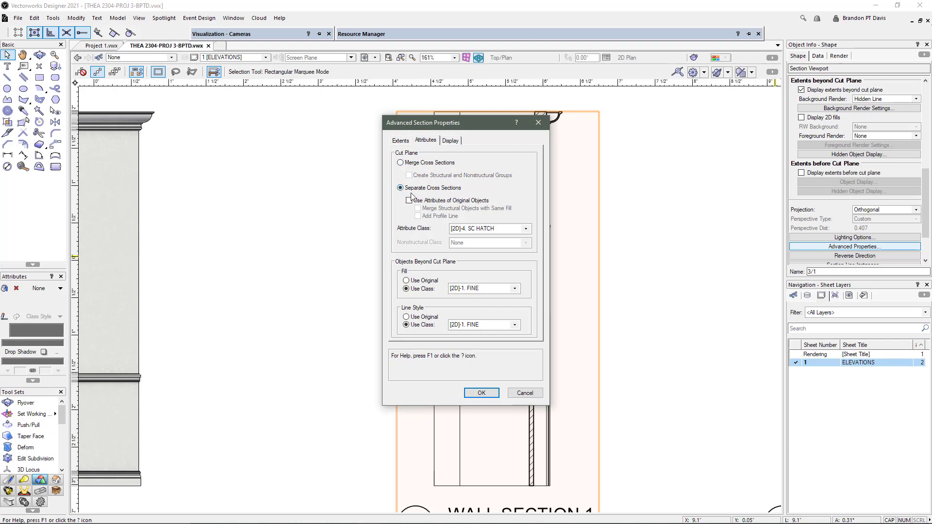
drag(477, 128, 713, 126)
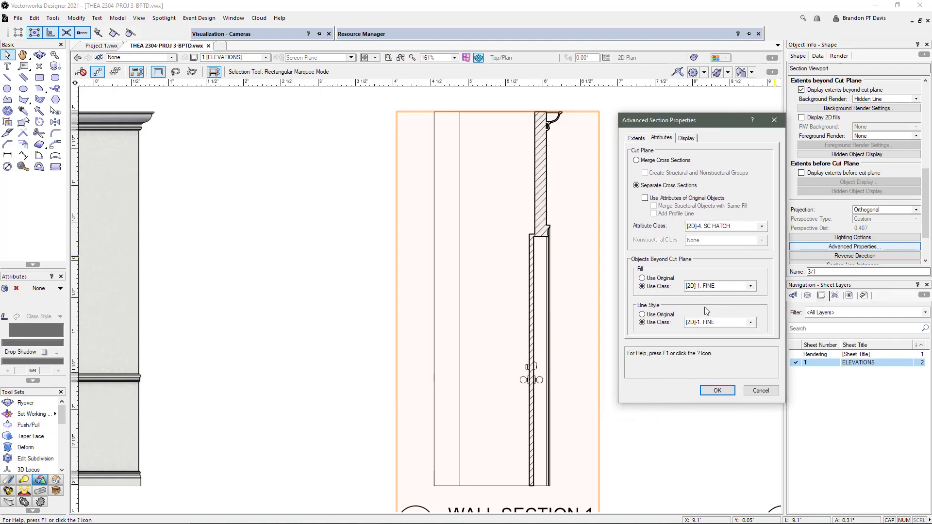
click(716, 392)
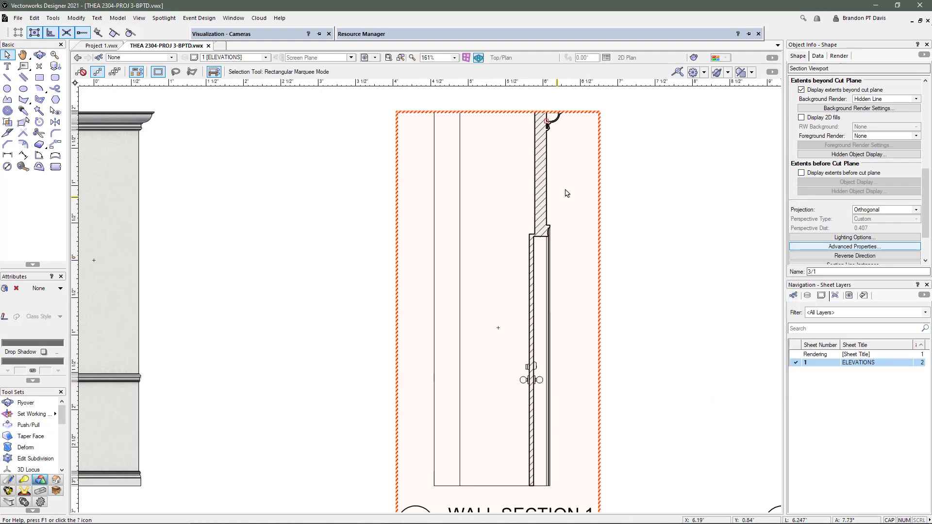
scroll(655, 122, up, 5)
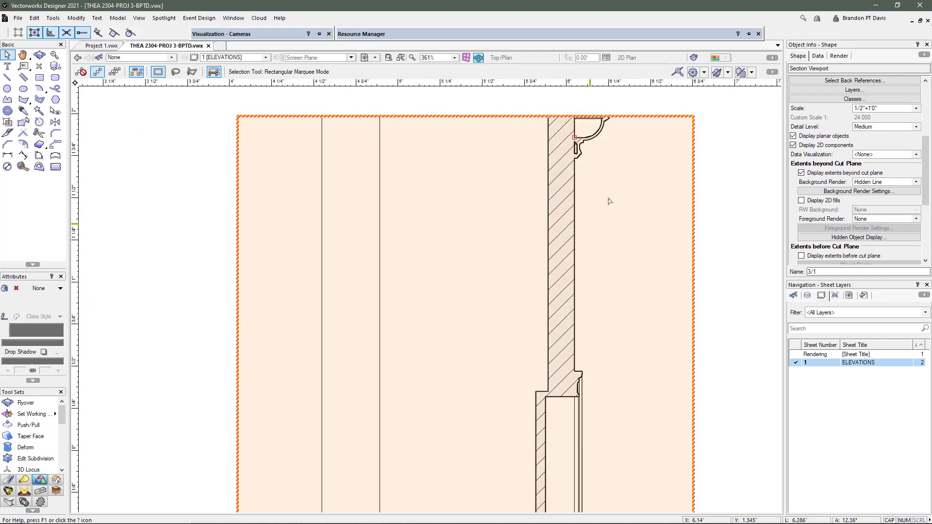
scroll(829, 129, up, 3)
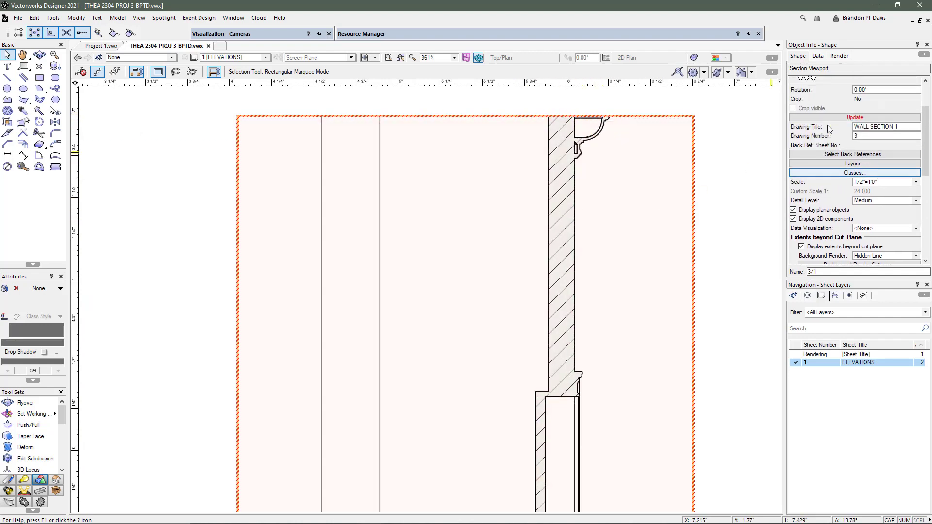
click(829, 117)
Step: Examine the cut lines and hatching of the wall, door head and moulding profiles in WALL SECTION 1
scroll(636, 136, up, 6)
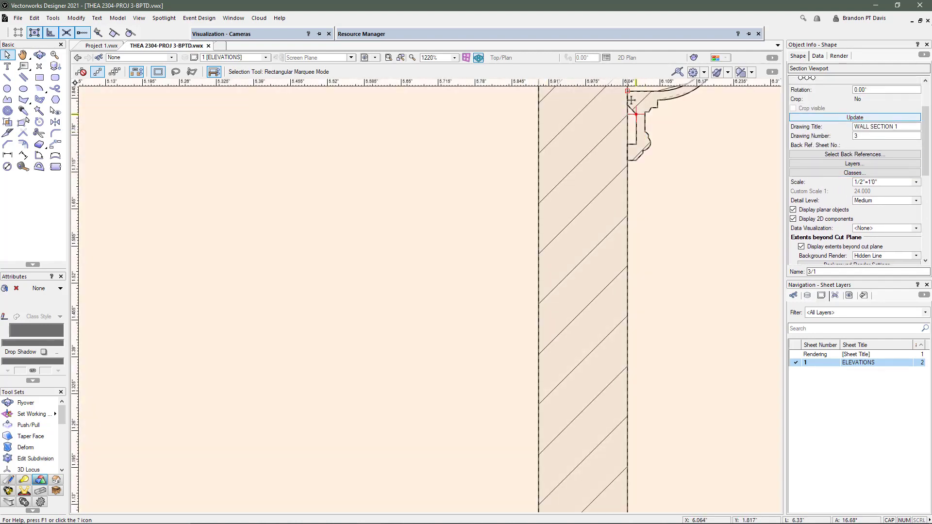
scroll(632, 153, down, 5)
scroll(648, 296, up, 2)
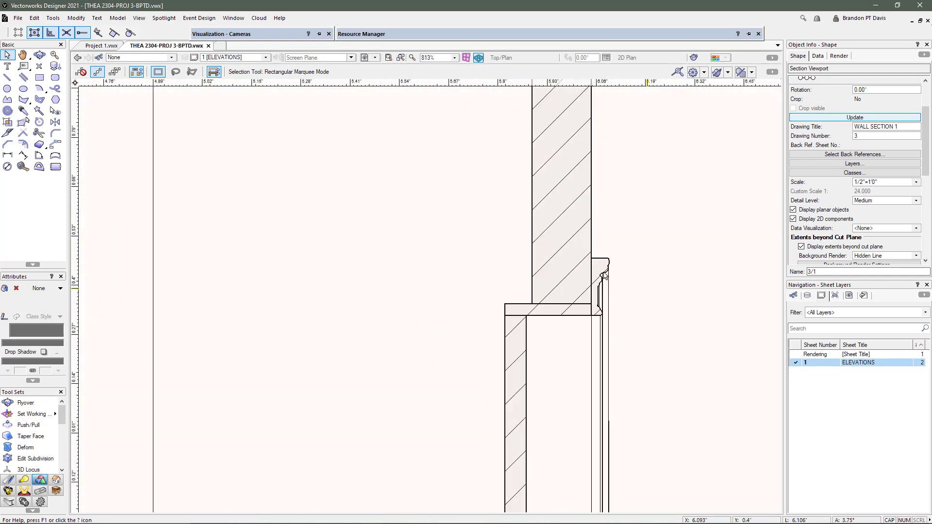
scroll(583, 185, down, 10)
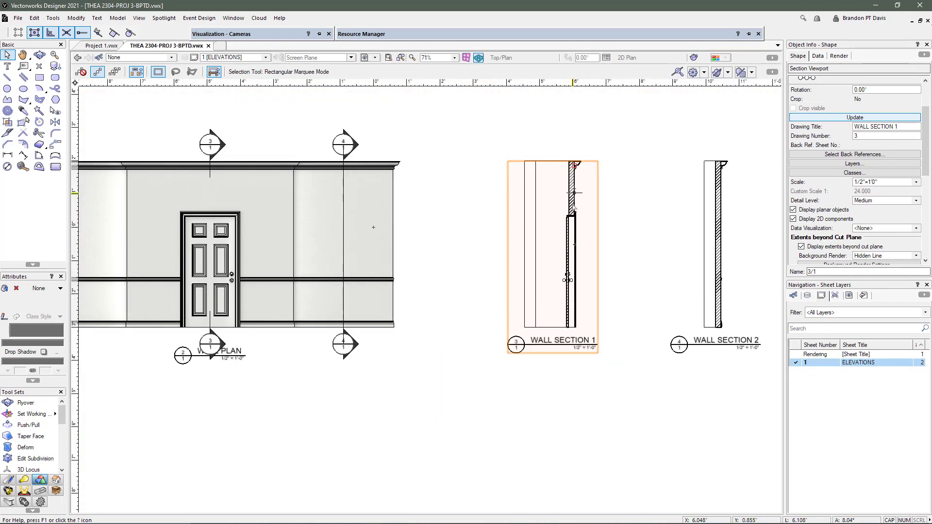
scroll(580, 243, up, 6)
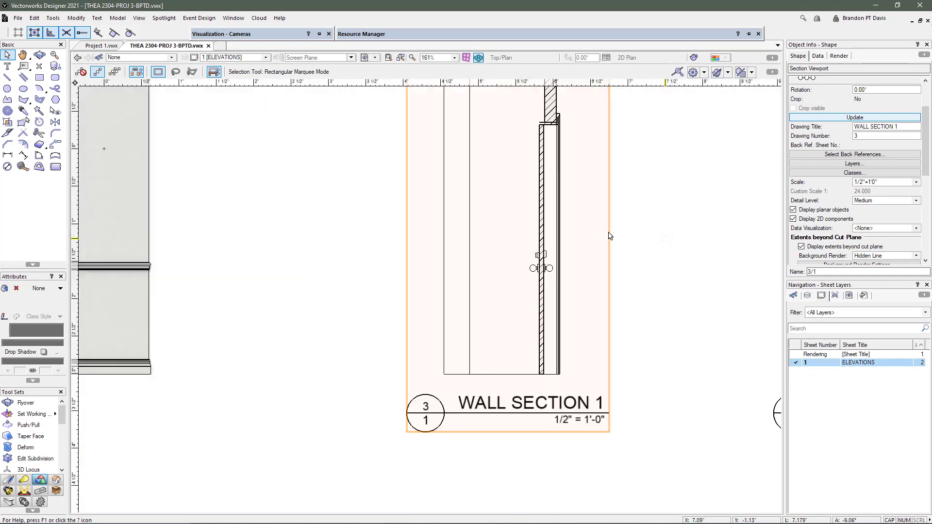
scroll(508, 248, down, 5)
scroll(529, 294, up, 5)
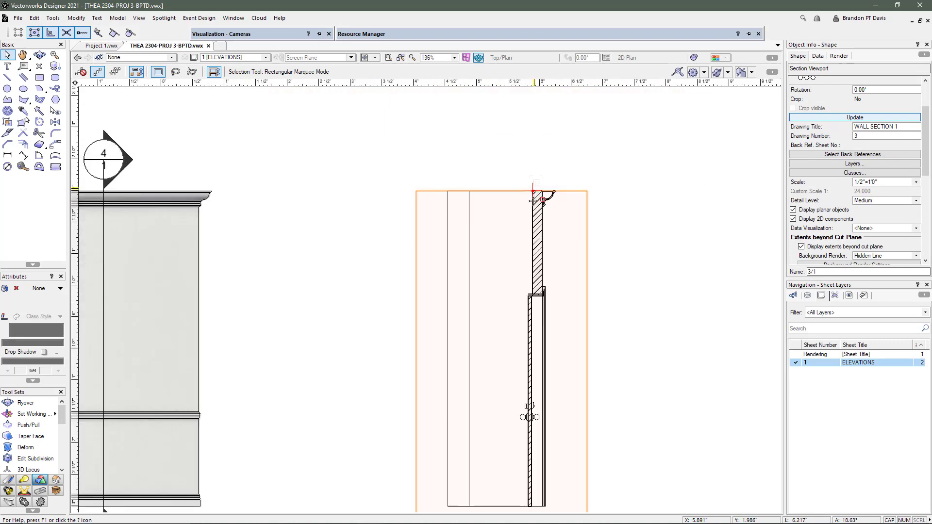
scroll(529, 294, up, 2)
scroll(563, 277, up, 6)
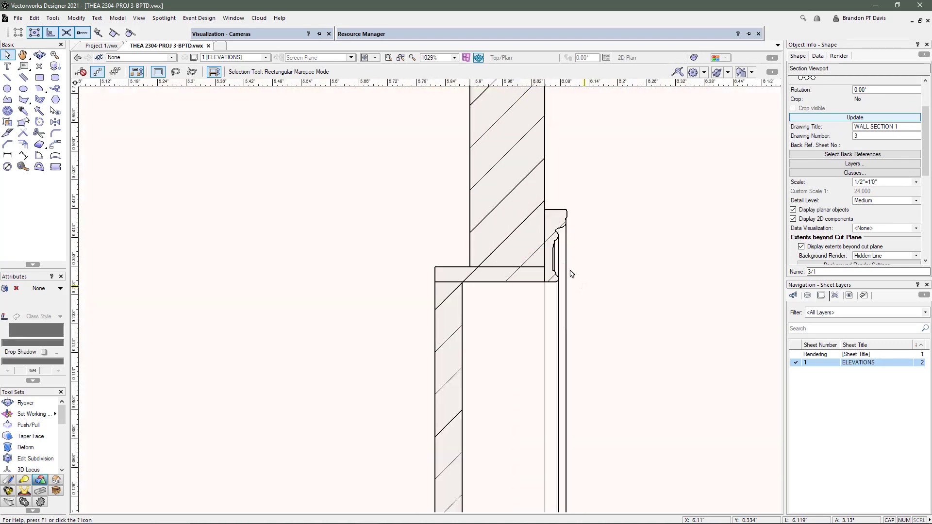
scroll(483, 270, down, 13)
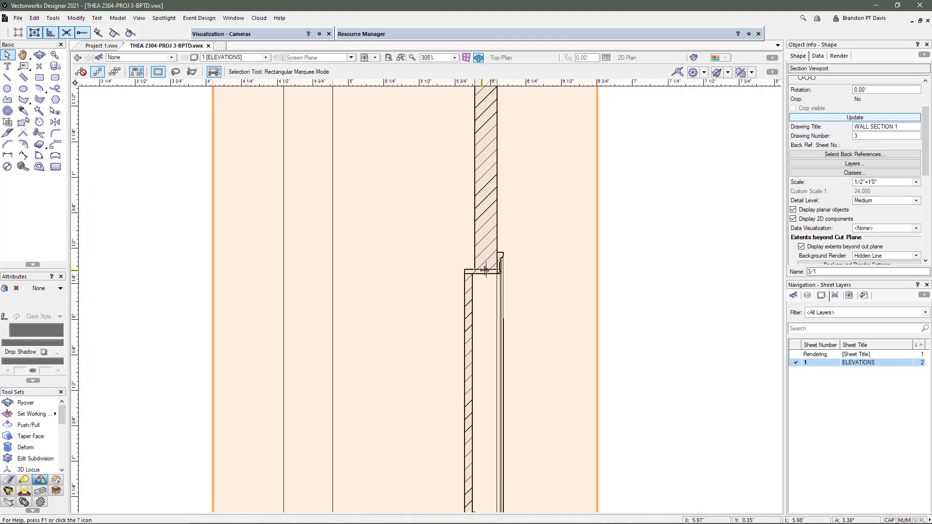
Step: Review the arrangement of all viewports on the ELEVATIONS sheet and deselect WALL SECTION 1
scroll(479, 223, down, 3)
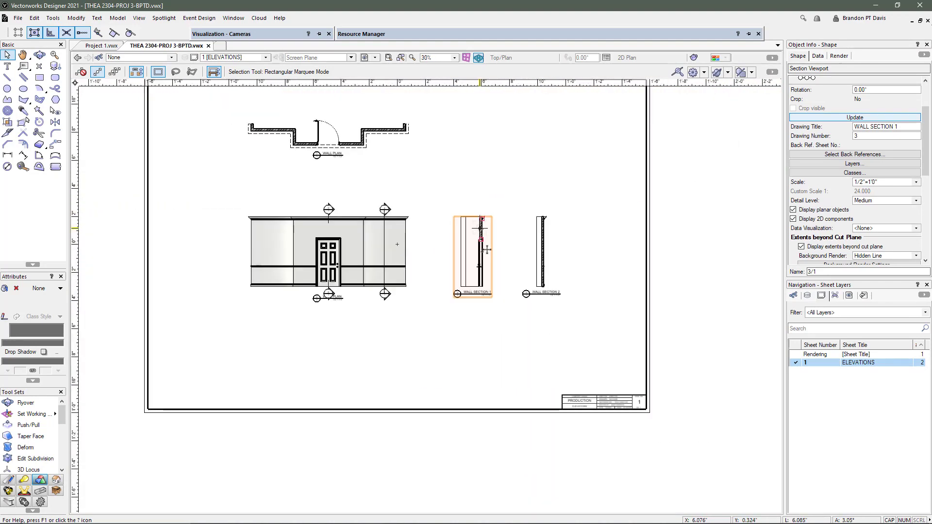
scroll(282, 262, up, 1)
scroll(497, 368, down, 2)
scroll(404, 310, up, 1)
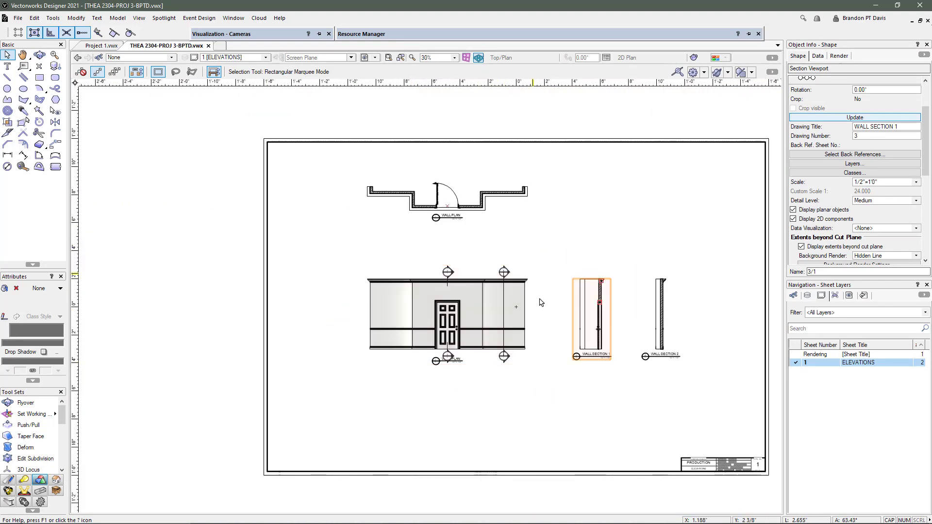
scroll(676, 318, up, 2)
scroll(555, 322, down, 1)
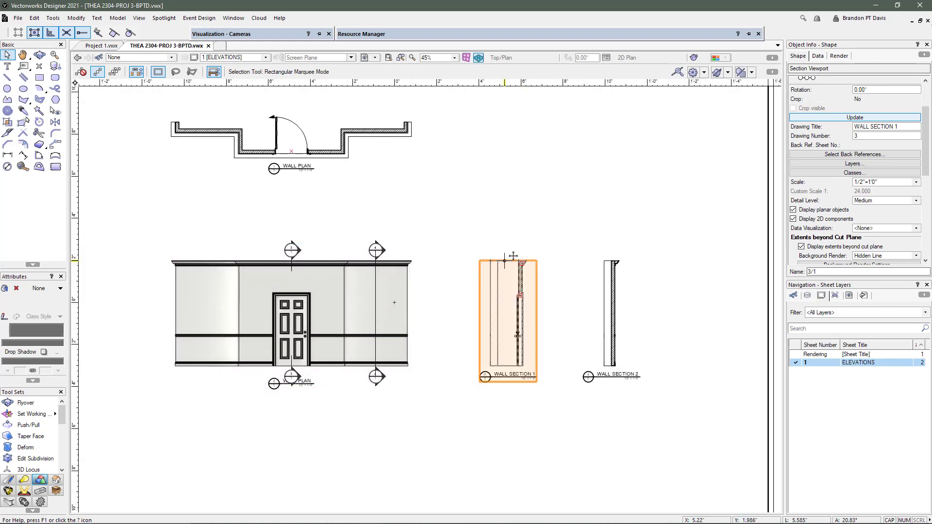
click(489, 192)
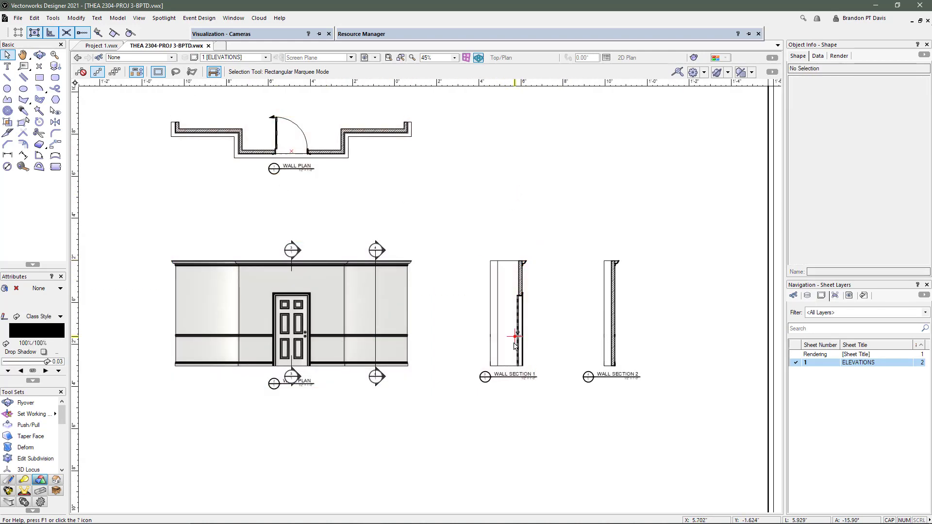
Step: Draw a circle of about 0.15" radius around the base moulding at the foot of WALL SECTION 2, centred on the wall face
scroll(520, 339, up, 4)
scroll(519, 334, down, 2)
scroll(515, 326, up, 1)
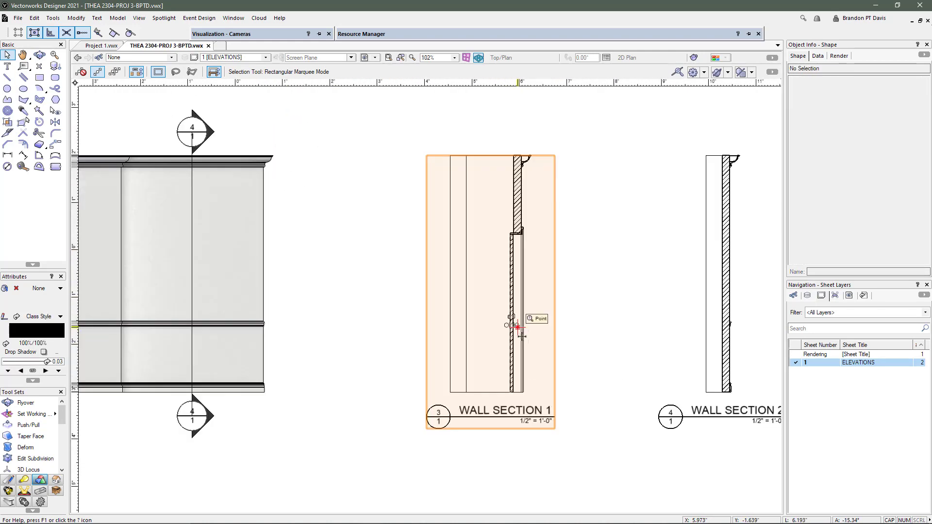
scroll(510, 318, down, 5)
scroll(386, 324, up, 1)
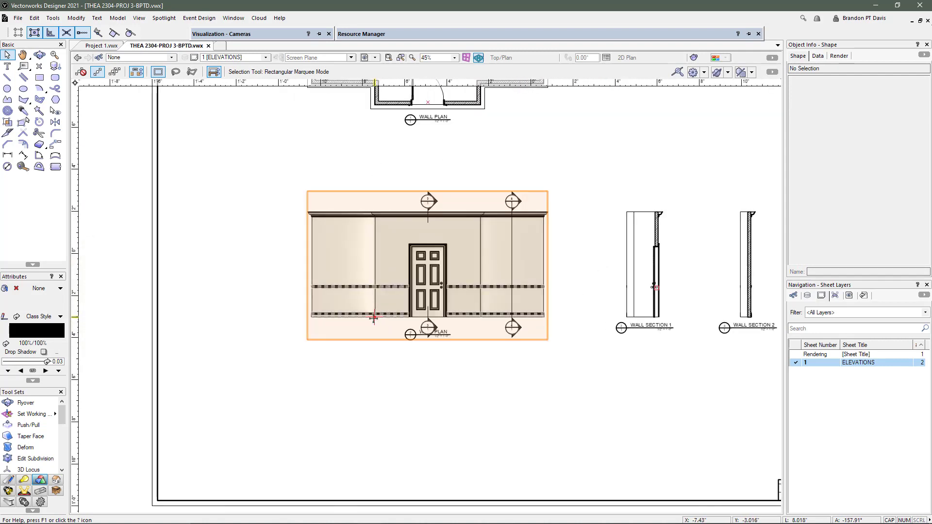
scroll(389, 330, down, 1)
scroll(499, 369, up, 8)
scroll(503, 395, up, 4)
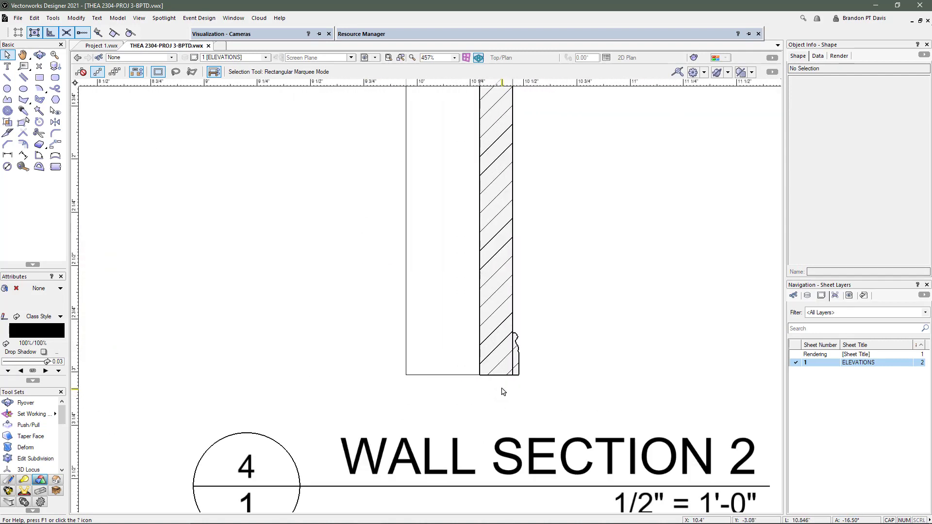
scroll(499, 356, up, 6)
key(6)
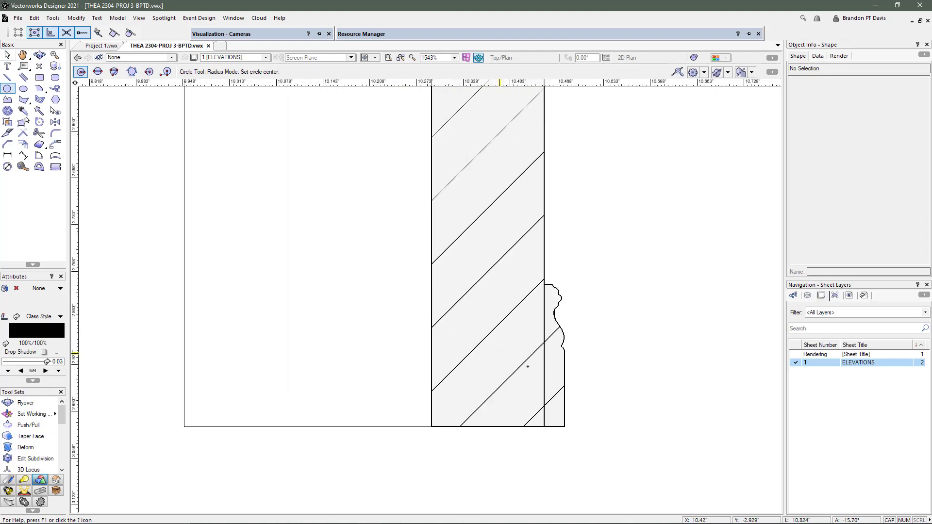
click(544, 373)
click(562, 264)
Step: Draw a circle of about 0.09" radius around the chair rail moulding in WALL SECTION 2, centred on the wall face
scroll(562, 264, down, 12)
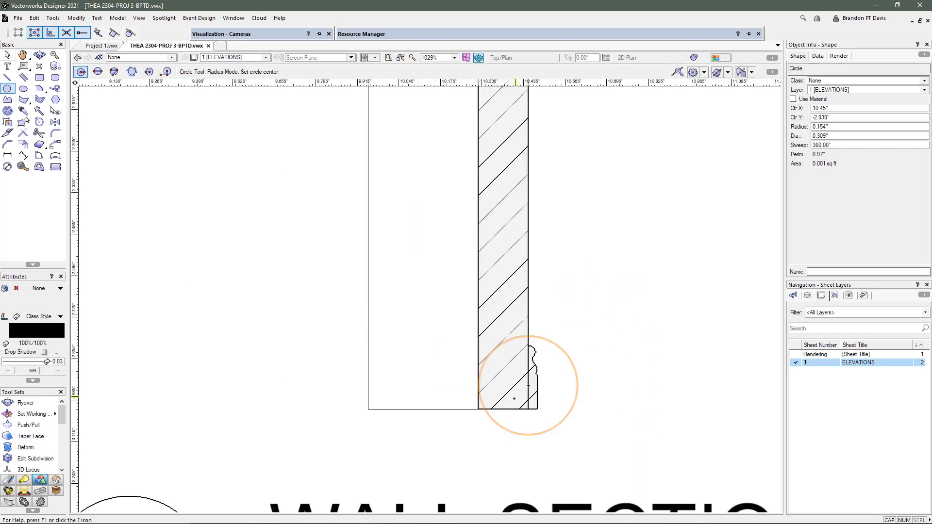
scroll(519, 260, up, 4)
scroll(519, 261, up, 8)
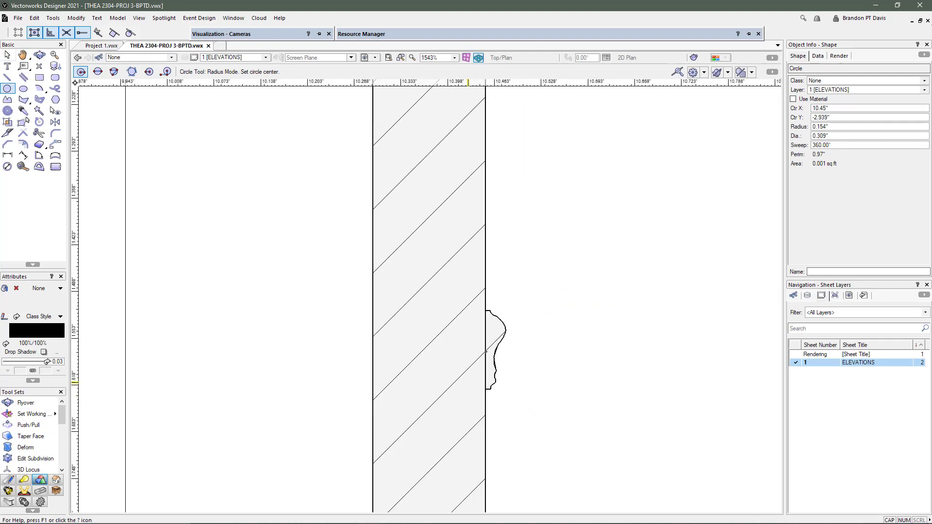
click(486, 350)
click(492, 410)
Step: Draw a circle of about 0.25" radius around the crown moulding at the top of WALL SECTION 2 and shift it slightly toward the moulding
scroll(491, 400, down, 6)
scroll(492, 399, down, 7)
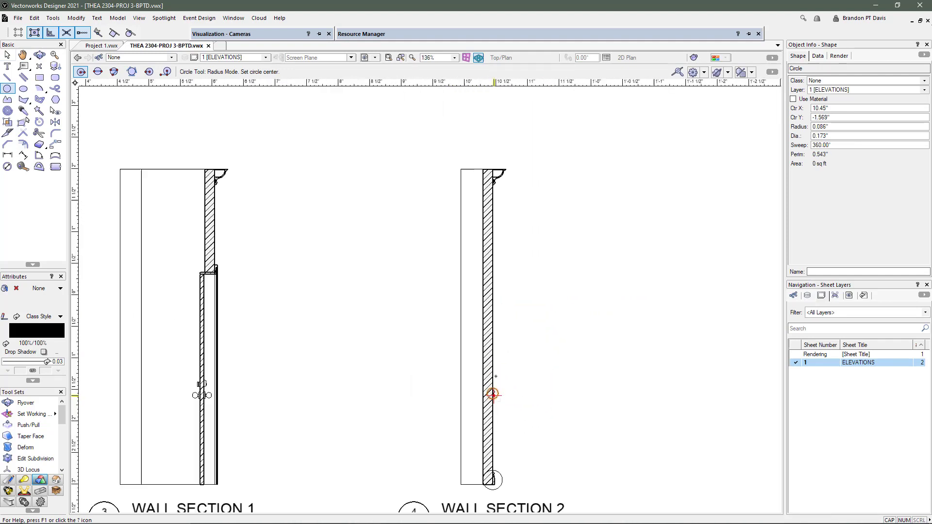
scroll(506, 162, up, 11)
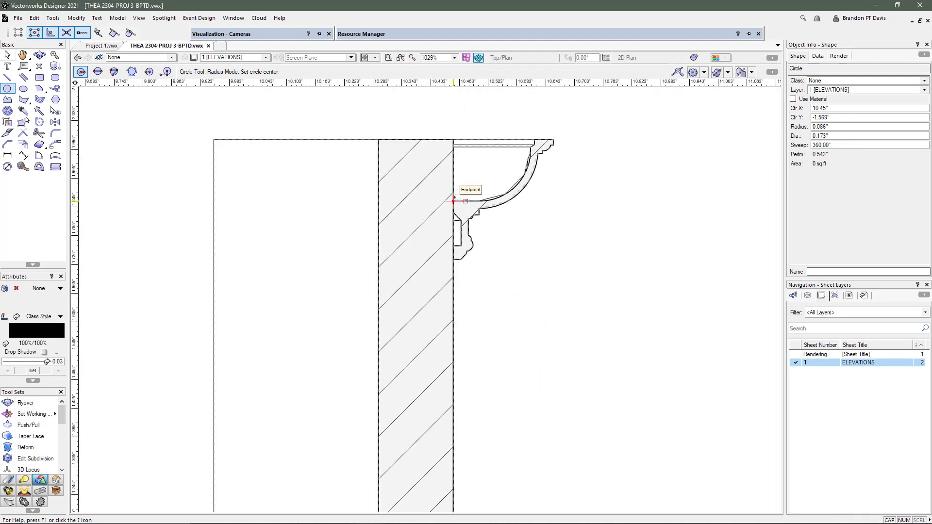
scroll(453, 201, down, 2)
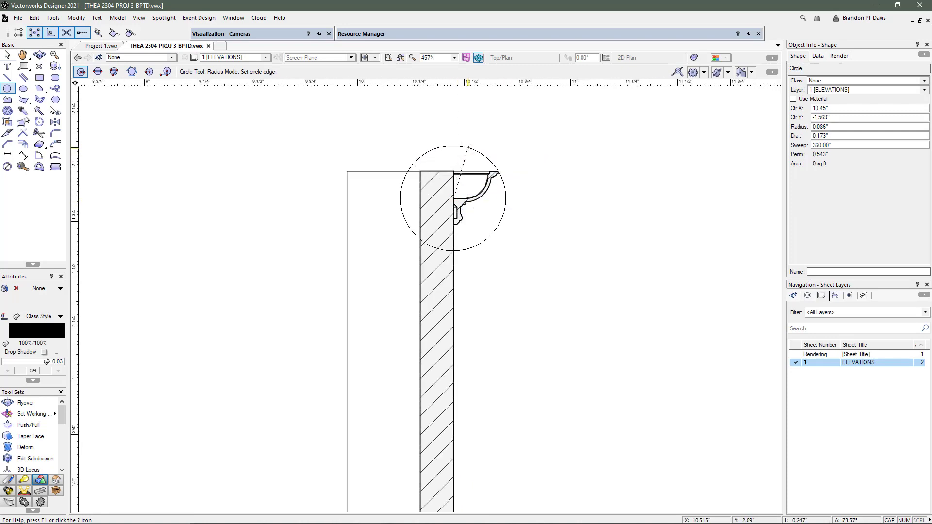
click(467, 147)
key(x)
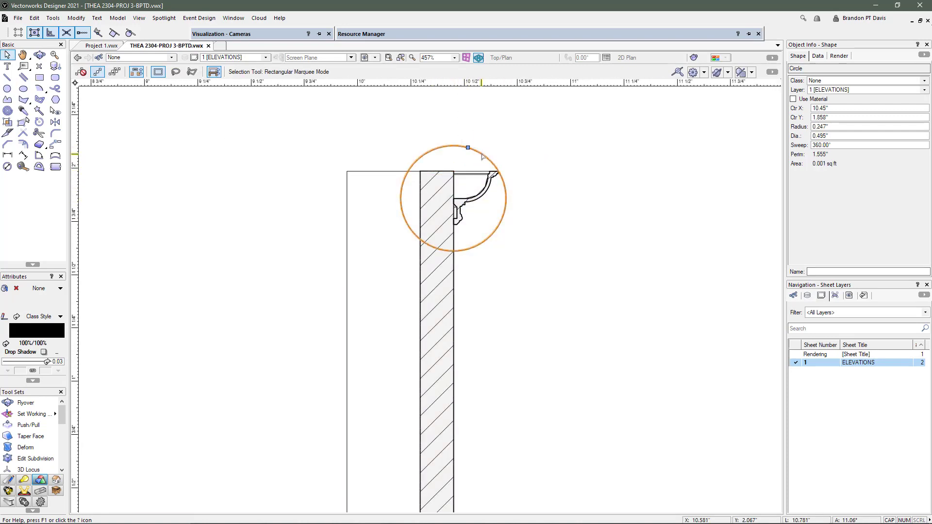
click(535, 145)
Step: Review the wall section viewports and the free space around them on the ELEVATIONS sheet
scroll(529, 148, down, 2)
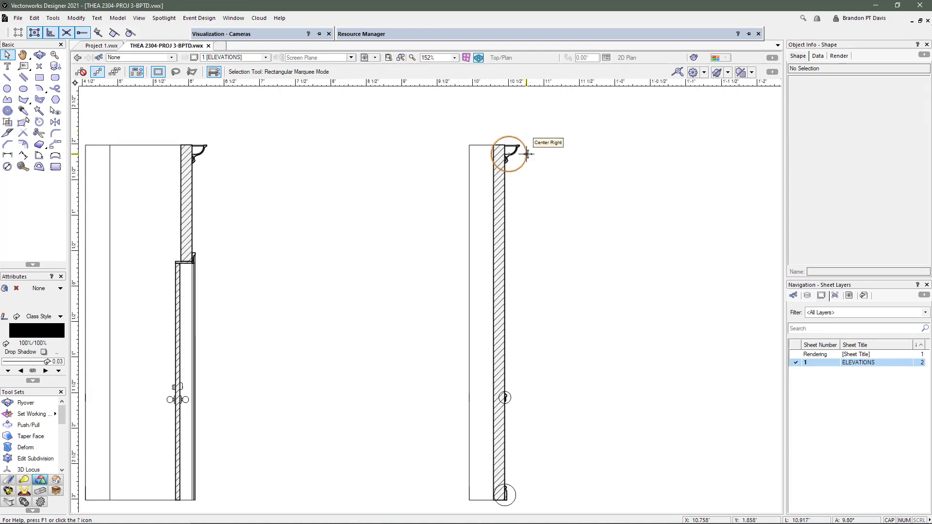
scroll(457, 264, down, 3)
scroll(359, 333, down, 1)
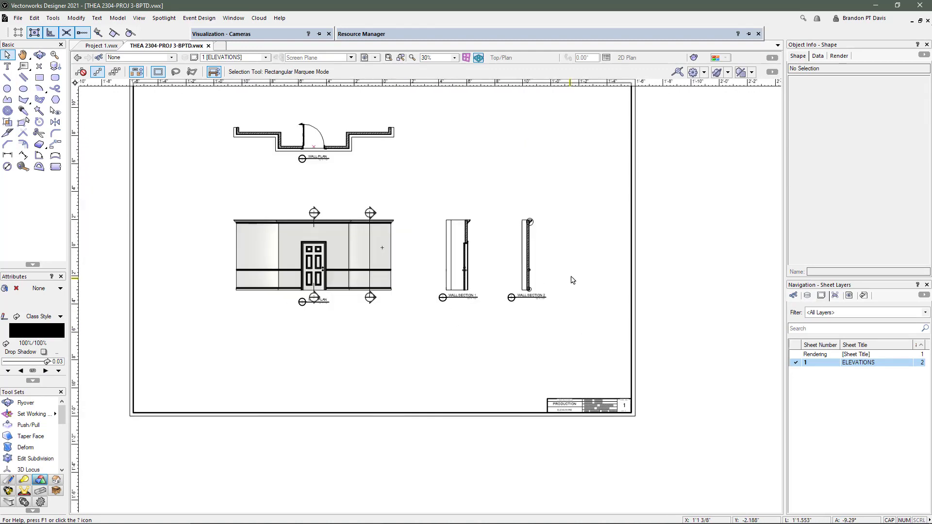
scroll(563, 287, down, 1)
scroll(559, 306, up, 3)
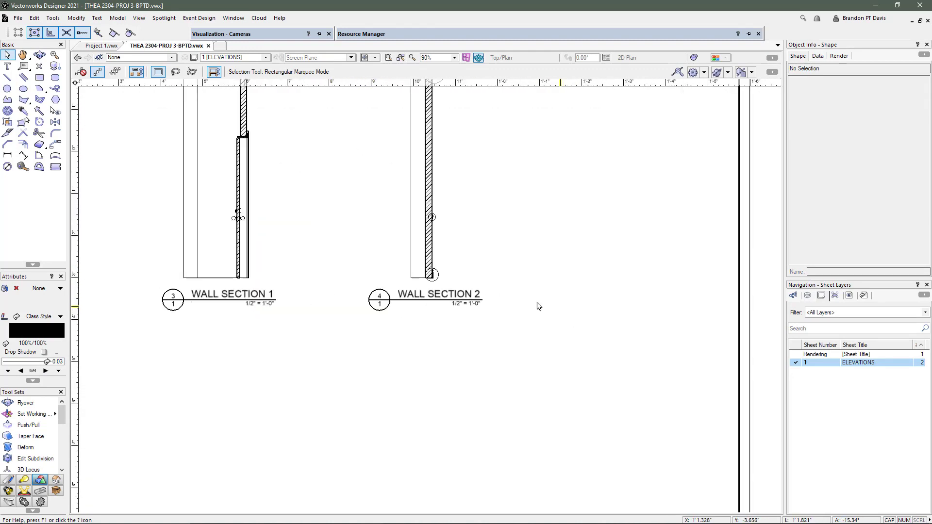
scroll(398, 296, down, 2)
scroll(264, 293, down, 1)
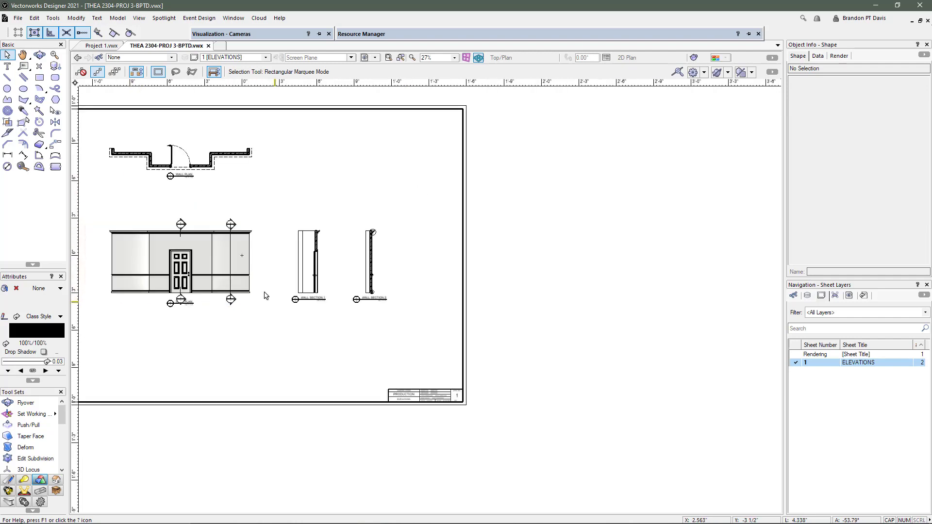
Step: Create a detail viewport from the base moulding circle in WALL SECTION 2, titled BASE BOARD, at 3"=1'0" scale
scroll(279, 283, up, 2)
scroll(453, 338, up, 3)
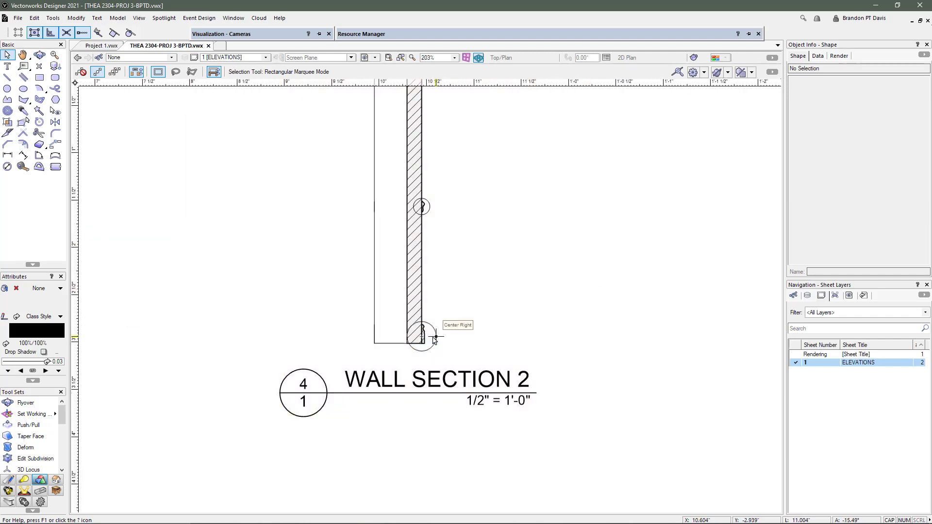
click(435, 337)
scroll(475, 339, down, 1)
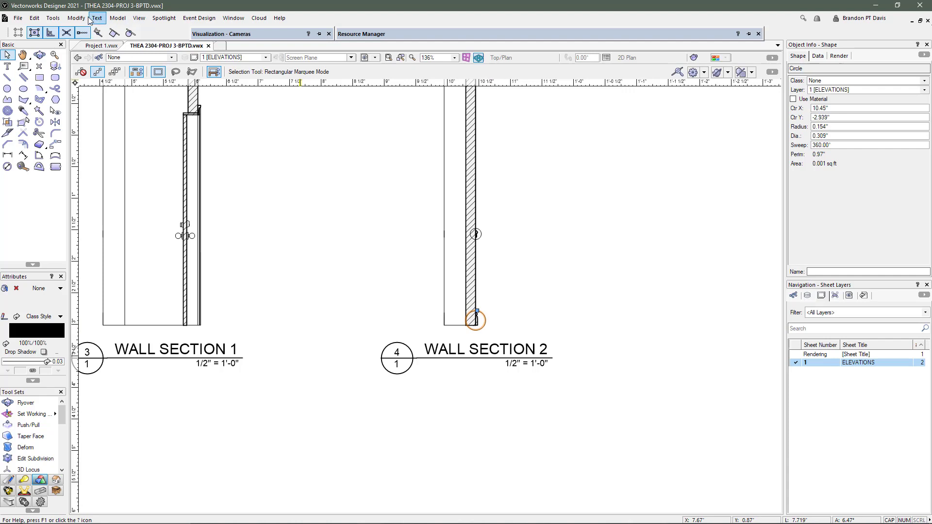
click(118, 19)
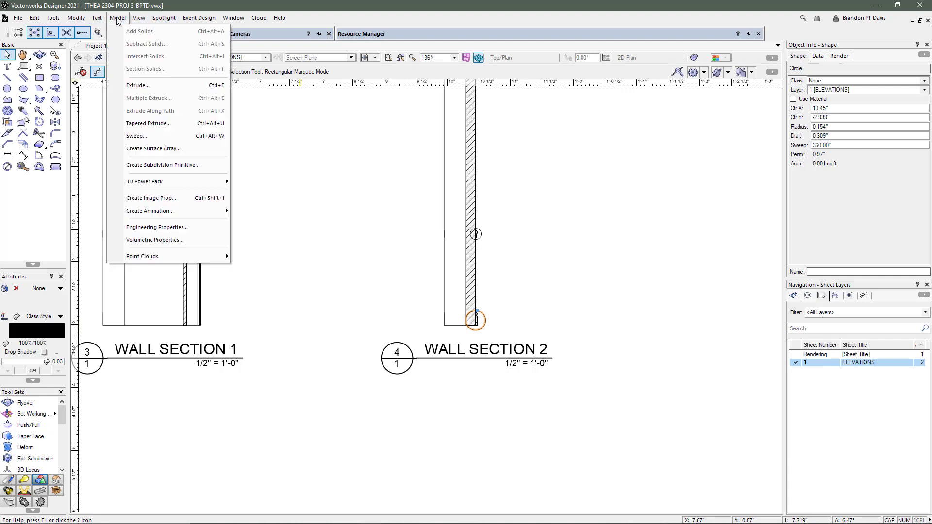
click(118, 18)
click(76, 18)
mouse_move(139, 18)
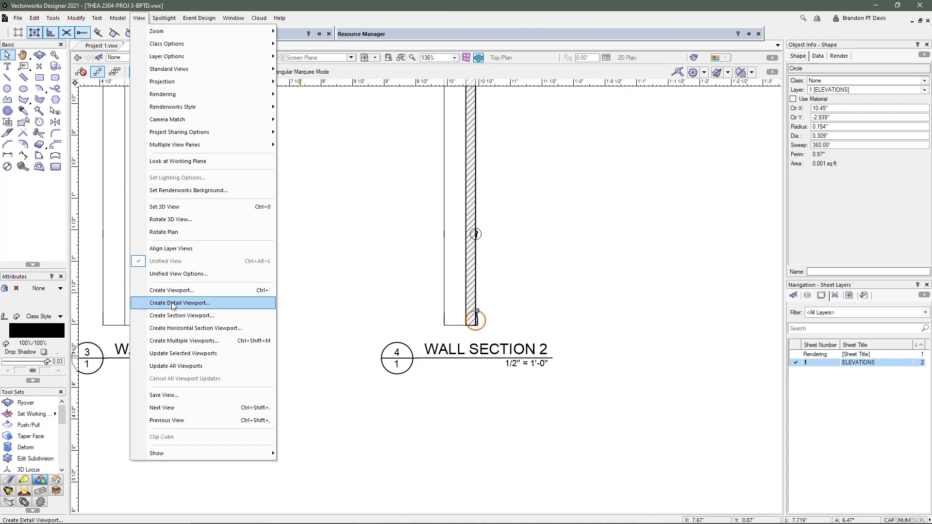
click(214, 302)
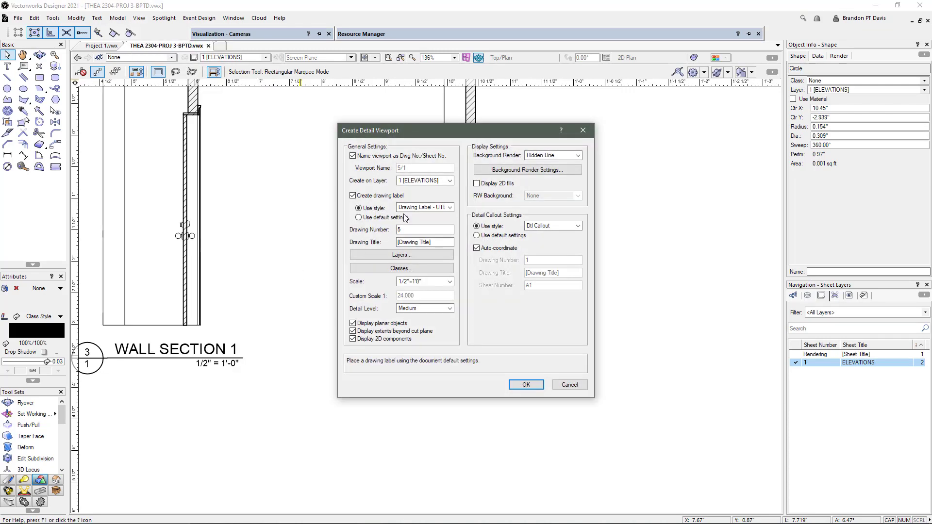
click(415, 282)
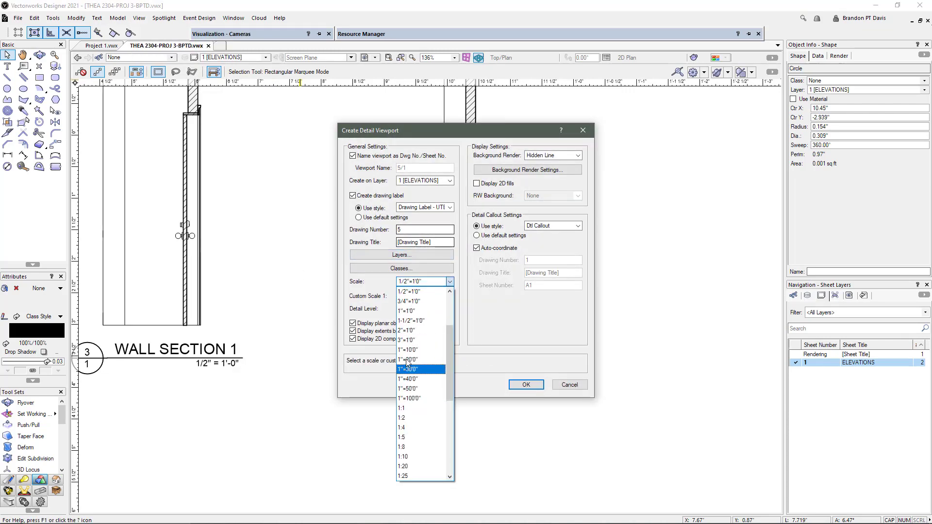
click(408, 343)
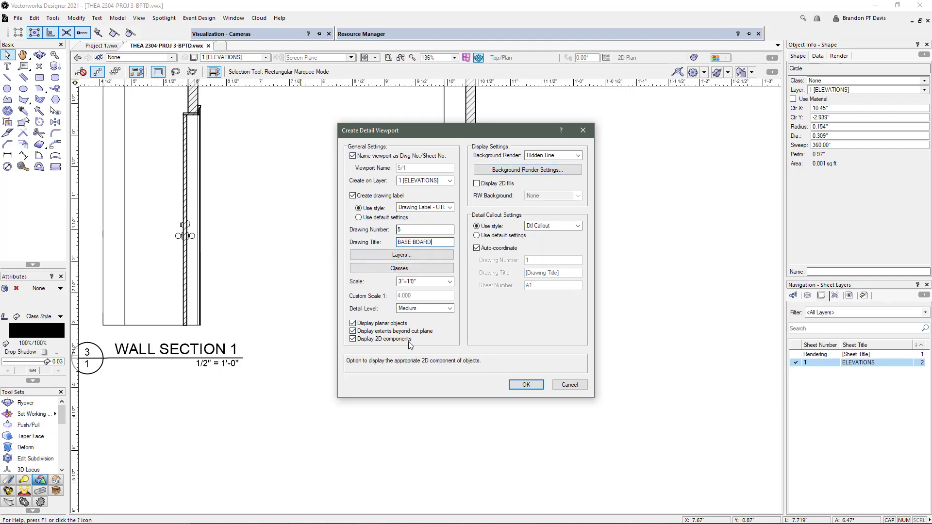
click(516, 384)
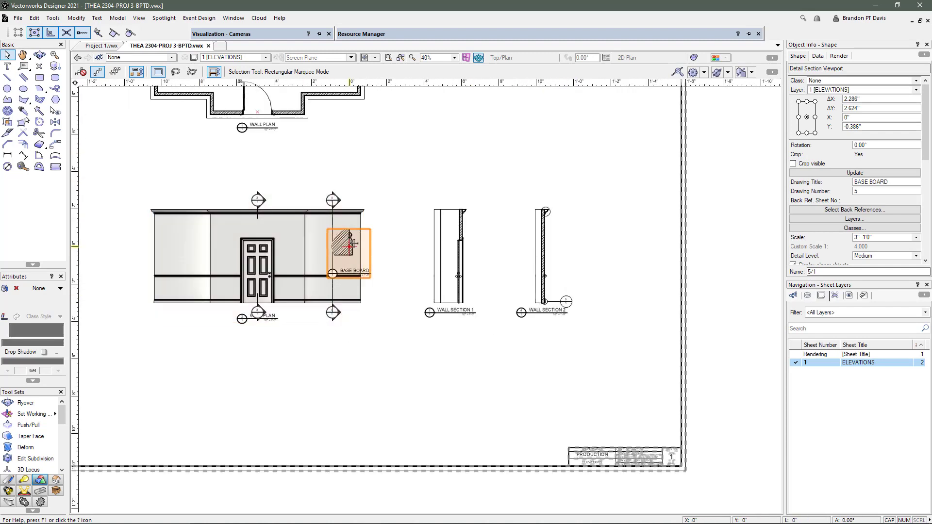
Step: Move the BASE BOARD detail viewport into the empty area below the left end of the rendered elevation and deselect it
drag(349, 247, 166, 360)
click(122, 370)
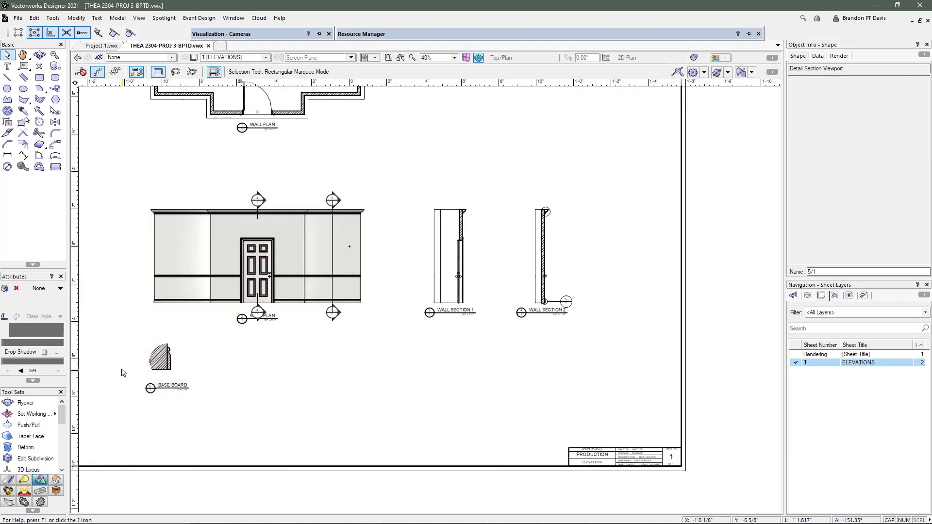
scroll(123, 370, up, 2)
scroll(159, 390, down, 2)
Step: Try creating a CHAIR RAIL detail viewport from the chair rail circle in WALL SECTION 2 without changing the scale, and undo it
scroll(592, 266, up, 2)
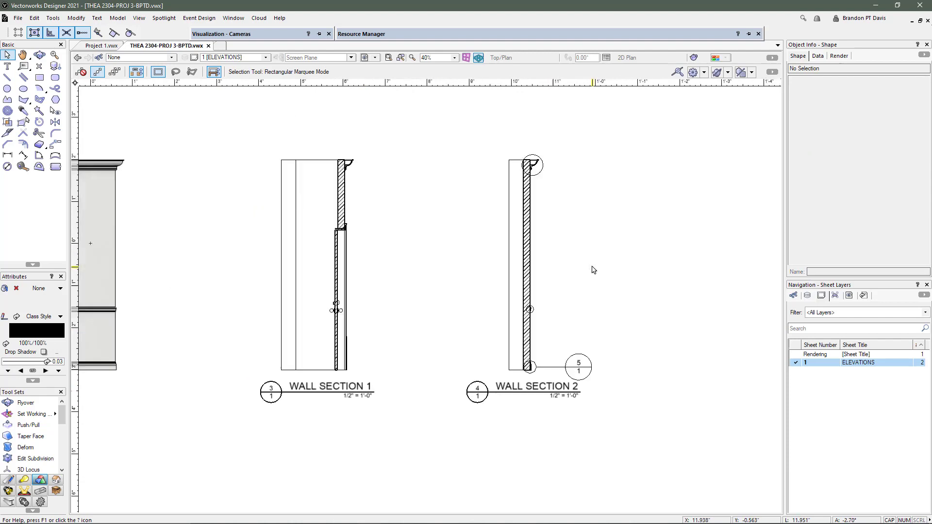
scroll(553, 310, up, 3)
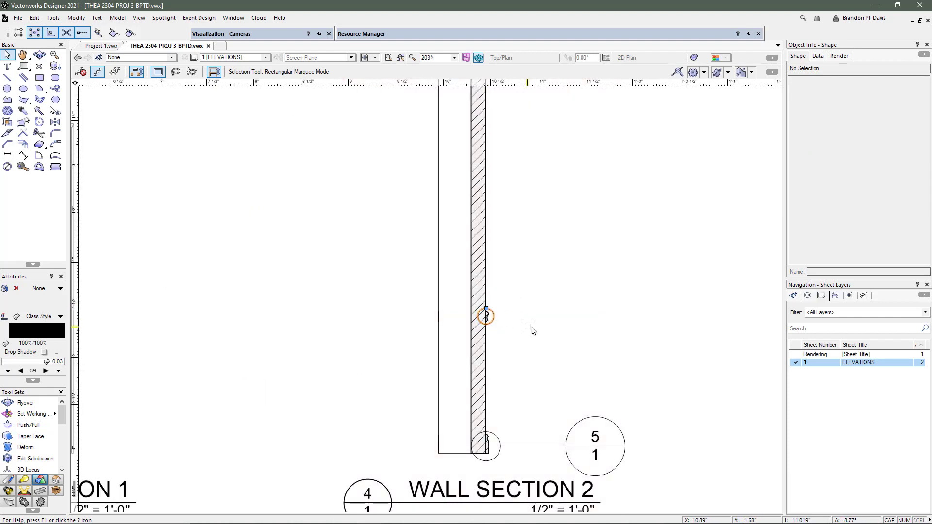
scroll(533, 331, down, 3)
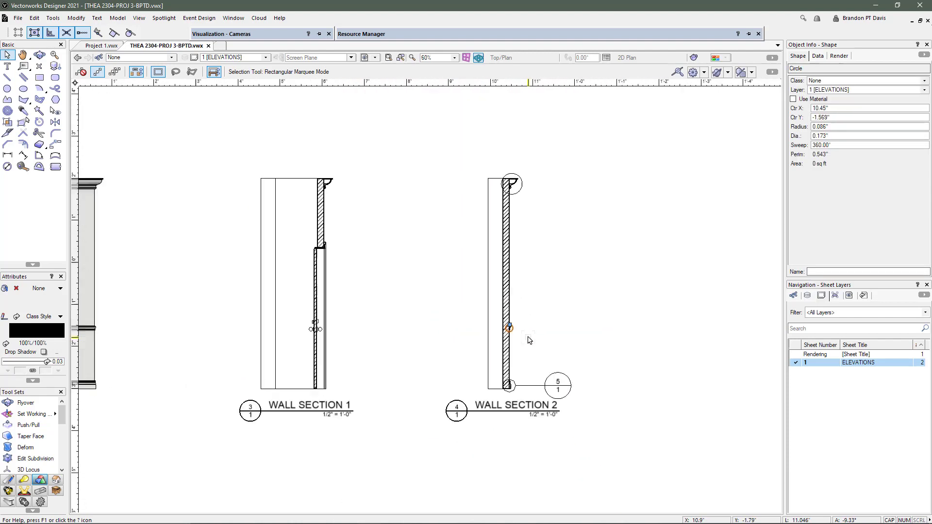
click(102, 21)
mouse_move(116, 22)
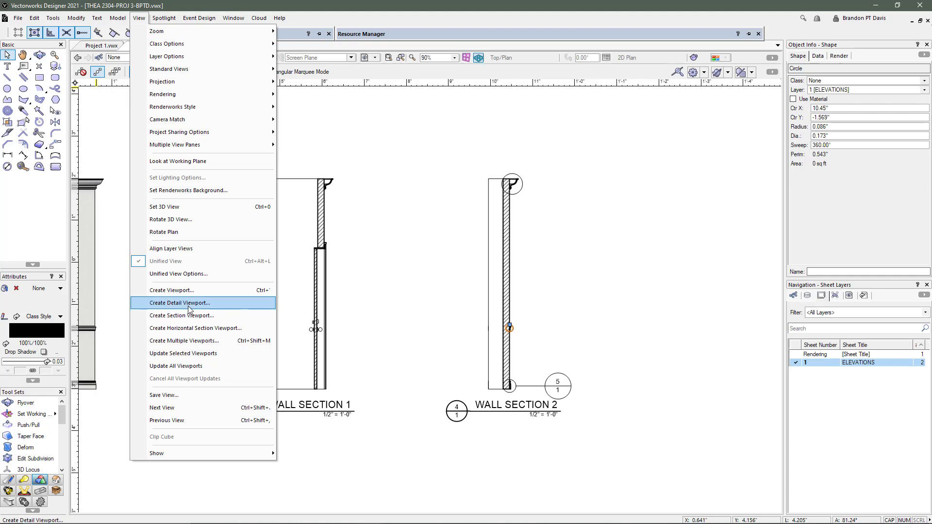
click(184, 305)
text(CHAIR RAIL)
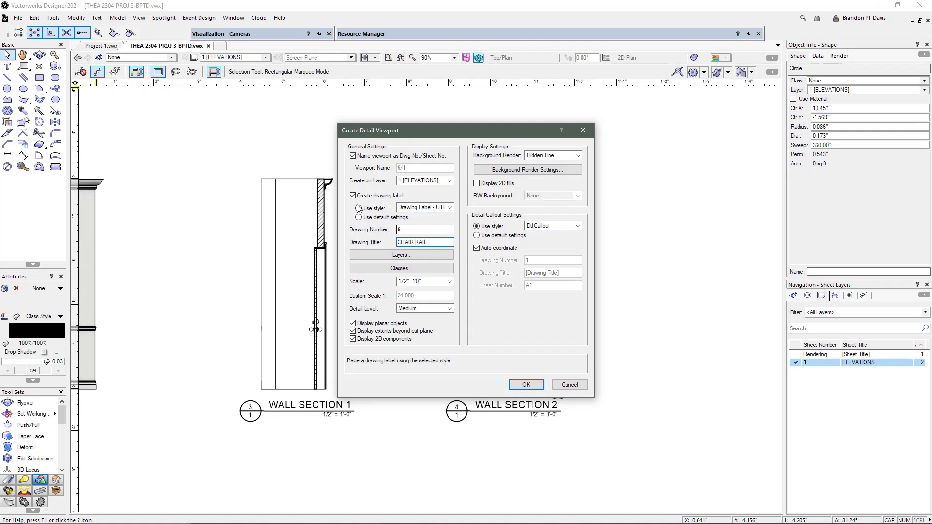
click(524, 384)
scroll(503, 319, down, 2)
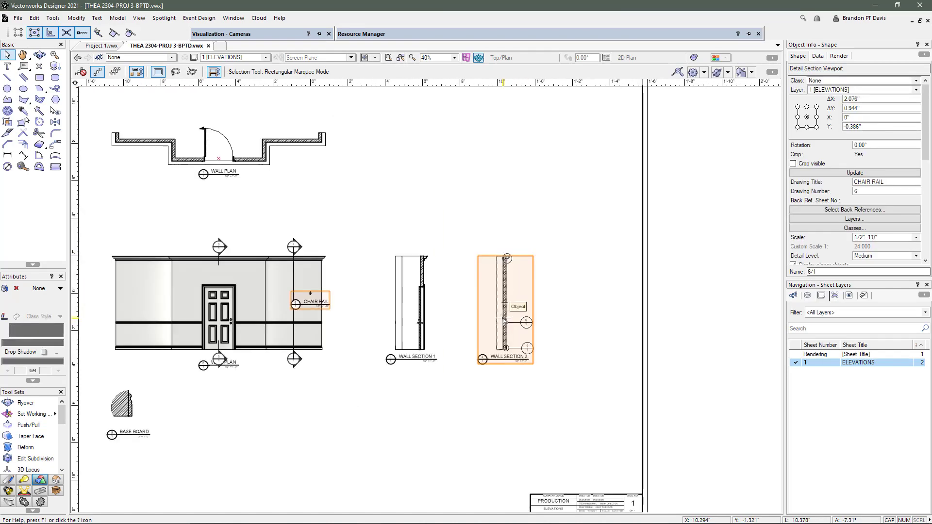
scroll(503, 318, up, 2)
key(ctrl+z)
Step: Create a detail viewport from the chair rail circle in WALL SECTION 2, titled CHAIR RAIL, at 3"=1'0" scale
scroll(494, 342, up, 2)
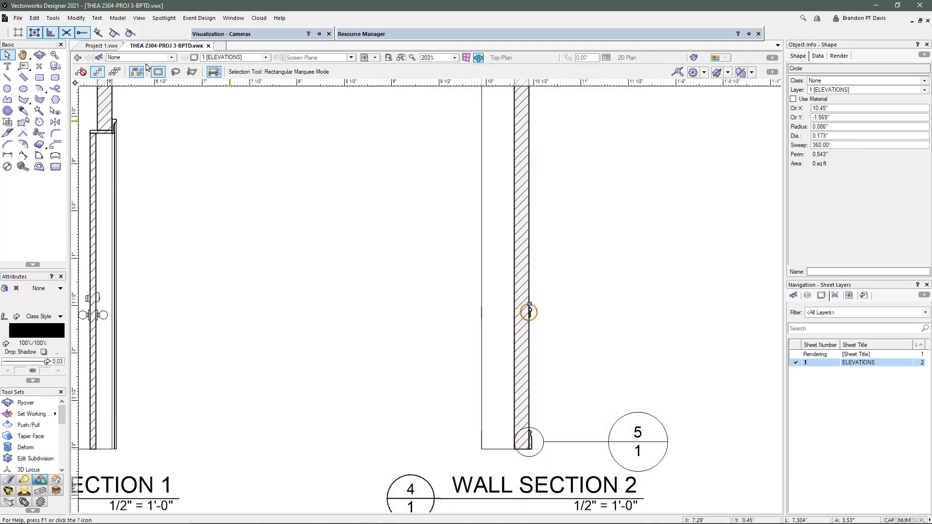
click(112, 19)
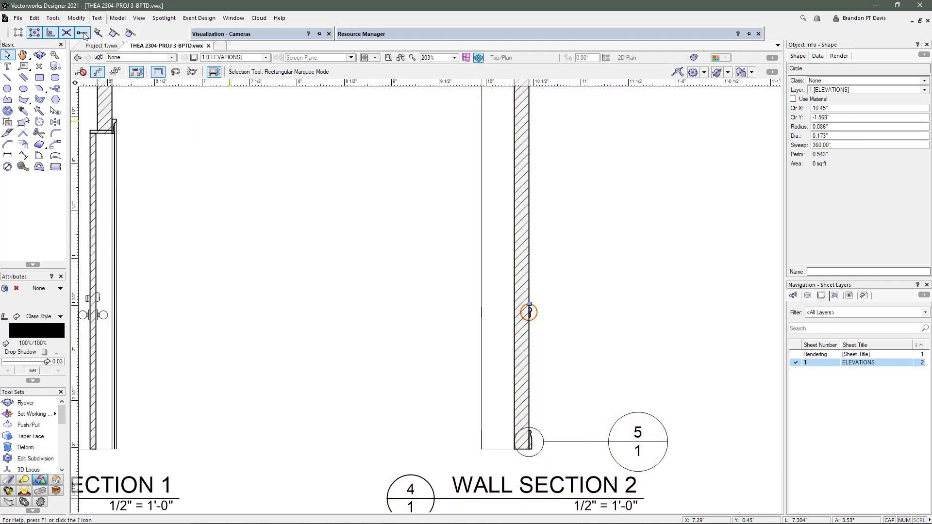
click(132, 20)
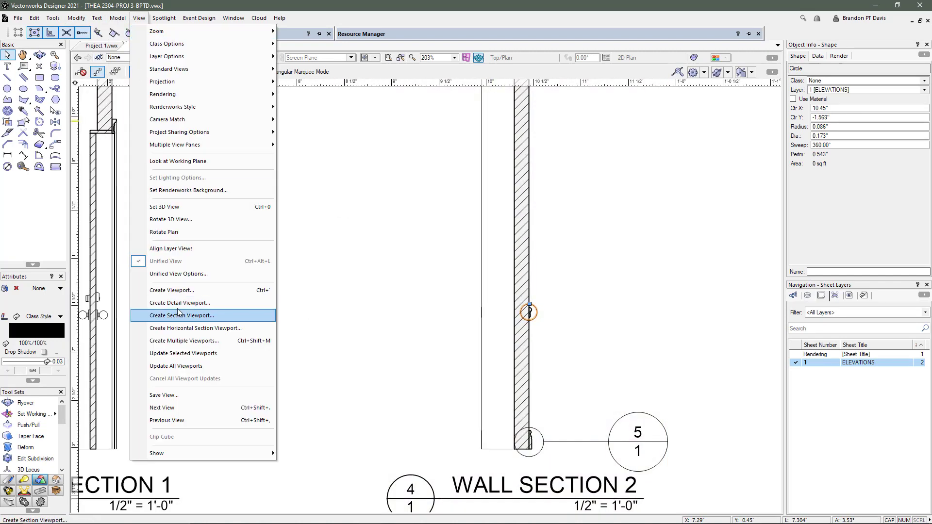
click(178, 303)
click(450, 281)
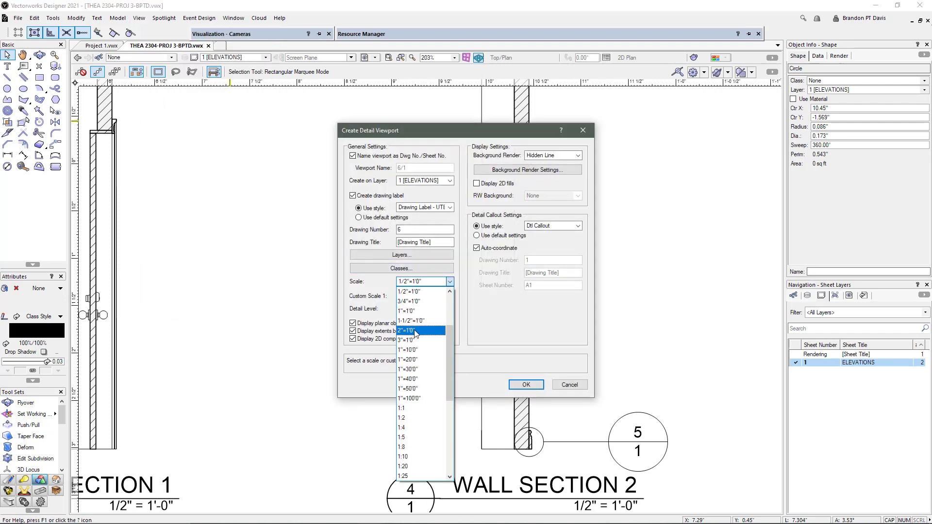
click(407, 340)
click(417, 242)
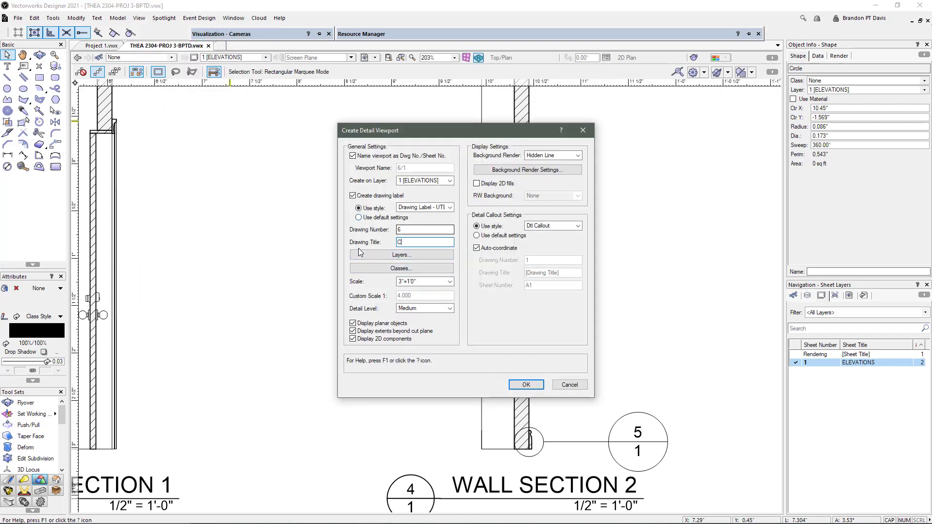
click(526, 386)
Step: Move the CHAIR RAIL detail viewport below the rendered elevation, beside the BASE BOARD detail, and deselect it
scroll(522, 316, down, 4)
scroll(310, 320, up, 1)
drag(340, 275, 327, 348)
scroll(409, 276, down, 3)
scroll(252, 391, up, 3)
click(298, 364)
Step: Select the circle around the crown moulding at the head of WALL SECTION 2
scroll(298, 364, down, 4)
scroll(496, 278, up, 4)
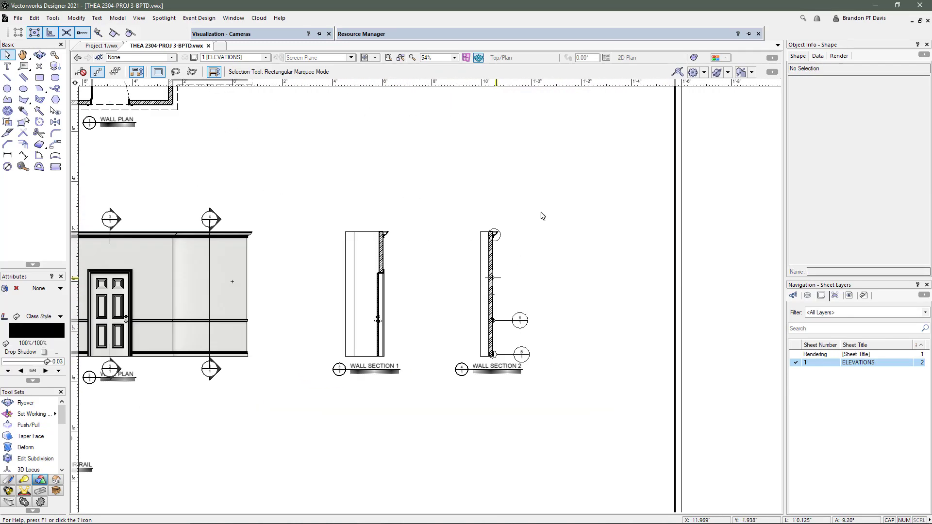
scroll(508, 229, up, 3)
click(491, 242)
click(97, 18)
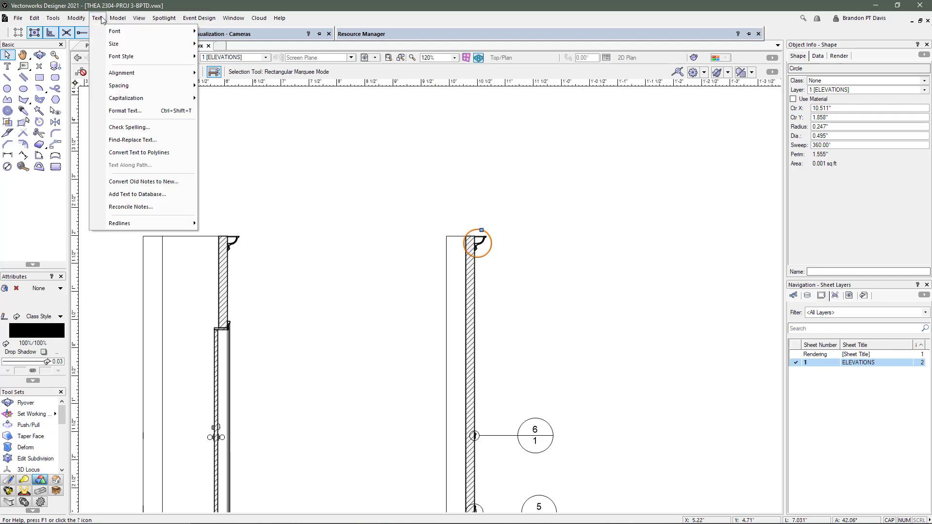
mouse_move(81, 20)
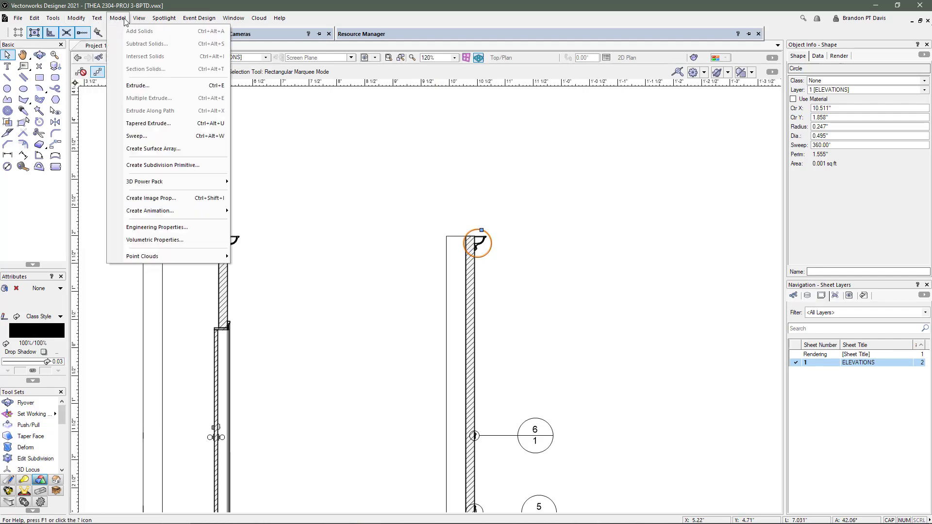
mouse_move(139, 19)
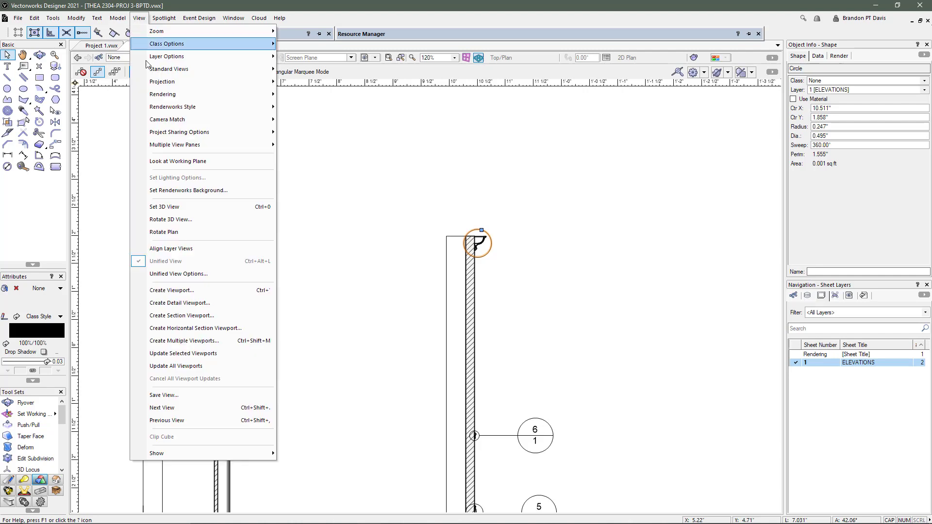
click(174, 316)
click(450, 290)
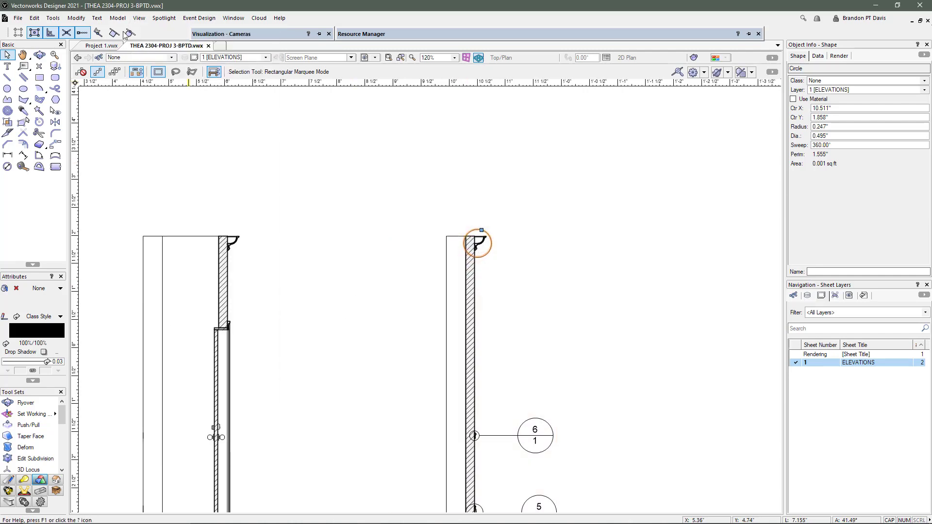
Step: Create a detail viewport from the selected crown circle, titled CROWN, at 3"=1'0" scale
click(97, 18)
click(97, 18)
click(138, 18)
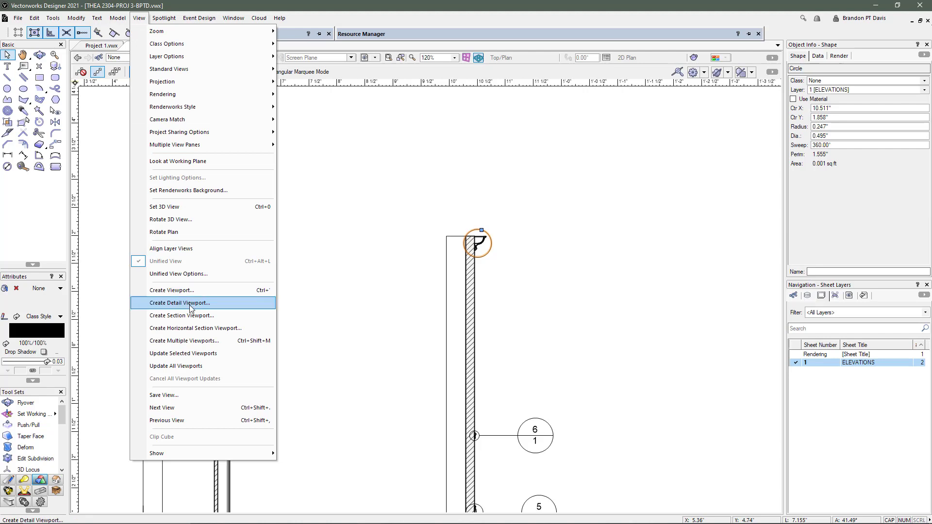
click(210, 304)
click(421, 282)
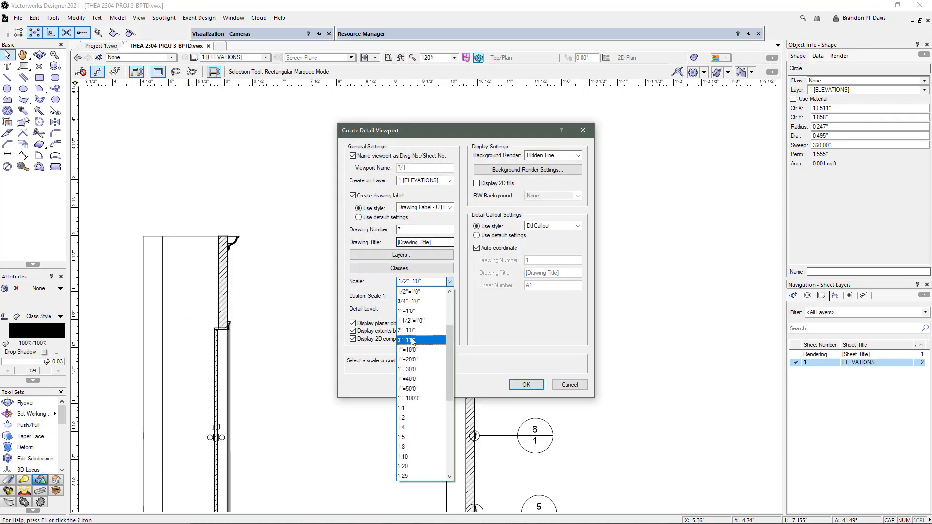
click(411, 340)
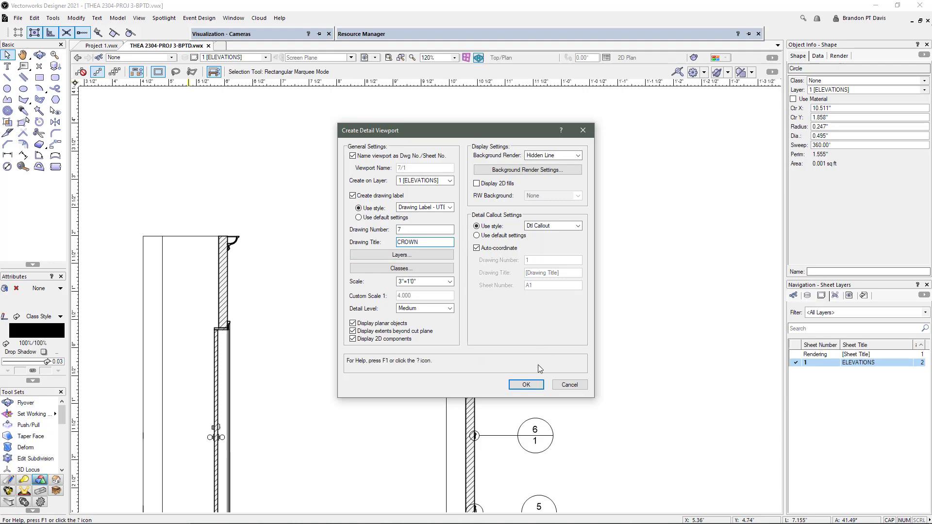
click(527, 388)
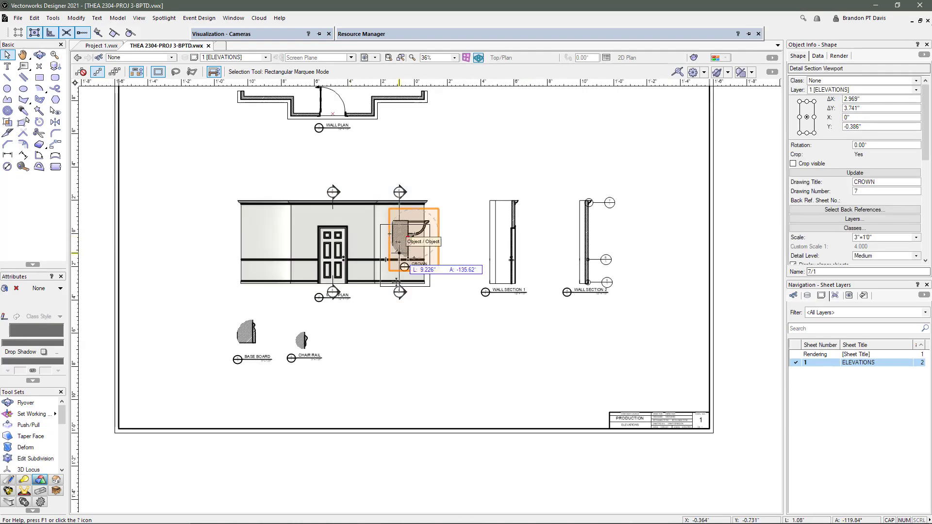
Step: Move the CROWN detail viewport below the rendered elevation, beside the CHAIR RAIL detail, and deselect it
drag(375, 335, 374, 336)
click(350, 335)
scroll(358, 334, down, 2)
scroll(376, 251, up, 1)
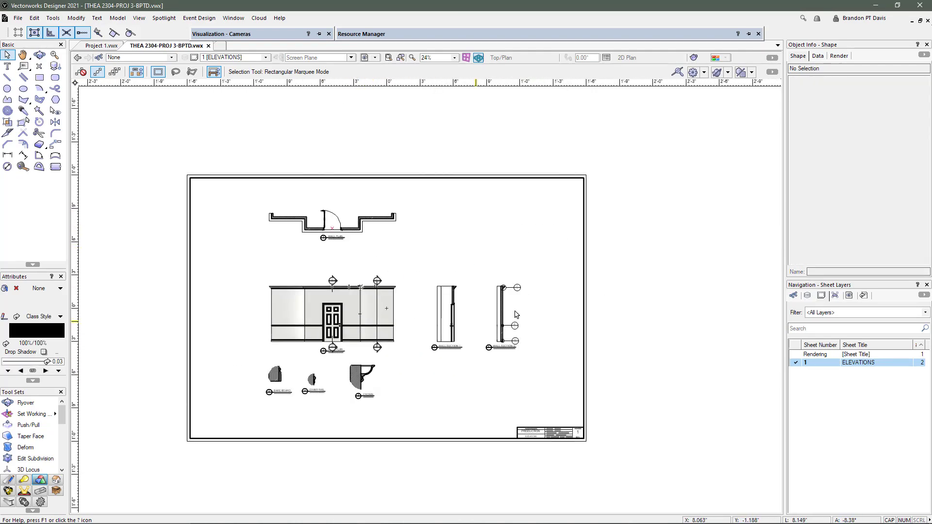
Step: Assign all the viewports on the ELEVATIONS sheet to the [SL]-VIEWPORT class and deselect them
scroll(266, 311, up, 2)
scroll(276, 309, down, 2)
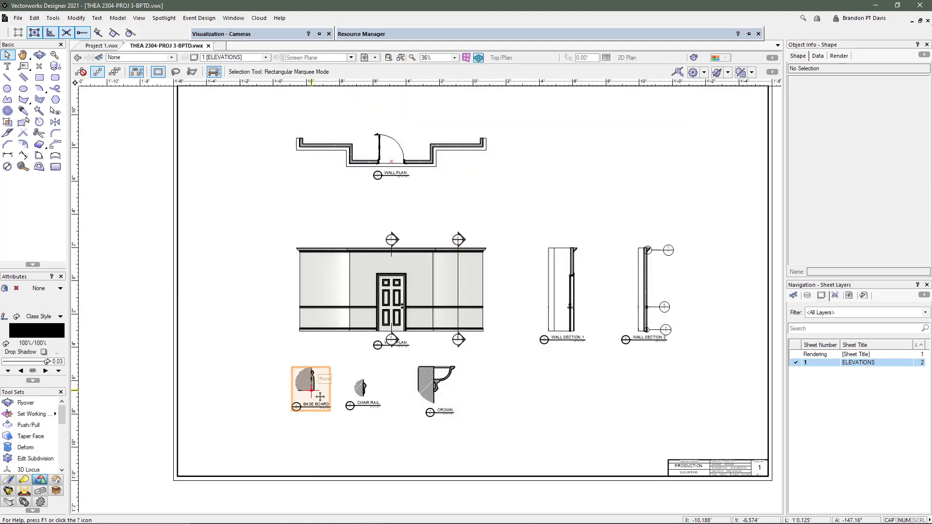
scroll(362, 131, up, 2)
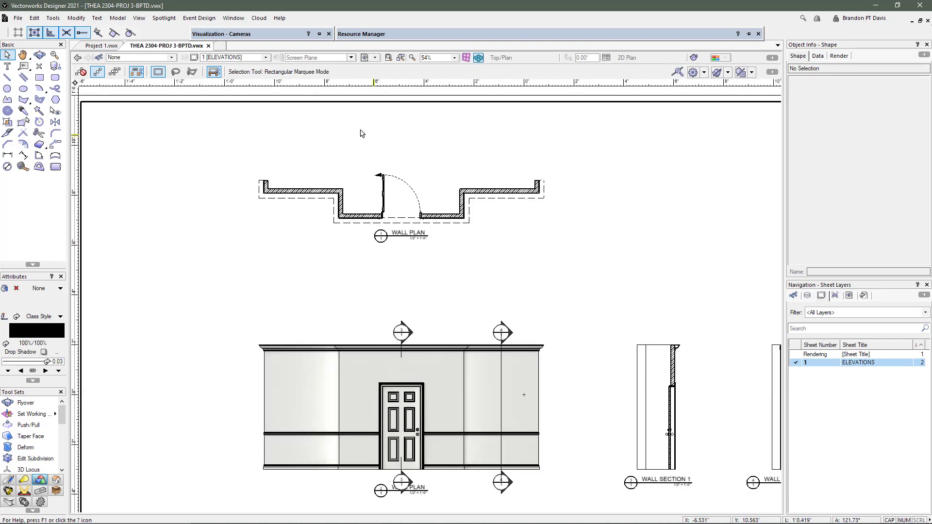
scroll(334, 175, down, 2)
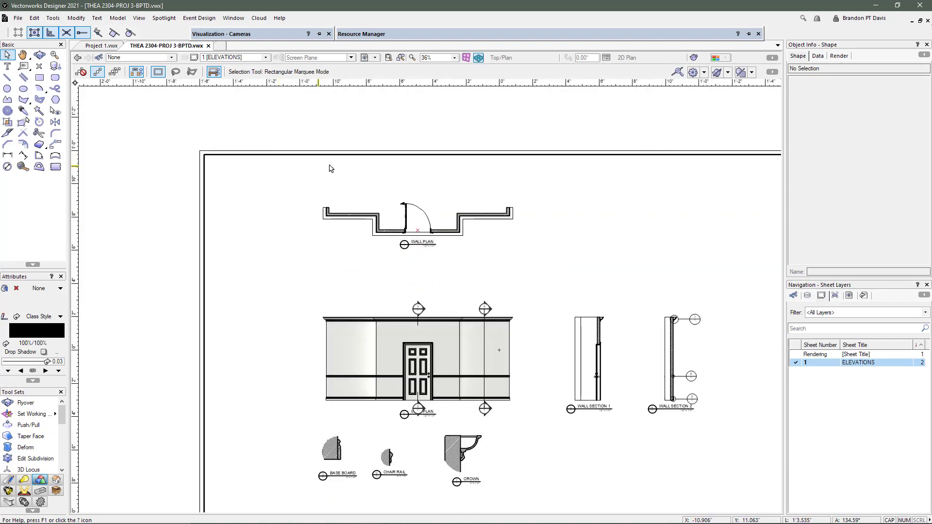
scroll(326, 166, down, 1)
drag(274, 113, 618, 412)
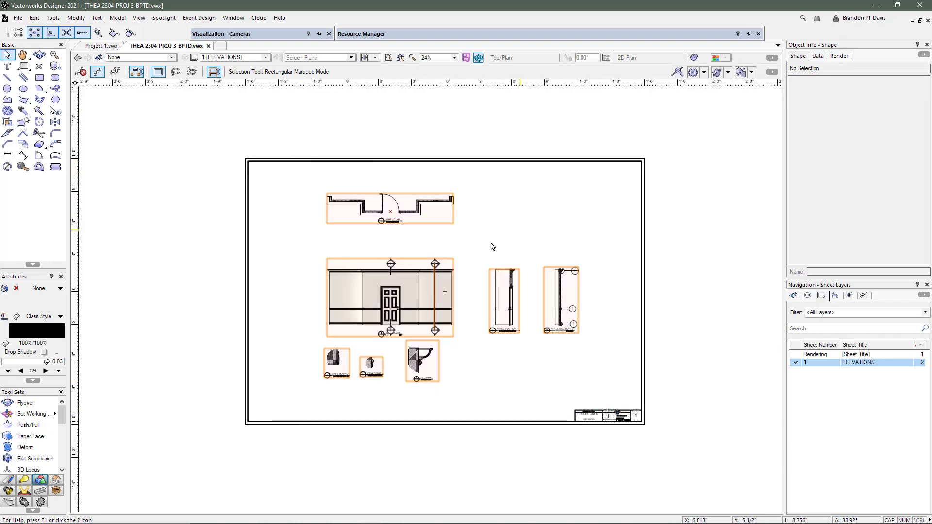
click(867, 80)
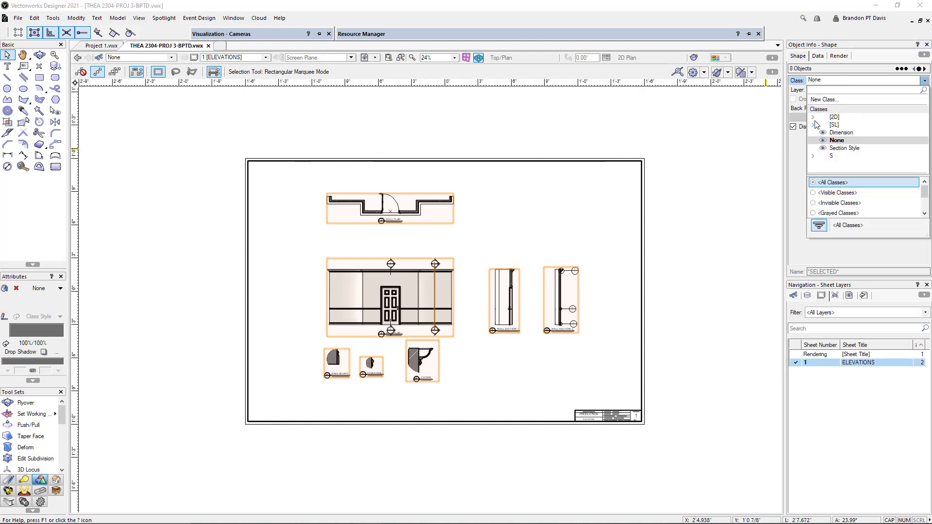
click(813, 125)
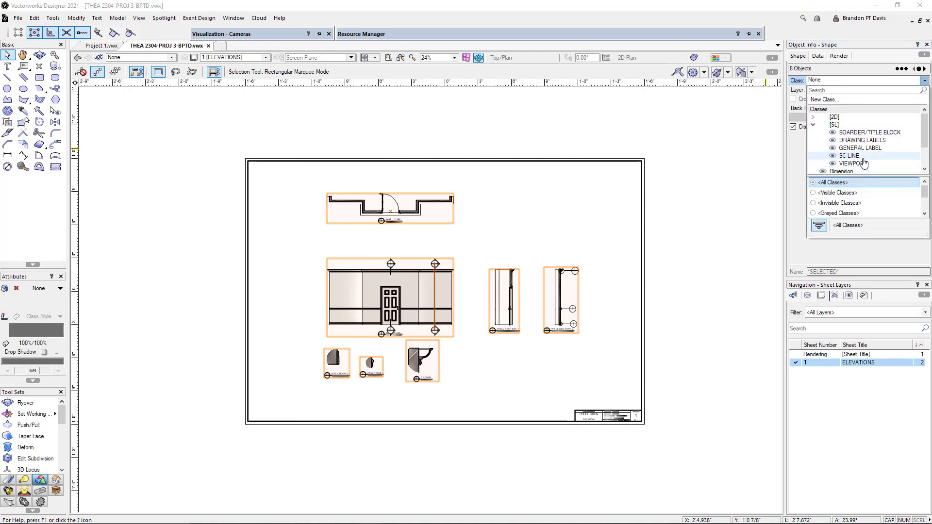
click(847, 164)
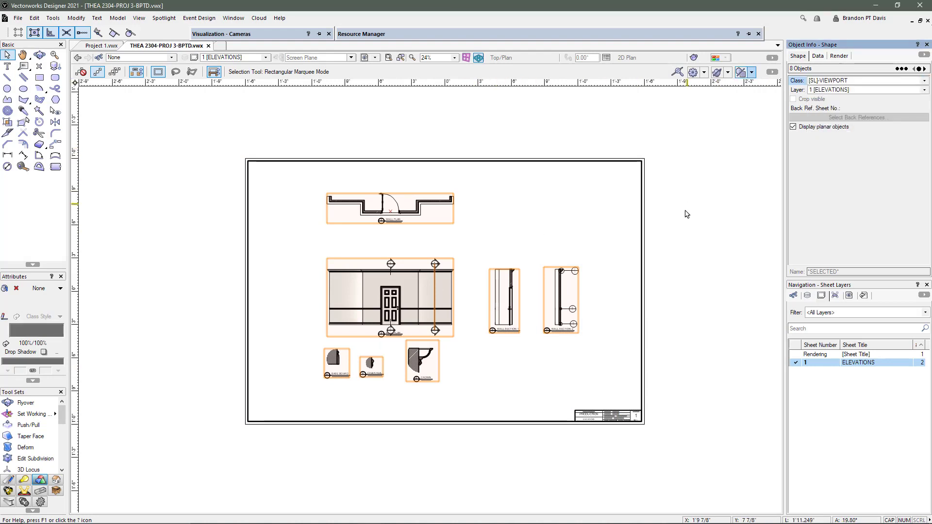
click(495, 210)
Step: Open the WALL PLAN viewport's annotations for editing and clear the selection
scroll(357, 237, up, 2)
click(356, 199)
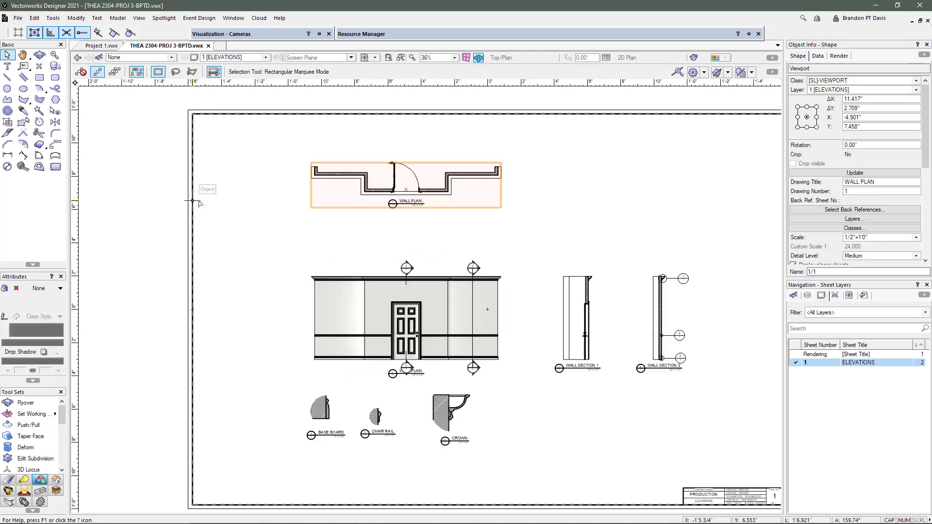
scroll(293, 176, up, 1)
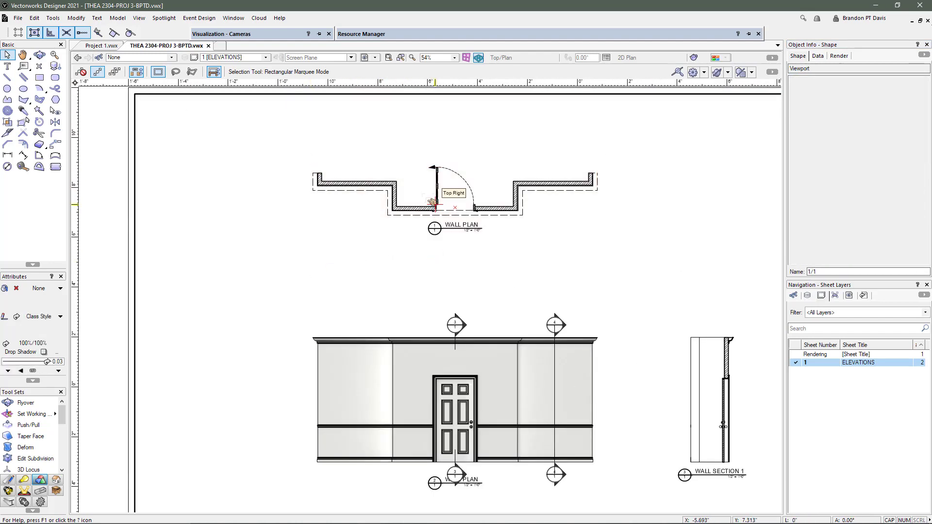
double_click(431, 216)
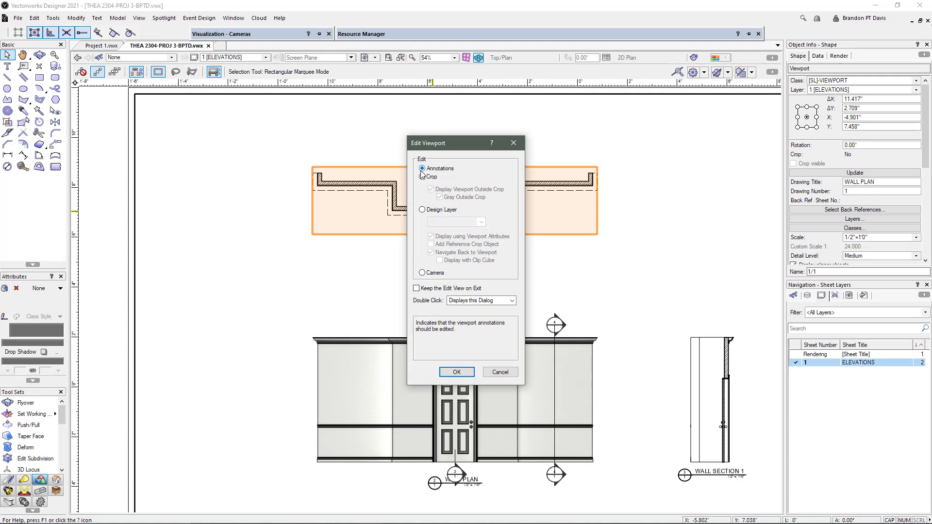
click(456, 371)
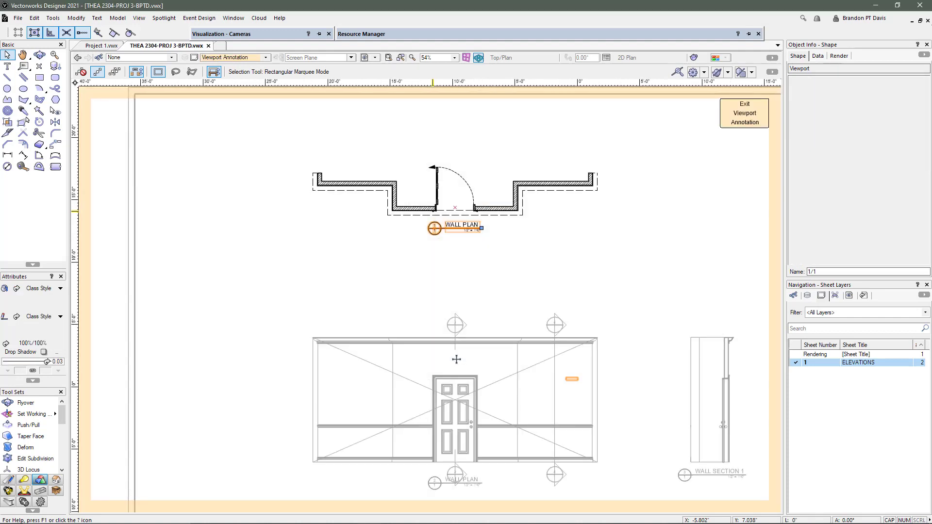
click(408, 248)
Step: Move the WALL PLAN drawing label below the plan's left end and extend its line to the outer edge of the right end wall
scroll(405, 250, up, 1)
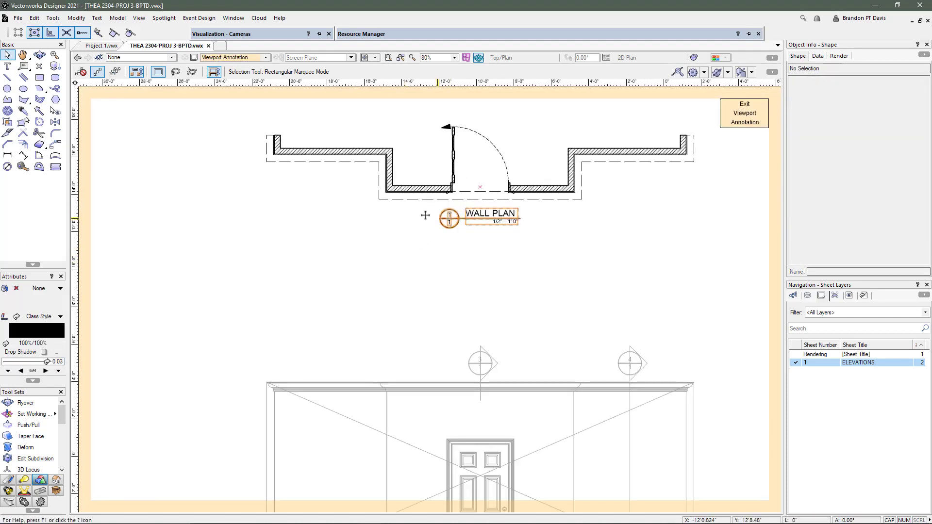
mouse_move(425, 214)
mouse_down()
mouse_move(262, 145)
mouse_move(271, 153)
mouse_move(274, 256)
mouse_up()
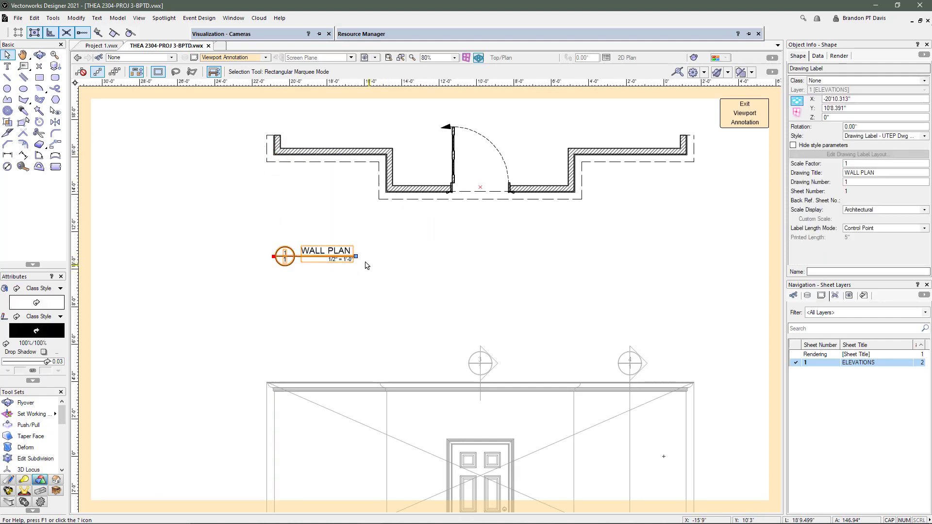
click(356, 257)
scroll(357, 256, down, 2)
scroll(491, 214, up, 2)
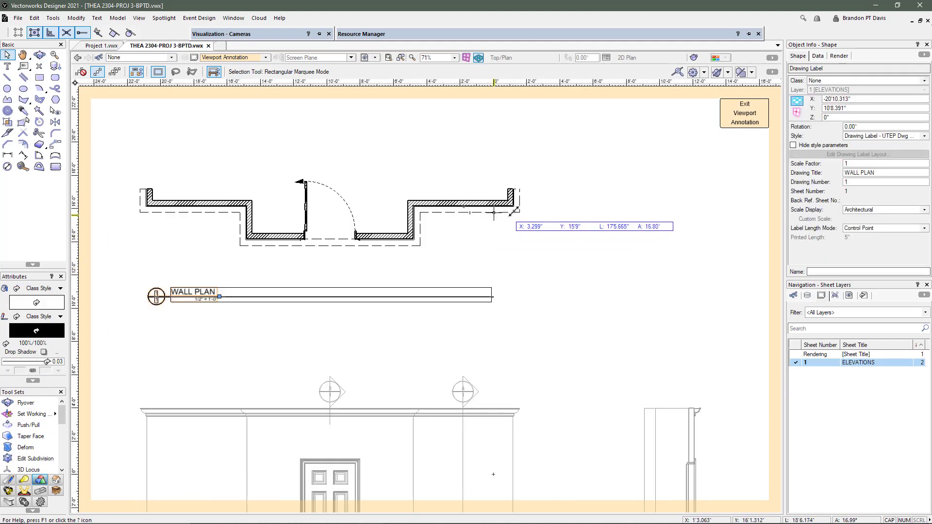
click(514, 207)
click(573, 225)
scroll(490, 281, down, 1)
scroll(308, 285, up, 1)
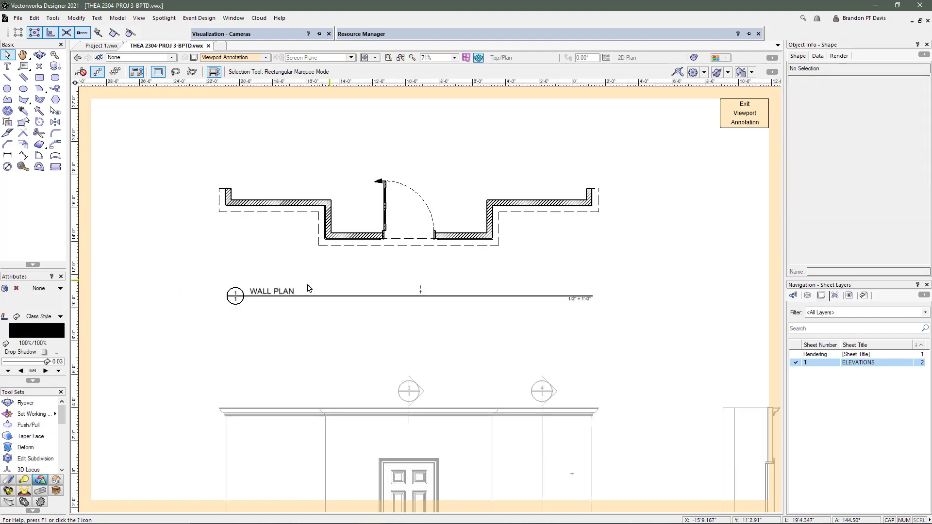
Step: Assign the WALL PLAN drawing label to the [SL]-DRAWING LABELS class and deselect it
click(308, 294)
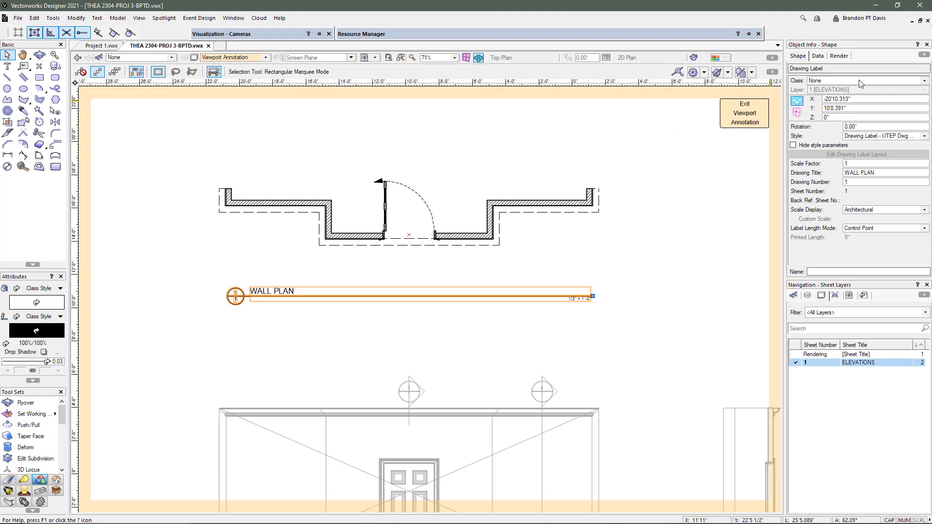
click(823, 81)
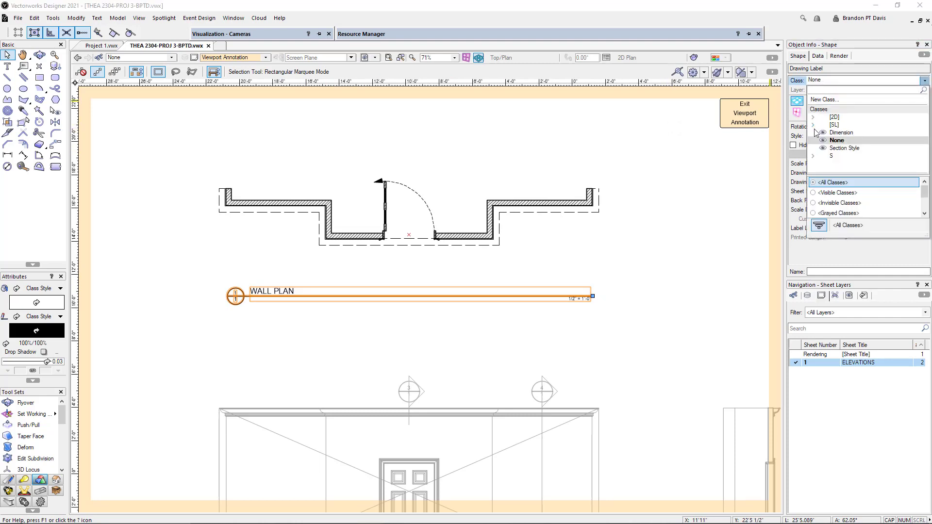
click(813, 125)
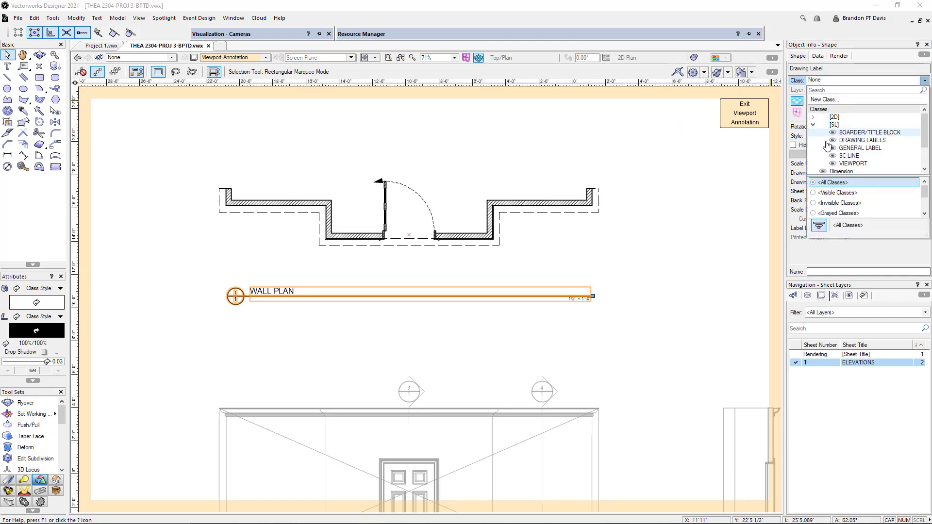
click(862, 141)
click(173, 150)
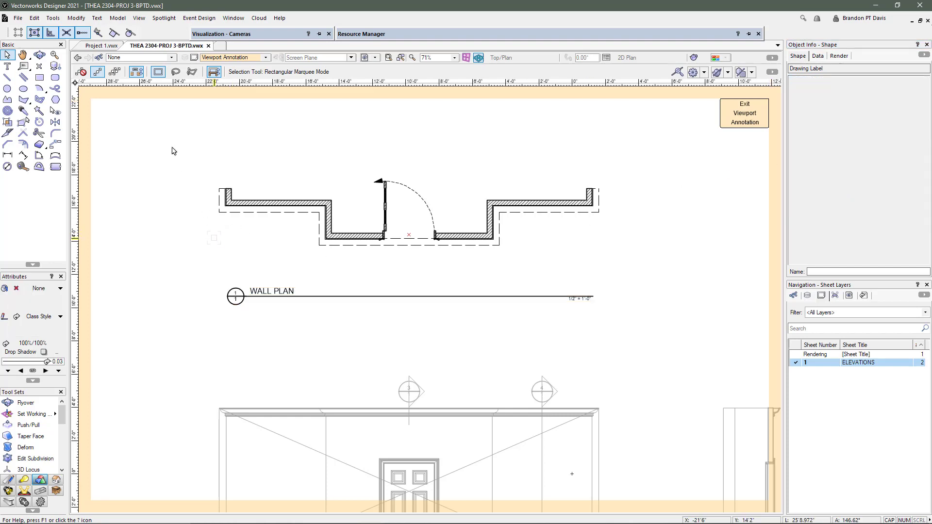
Step: Start a constrained chain dimension below the plan, from the left end wall's outer corner to the left corner of the recessed door wall
scroll(156, 196, up, 3)
scroll(216, 184, up, 9)
key(p)
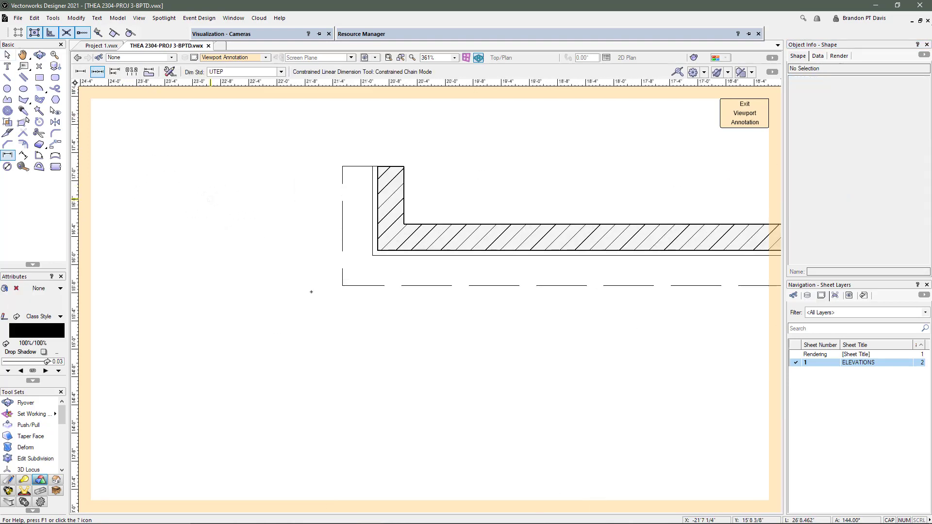
scroll(273, 216, down, 3)
scroll(428, 303, up, 2)
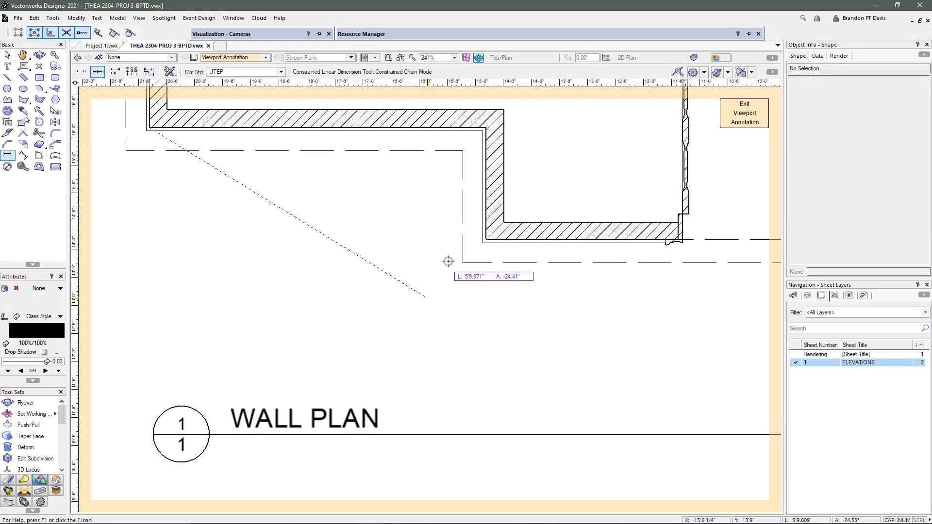
click(486, 243)
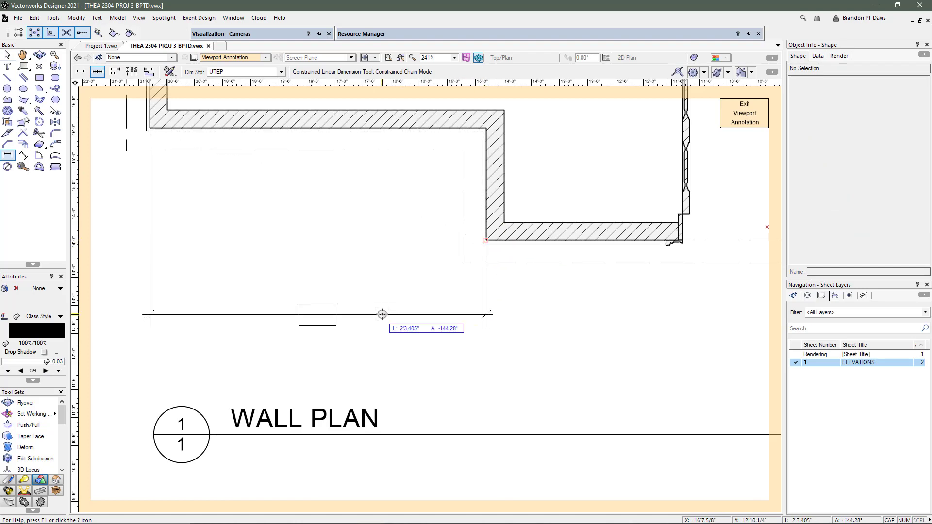
click(381, 322)
Step: Continue the chain dimension across the door opening to the right outer corner of the recessed door wall
scroll(381, 325, down, 2)
scroll(494, 316, up, 2)
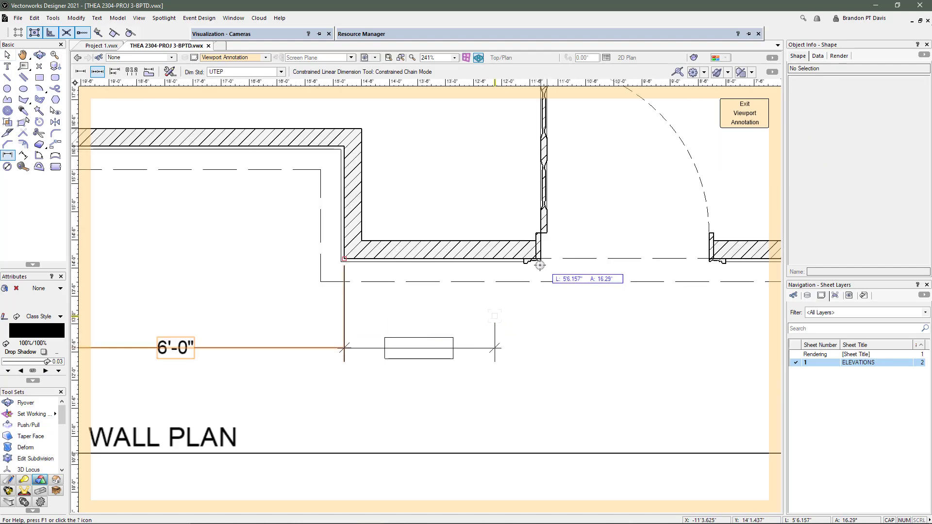
scroll(493, 271, down, 2)
scroll(609, 271, up, 4)
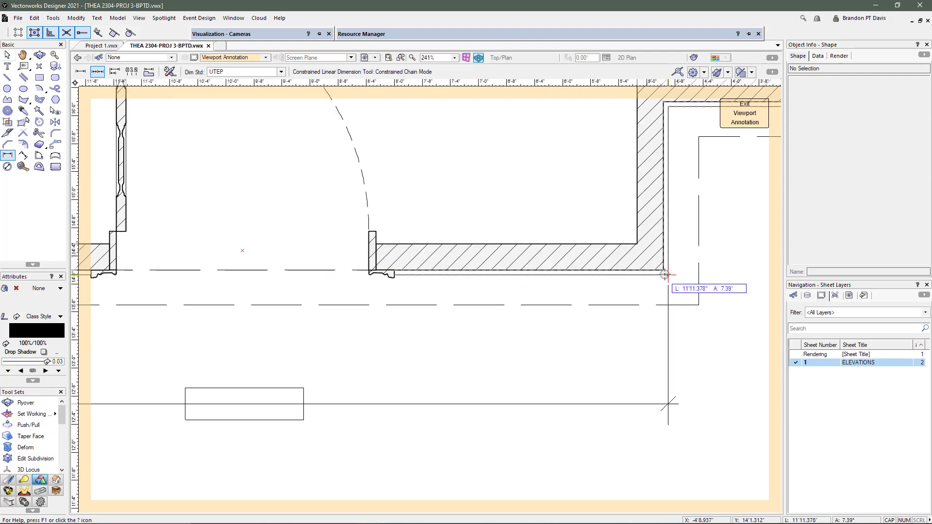
click(679, 270)
Step: Extend the chain dimension to the right end wall's outer corner and finish the chain
scroll(667, 271, down, 3)
scroll(679, 252, down, 1)
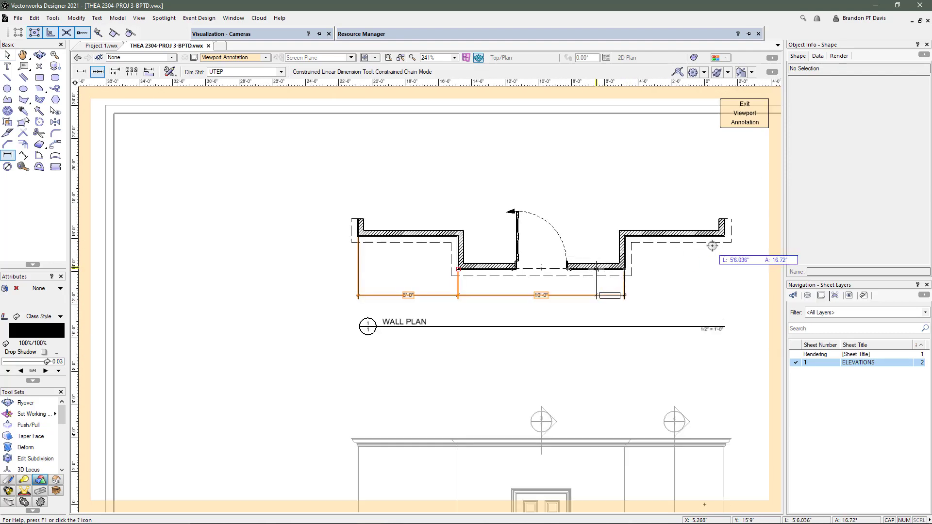
scroll(689, 243, up, 3)
scroll(660, 248, down, 1)
scroll(658, 249, up, 2)
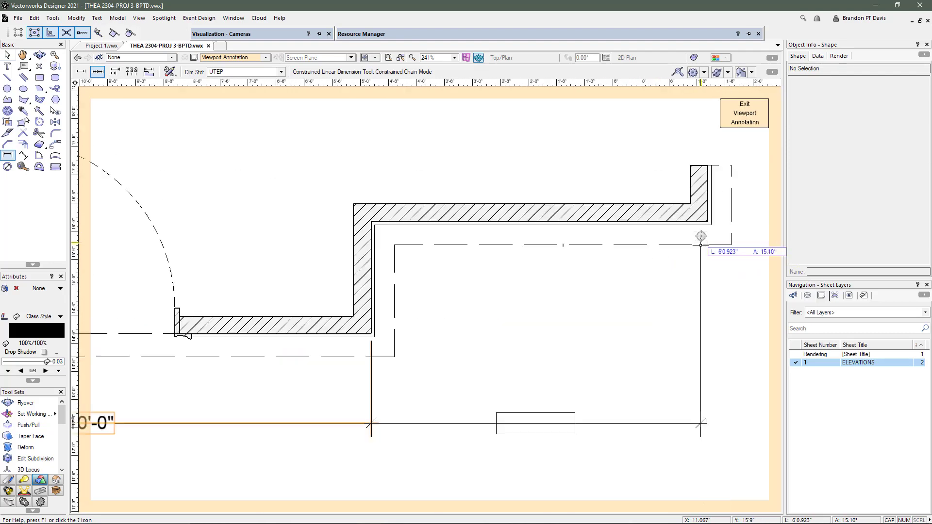
click(705, 227)
scroll(691, 227, down, 2)
scroll(534, 262, down, 3)
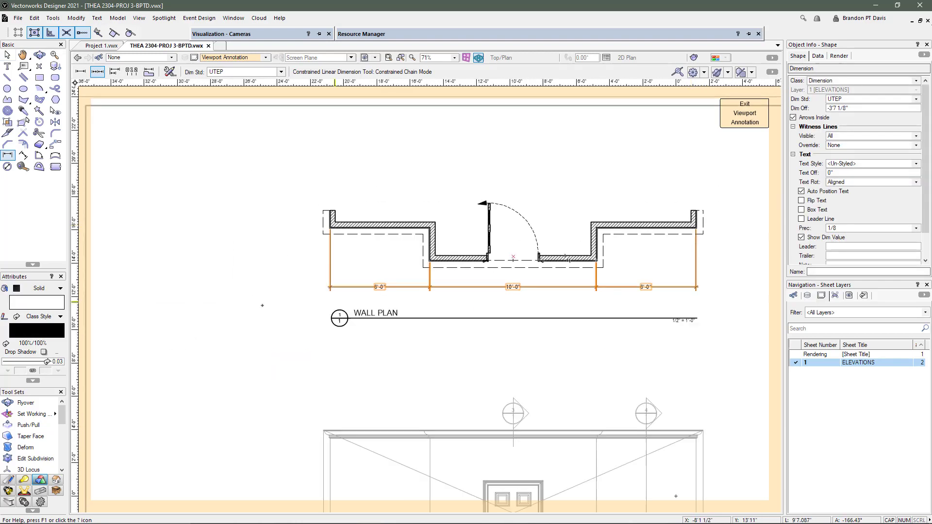
Step: Add an overall width dimension between the chain's outer witness line ends, offset about 7 7/8" and placed above the WALL PLAN label
scroll(426, 270, up, 2)
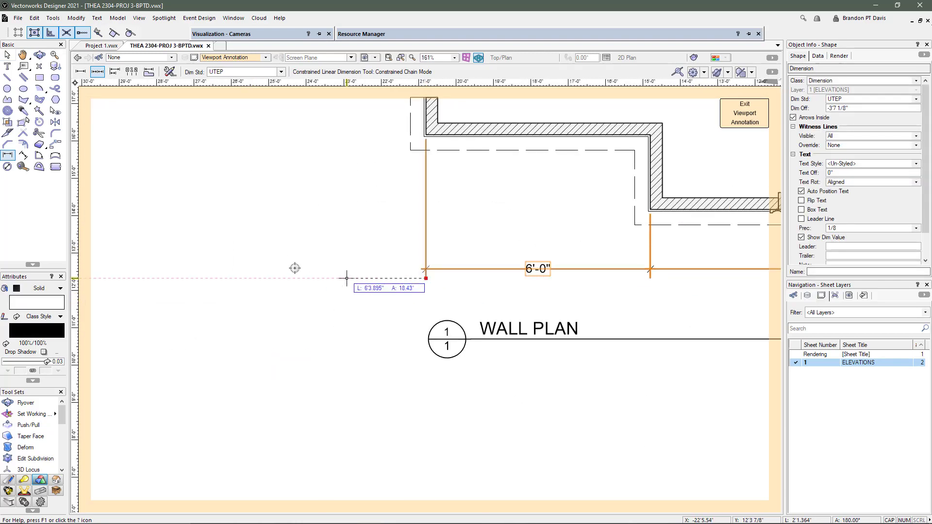
scroll(347, 278, down, 3)
scroll(624, 264, up, 3)
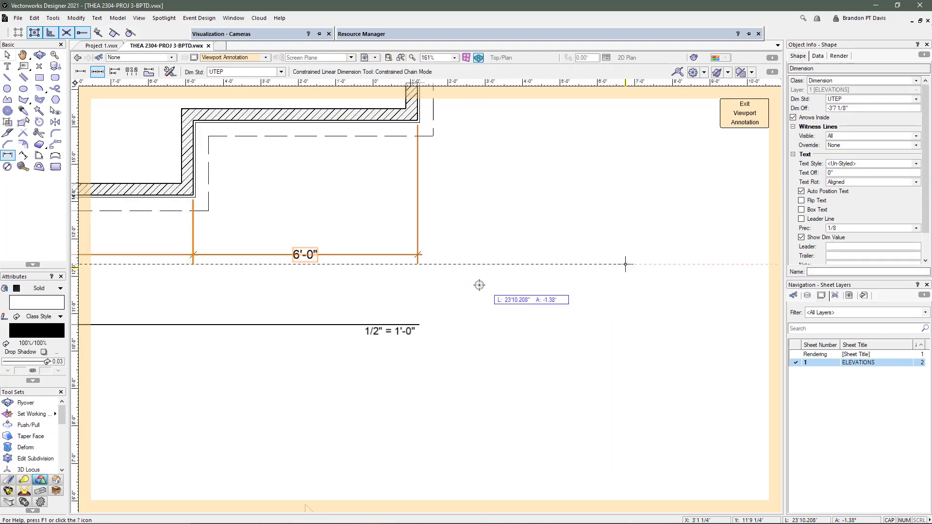
click(418, 264)
scroll(418, 264, down, 3)
scroll(340, 257, up, 2)
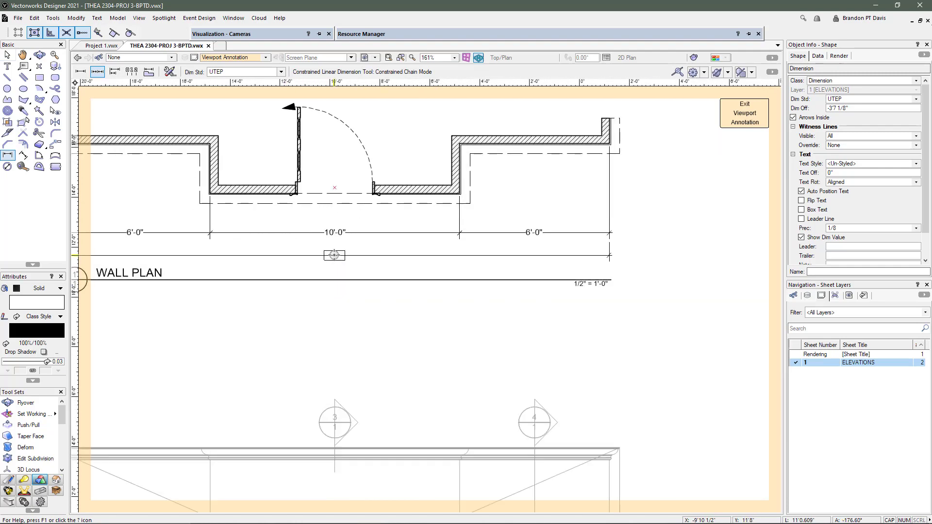
click(335, 254)
Step: Start dimensioning the recess depth on the plan's left side at the left corner of the recessed door wall
scroll(572, 256, down, 2)
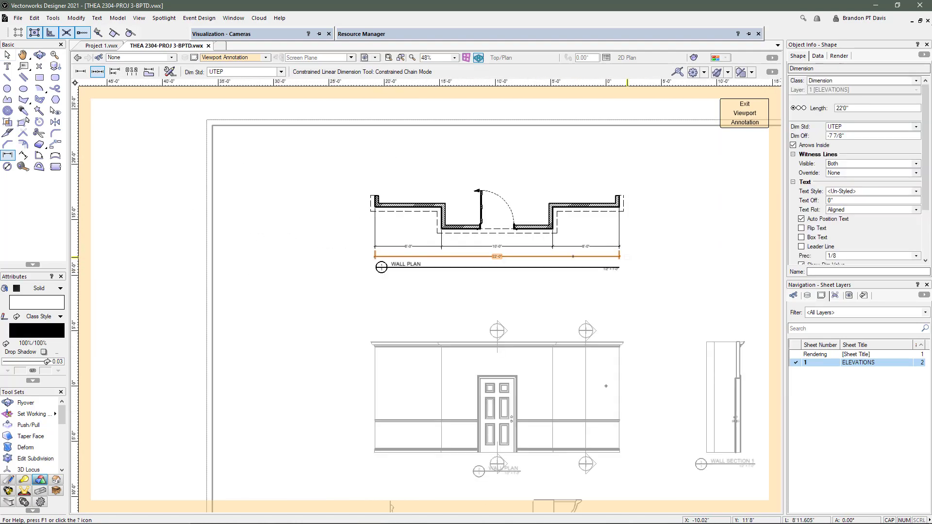
scroll(280, 164, up, 5)
scroll(340, 150, up, 3)
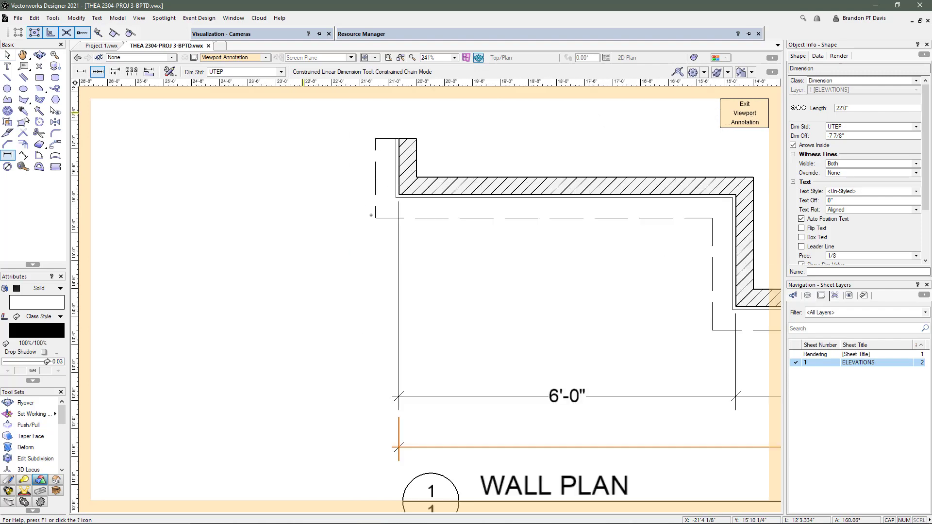
scroll(475, 216, down, 2)
scroll(511, 268, up, 5)
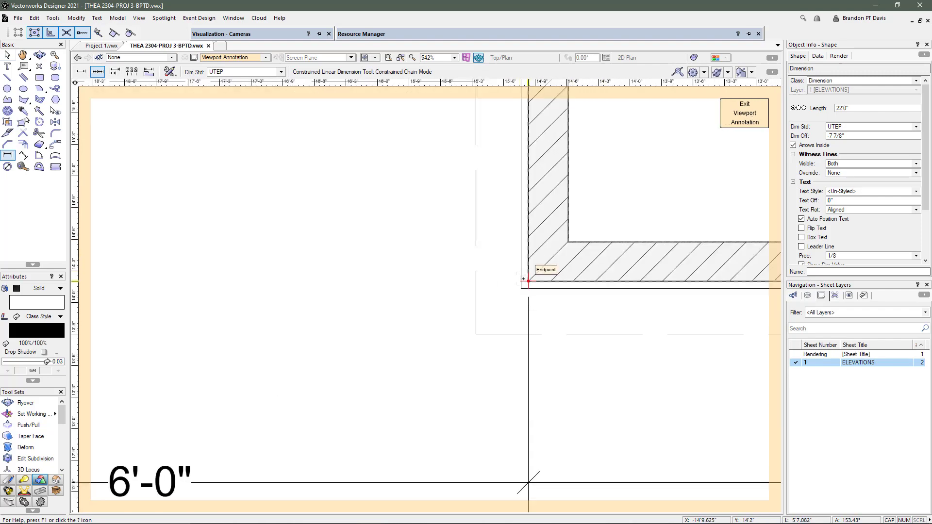
Step: Add chained vertical dimensions to the wall plan's left side, covering the 2'-0" recess and the 1'-0" end return
scroll(559, 290, down, 4)
scroll(547, 246, up, 3)
scroll(536, 214, down, 3)
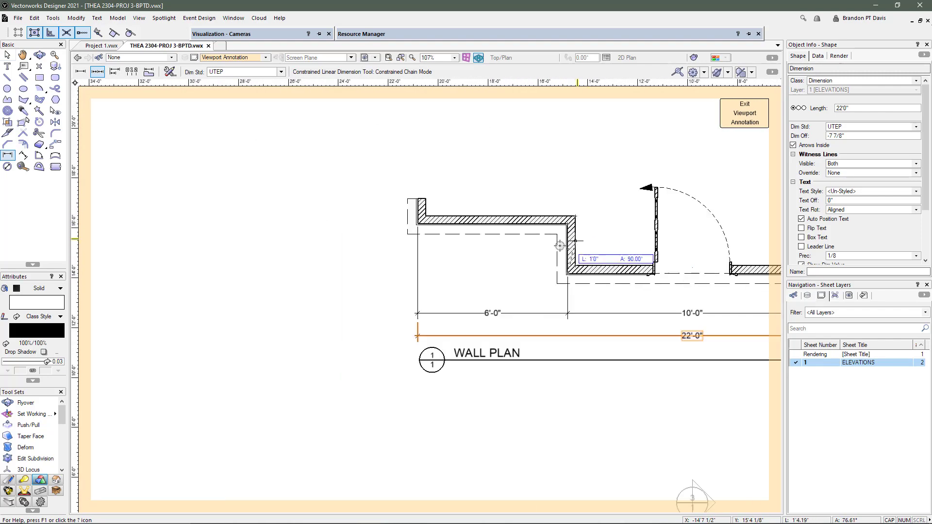
scroll(379, 238, up, 2)
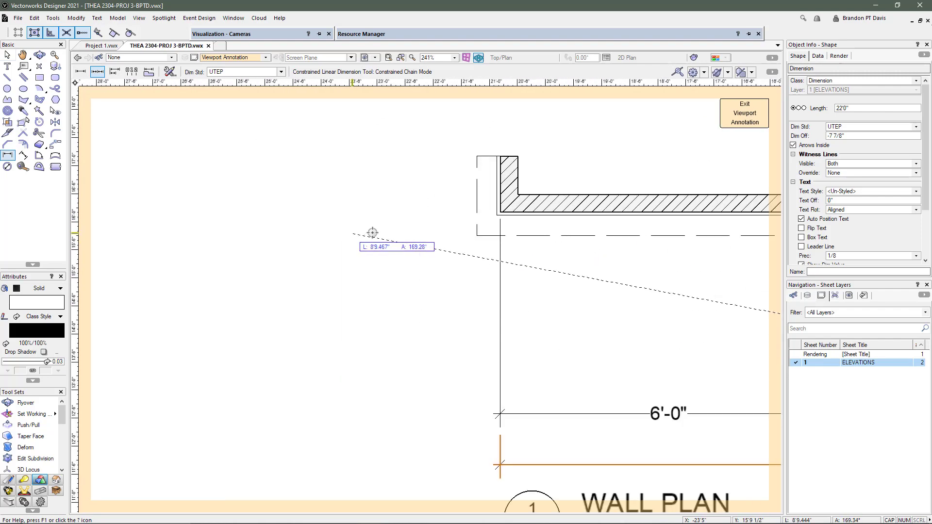
click(501, 212)
click(369, 267)
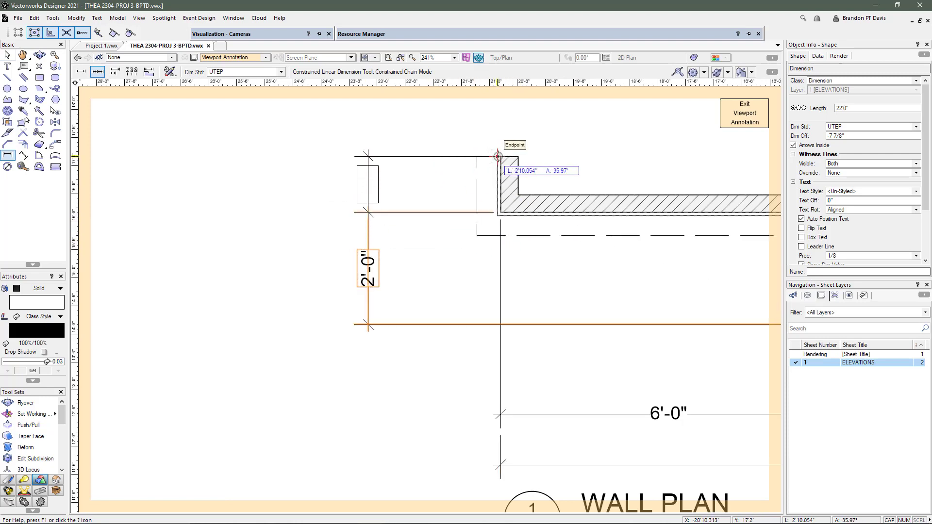
click(478, 157)
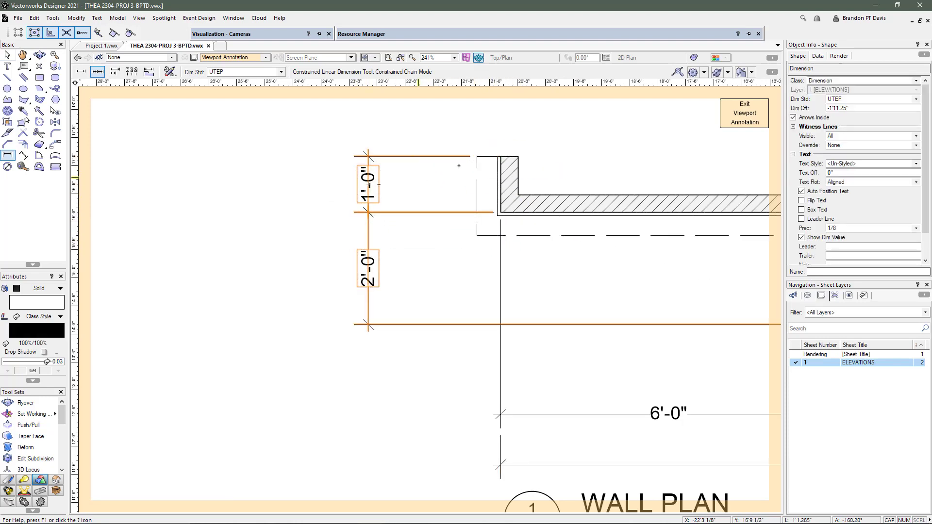
scroll(458, 165, down, 3)
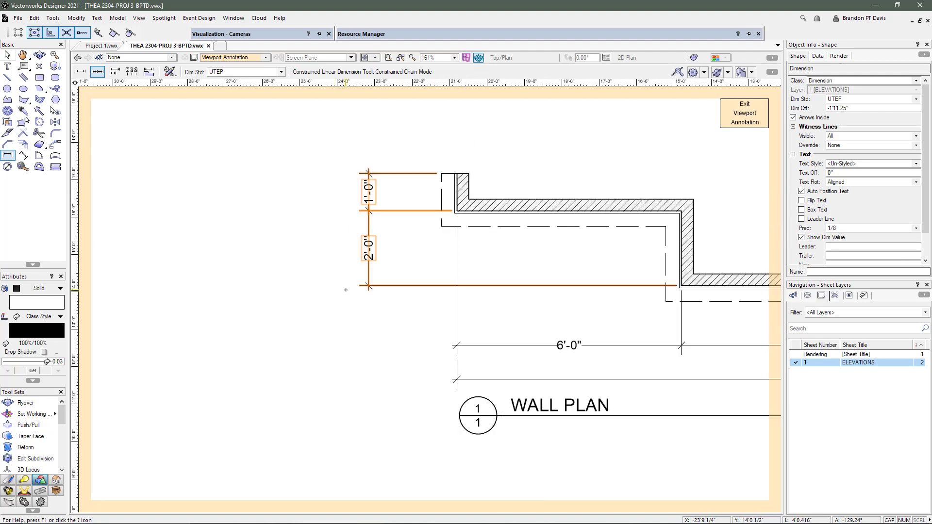
key(x)
click(415, 319)
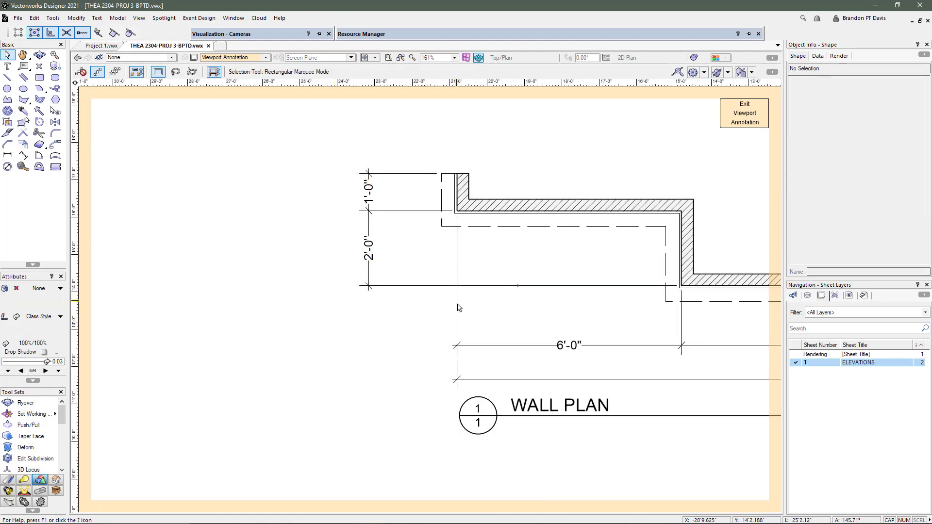
Step: Place a 2" by 2" rectangle centred where the recess dimension's lower witness line crosses the wall's left vertical witness line
scroll(457, 305, up, 2)
key(4)
key(4)
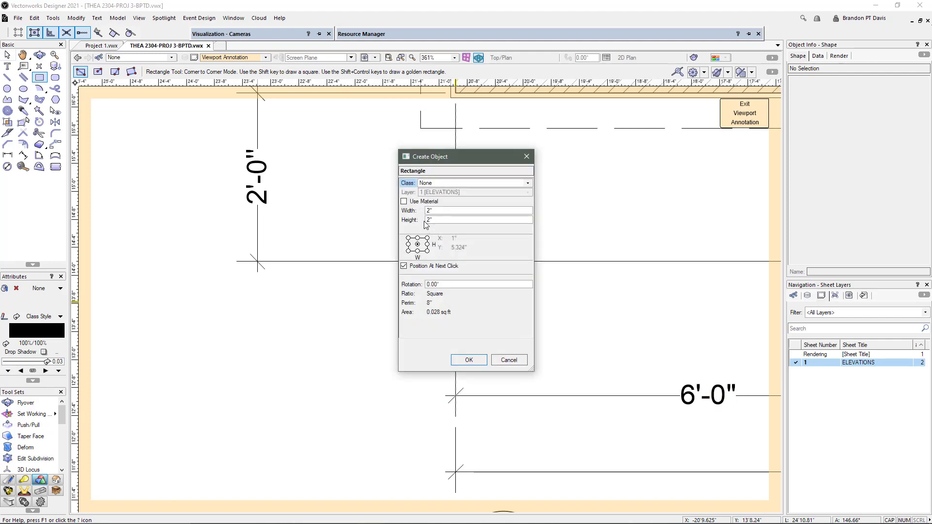
click(469, 359)
scroll(455, 262, up, 1)
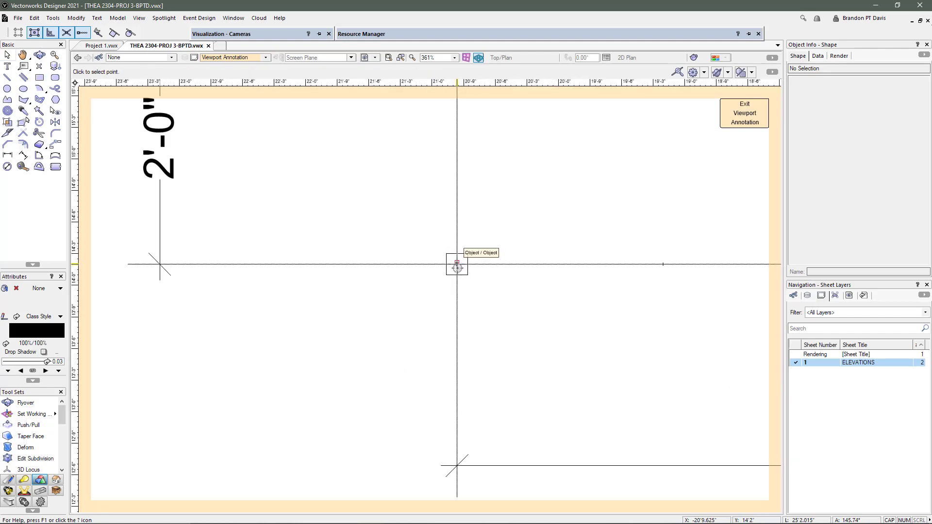
scroll(457, 265, up, 5)
click(455, 250)
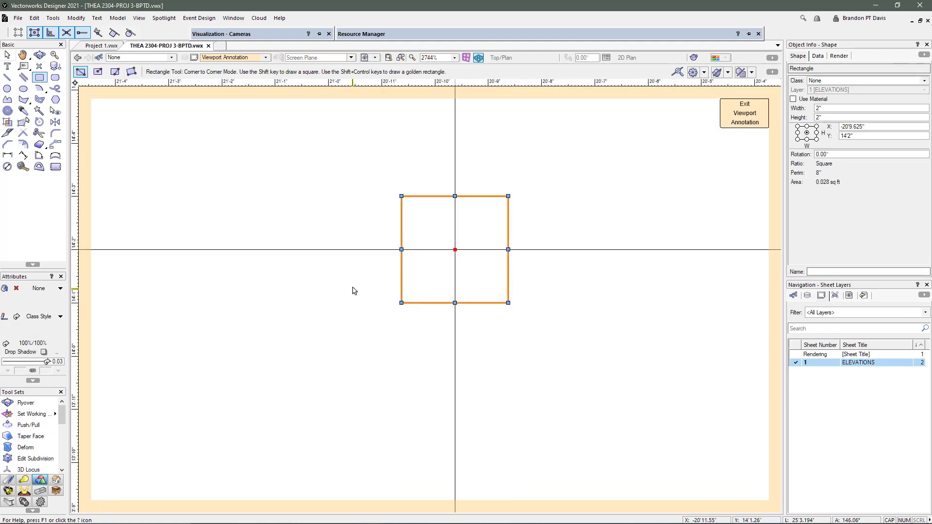
Step: Give the small rectangle a solid white fill and no pen so it masks the crossing witness lines
scroll(353, 290, down, 2)
key(x)
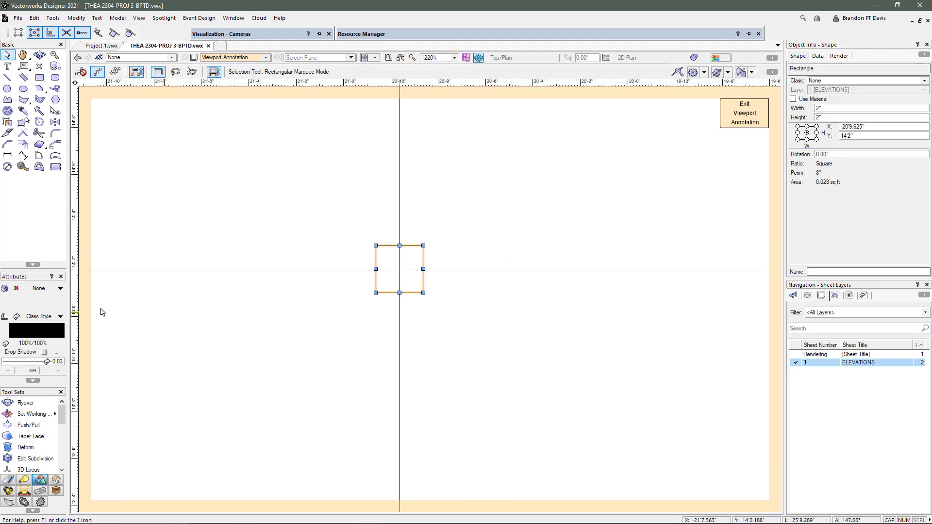
click(32, 290)
click(37, 309)
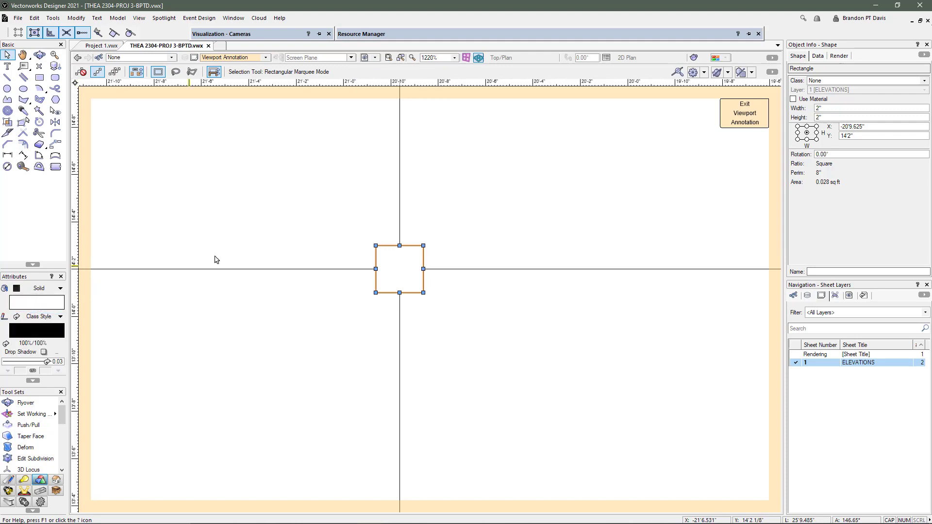
click(45, 314)
click(30, 326)
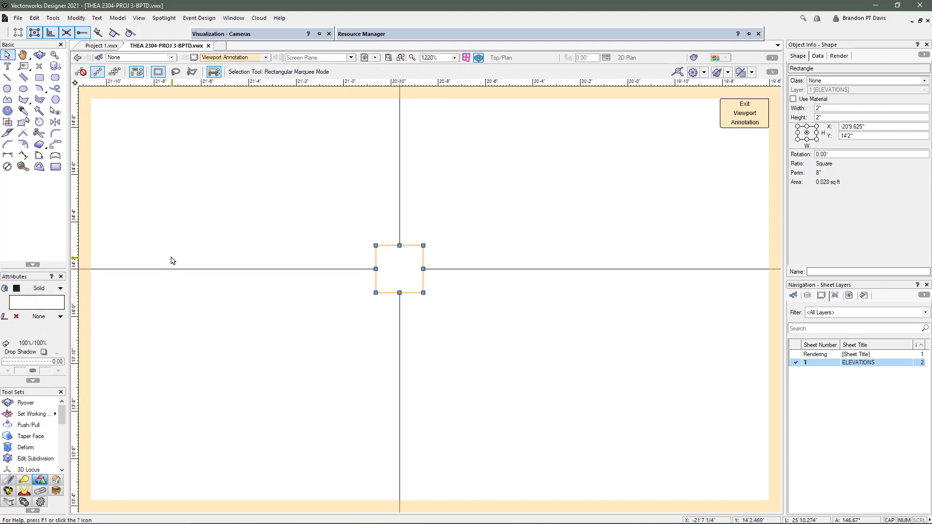
click(253, 210)
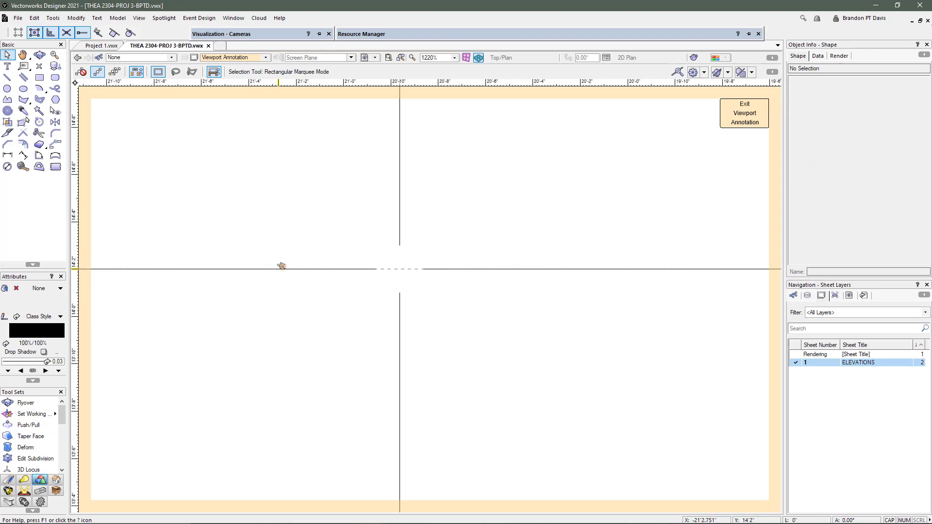
Step: Bring the 2'-0" vertical dimension in front of the masking rectangle
click(291, 269)
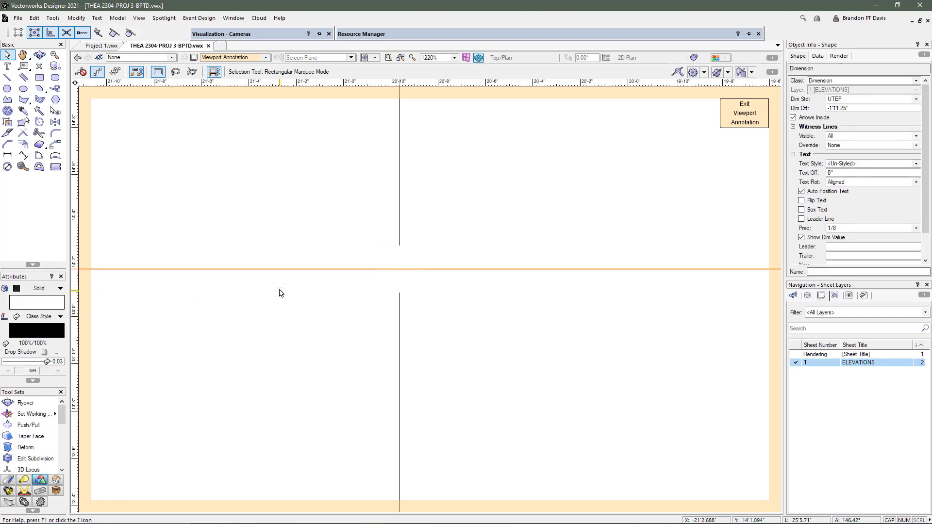
key(super)
key(super)
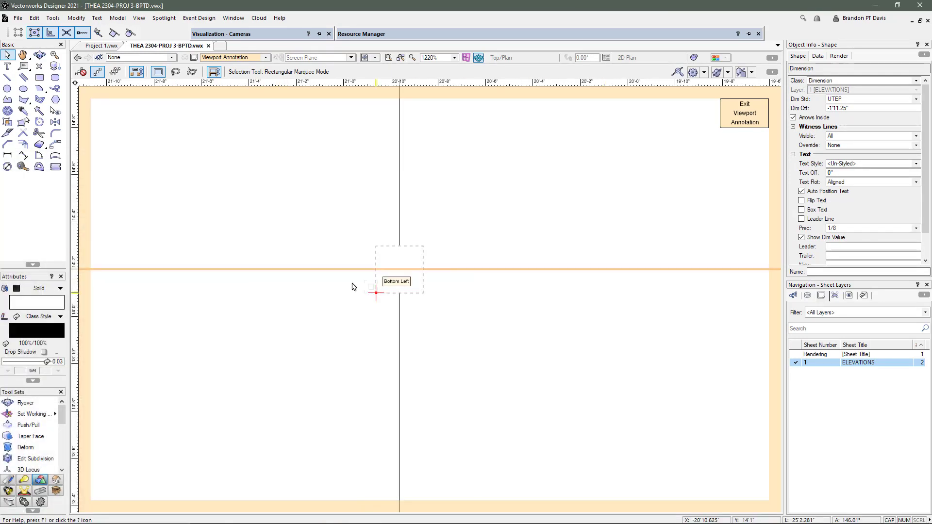
click(328, 228)
scroll(474, 264, down, 3)
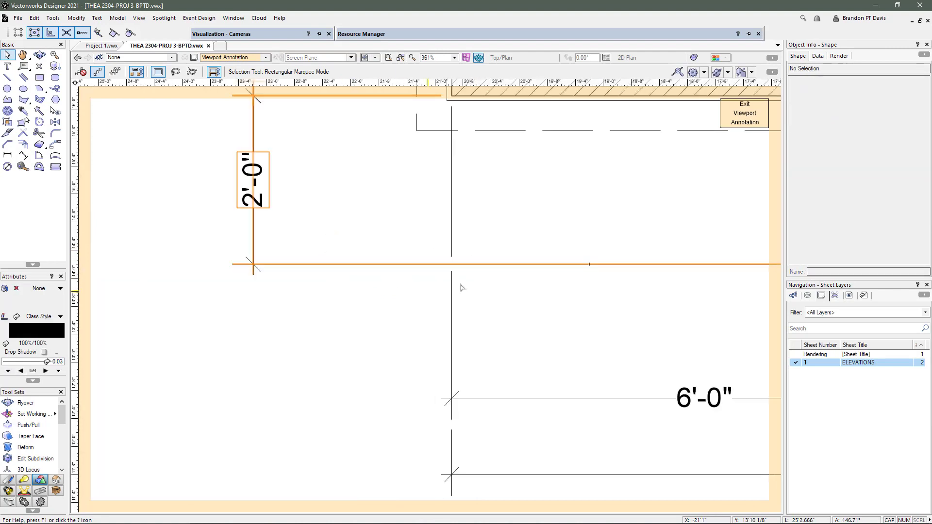
scroll(362, 272, down, 2)
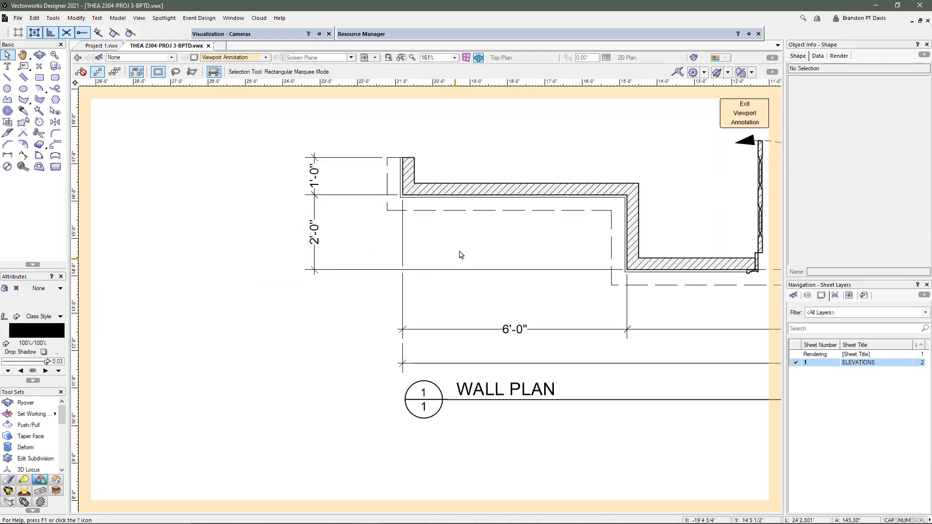
Step: Shift the wall plan's drawing label slightly down, away from the overall dimension, and leave the viewport annotations
scroll(309, 258, down, 3)
scroll(276, 318, up, 2)
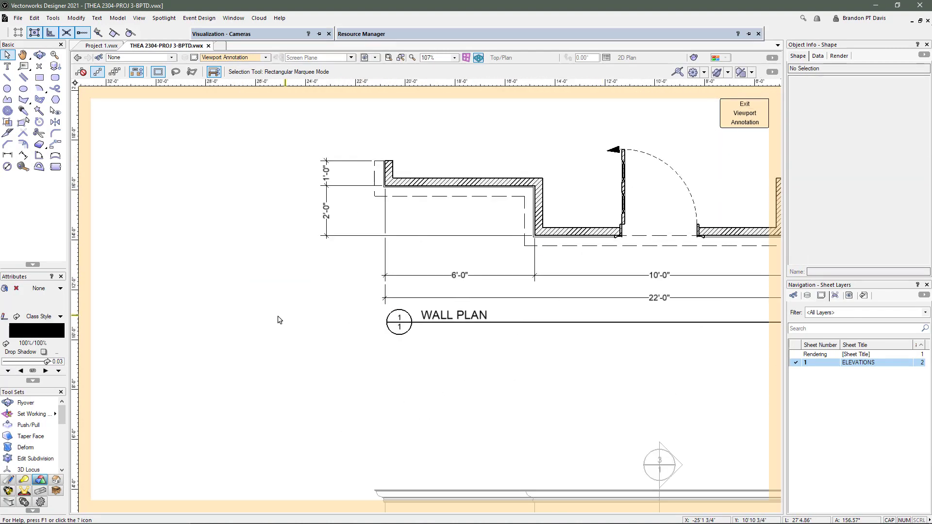
drag(383, 322, 383, 335)
click(316, 327)
scroll(294, 302, down, 2)
scroll(532, 299, up, 2)
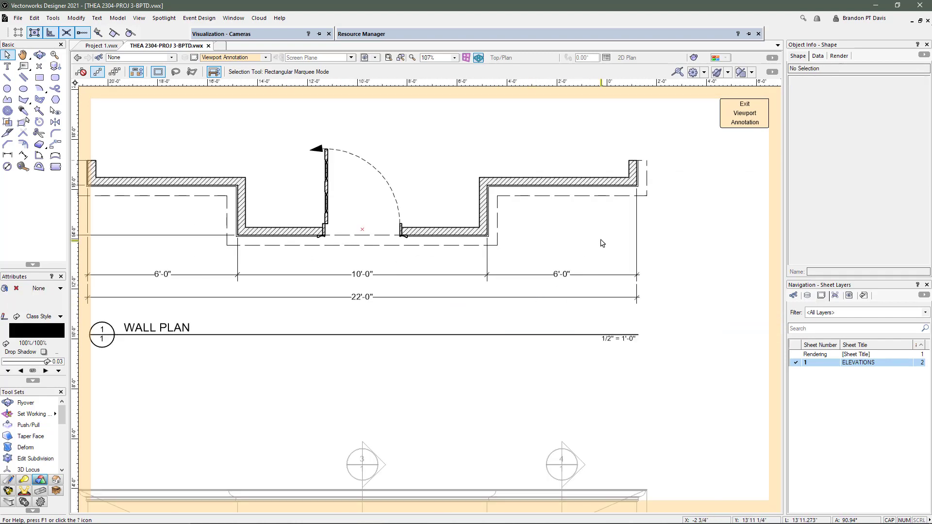
scroll(601, 242, down, 3)
scroll(421, 221, up, 3)
scroll(420, 221, down, 3)
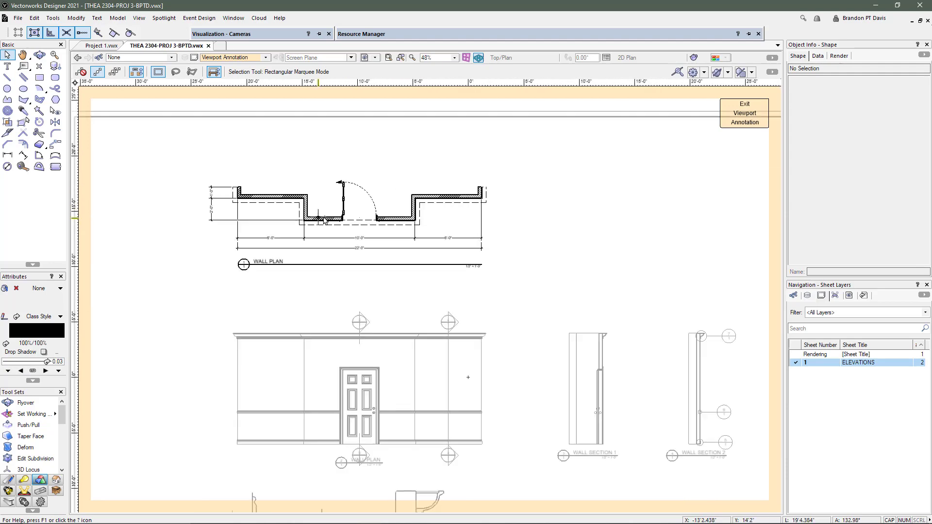
scroll(273, 224, up, 1)
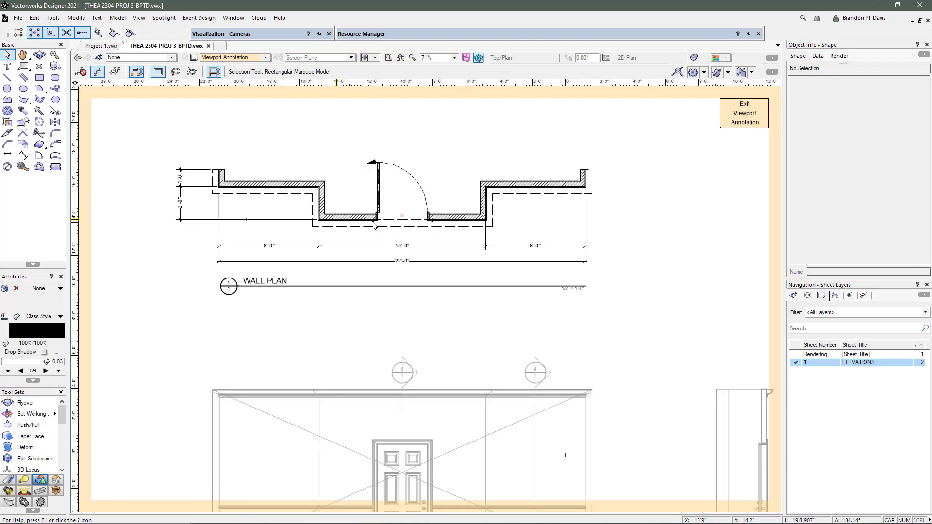
click(743, 122)
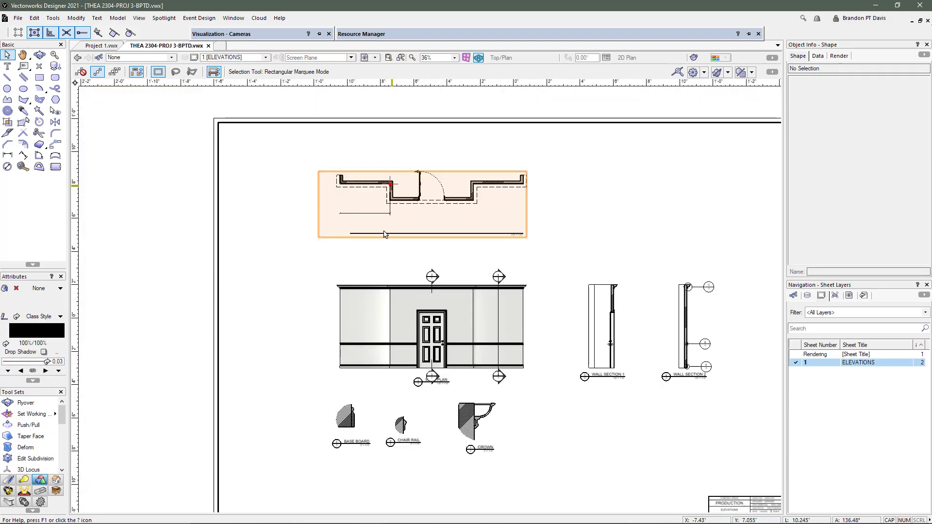
Step: Open the annotations of the front elevation viewport for editing
scroll(382, 286, down, 1)
scroll(381, 307, up, 1)
scroll(391, 350, down, 2)
middle_drag(391, 355, 391, 292)
scroll(391, 292, up, 2)
click(395, 249)
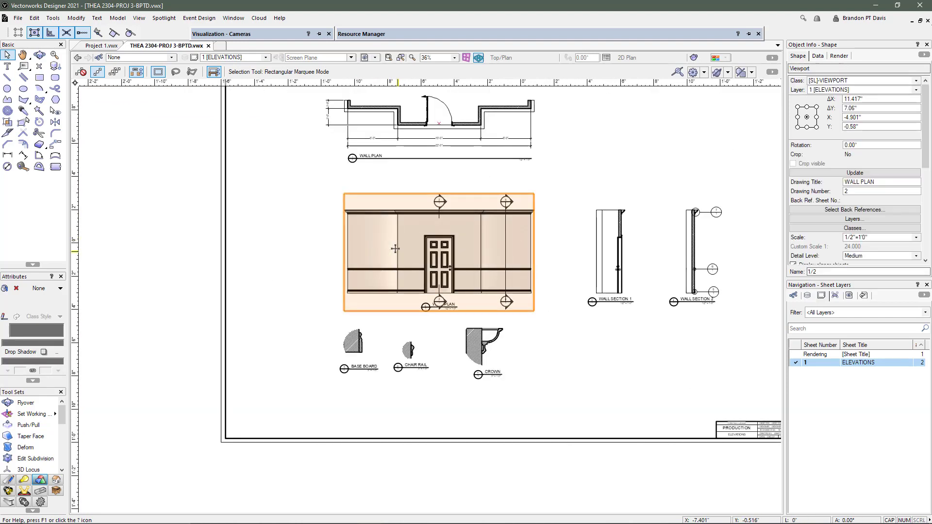
double_click(395, 249)
Step: Move the elevation's drawing label below the wall's left edge and stretch its line to the wall's right edge
click(449, 374)
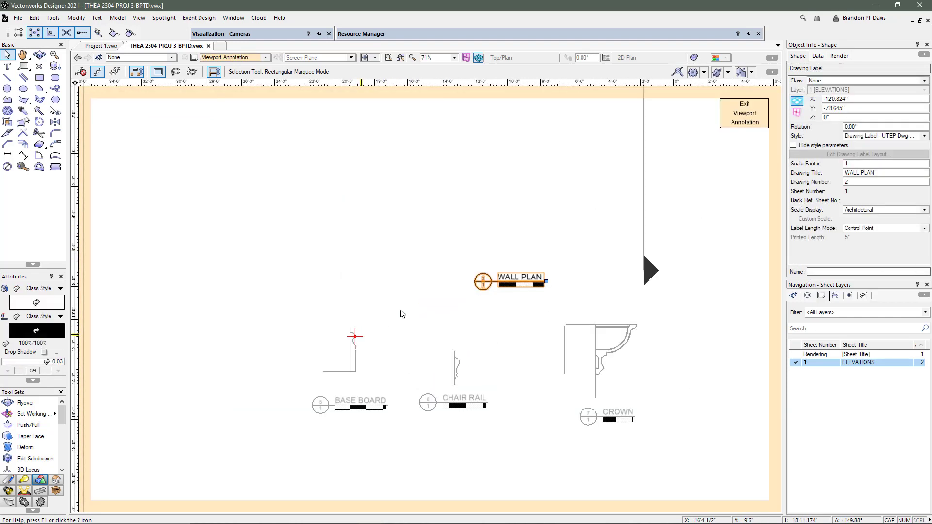
click(404, 313)
drag(475, 282, 326, 305)
scroll(400, 303, down, 2)
drag(400, 303, 596, 302)
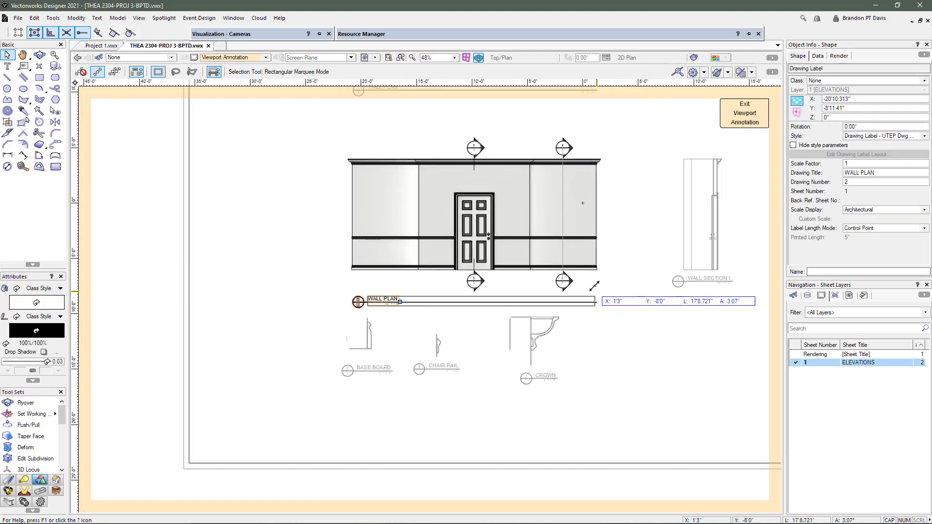
click(631, 269)
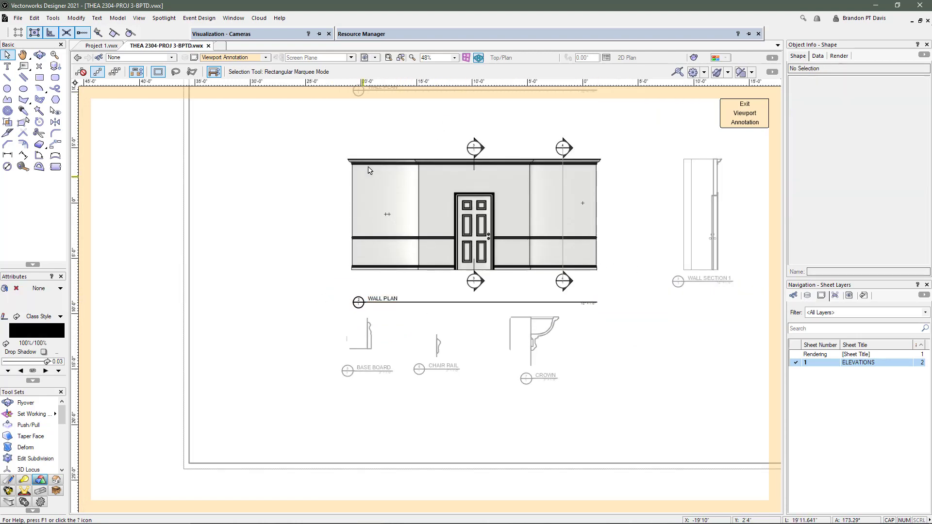
Step: Assign the elevation's drawing label to the [SL]-DRAWING LABELS class
click(376, 299)
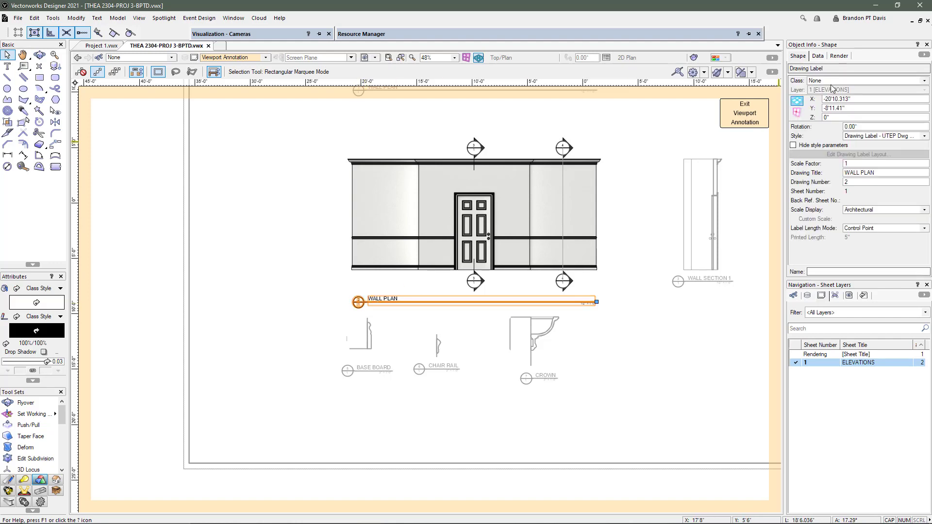
click(831, 81)
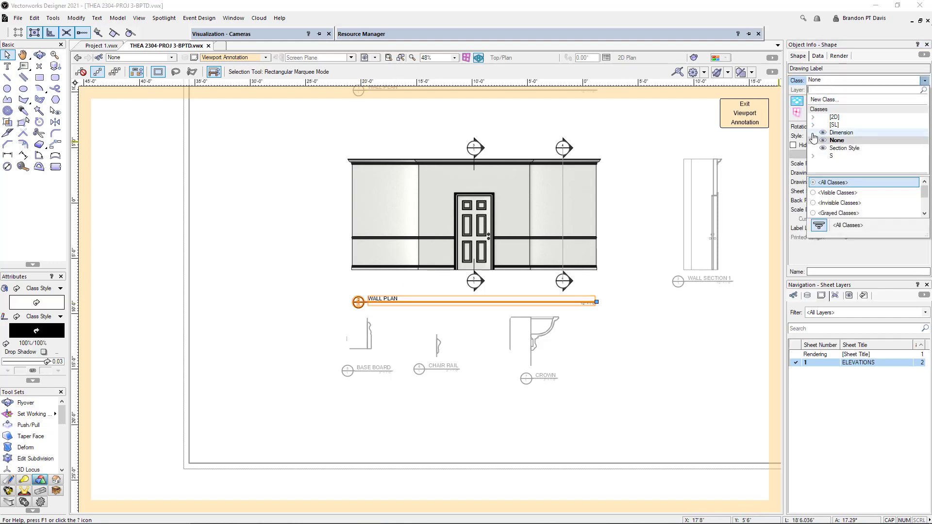
click(813, 125)
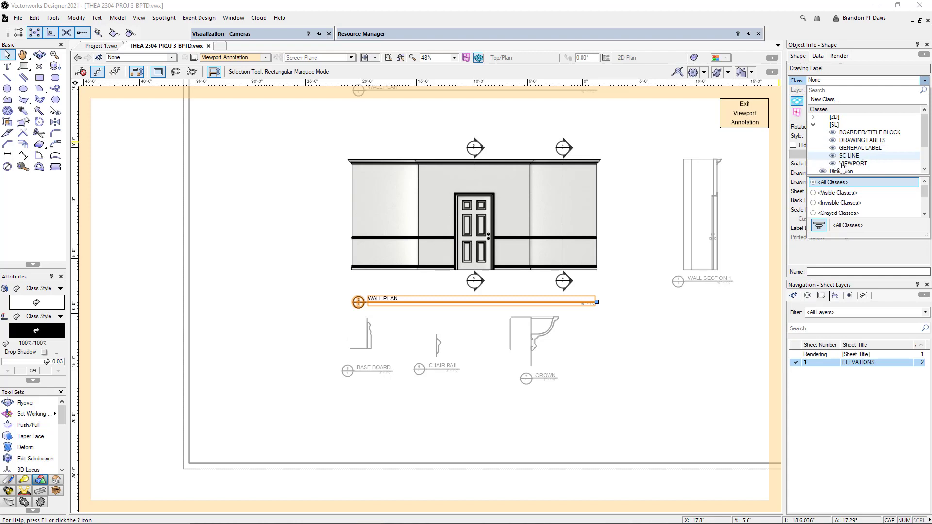
click(862, 140)
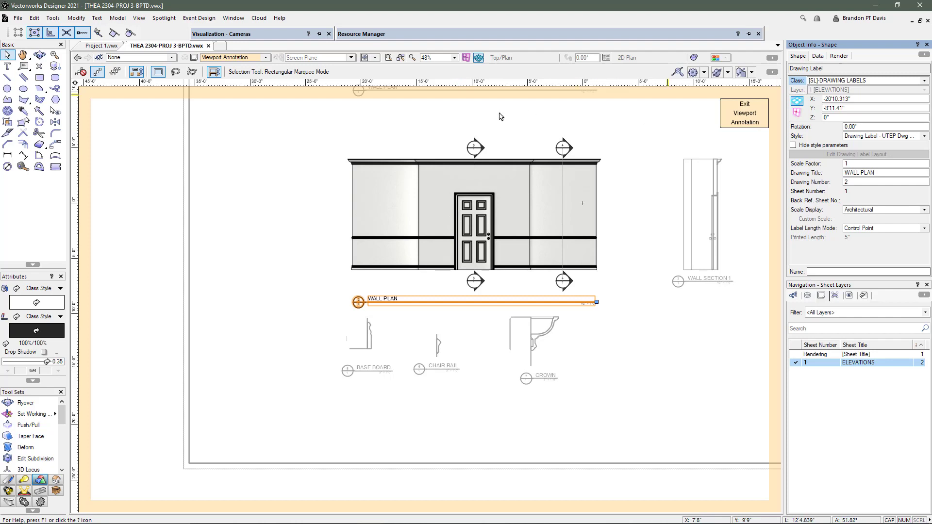
Step: Assign both section-elevation lines on the elevation to the [SL]-SC LINE class
mouse_move(412, 116)
mouse_down()
mouse_move(631, 279)
mouse_move(631, 306)
mouse_up()
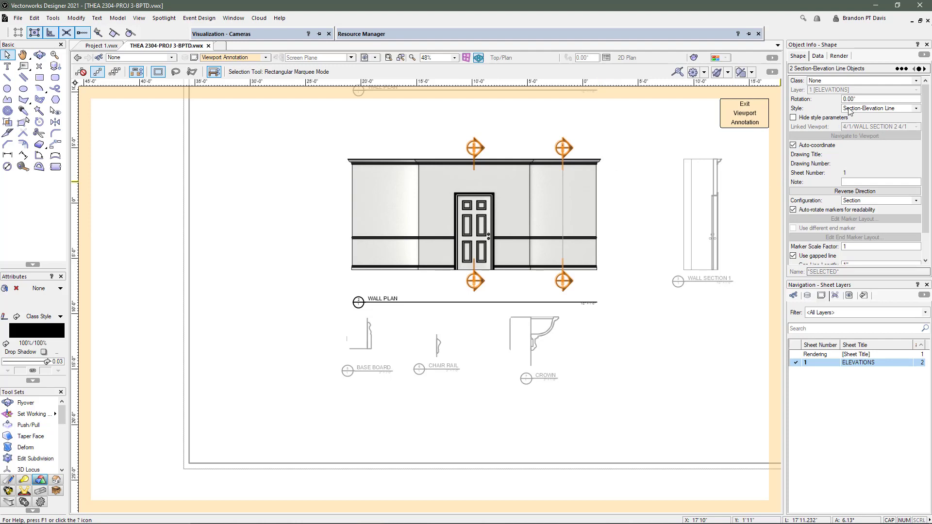
click(815, 81)
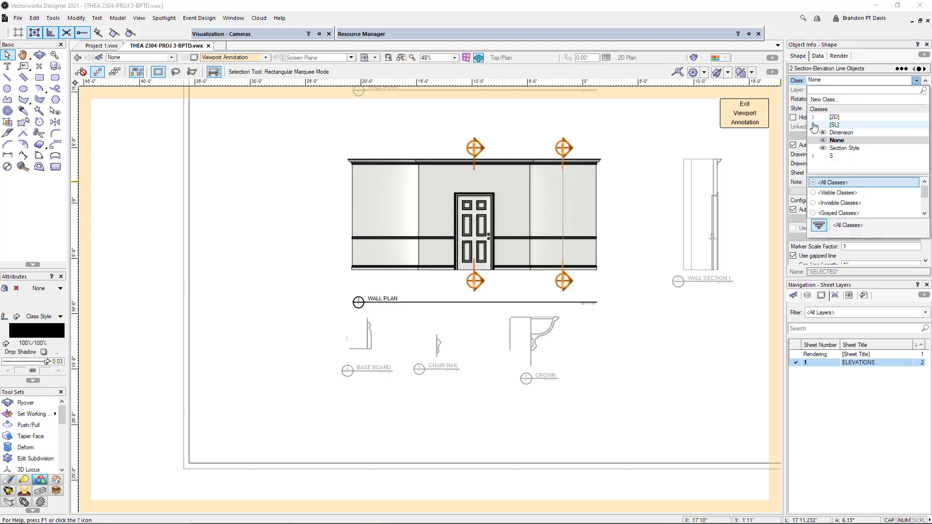
click(813, 125)
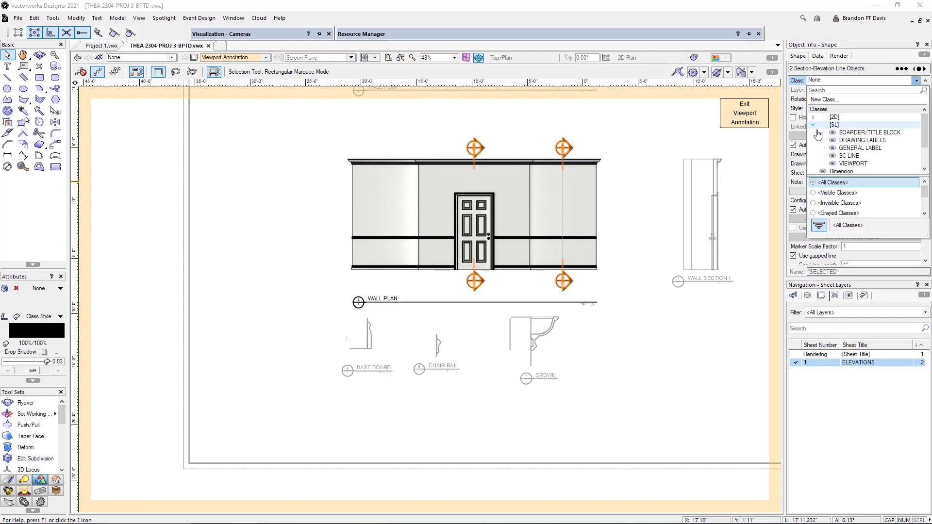
click(849, 156)
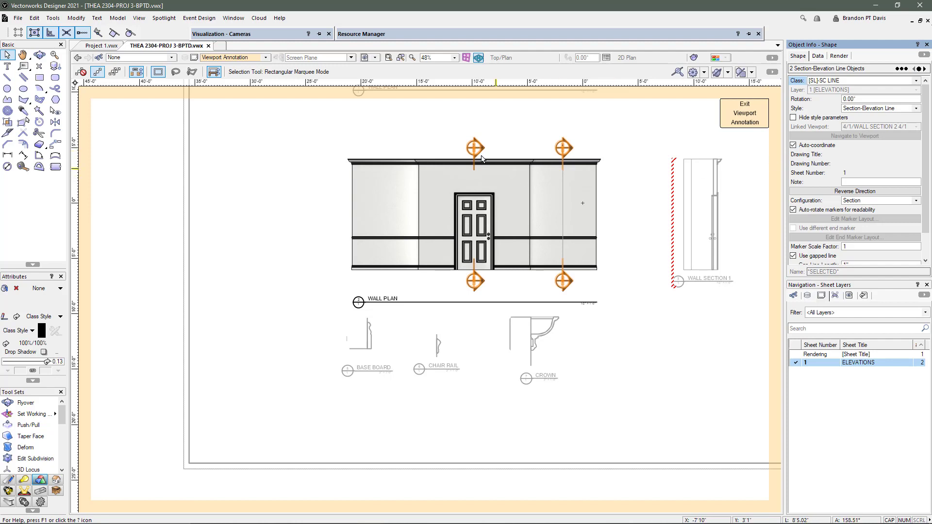
Step: Set the marker scale factor of both section-elevation lines to 0.5 and deselect them
scroll(820, 223, down, 2)
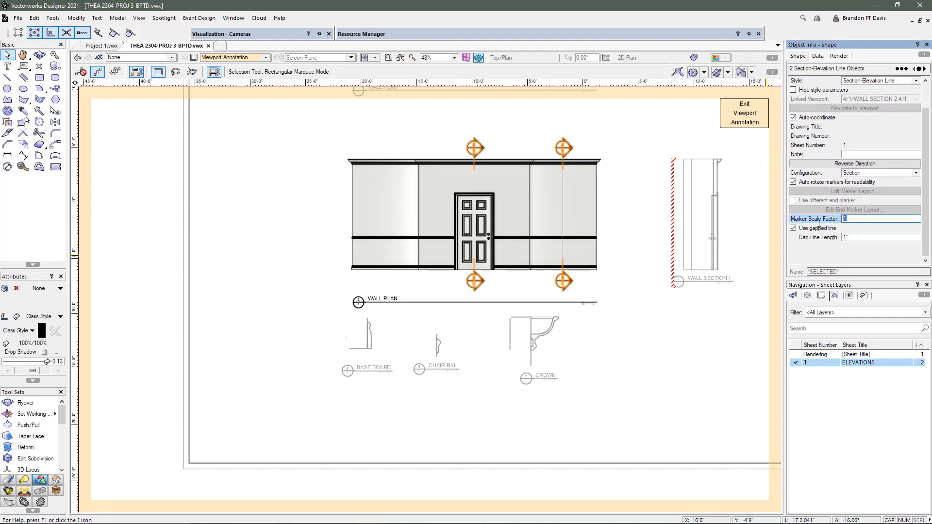
key(Return)
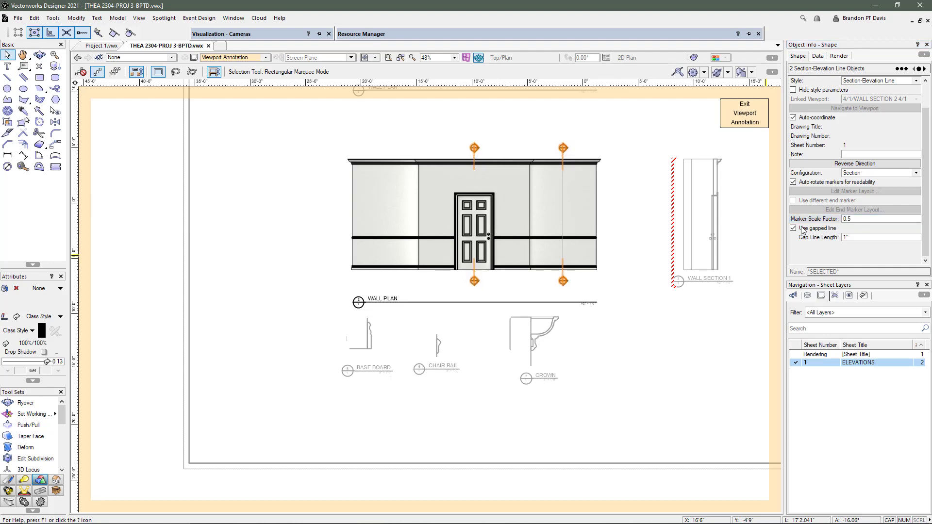
scroll(549, 161, up, 2)
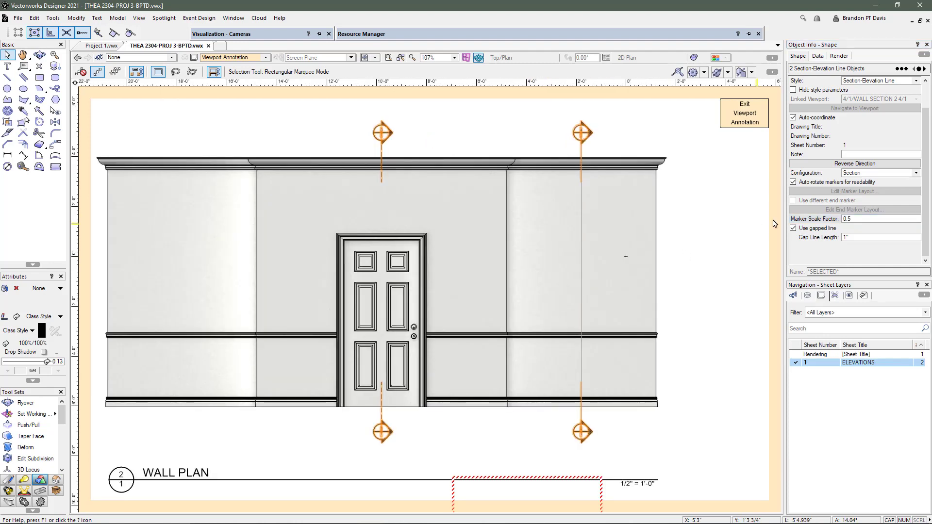
click(861, 219)
click(542, 146)
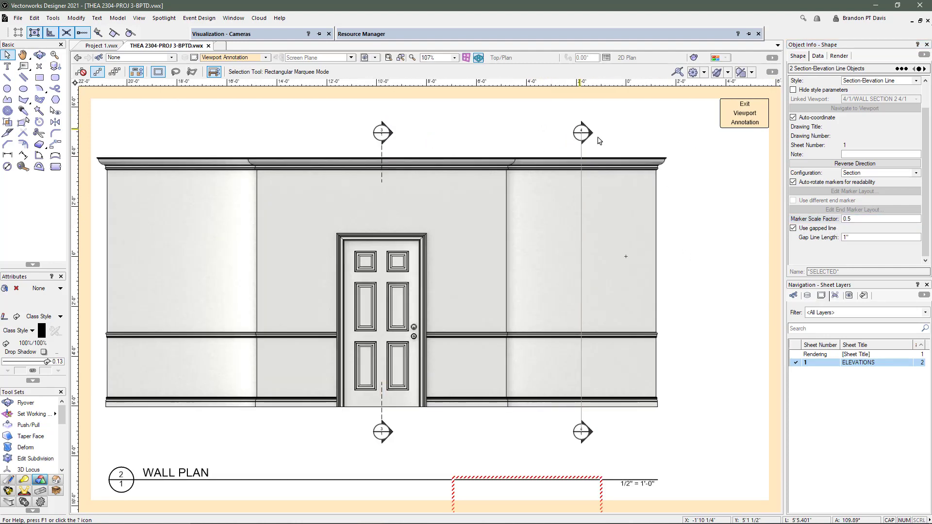
Step: Begin a constrained chain dimension in the UTEP standard below the elevation, from the wall's left edge to the first wall break
scroll(572, 212, down, 1)
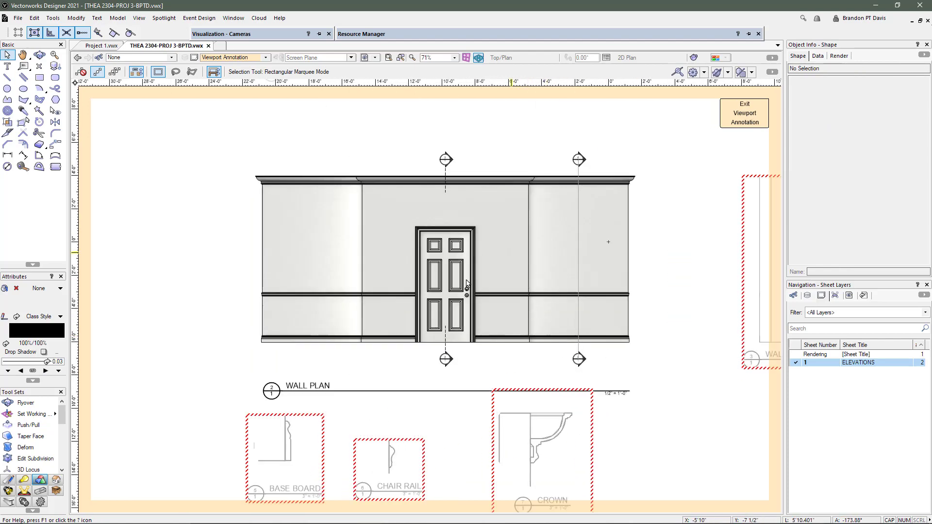
scroll(563, 354, up, 2)
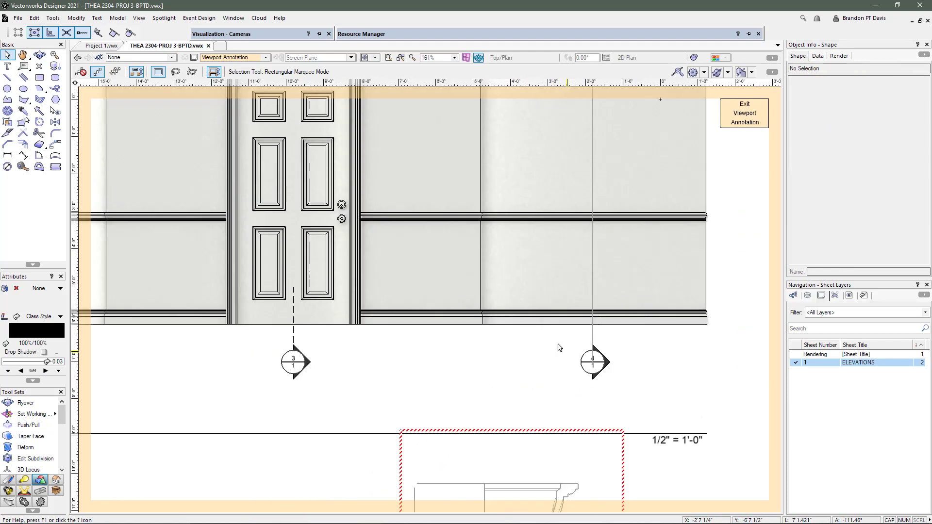
scroll(437, 293, down, 2)
scroll(177, 330, up, 1)
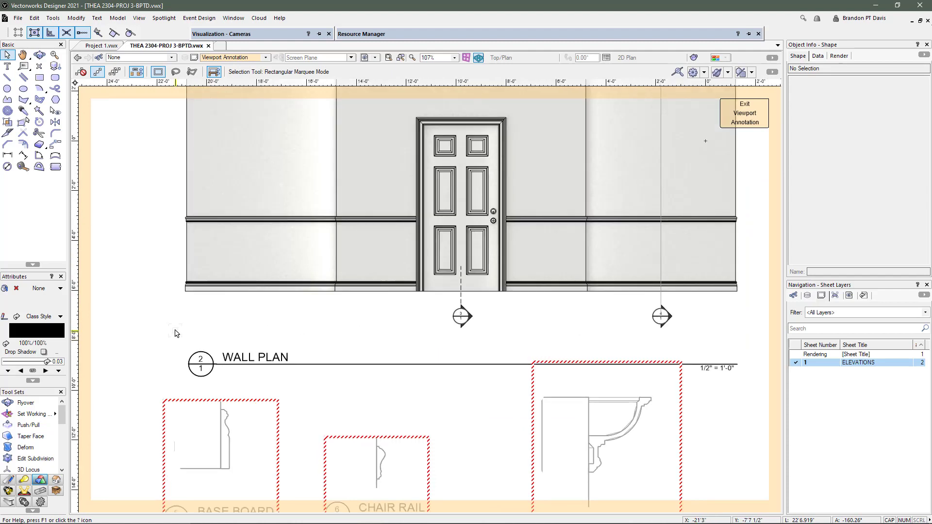
key(d)
scroll(172, 313, up, 3)
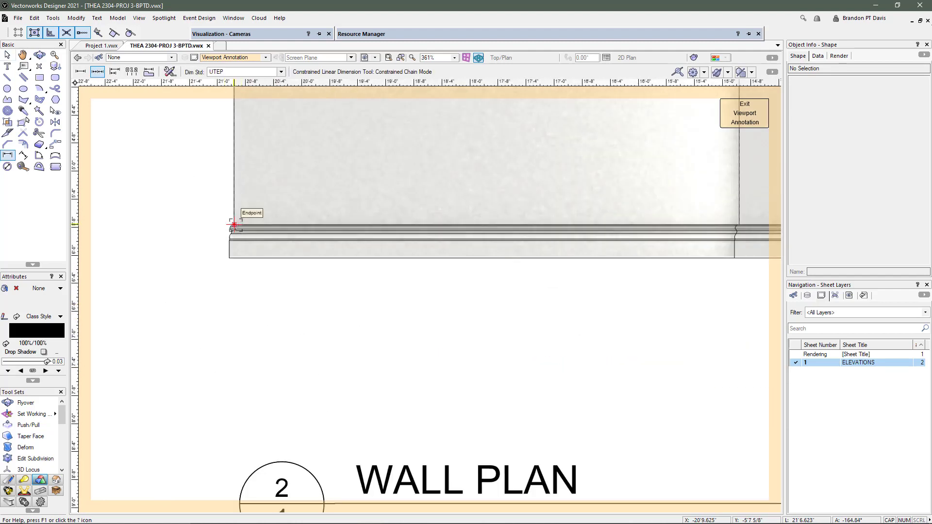
scroll(229, 257, up, 2)
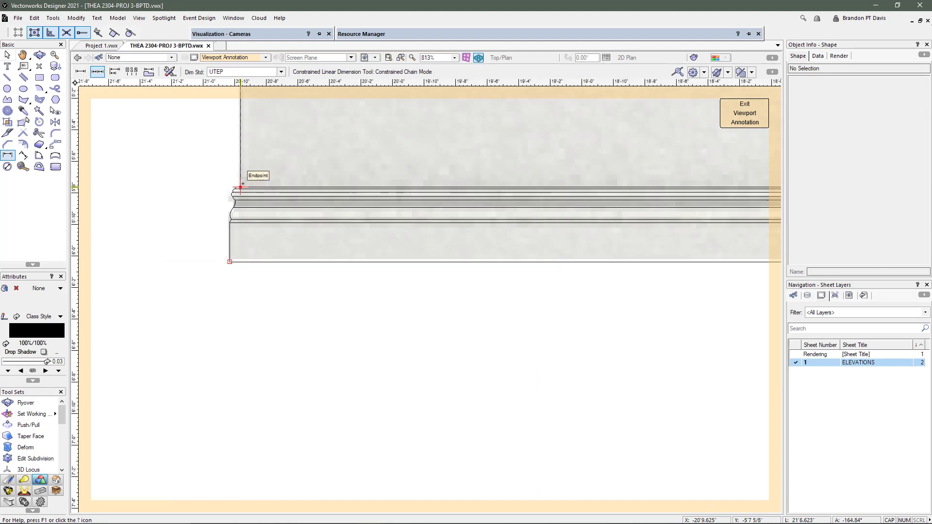
click(241, 262)
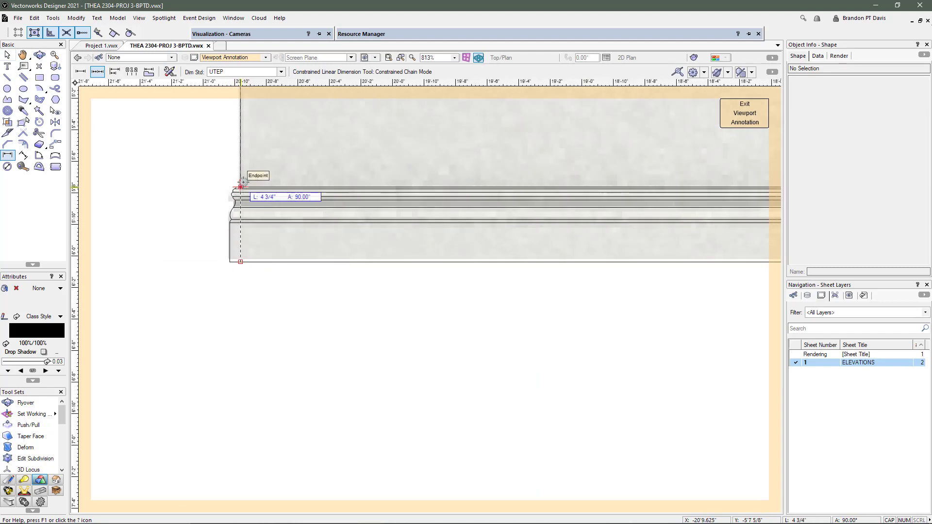
click(241, 187)
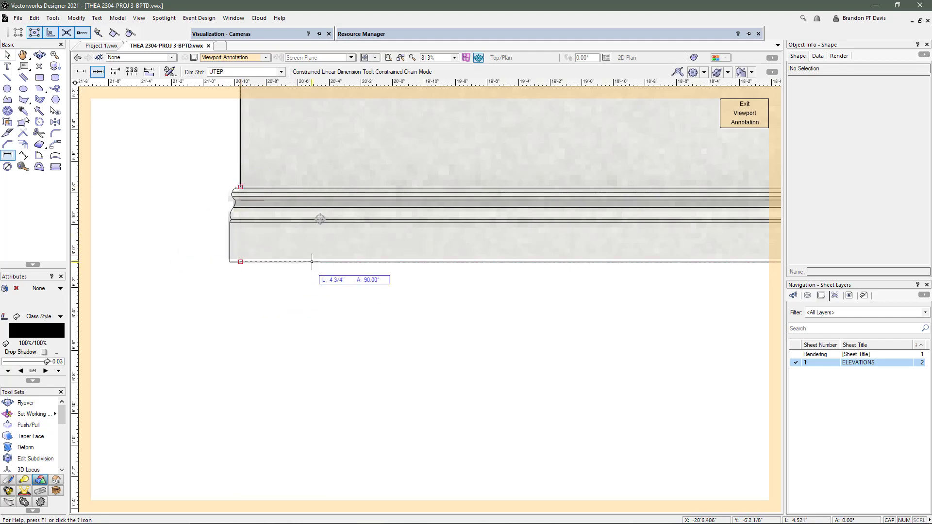
scroll(320, 220, down, 3)
scroll(631, 270, up, 4)
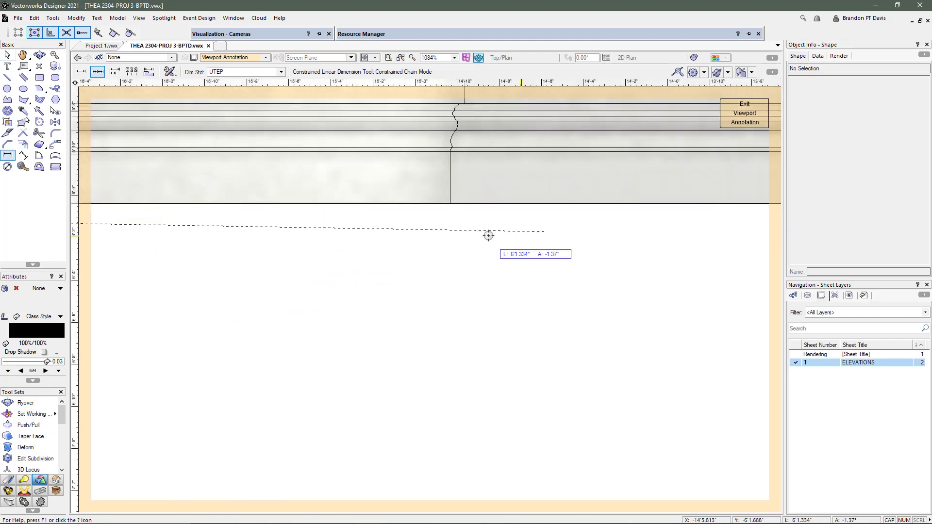
click(465, 204)
scroll(465, 204, down, 5)
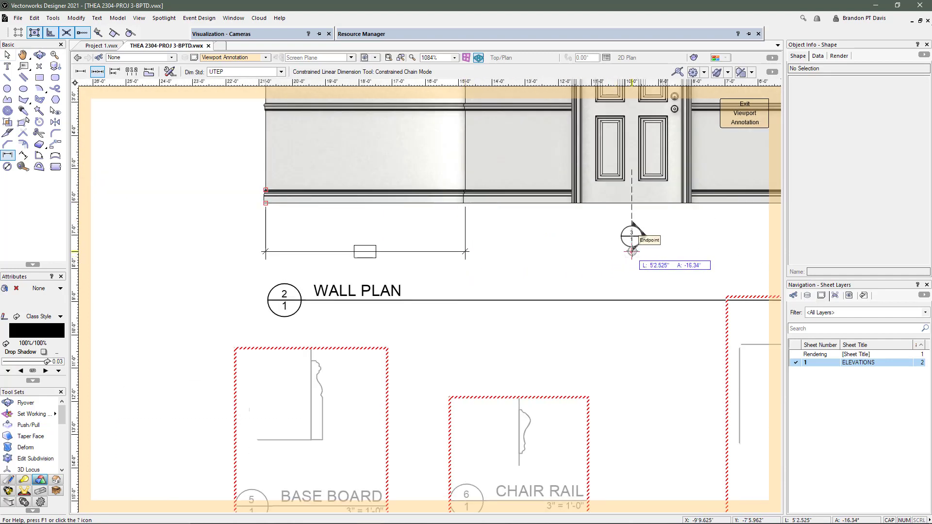
click(631, 251)
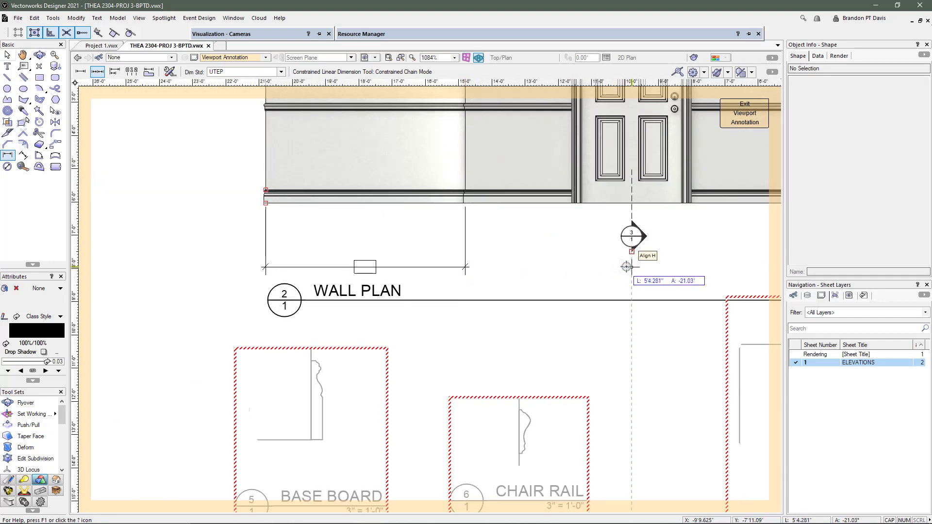
click(627, 267)
Step: Continue the chain dimension to the left and right sides of the door opening
scroll(601, 265, down, 3)
scroll(646, 246, up, 3)
scroll(591, 260, up, 2)
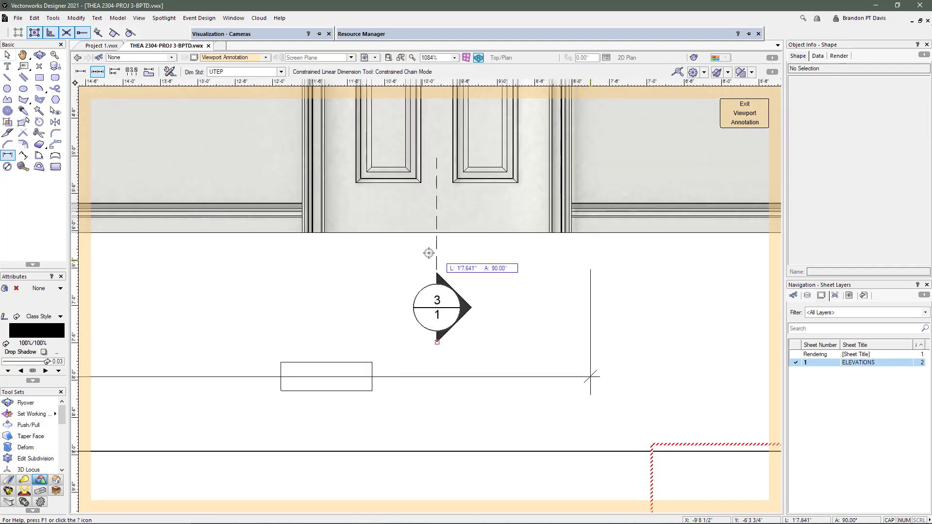
click(325, 236)
click(547, 235)
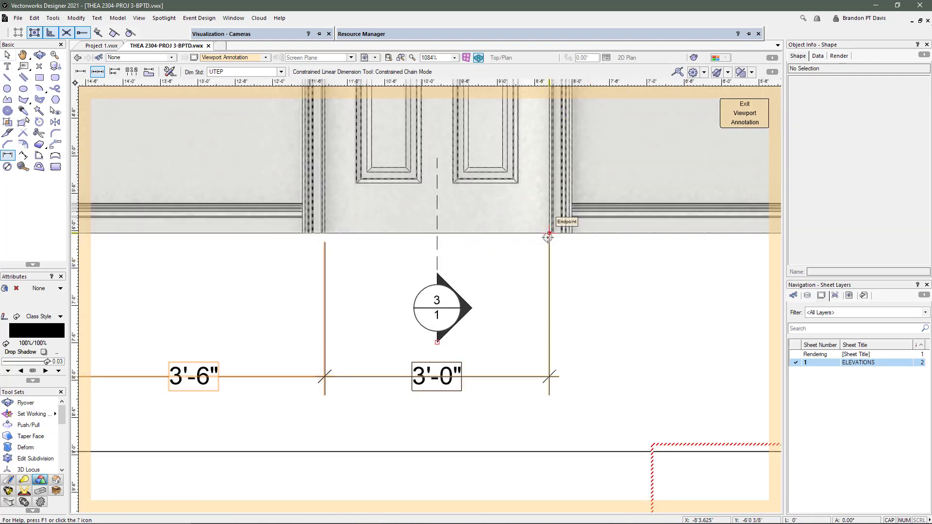
Step: Continue the chain dimension to the right wall break and finish it at the wall's right edge, excluding the base board projection
scroll(548, 235, down, 3)
scroll(625, 235, down, 1)
scroll(682, 241, up, 3)
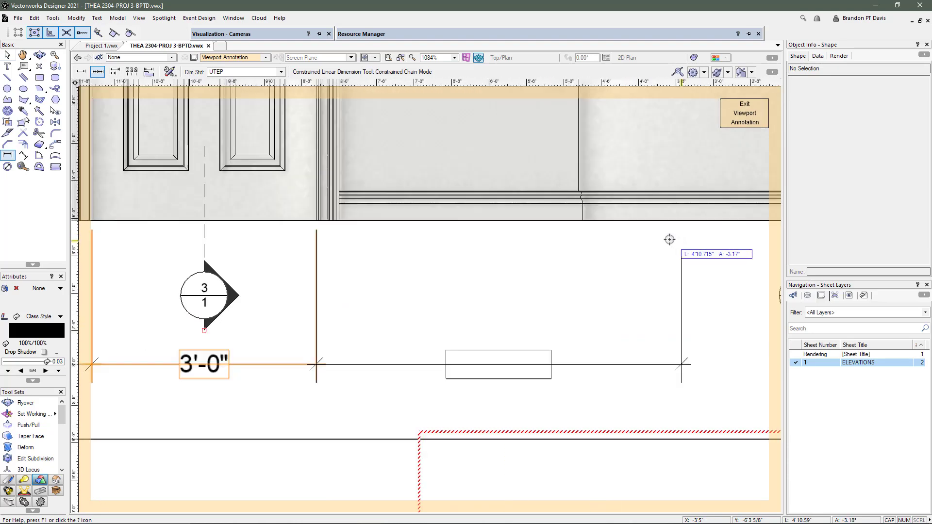
click(577, 223)
scroll(558, 228, down, 3)
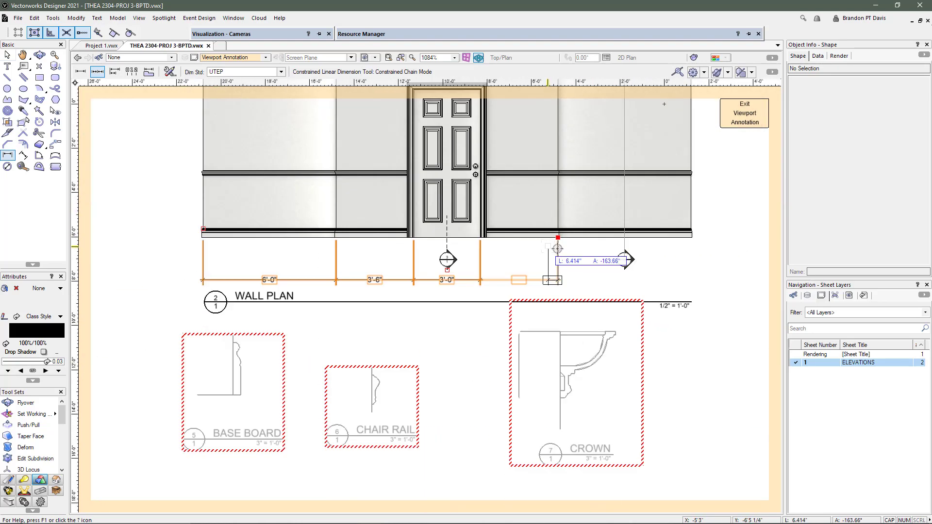
scroll(680, 248, up, 2)
scroll(681, 248, up, 2)
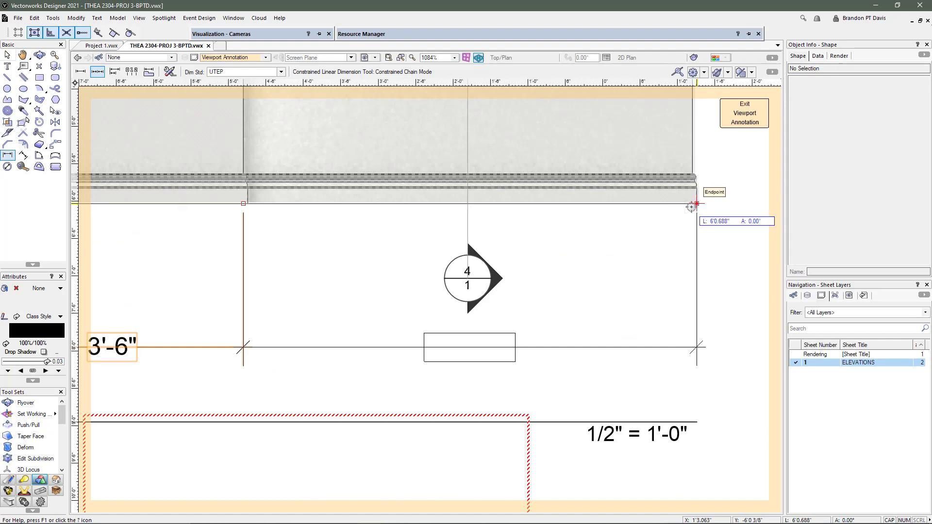
scroll(691, 207, up, 3)
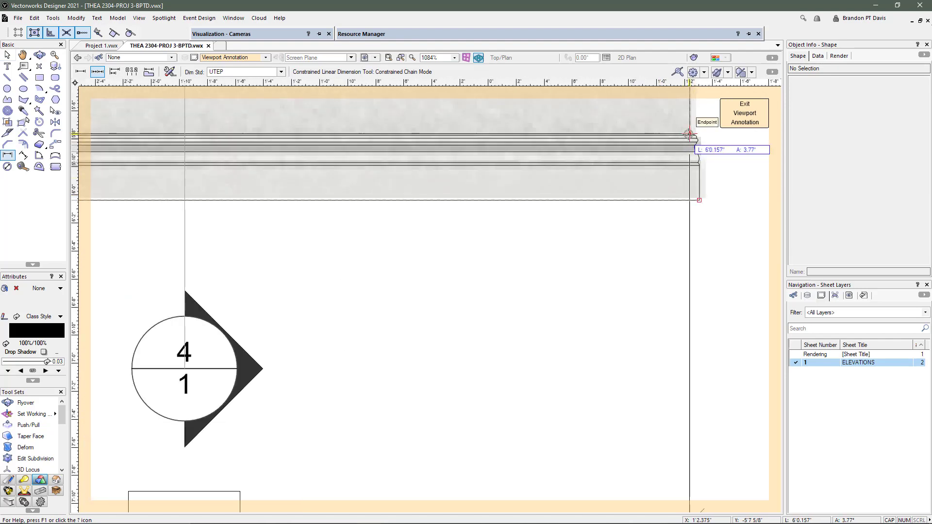
double_click(689, 199)
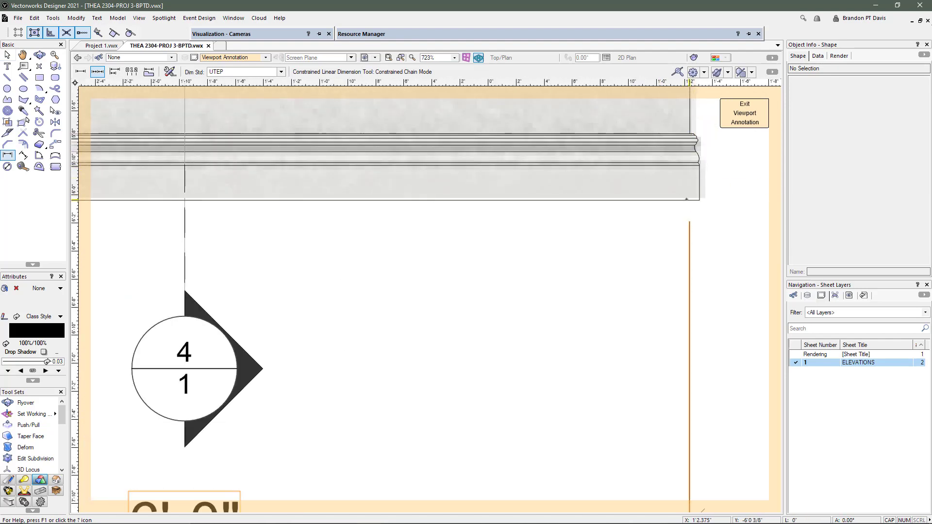
Step: Add an overall width dimension beneath the chain, spanning from the wall's left edge to its right edge
scroll(665, 214, down, 3)
scroll(658, 217, down, 4)
scroll(236, 231, up, 2)
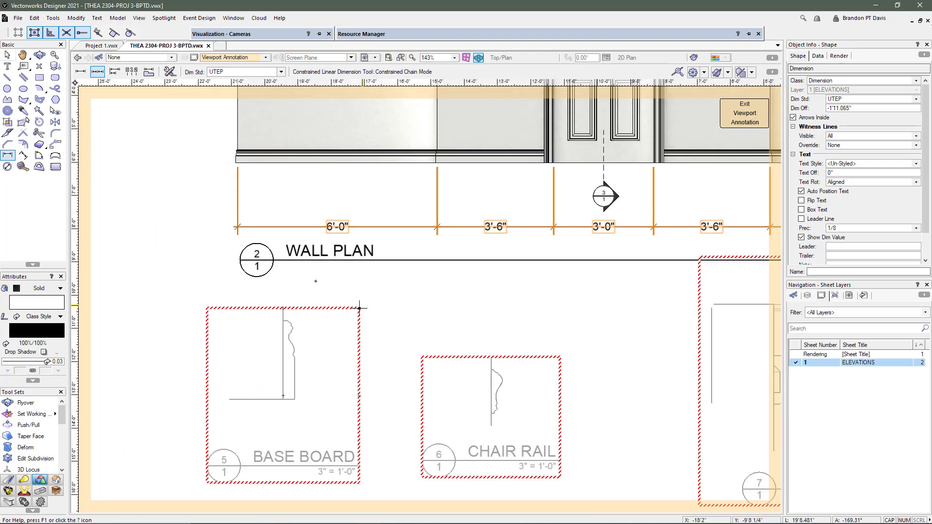
click(238, 226)
scroll(238, 226, down, 3)
scroll(558, 226, up, 3)
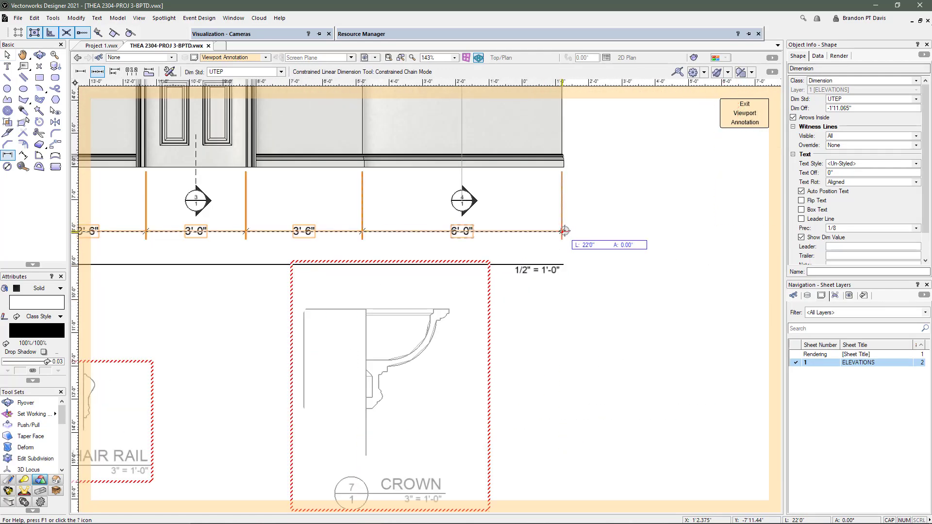
click(562, 232)
double_click(552, 254)
scroll(597, 246, down, 3)
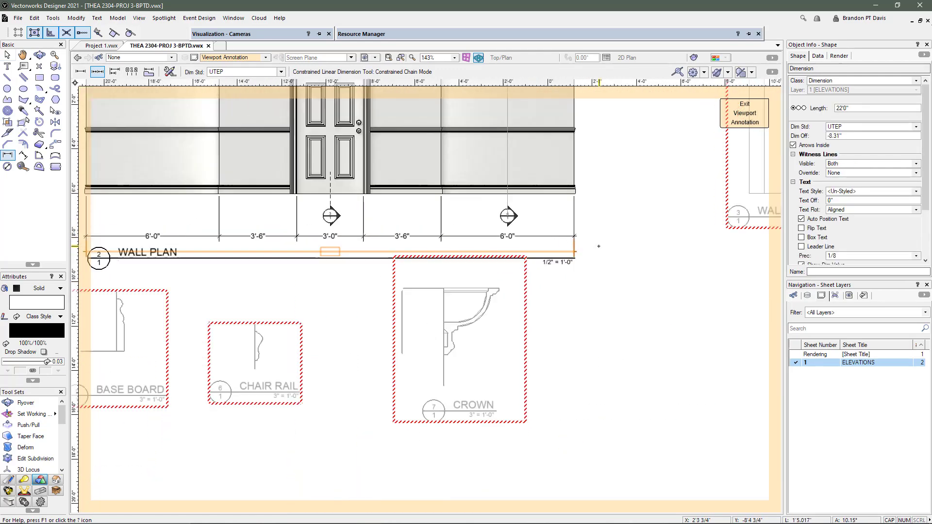
Step: Move the WALL PLAN drawing label straight down to clear the overall width dimension
scroll(377, 264, up, 2)
key(x)
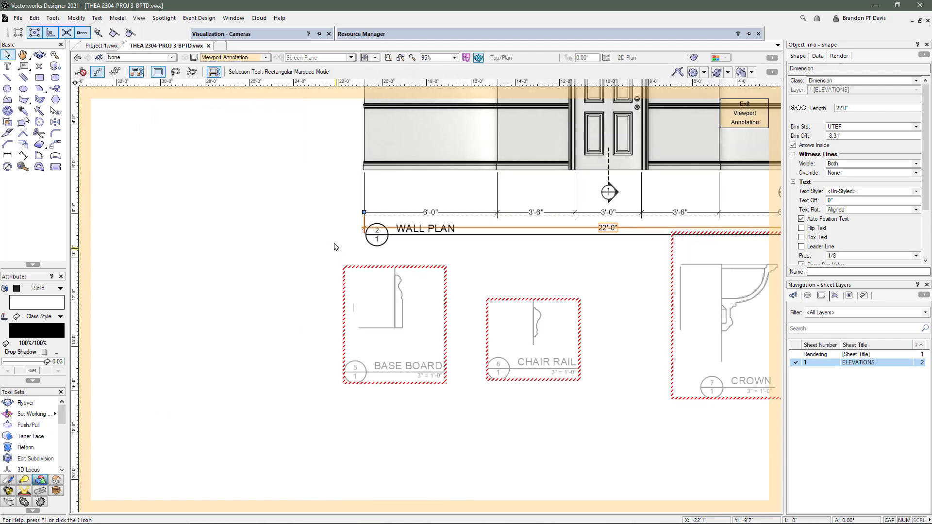
click(335, 247)
drag(377, 235, 376, 259)
click(270, 268)
Step: Add a vertical chain dimension beside the wall's right edge, from the floor to the chair rail's top and the crown's top
scroll(268, 270, down, 2)
scroll(474, 224, up, 2)
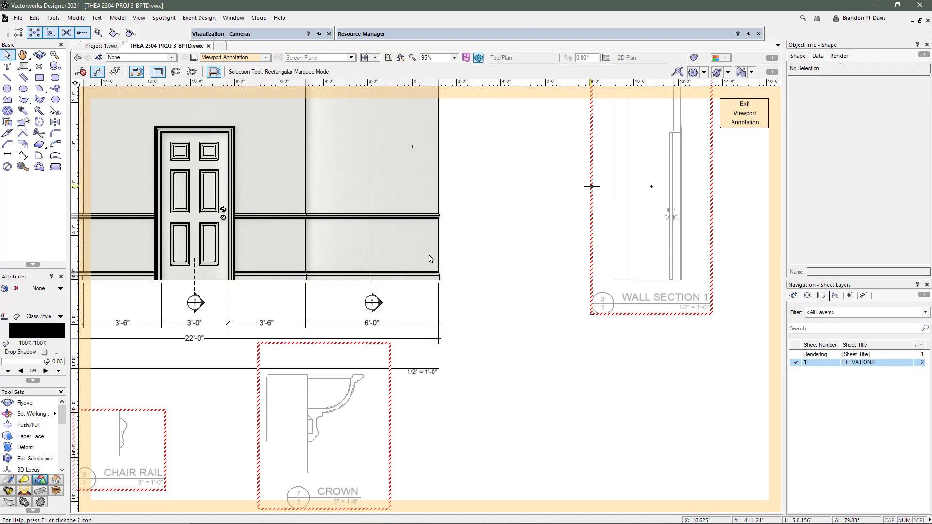
key(=)
scroll(447, 262, up, 2)
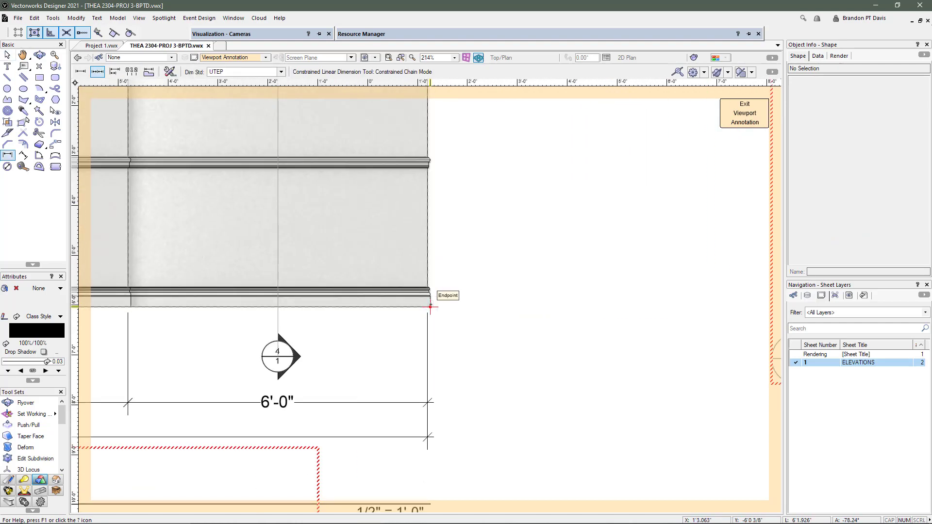
scroll(474, 200, up, 1)
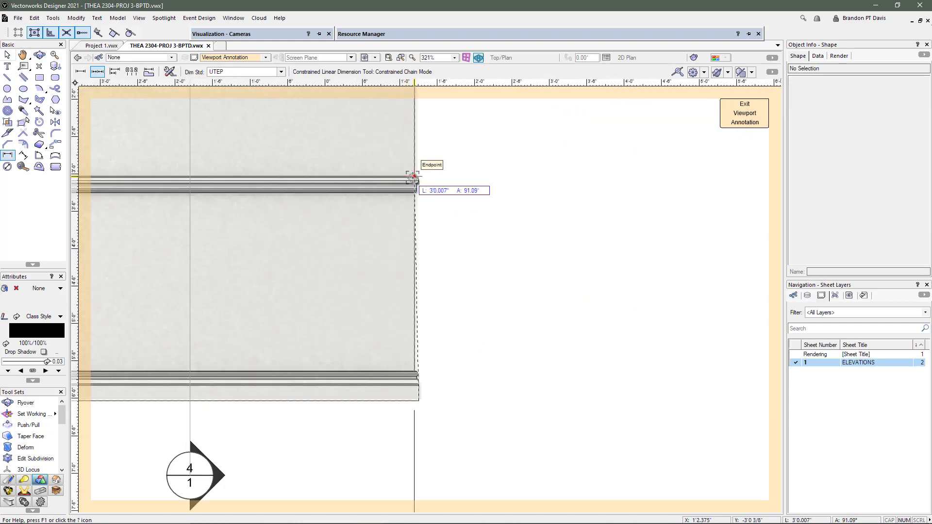
click(414, 176)
click(476, 180)
scroll(475, 170, down, 2)
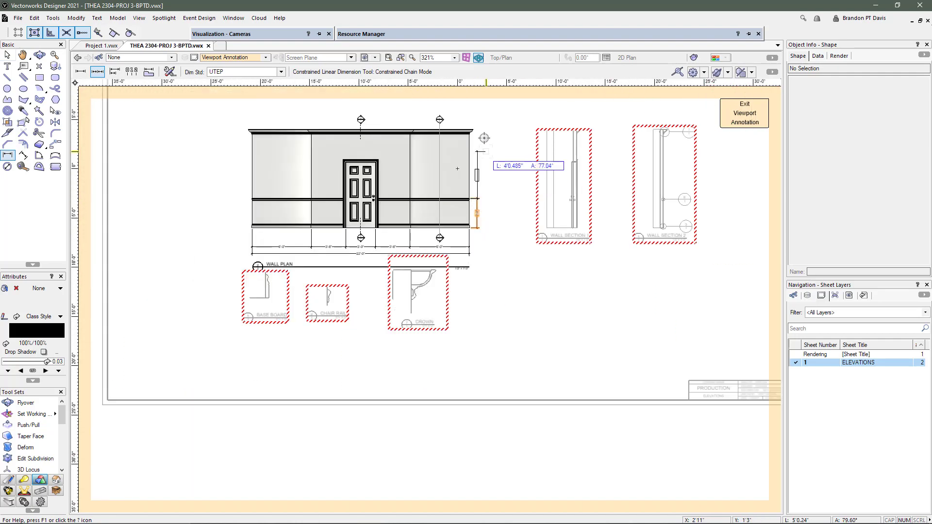
scroll(468, 100, up, 2)
double_click(455, 169)
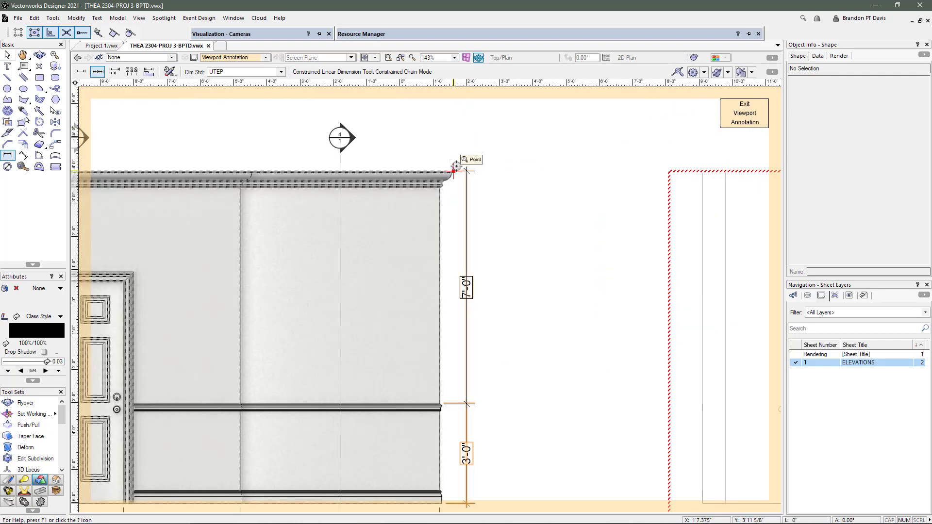
Step: Add an overall height dimension outside the vertical chain, from the floor to the top of the crown
scroll(468, 160, down, 1)
middle_drag(449, 413, 458, 362)
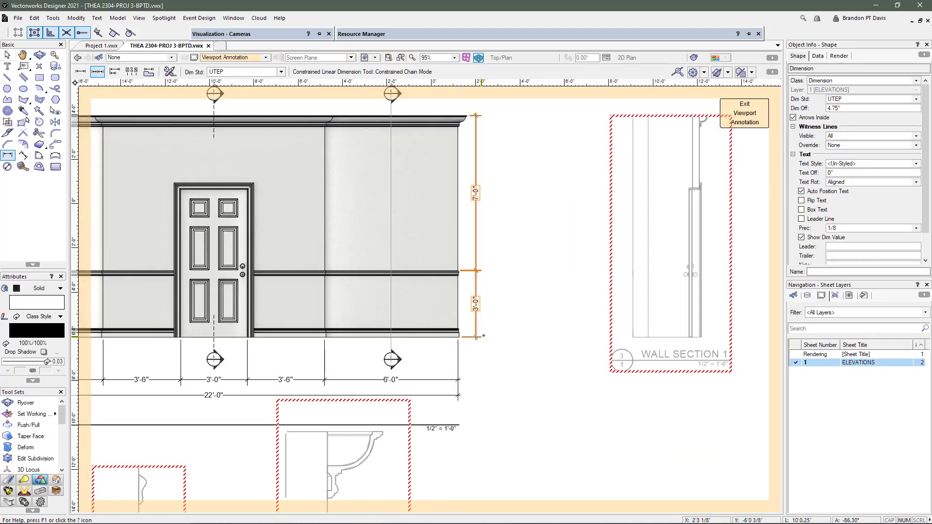
click(485, 115)
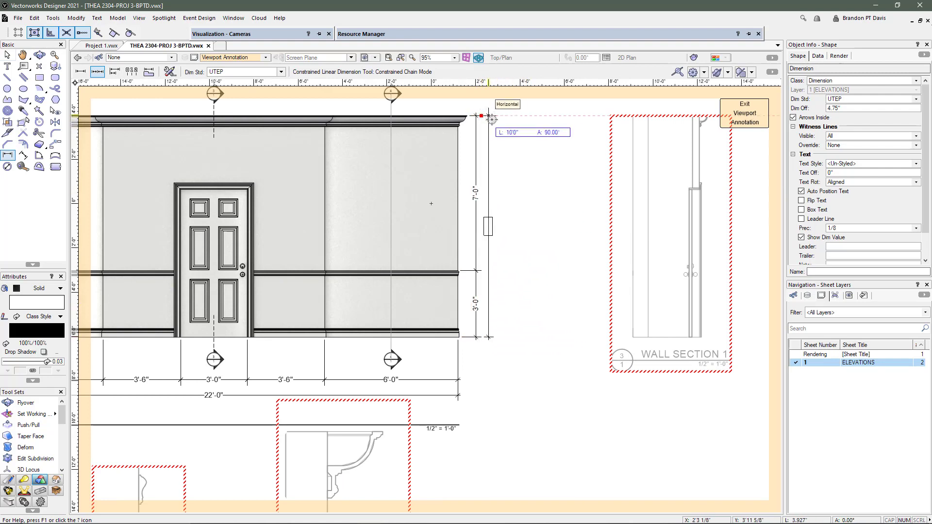
click(496, 140)
scroll(553, 238, down, 2)
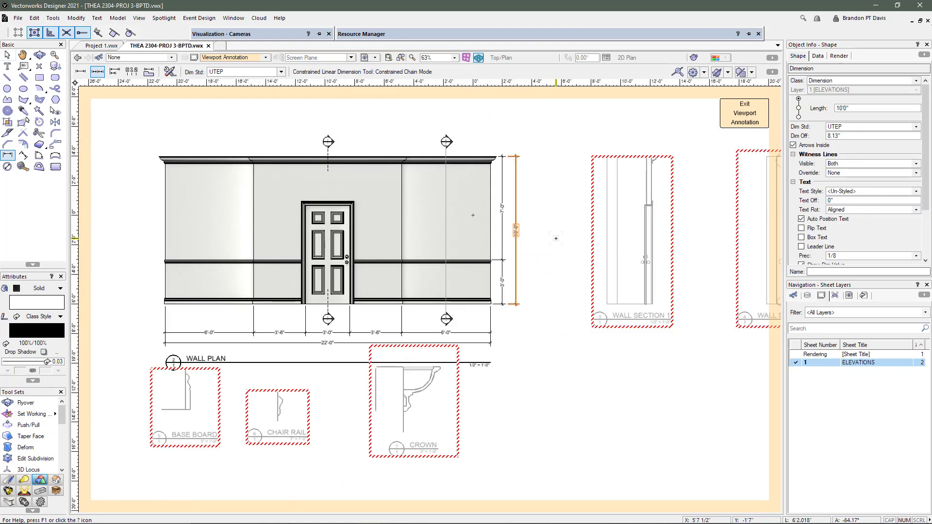
key(x)
key(x)
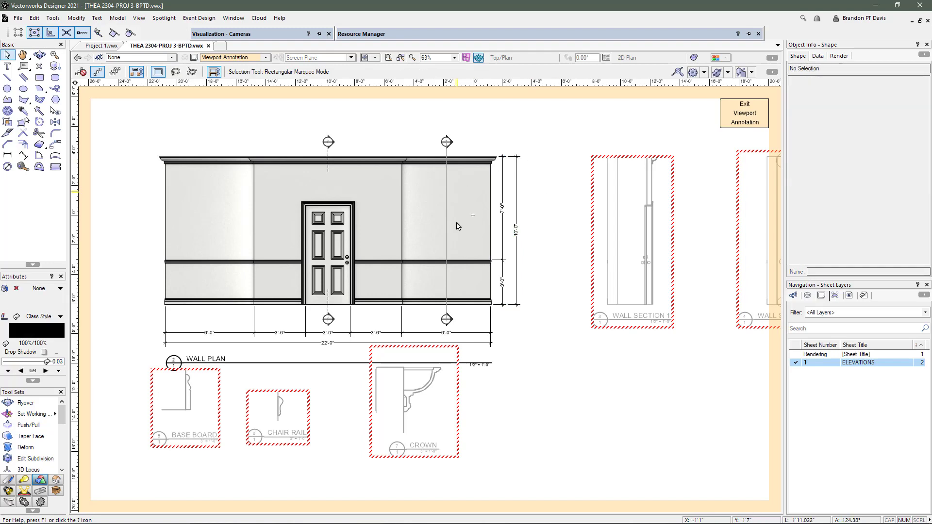
Step: Insert the Sectioned Man symbol from the project file's Figures 2D folder at floor level, outside the wall elevation's height dimensions
mouse_move(523, 38)
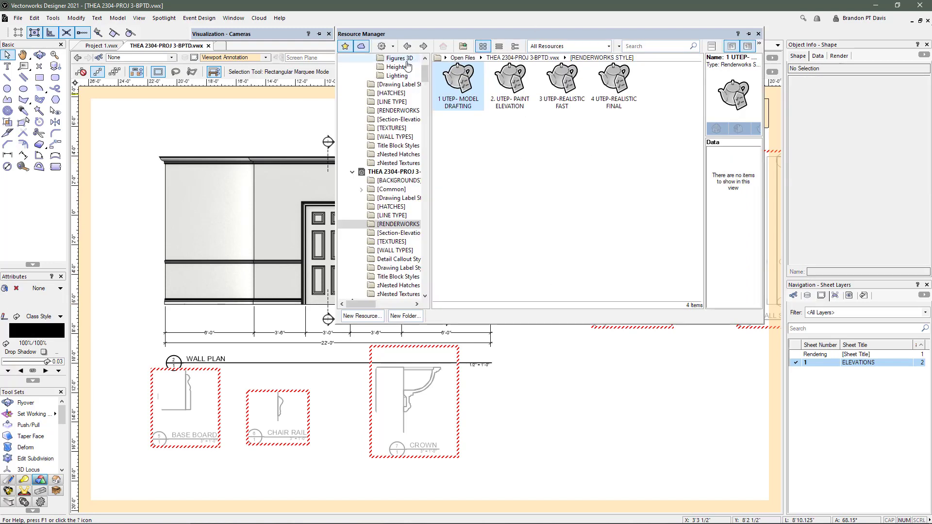
scroll(374, 194, up, 2)
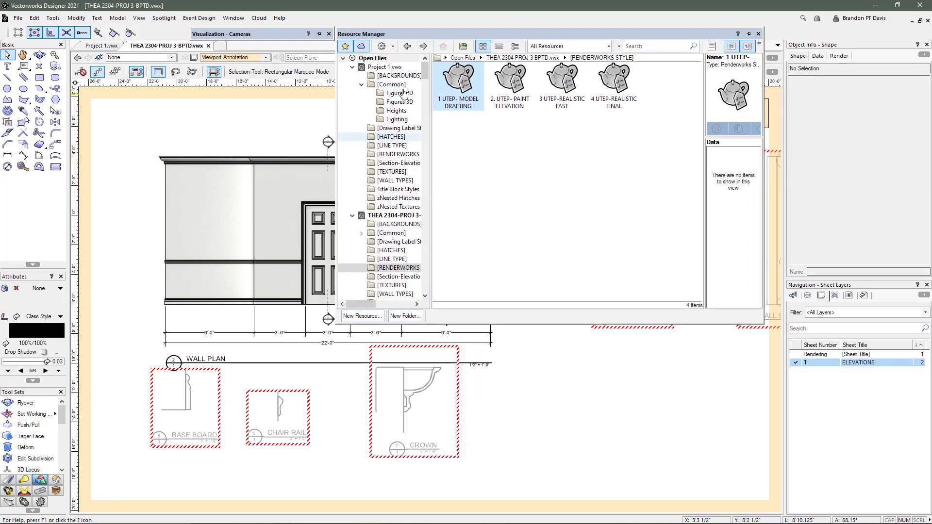
click(377, 215)
double_click(511, 90)
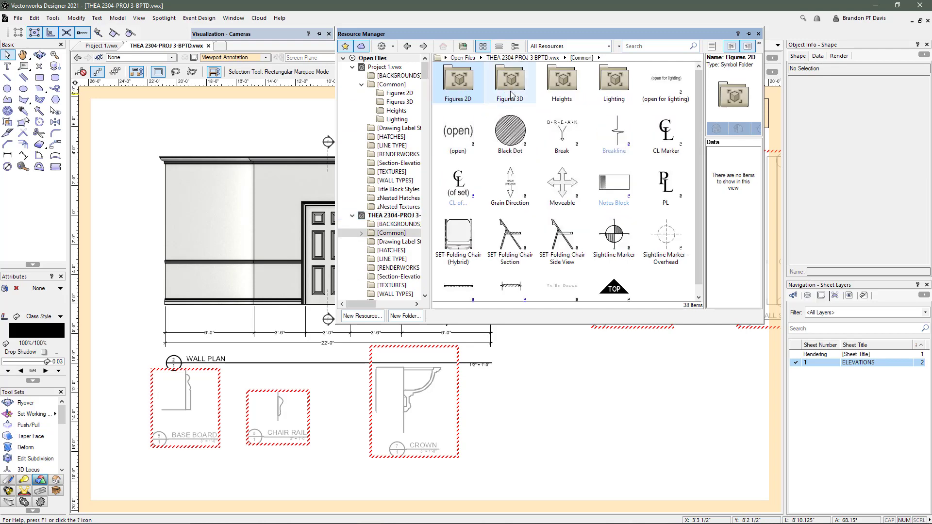
double_click(459, 90)
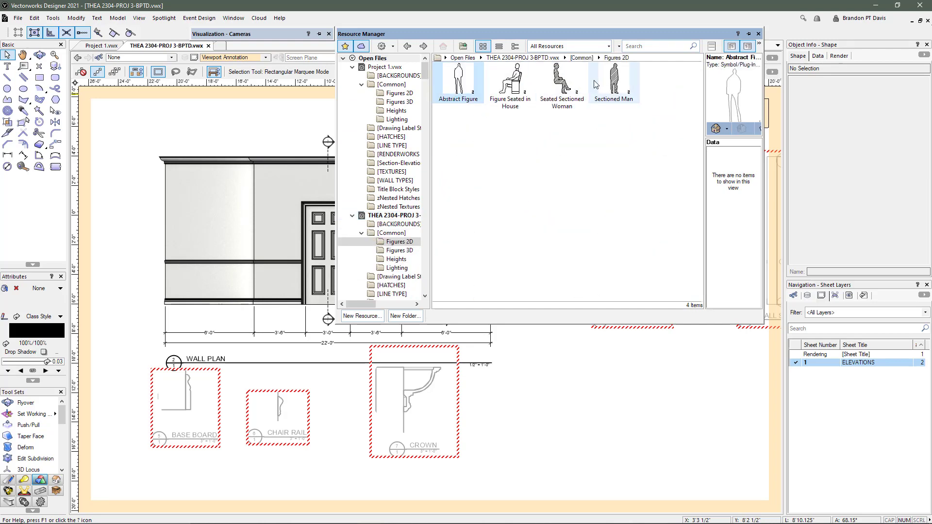
double_click(614, 82)
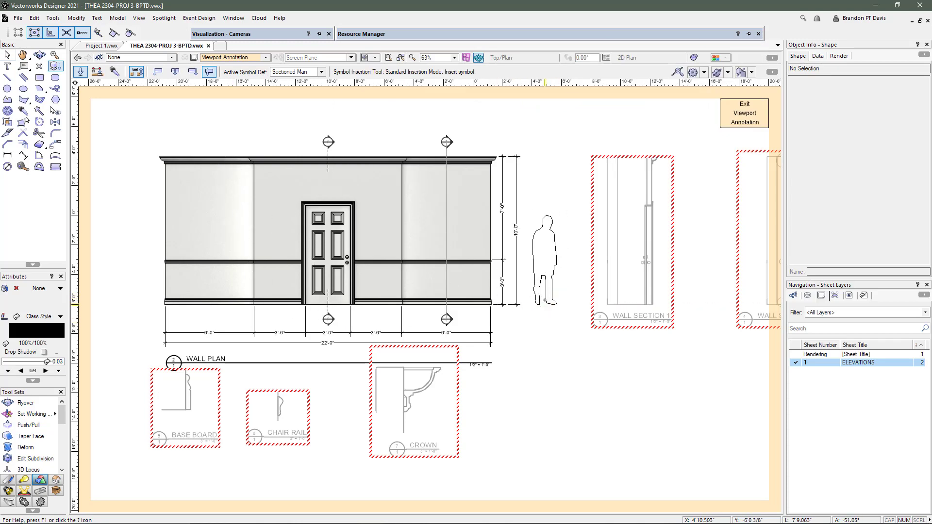
click(544, 304)
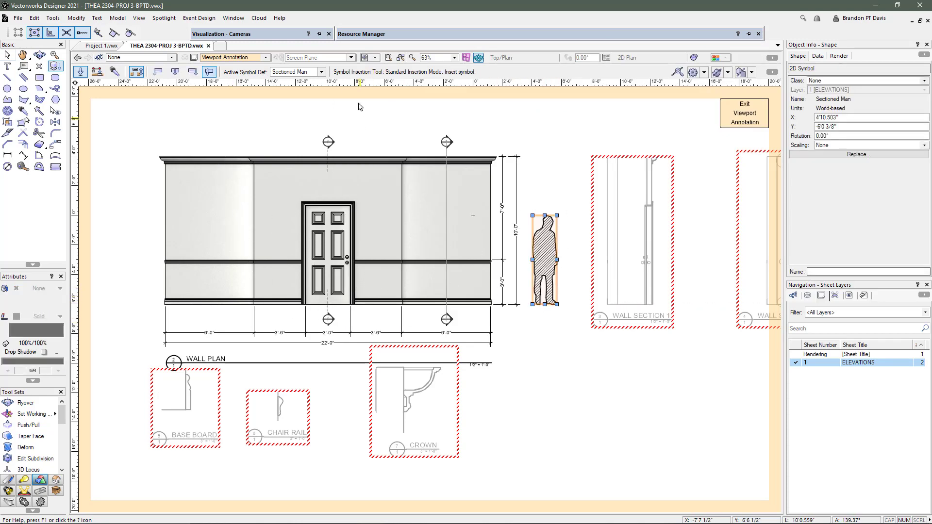
key(x)
key(x)
scroll(545, 304, down, 1)
scroll(380, 318, up, 1)
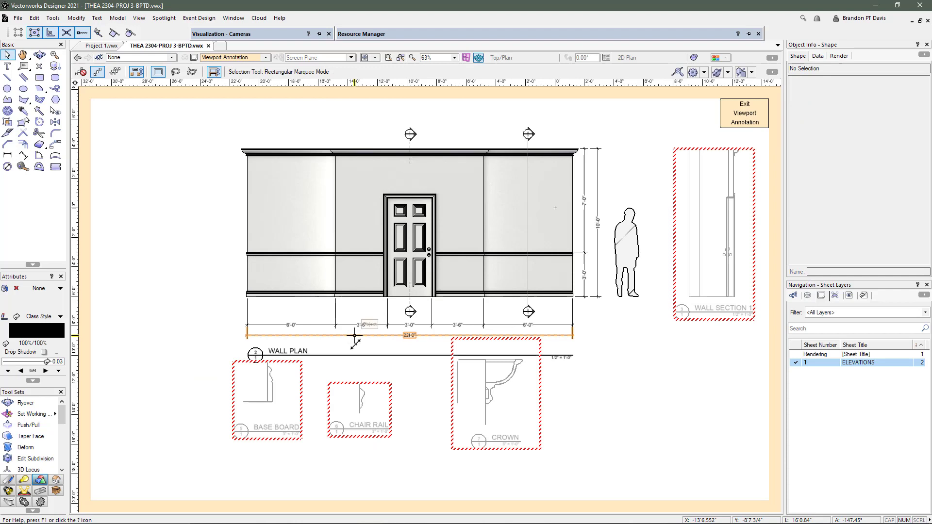
Step: Assign the Sectioned Man figure to the DRAWING LABELS class in the [SL] group
click(621, 249)
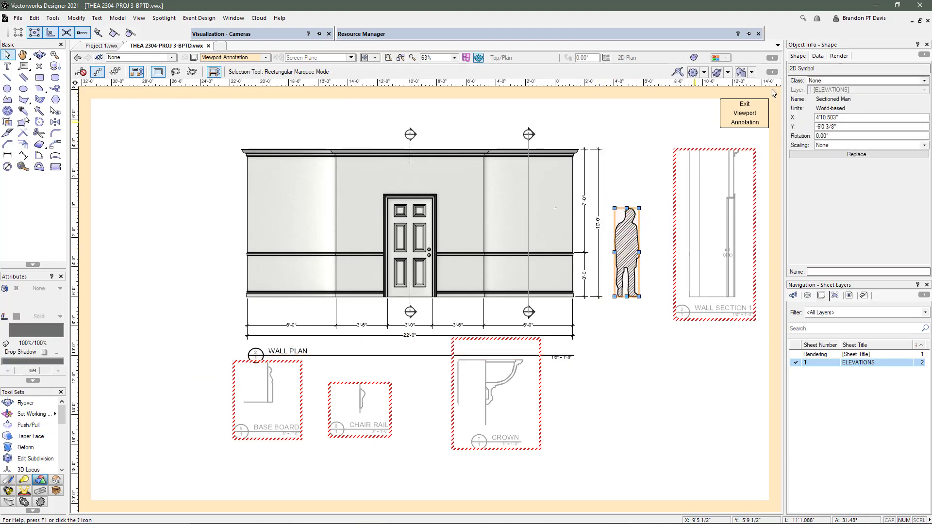
click(821, 81)
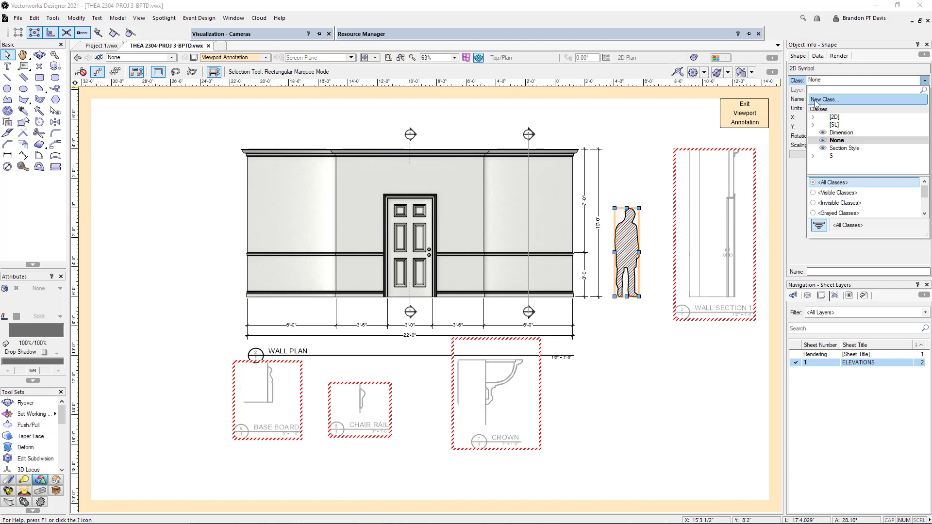
click(812, 126)
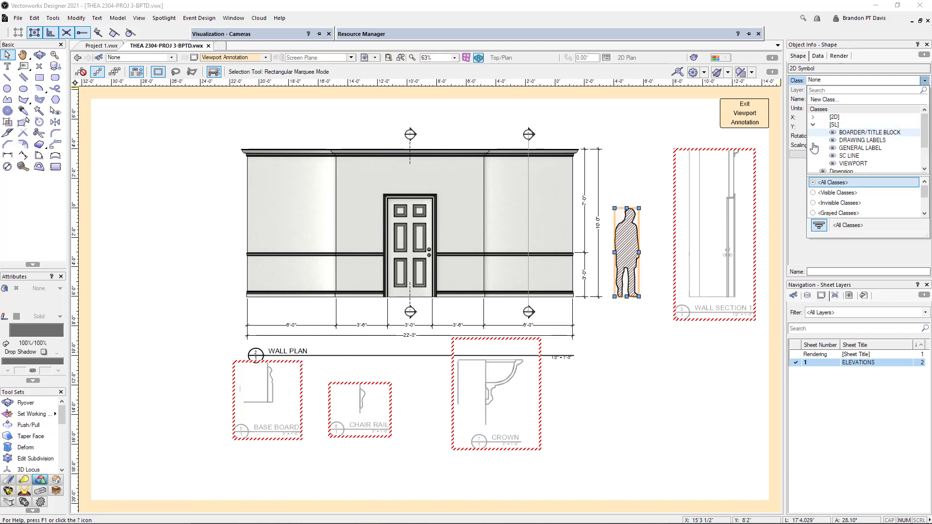
click(856, 140)
click(651, 264)
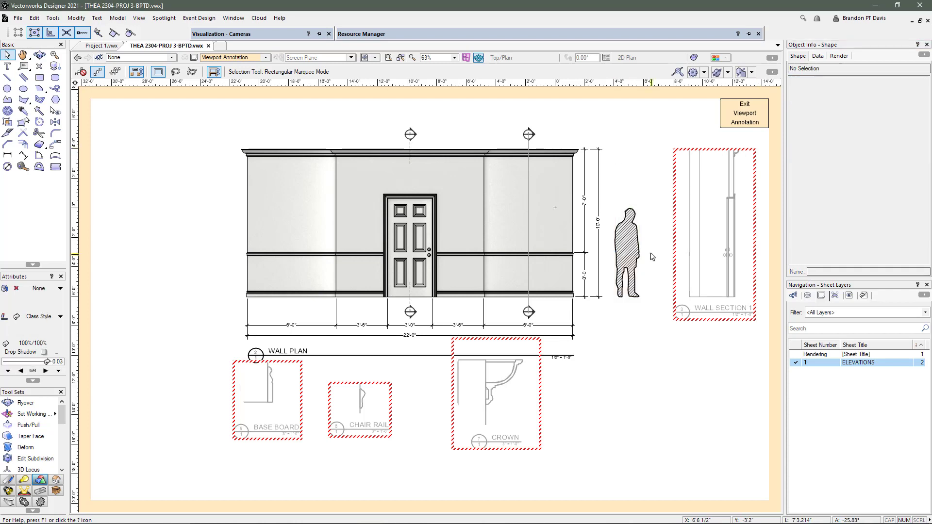
click(600, 168)
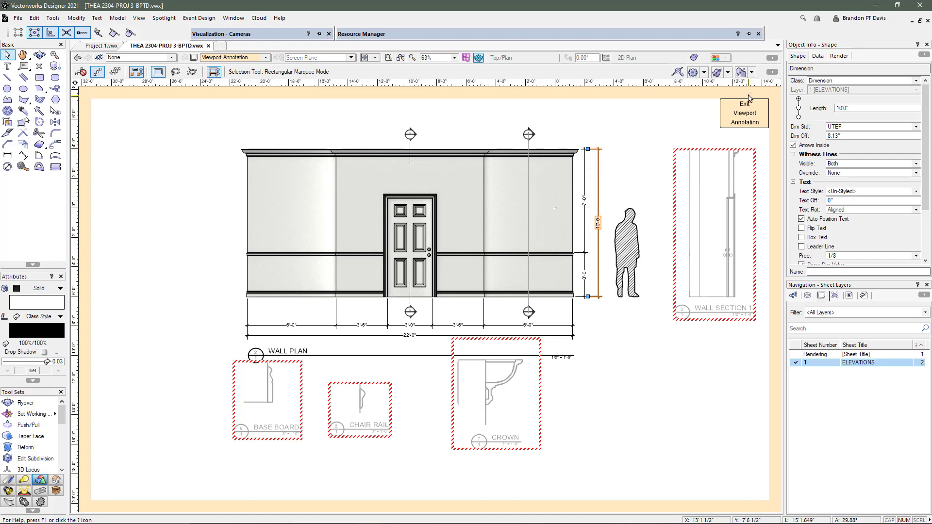
click(612, 333)
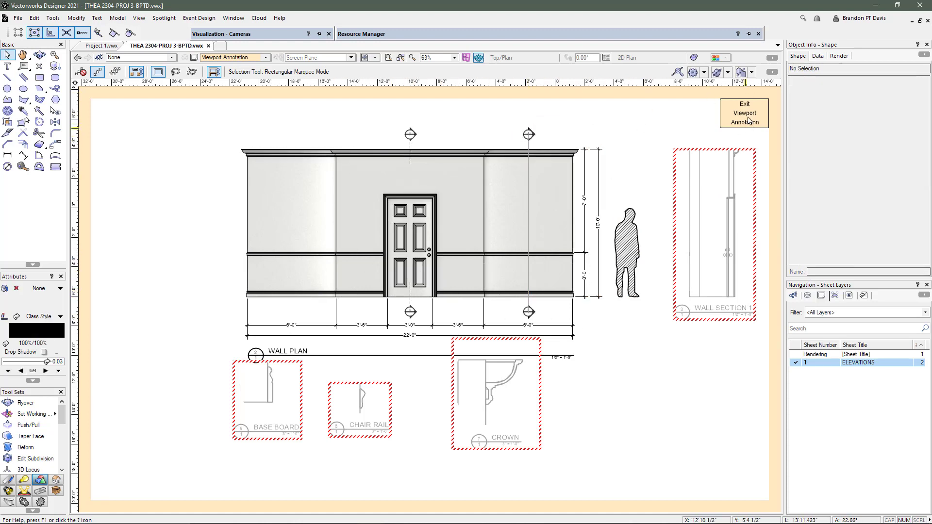
Step: Exit the annotation space and move the BASE BOARD, CHAIR RAIL and CROWN viewports straight down, clear of the elevation's drawing label
click(748, 121)
click(563, 170)
scroll(257, 299, down, 3)
scroll(306, 338, up, 3)
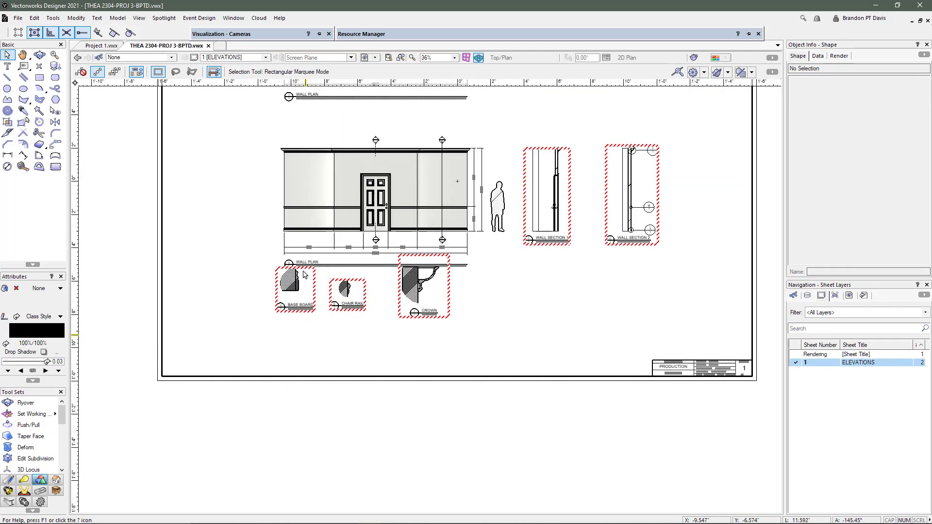
drag(478, 347, 245, 241)
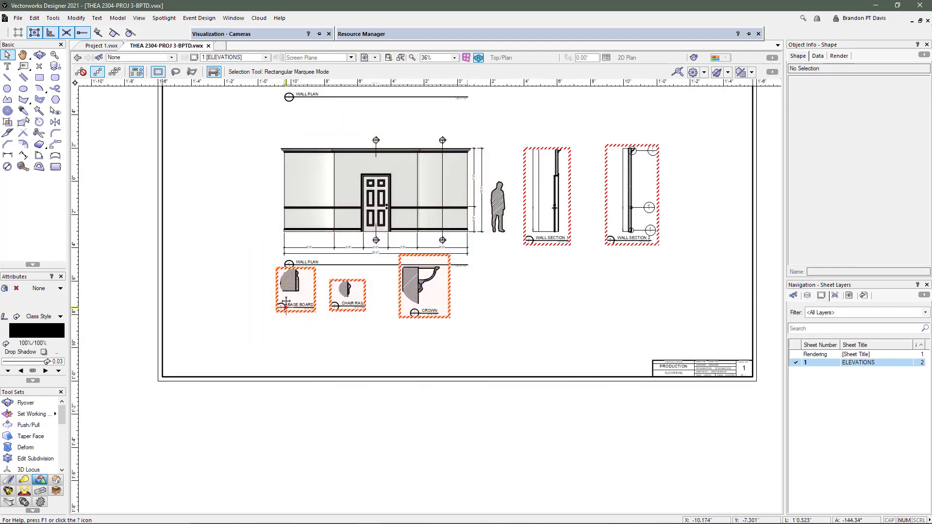
drag(275, 308, 276, 341)
click(601, 166)
Step: Open the WALL SECTION 1 viewport's annotations and move its drawing label straight down to make room for dimensions
scroll(541, 180, up, 2)
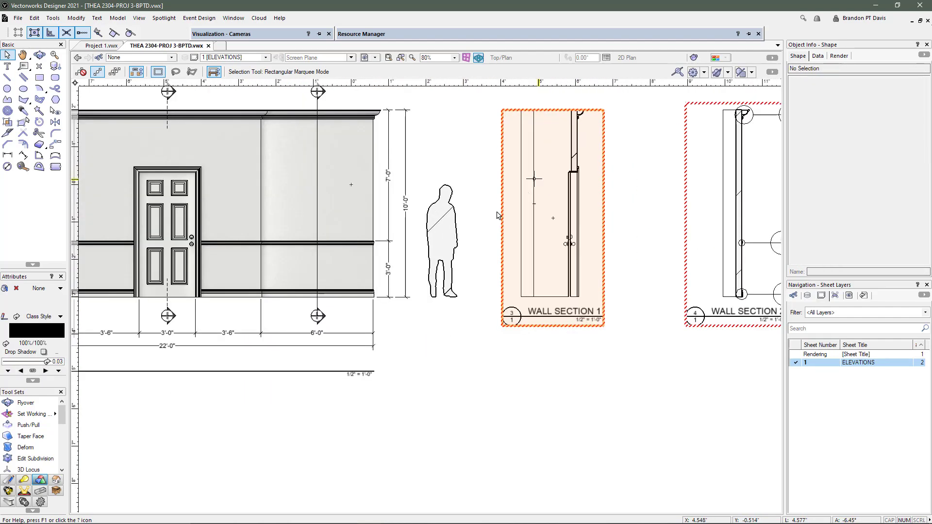
scroll(485, 235, down, 4)
scroll(563, 237, up, 5)
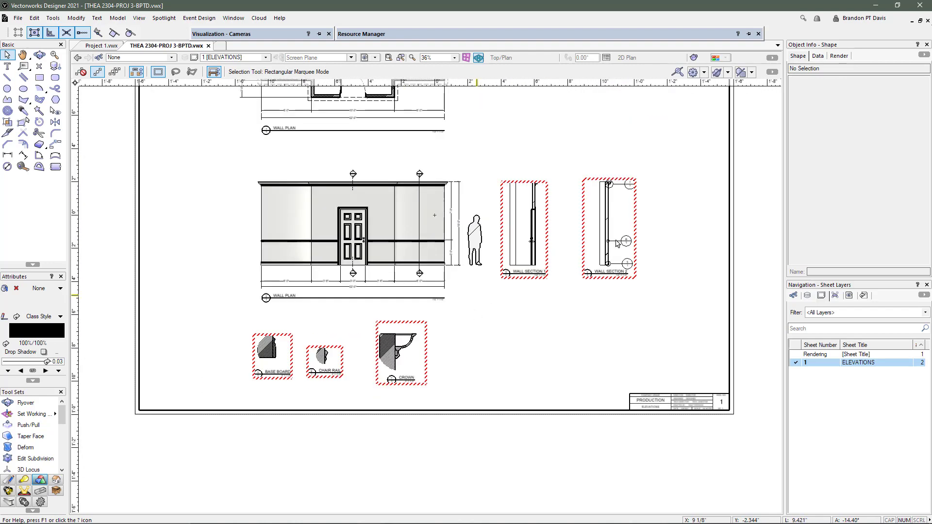
double_click(473, 212)
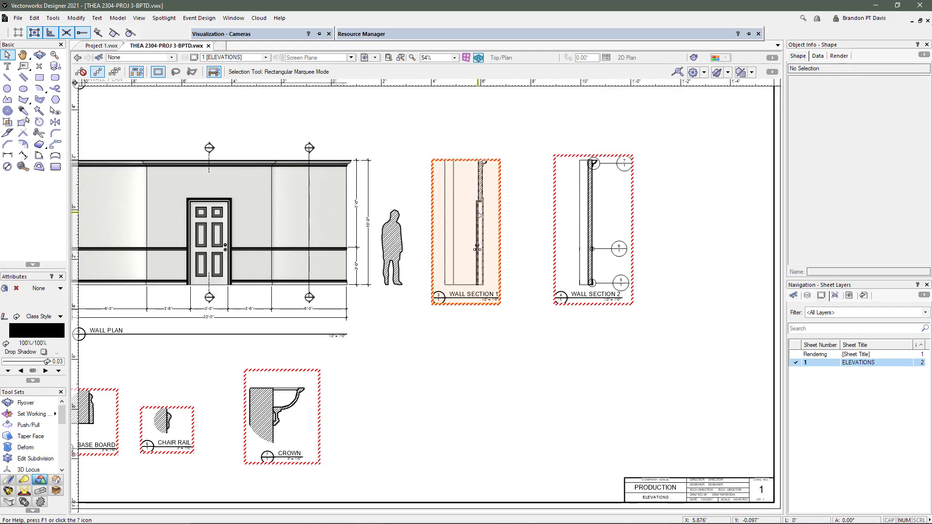
click(458, 374)
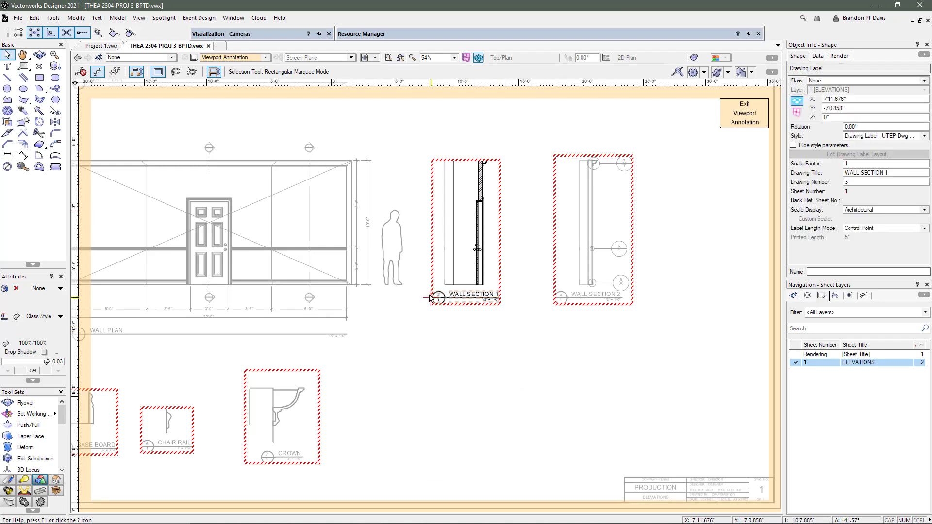
scroll(431, 298, up, 2)
drag(432, 298, 431, 356)
Step: Add a vertical chain dimension beside the wall section, from the floor to the head of the door opening and the crown's top
scroll(489, 246, up, 4)
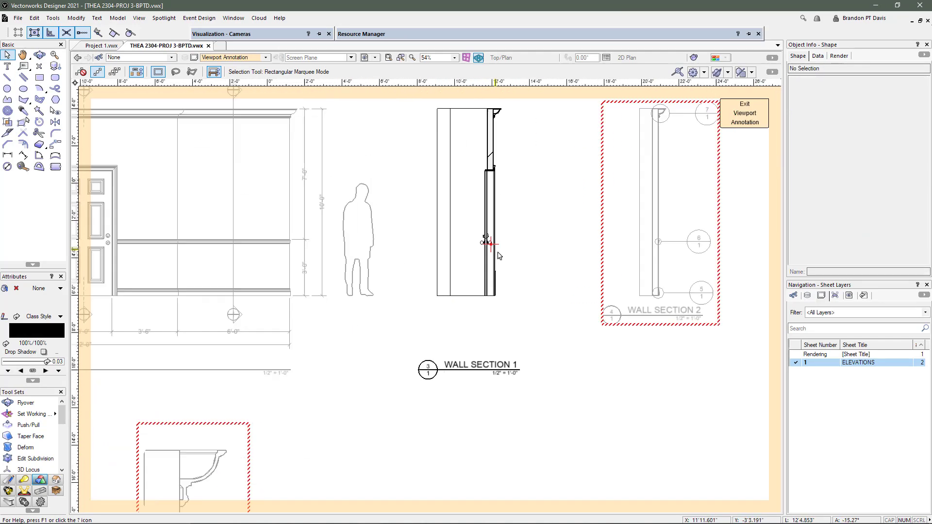
key(d)
scroll(489, 290, up, 2)
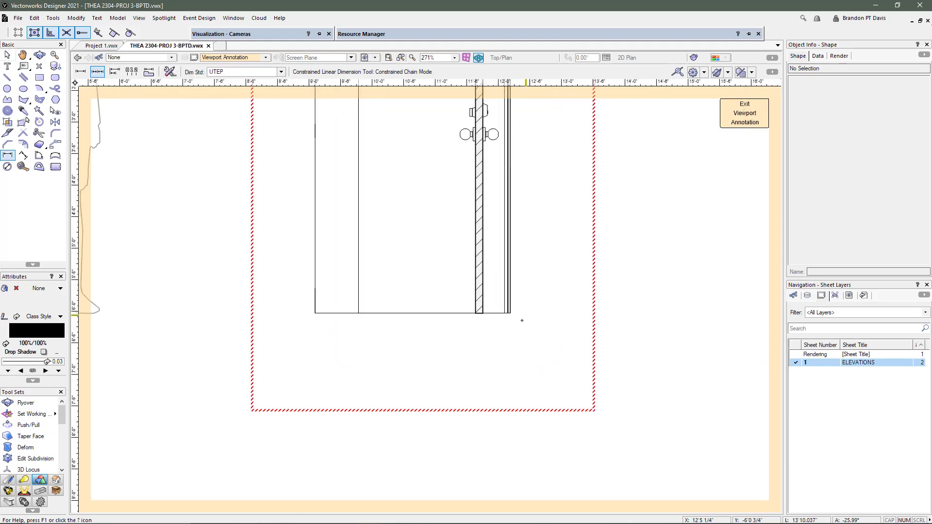
click(511, 316)
scroll(511, 315, down, 6)
scroll(519, 187, up, 12)
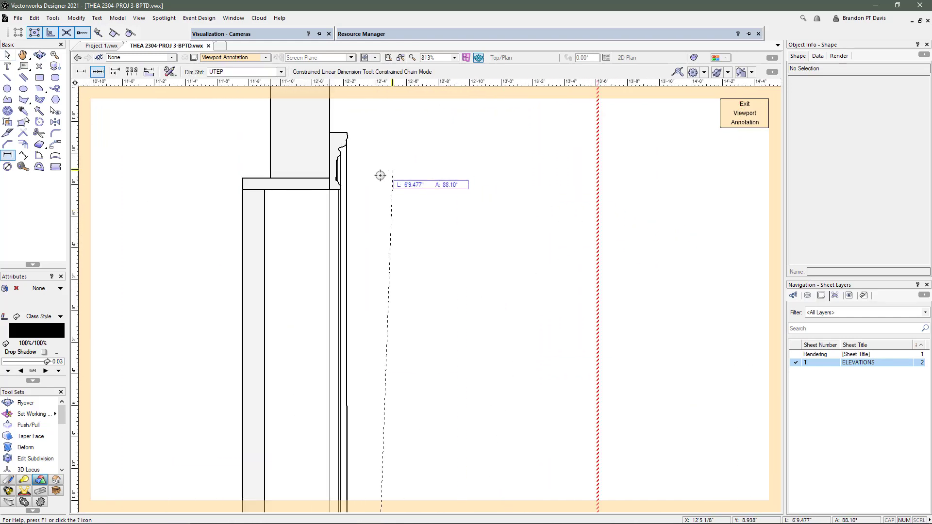
click(339, 190)
click(464, 193)
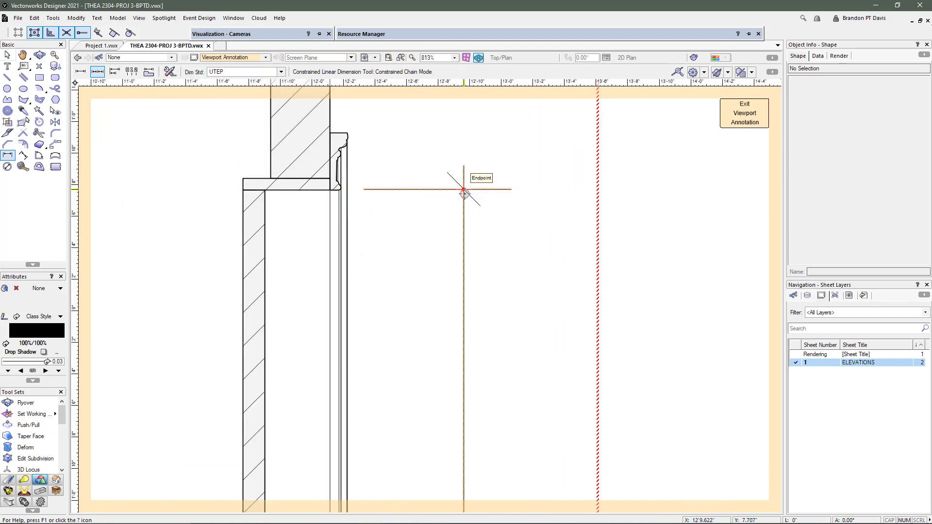
scroll(464, 193, down, 6)
scroll(481, 204, up, 10)
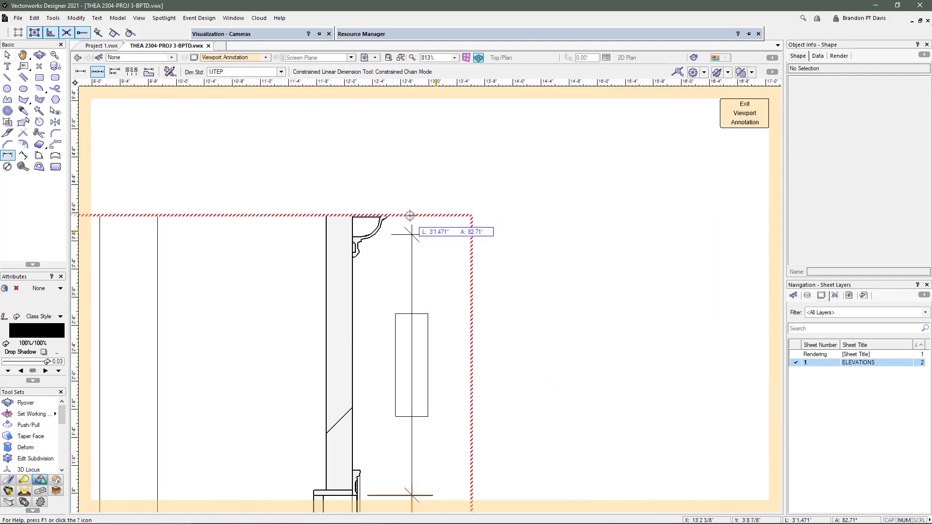
click(413, 213)
scroll(436, 213, down, 8)
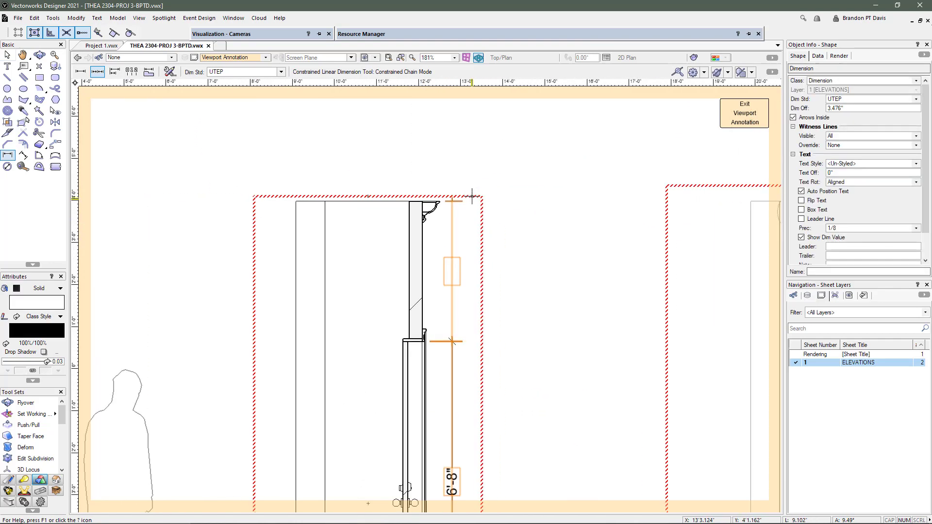
Step: Add an overall height dimension outside the wall section's vertical chain, from the floor to the top of the crown
scroll(470, 416, up, 2)
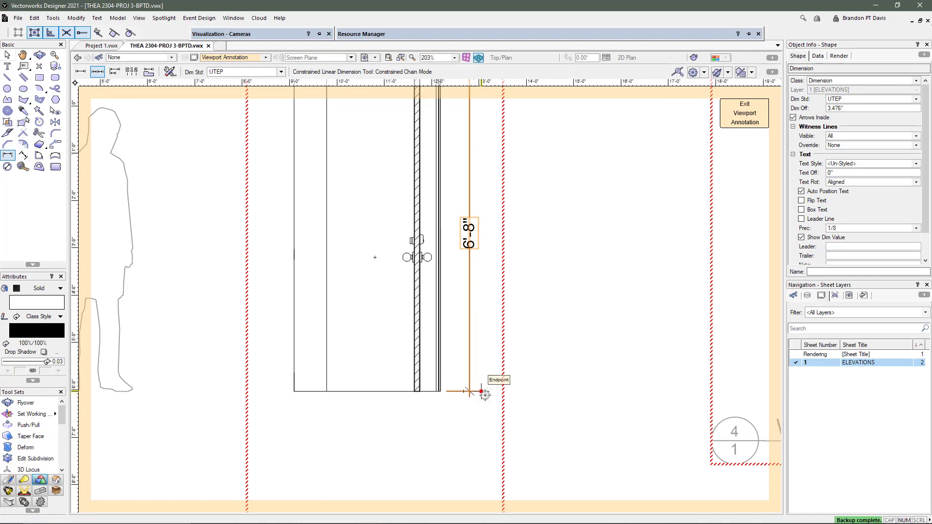
click(484, 395)
scroll(488, 386, down, 4)
scroll(476, 173, up, 4)
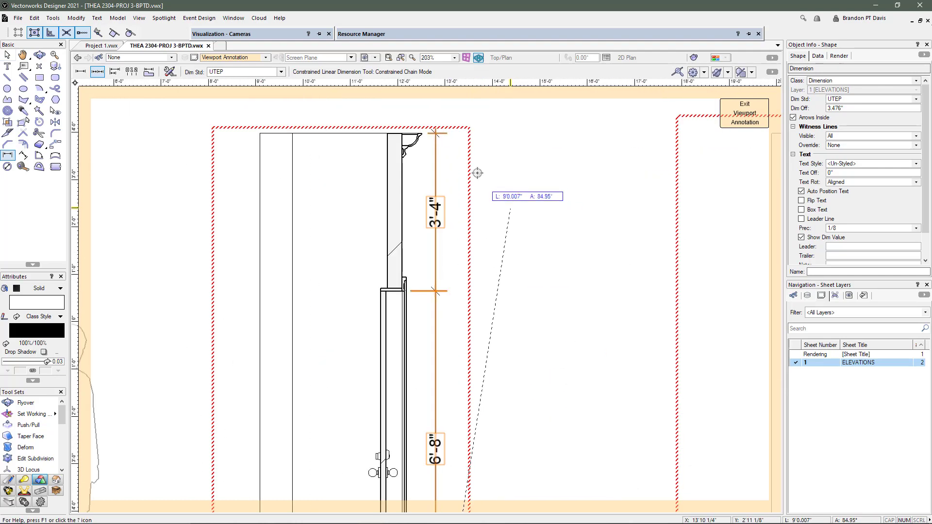
click(449, 134)
double_click(492, 146)
scroll(483, 145, down, 2)
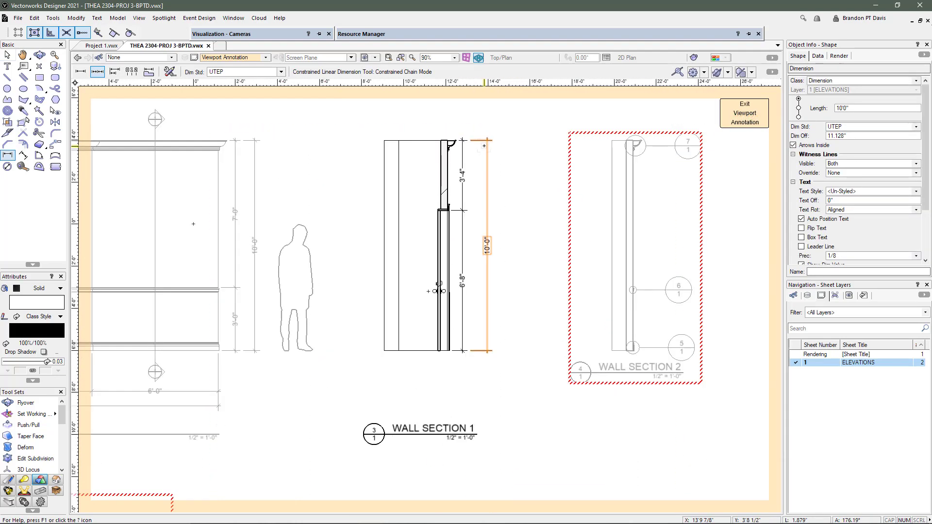
Step: Add a horizontal dimension beneath the wall section, from the door's back face to the wall's front face
scroll(436, 203, down, 2)
scroll(479, 306, up, 6)
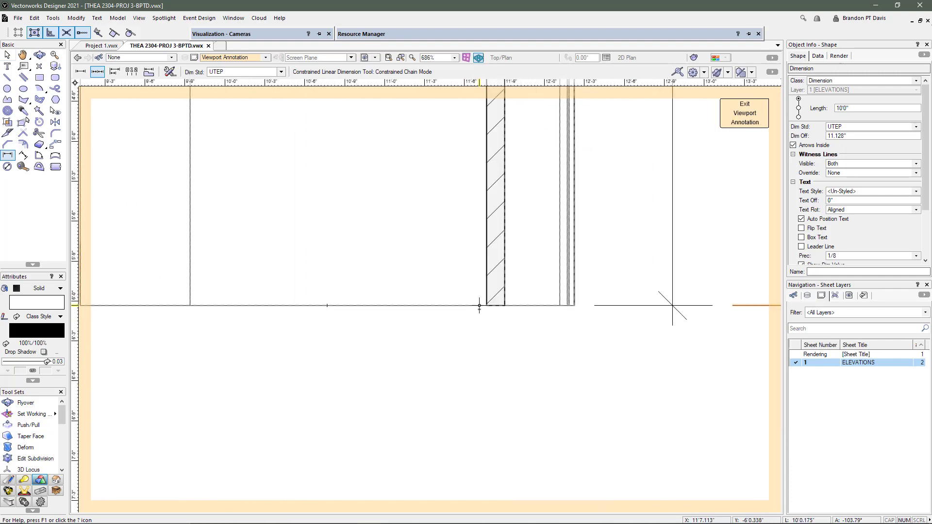
click(554, 308)
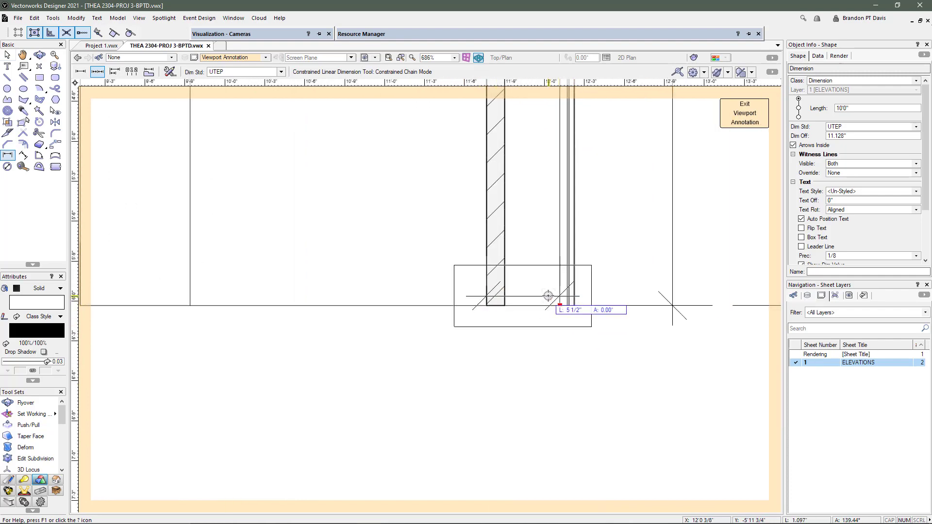
scroll(551, 318, down, 3)
scroll(549, 320, down, 2)
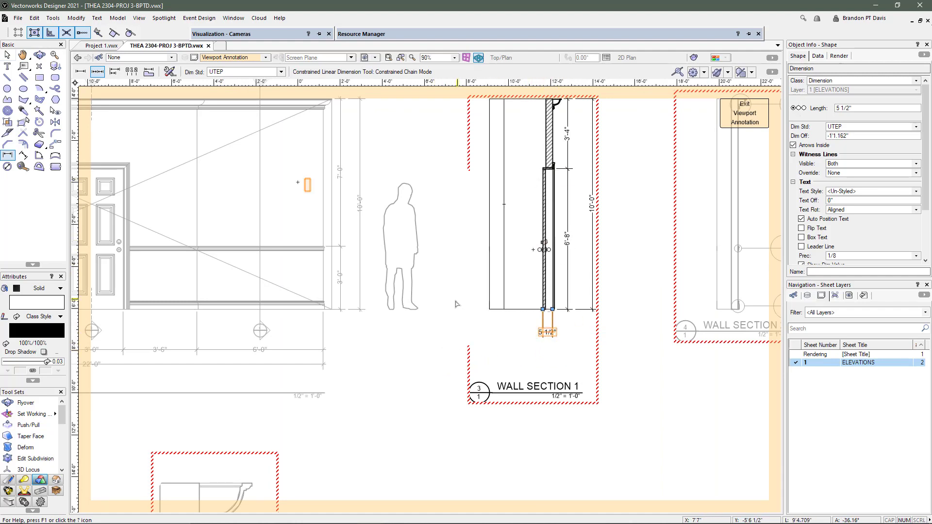
key(x)
scroll(575, 205, up, 2)
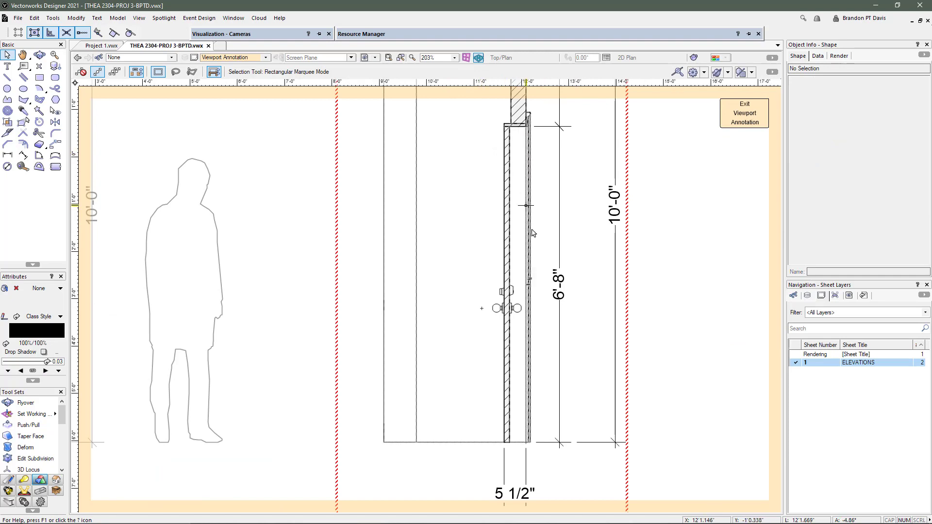
scroll(532, 233, down, 3)
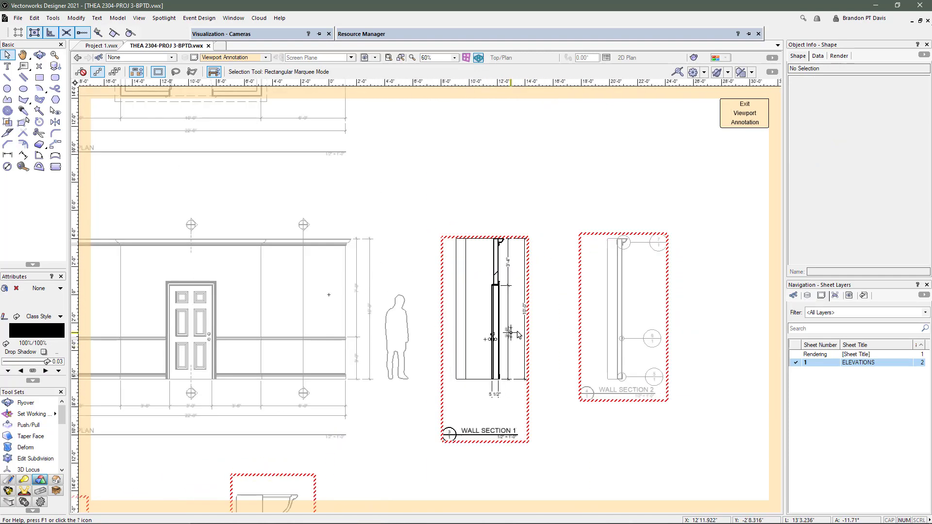
scroll(478, 381, up, 1)
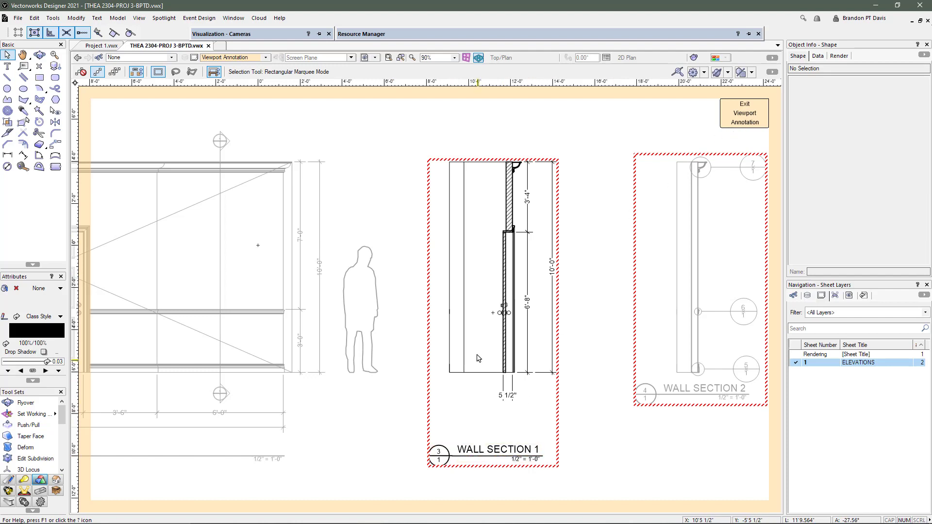
scroll(477, 358, down, 1)
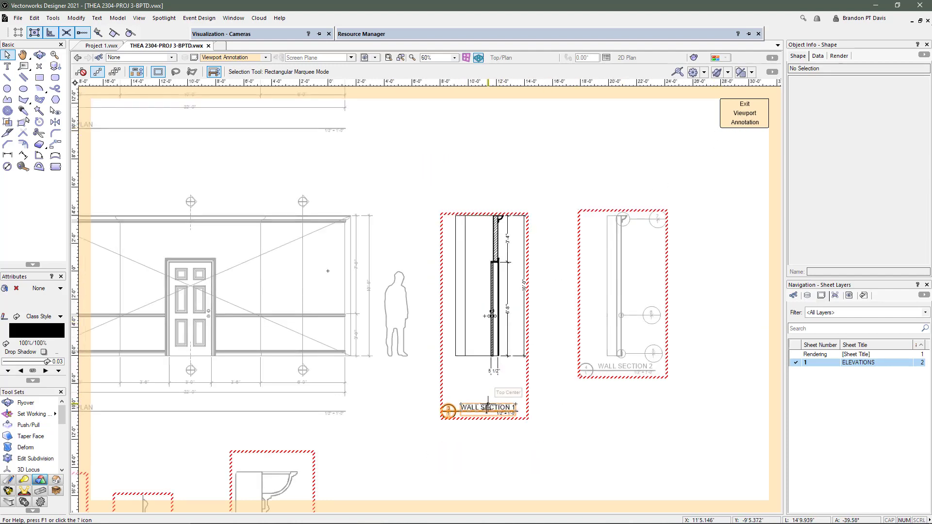
Step: Assign the WALL SECTION 1 drawing label to the [SL]-DRAWING LABELS class and exit the viewport's annotations
click(464, 411)
click(823, 80)
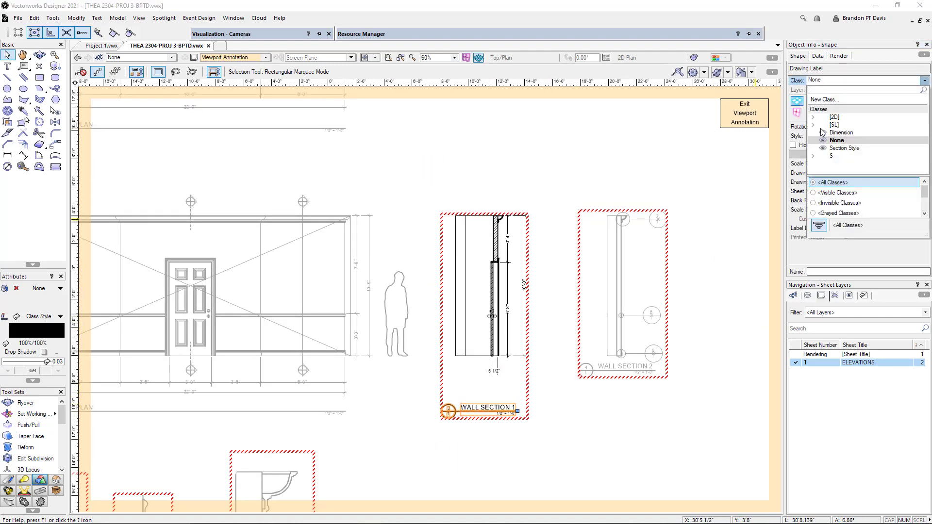
click(814, 124)
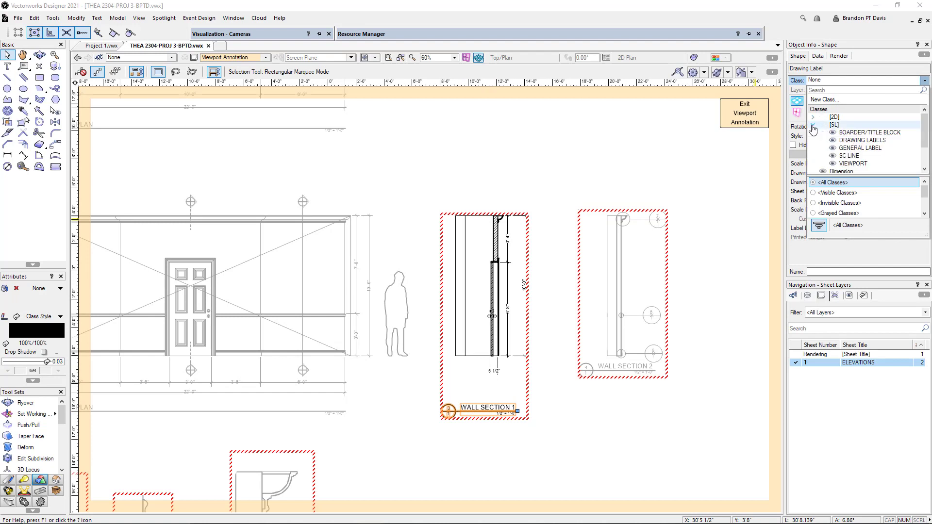
click(855, 140)
click(546, 208)
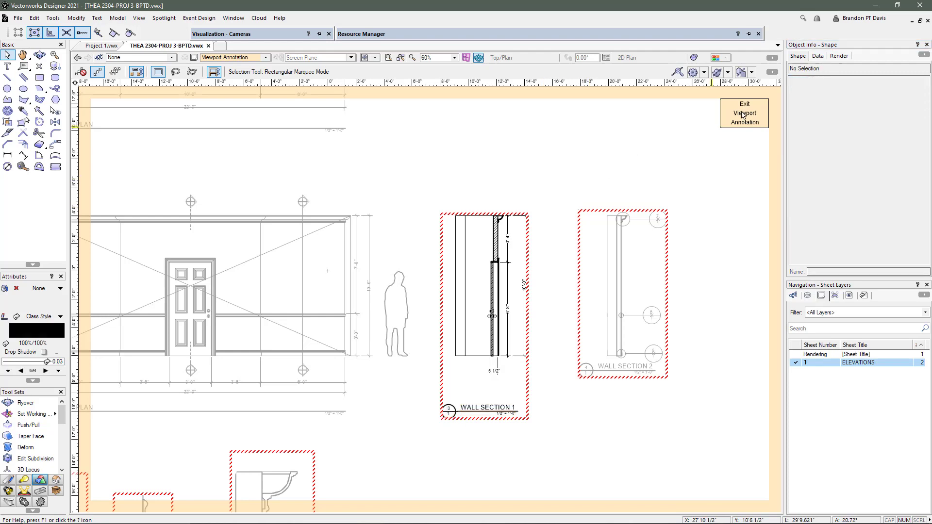
click(744, 113)
Step: Open the WALL SECTION 2 viewport's annotations and assign its three detail callouts to the [SL]-SC LINE class
double_click(580, 238)
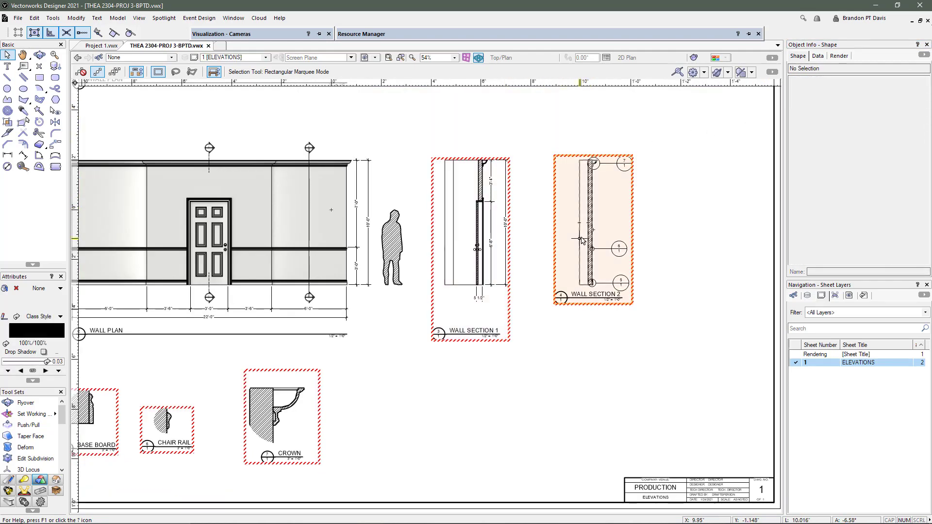
click(456, 377)
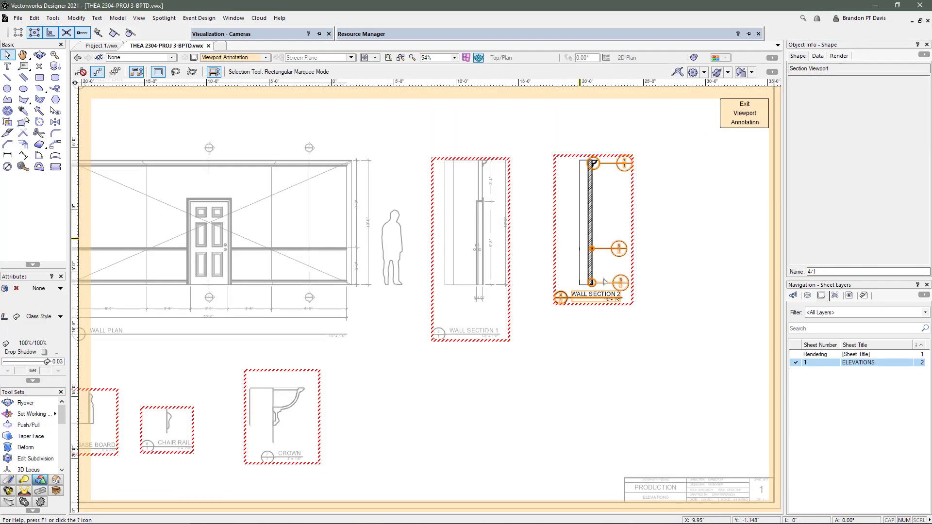
drag(670, 316, 579, 138)
click(831, 81)
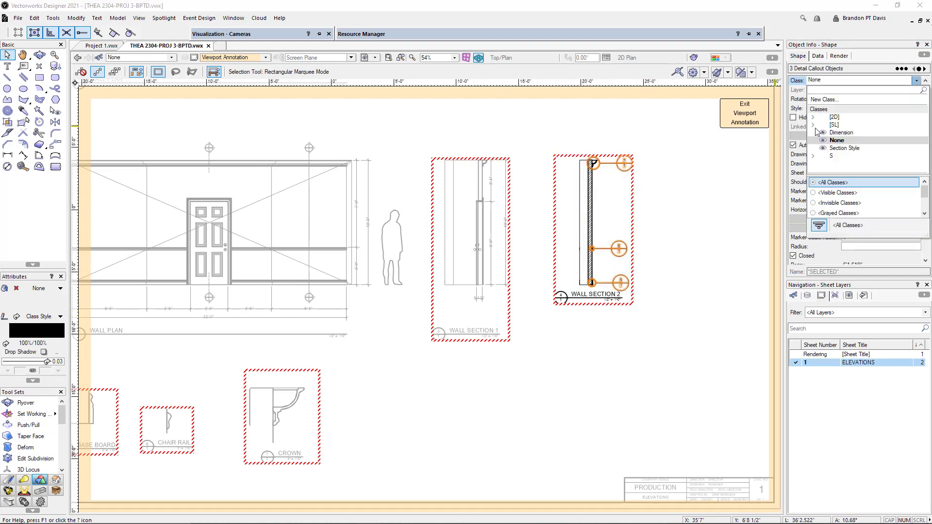
click(813, 125)
scroll(846, 134, down, 1)
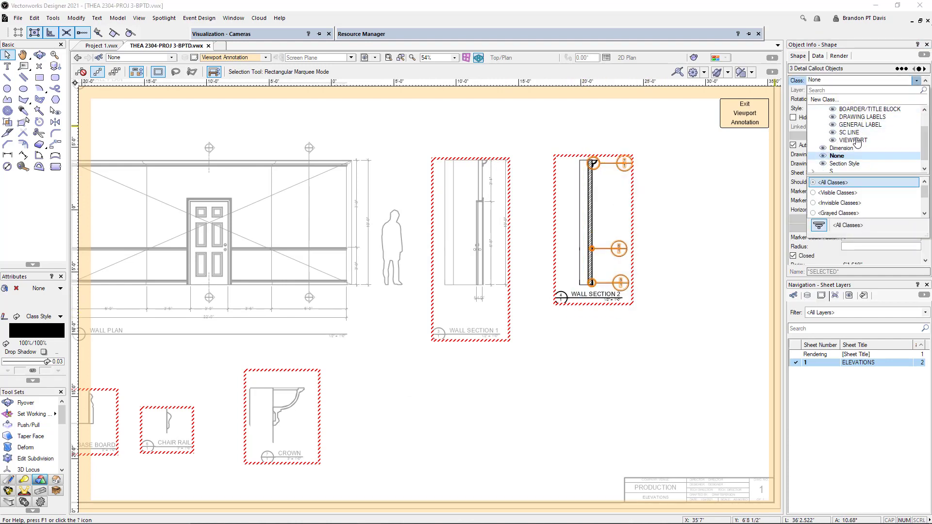
scroll(850, 141, up, 1)
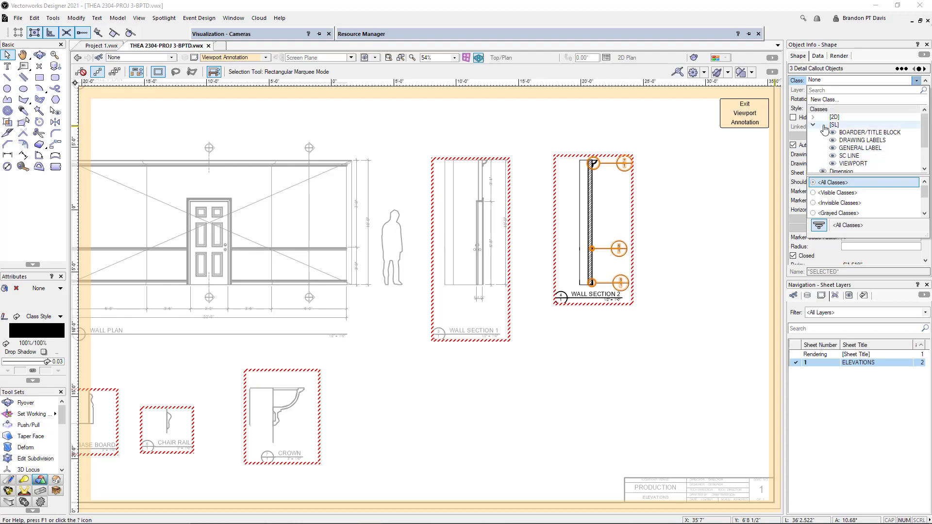
click(850, 156)
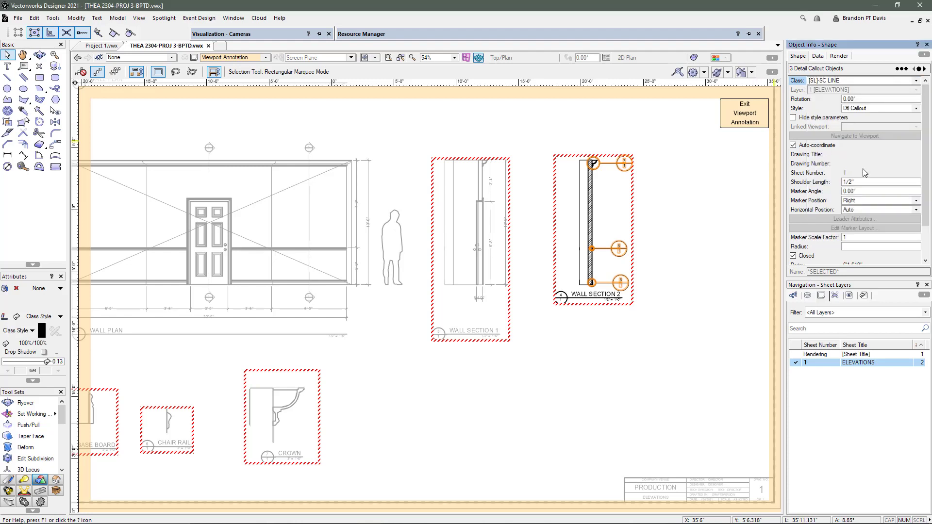
Step: Set the marker scale factor of the three selected detail callouts to 0.5
scroll(841, 203, down, 1)
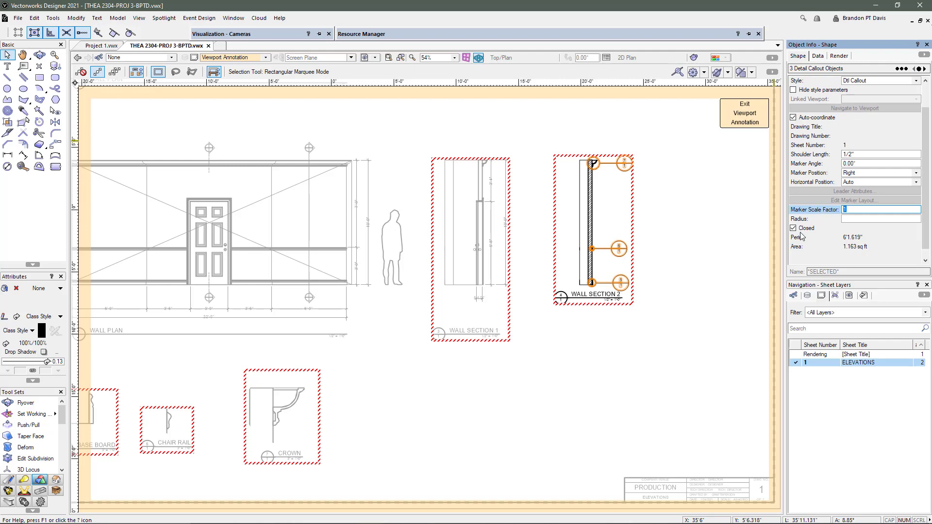
text(.5)
key(Return)
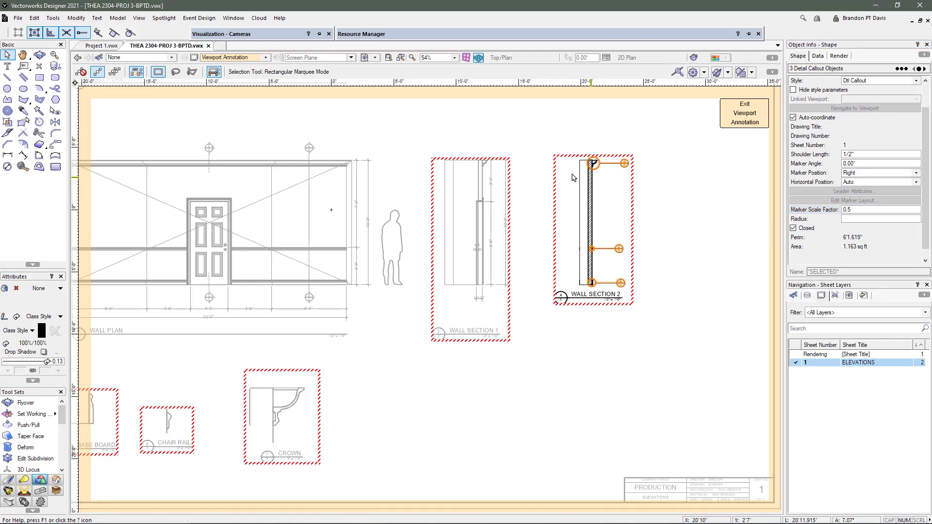
Step: Turn the crown callout's marker upright above its leader at 90° and pull the leader's corner closer to the wall
scroll(588, 158, up, 4)
scroll(626, 145, down, 1)
middle_drag(626, 146, 470, 196)
click(601, 166)
click(552, 224)
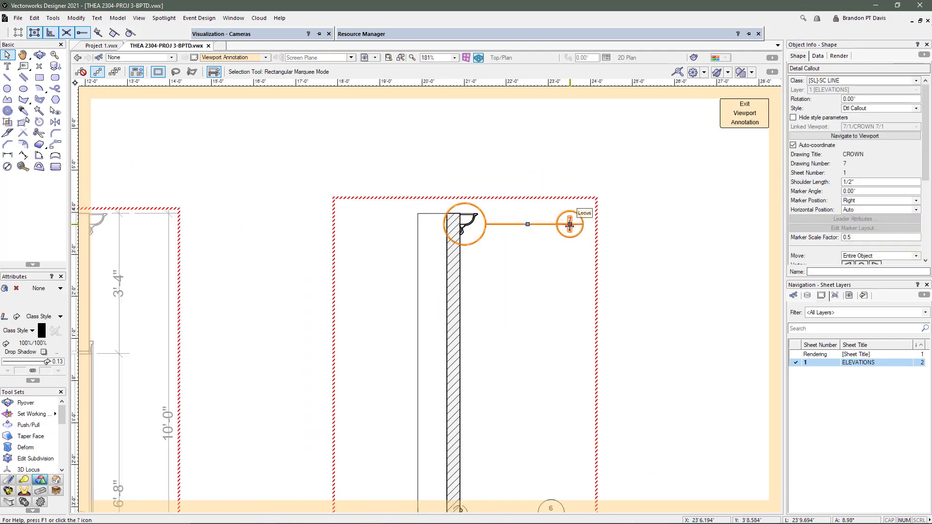
drag(570, 224, 528, 148)
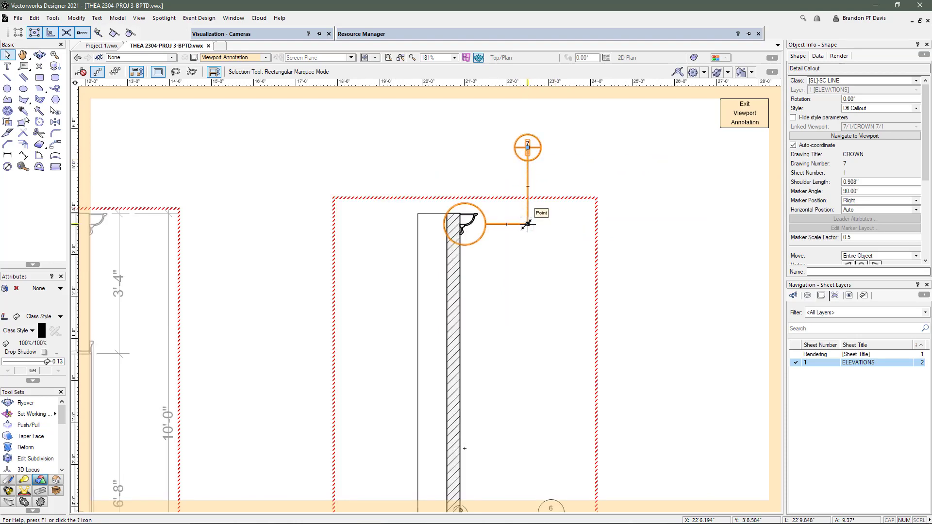
drag(528, 224, 506, 224)
Step: Turn the chair rail callout's marker upright above its leader and move the leader's corner closer to the wall
scroll(552, 171, down, 2)
scroll(540, 296, up, 1)
click(517, 336)
scroll(529, 342, up, 1)
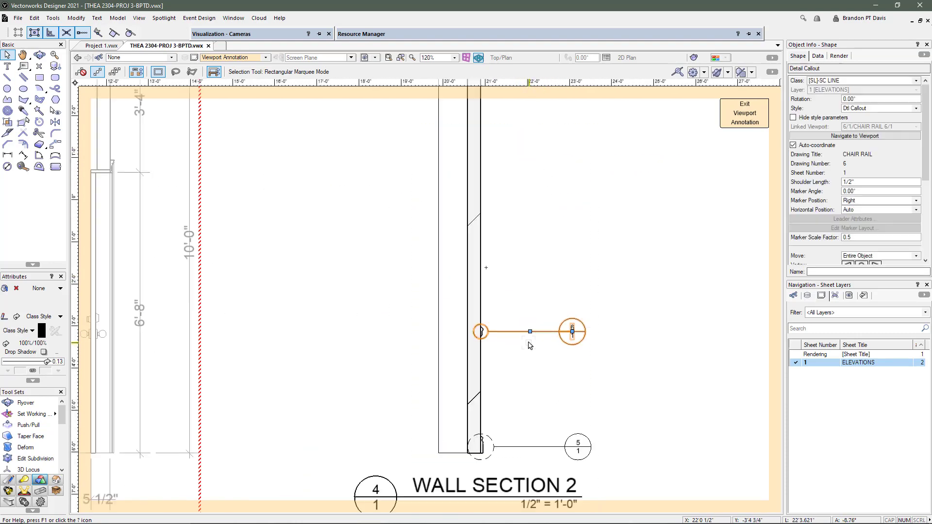
scroll(529, 345, up, 2)
mouse_move(594, 322)
mouse_down()
mouse_move(539, 270)
mouse_move(530, 245)
mouse_up()
drag(531, 327, 499, 326)
click(561, 256)
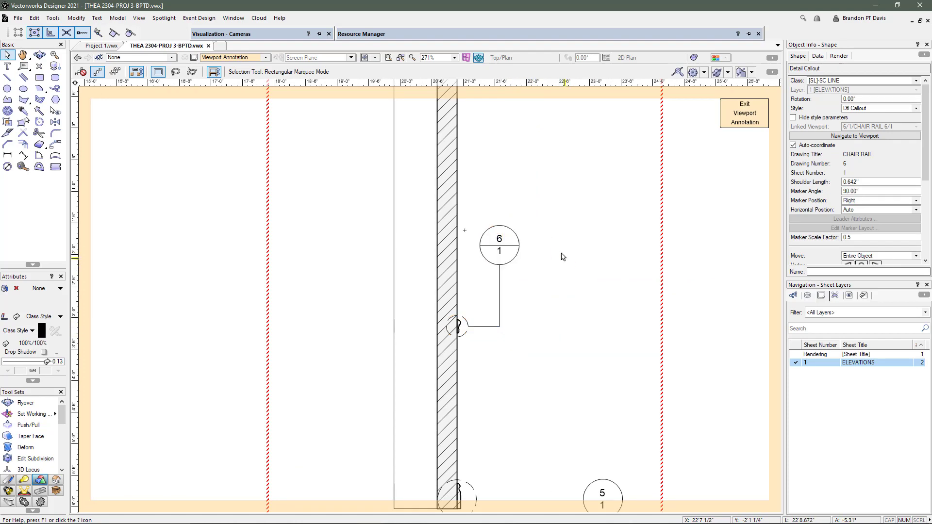
Step: Turn the base board callout's marker upright above its leader and move the leader's corner closer to the wall
scroll(561, 255, down, 2)
scroll(547, 366, up, 1)
click(562, 362)
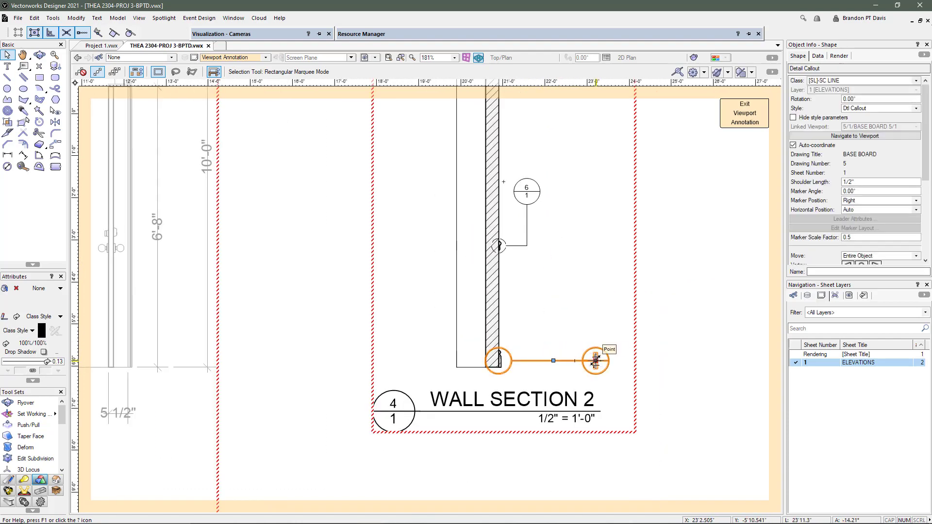
drag(595, 359, 548, 303)
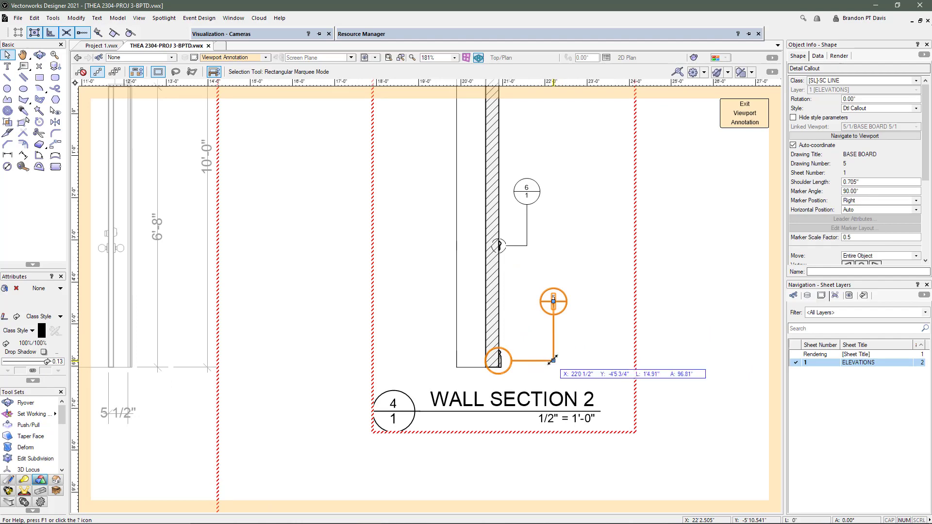
drag(553, 360, 532, 361)
click(549, 335)
scroll(556, 233, down, 1)
scroll(537, 281, up, 1)
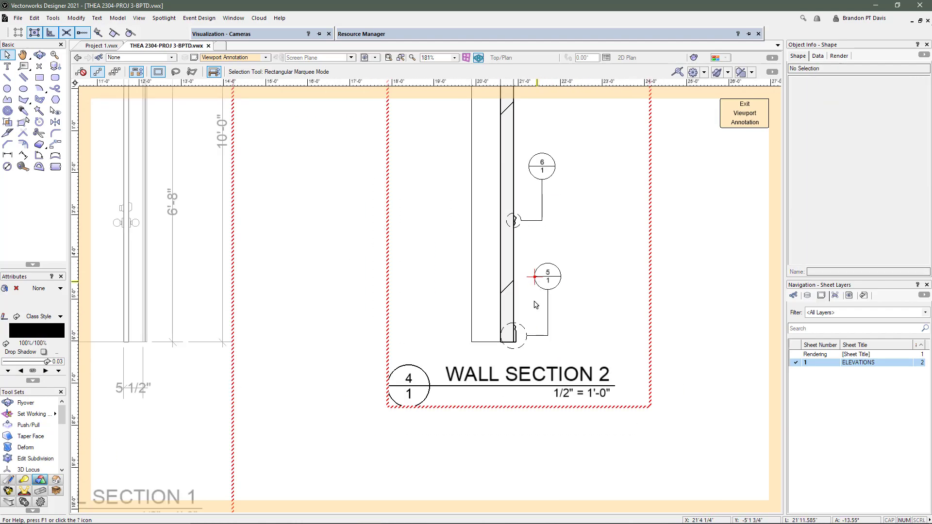
Step: Lower the crown callout's marker straight down so its vertical leader is shorter
scroll(538, 242, down, 3)
scroll(541, 209, up, 3)
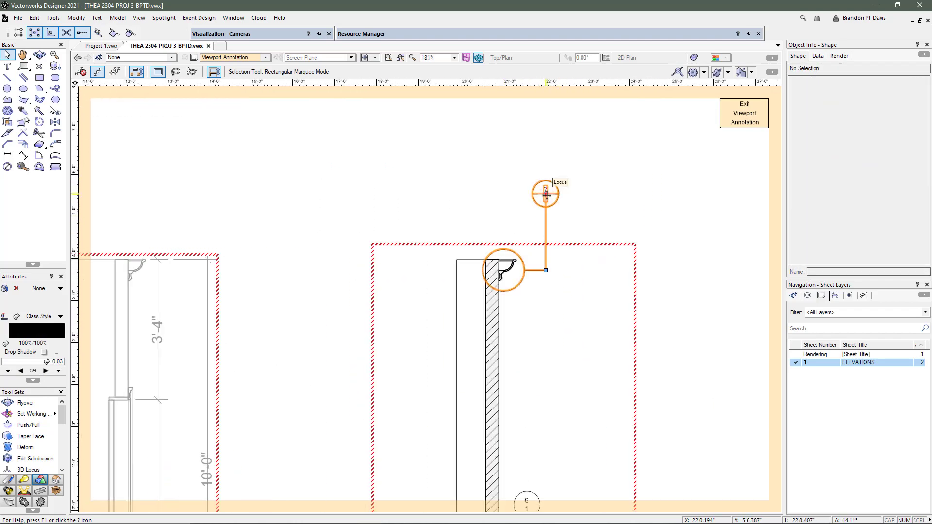
click(546, 194)
drag(545, 195, 545, 217)
click(544, 174)
Step: Move the WALL SECTION 2 drawing label straight down about 2'-11", level with the WALL SECTION 1 label
scroll(544, 175, down, 3)
scroll(551, 291, up, 2)
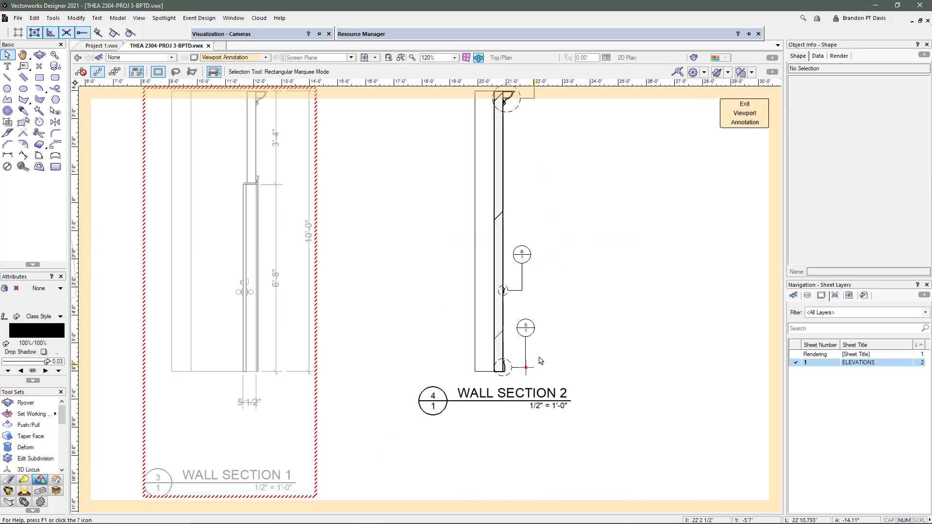
scroll(518, 320, up, 1)
scroll(515, 294, down, 3)
scroll(475, 354, up, 2)
mouse_move(464, 316)
mouse_down()
mouse_move(365, 412)
mouse_move(364, 394)
mouse_move(444, 387)
mouse_move(463, 388)
mouse_move(463, 398)
mouse_up()
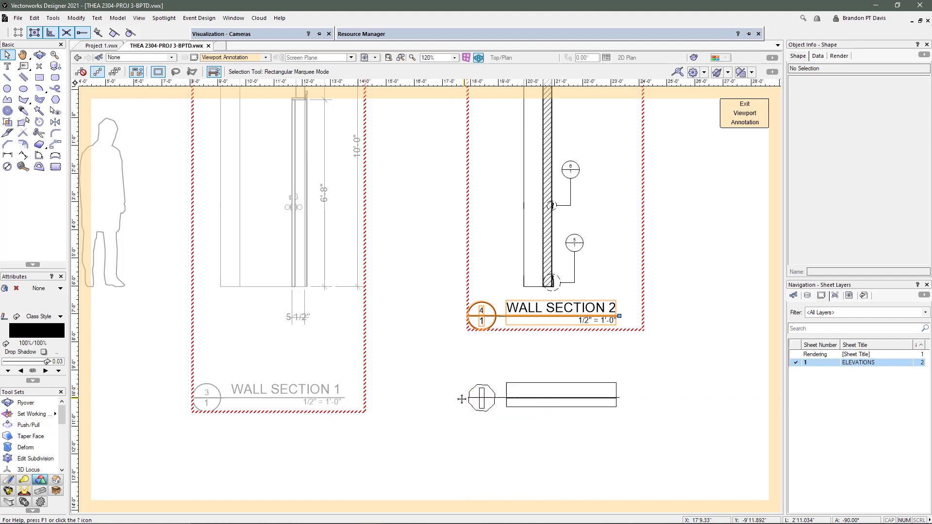
Step: Assign the WALL SECTION 2 drawing label to the [SL]-DRAWING LABELS class
click(834, 80)
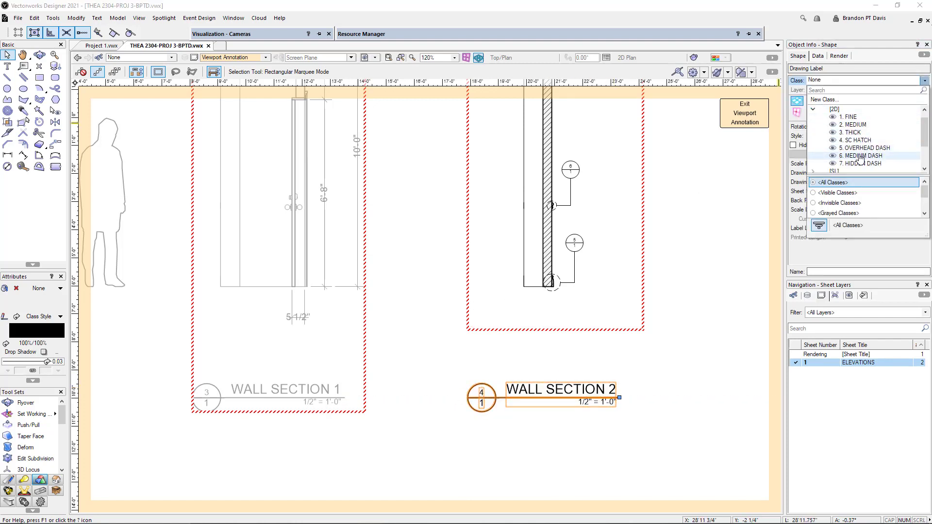
click(813, 110)
click(813, 125)
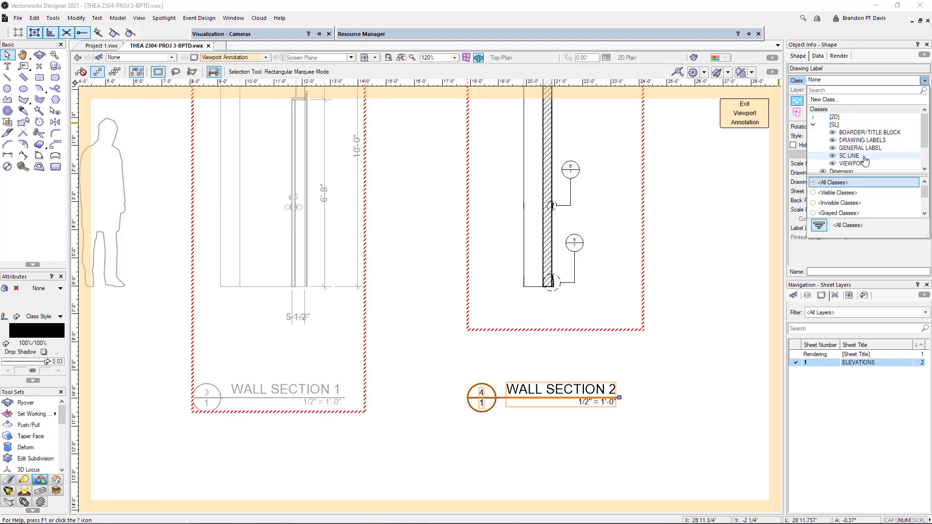
click(855, 142)
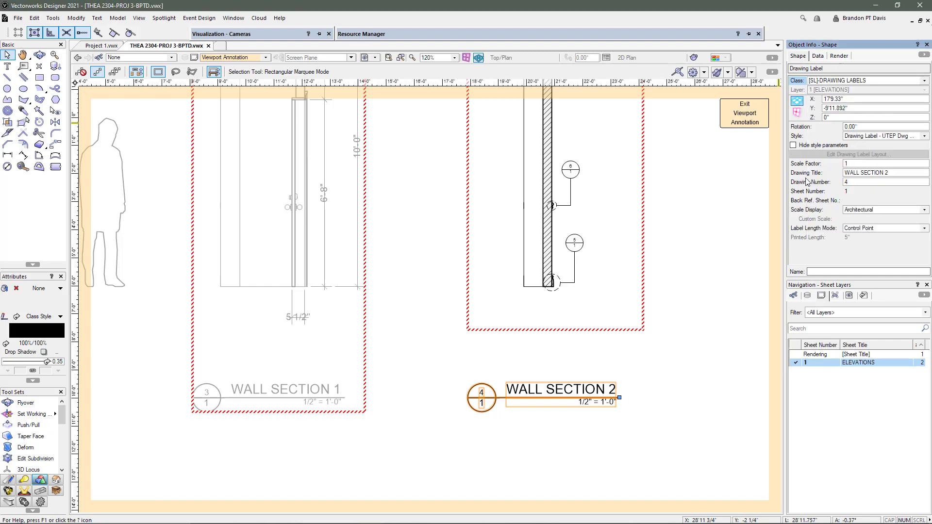
click(583, 333)
Step: Add a vertical chain dimension beside WALL SECTION 2, from the floor to the top of the chair rail and the crown's top
middle_drag(584, 280, 555, 335)
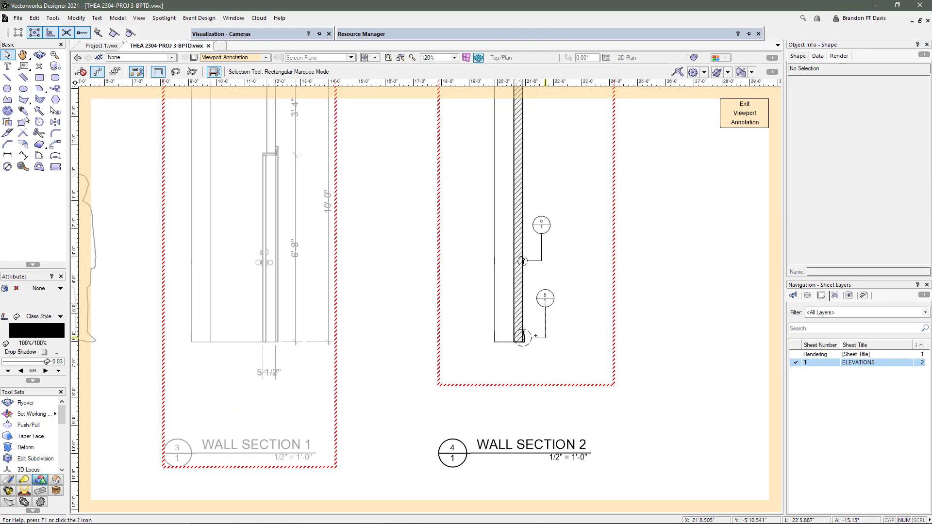
key(grave)
scroll(536, 335, up, 6)
scroll(558, 359, down, 2)
middle_drag(576, 167, 553, 271)
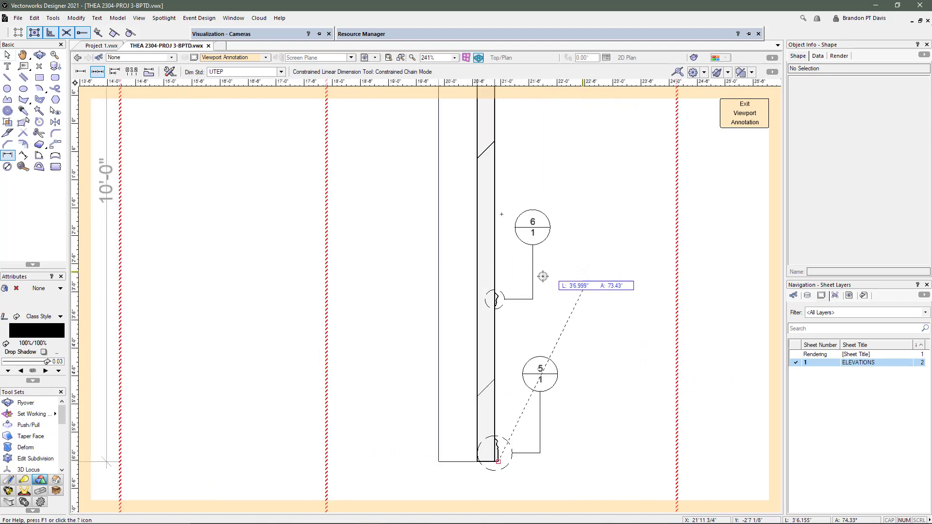
scroll(499, 295, up, 2)
scroll(487, 291, down, 3)
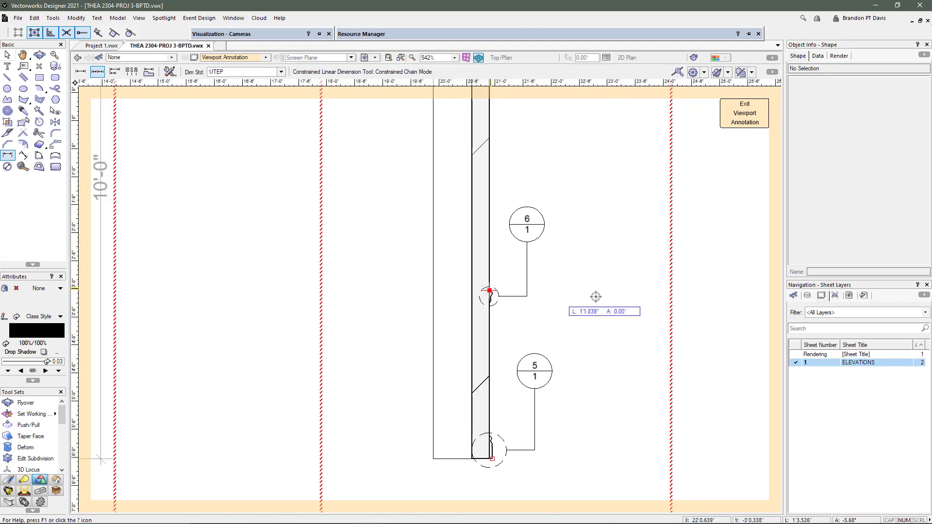
scroll(606, 295, down, 5)
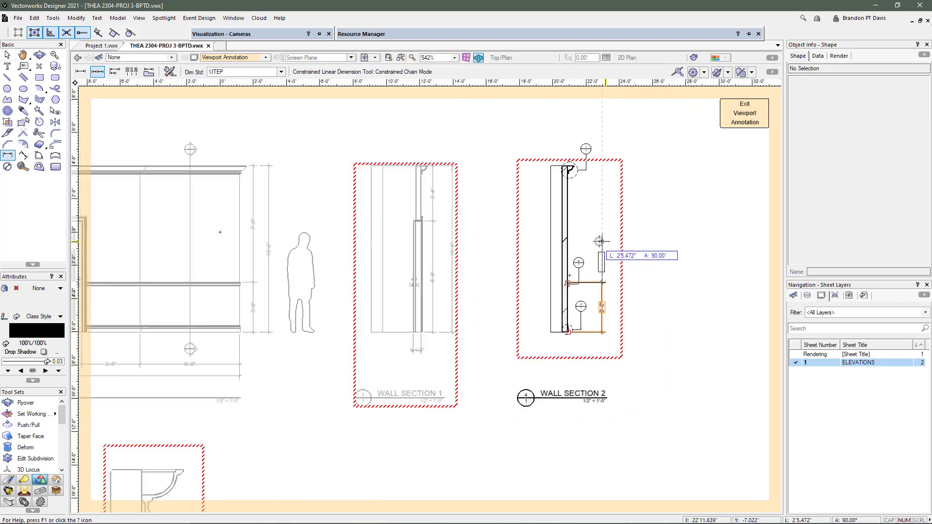
scroll(551, 146, up, 6)
double_click(458, 207)
scroll(552, 165, down, 3)
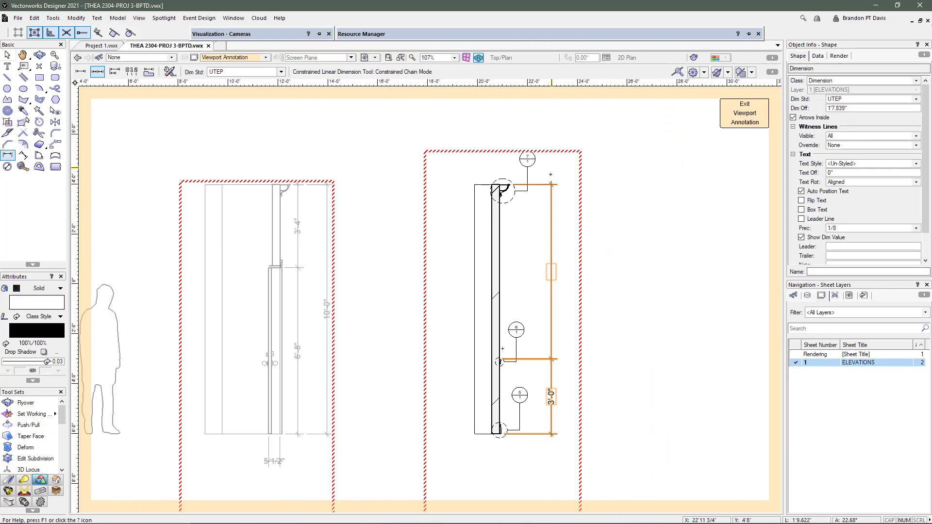
Step: Add an overall height dimension outside WALL SECTION 2's vertical chain, from the floor to the top of the crown
scroll(560, 336, up, 2)
click(540, 358)
scroll(558, 347, down, 1)
scroll(567, 172, down, 1)
scroll(563, 133, up, 3)
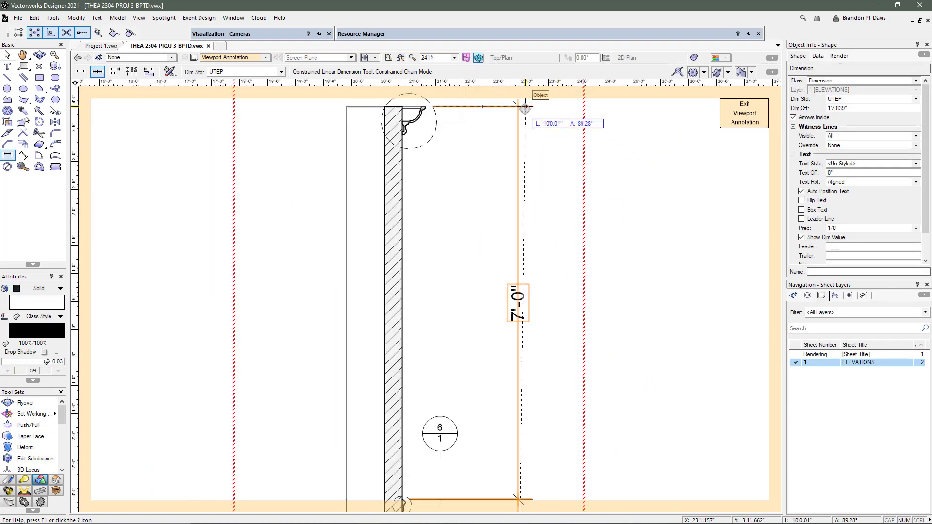
click(521, 107)
double_click(556, 121)
scroll(497, 225, down, 2)
key(x)
scroll(448, 209, up, 2)
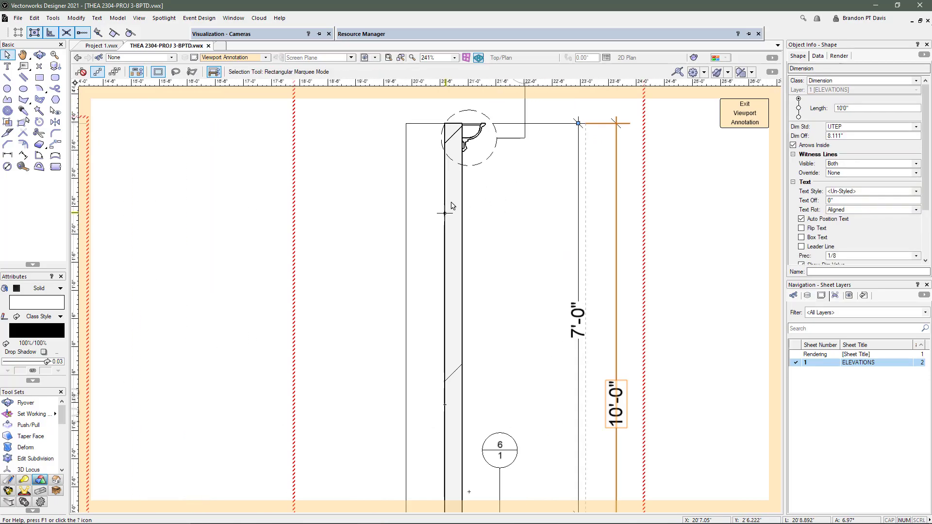
click(535, 130)
Step: Place a 2" by 2" rectangle centred where the crown callout's leader crosses WALL SECTION 2's upper witness line
scroll(539, 124, up, 3)
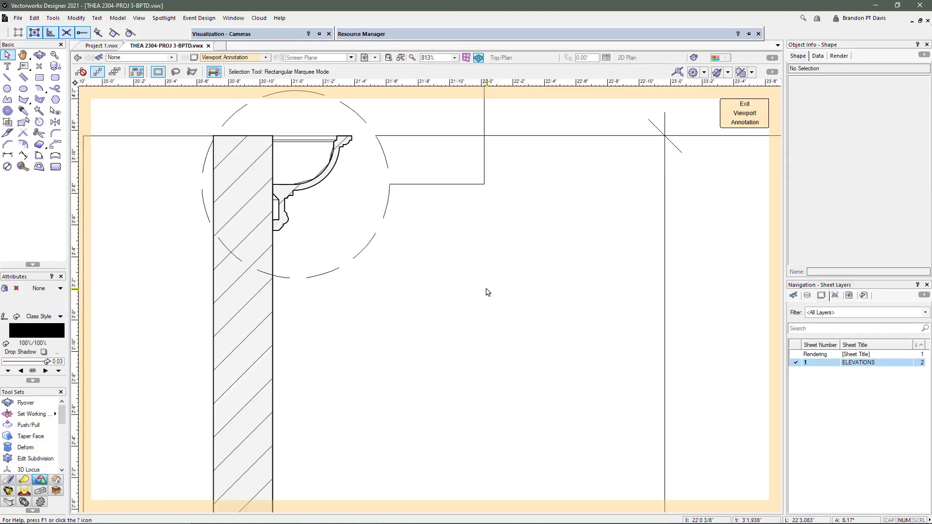
key(4)
key(4)
click(467, 360)
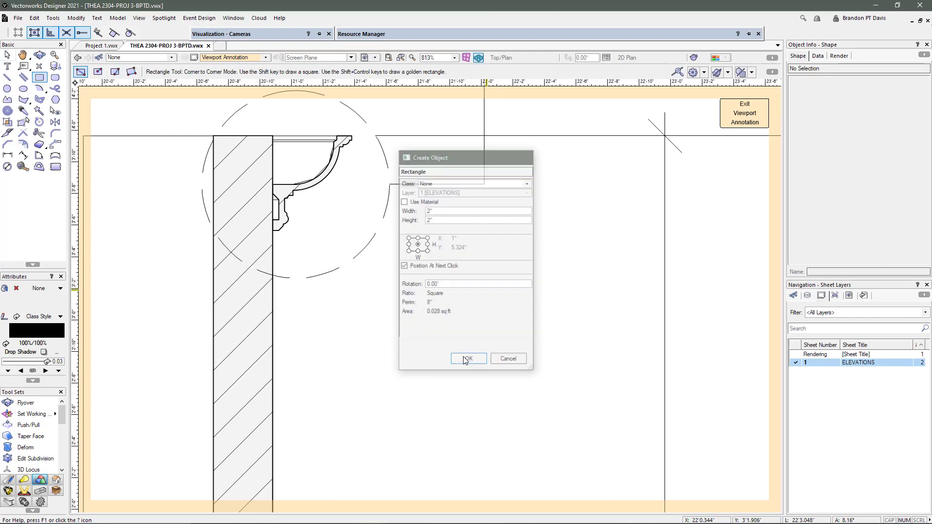
scroll(491, 104, up, 2)
click(477, 170)
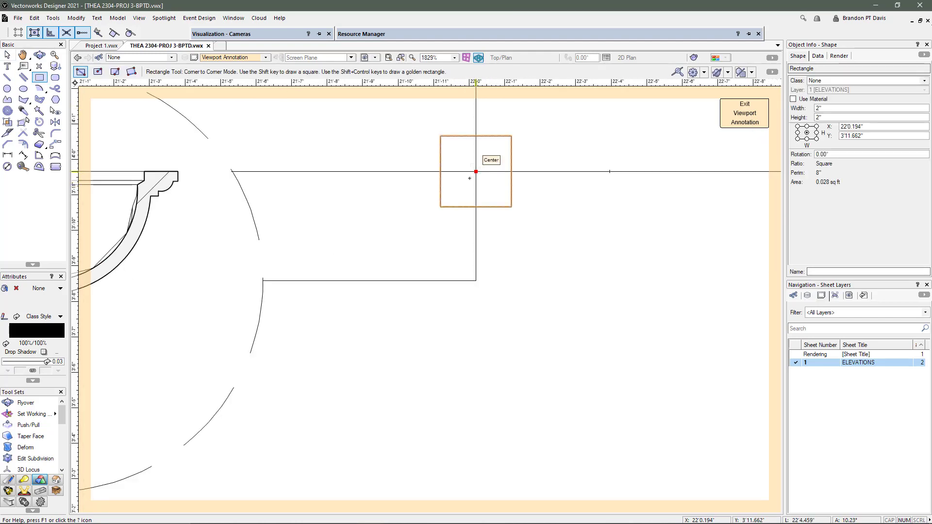
Step: Set the rectangle's attributes by class and its pen to None so it masks the crossing lines without an outline
click(33, 381)
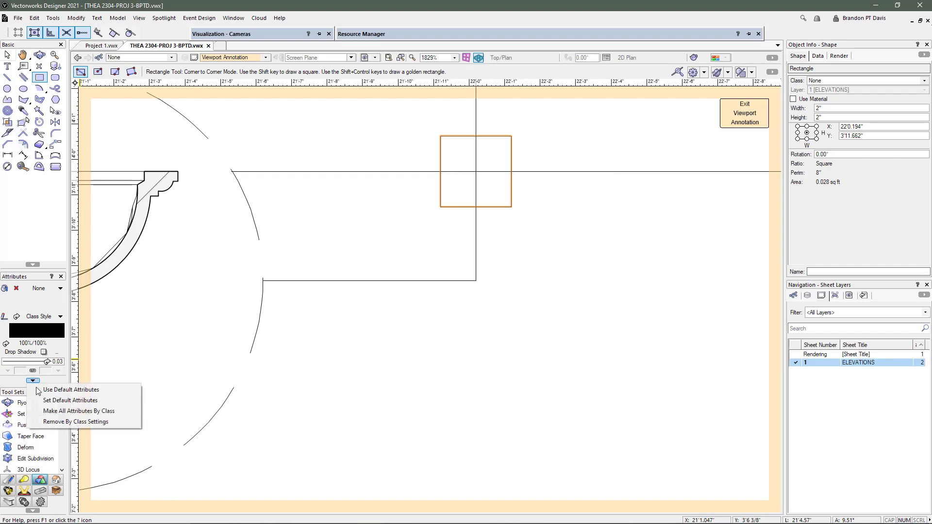
click(47, 411)
click(40, 317)
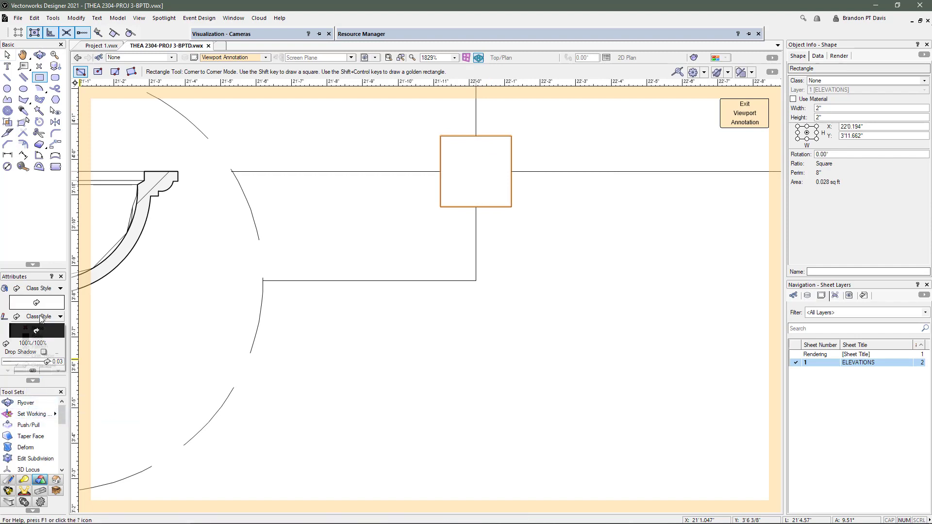
click(38, 327)
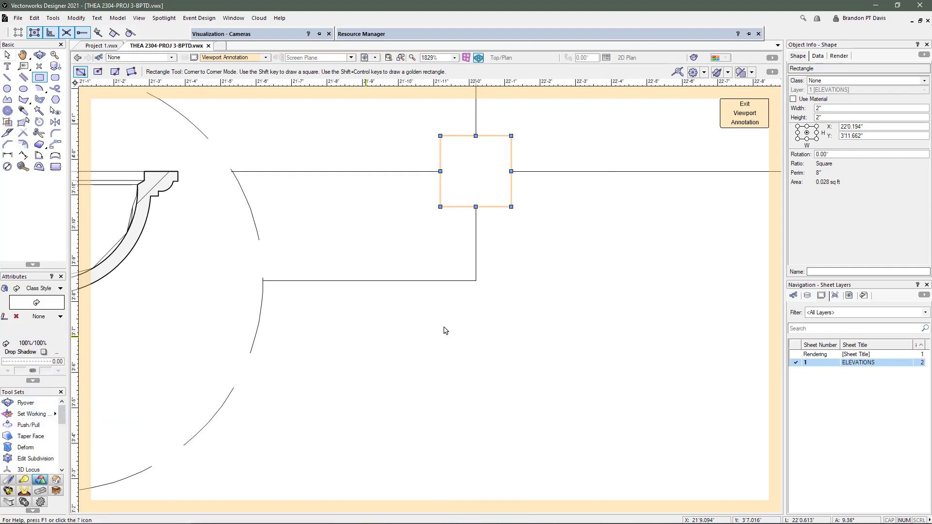
key(x)
key(x)
click(550, 173)
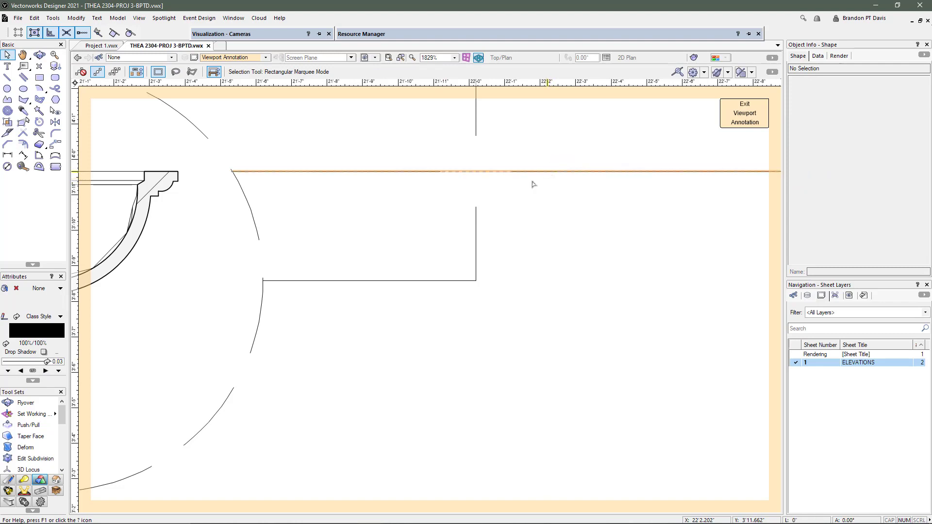
Step: Place a copy of the borderless mask where detail 6's leader crosses the chair rail's witness line in WALL SECTION 2
scroll(414, 250, down, 3)
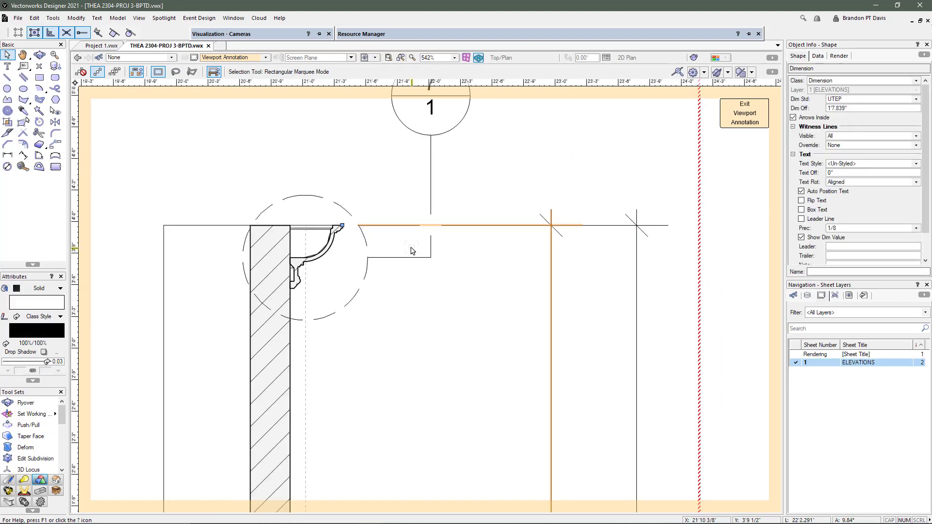
click(485, 279)
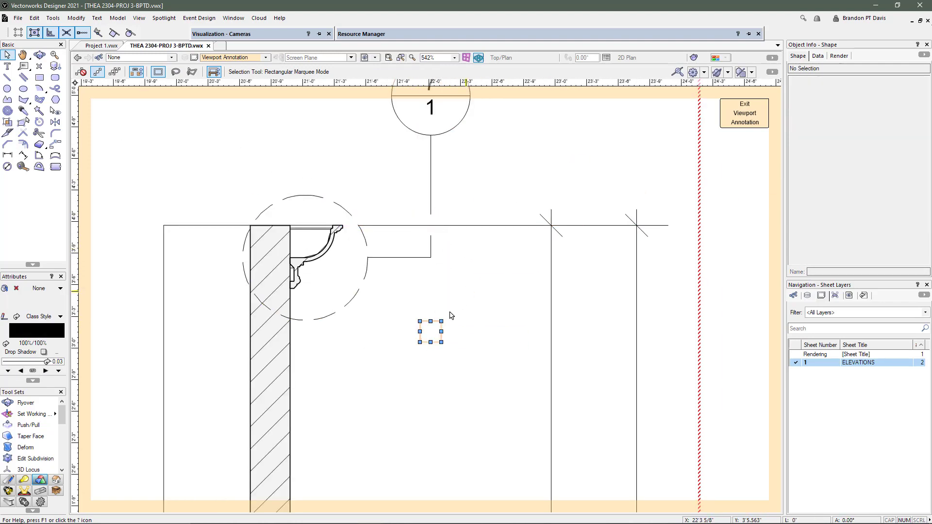
scroll(448, 296, down, 3)
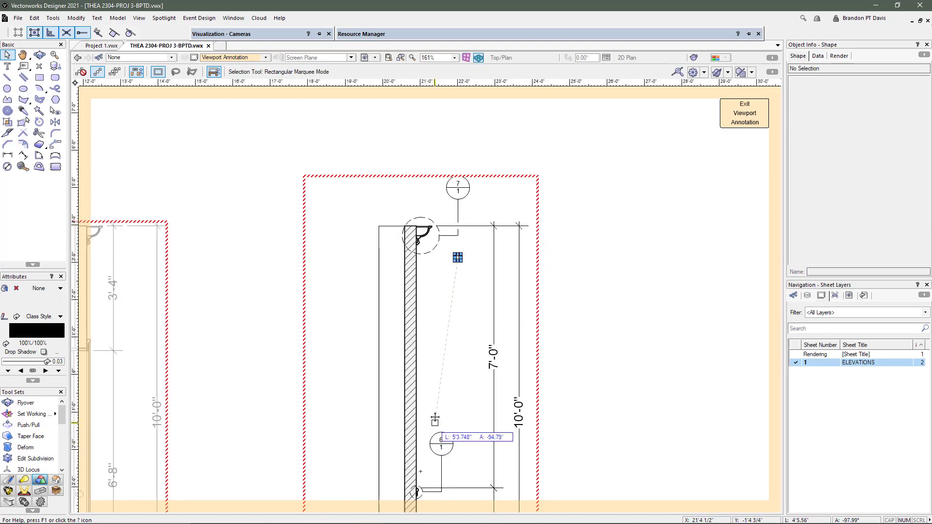
scroll(451, 311, down, 2)
scroll(447, 327, up, 2)
scroll(442, 301, up, 6)
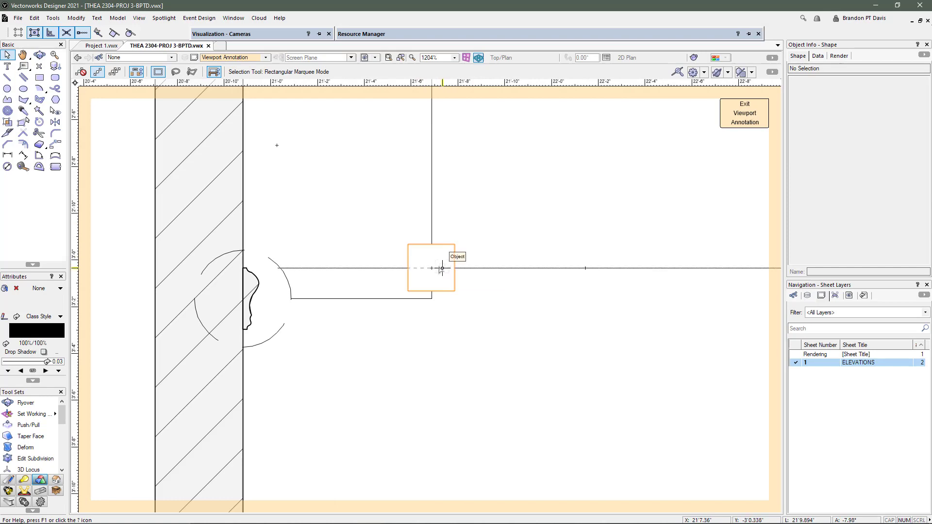
drag(431, 269, 507, 204)
scroll(516, 208, down, 5)
scroll(540, 333, up, 2)
scroll(491, 330, down, 2)
scroll(456, 189, up, 3)
scroll(503, 192, up, 2)
key(Delete)
click(496, 232)
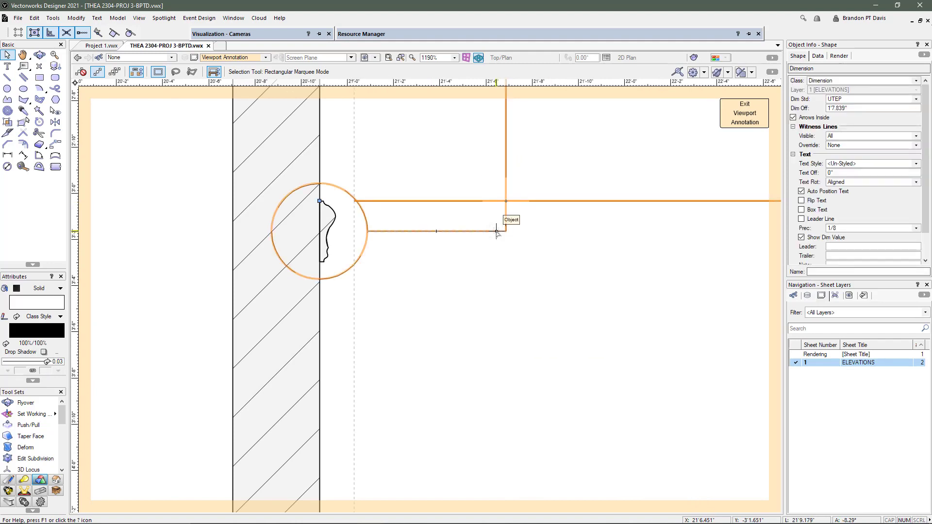
click(524, 280)
Step: Check WALL SECTION 2's finished annotations and leave viewport annotation editing to return to the ELEVATIONS sheet
scroll(462, 279, down, 10)
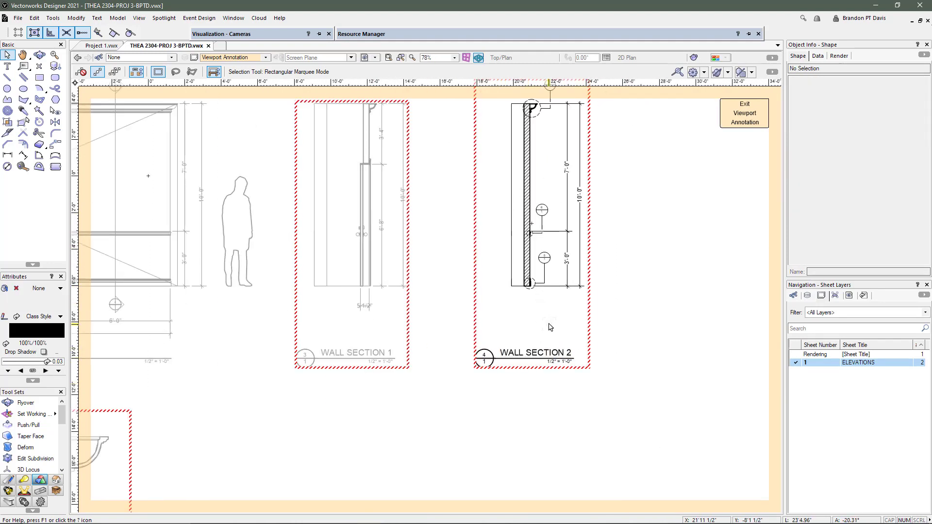
scroll(564, 335, down, 2)
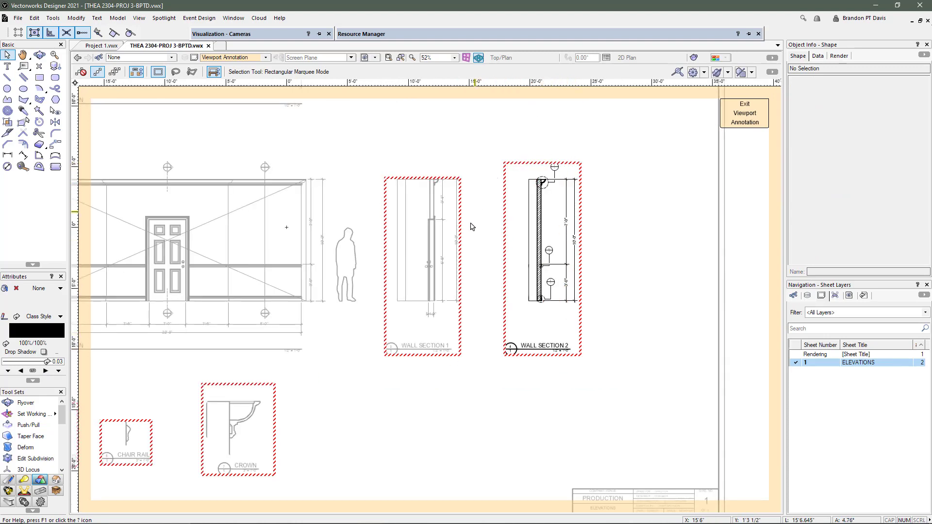
scroll(576, 152, up, 3)
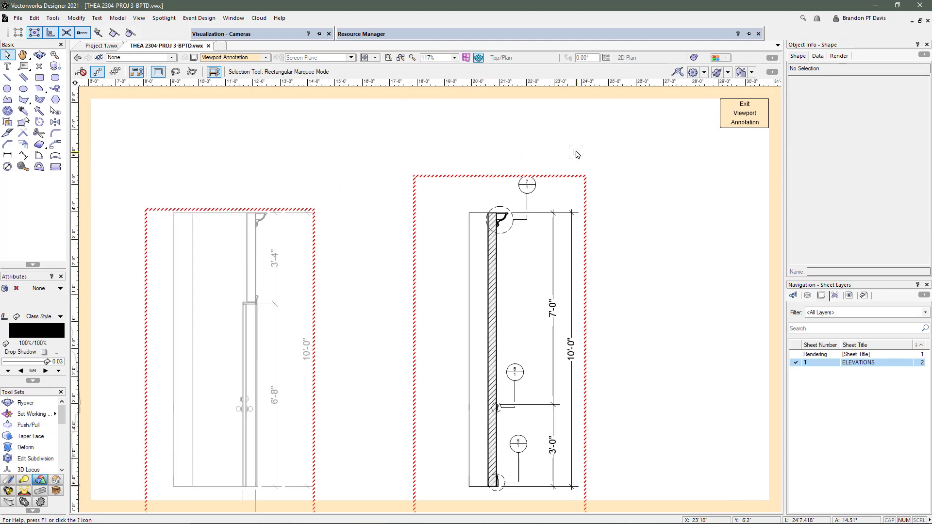
scroll(576, 155, down, 3)
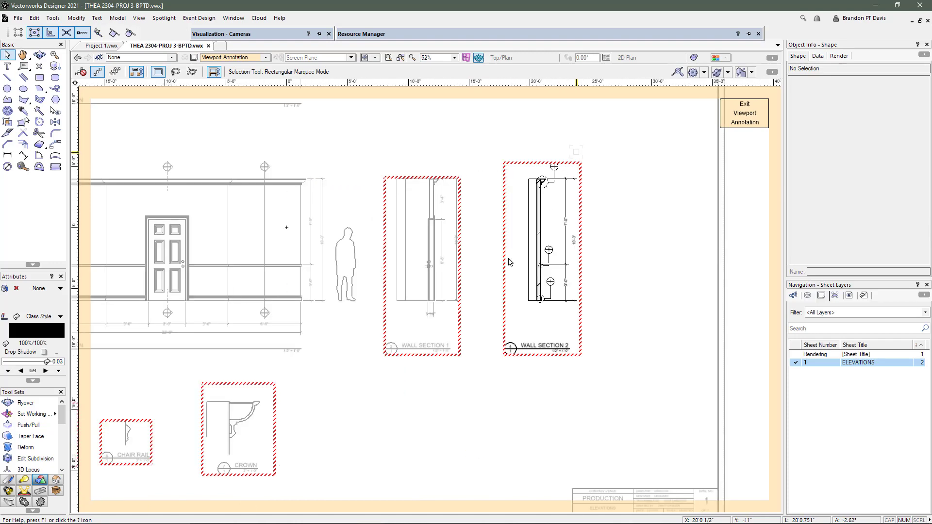
click(733, 121)
click(661, 128)
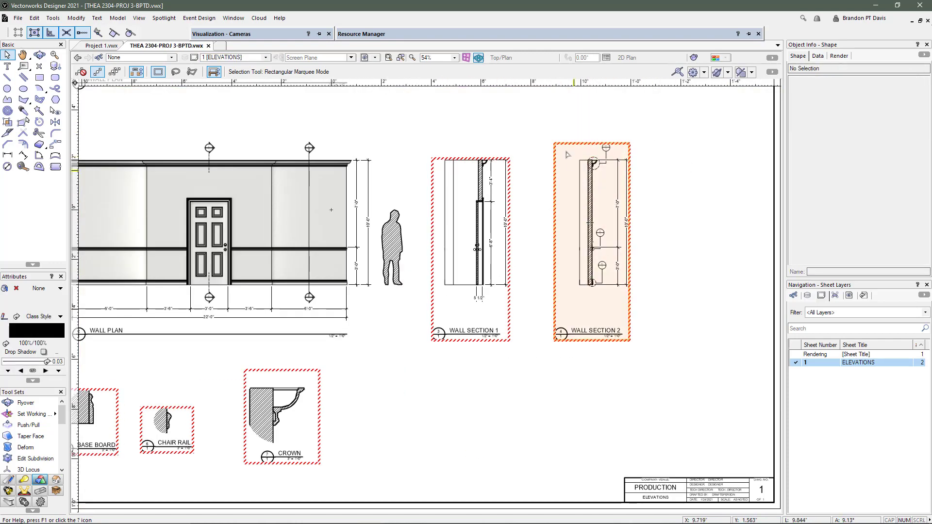
Step: Shift the BASE BOARD detail viewport about 1/8" to the right beneath the wall elevation, keeping its height
scroll(565, 151, up, 2)
scroll(489, 257, down, 2)
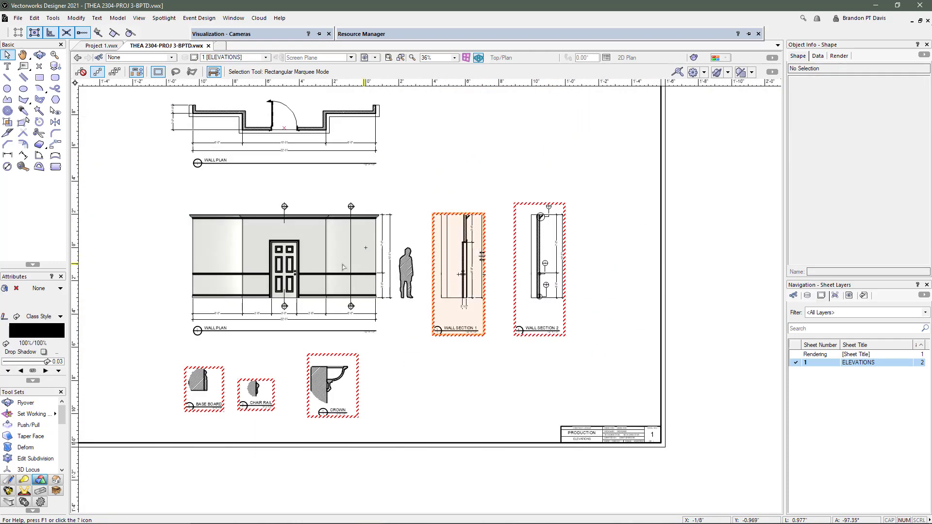
scroll(307, 265, down, 1)
scroll(217, 229, up, 1)
scroll(326, 358, up, 1)
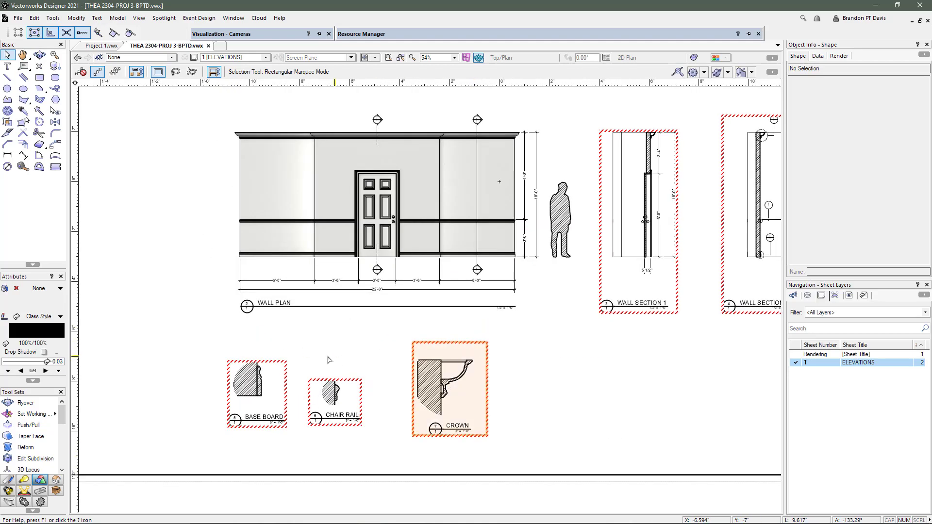
scroll(381, 385, down, 2)
scroll(292, 396, up, 3)
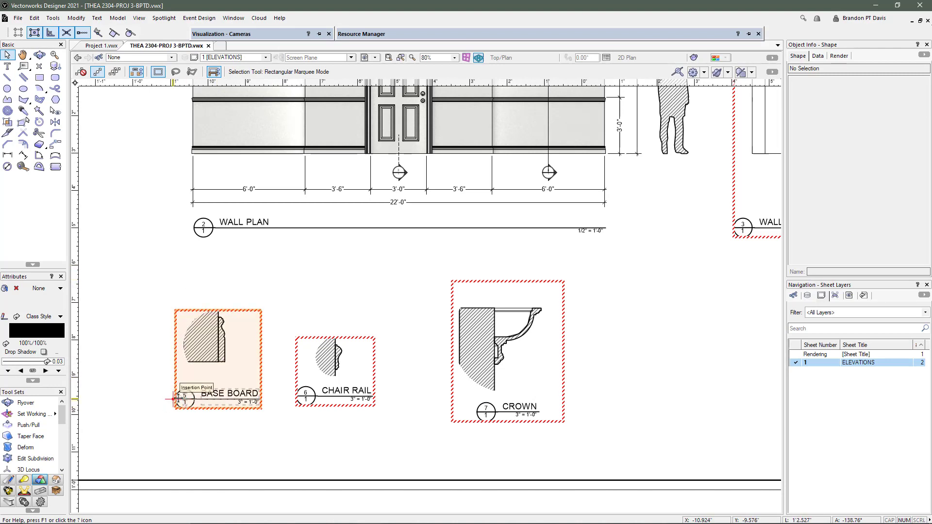
drag(173, 399, 196, 399)
drag(185, 399, 164, 403)
scroll(184, 399, up, 3)
Step: Move the CROWN detail viewport to the right so its label line ends in line with the elevation's right edge
scroll(158, 395, down, 5)
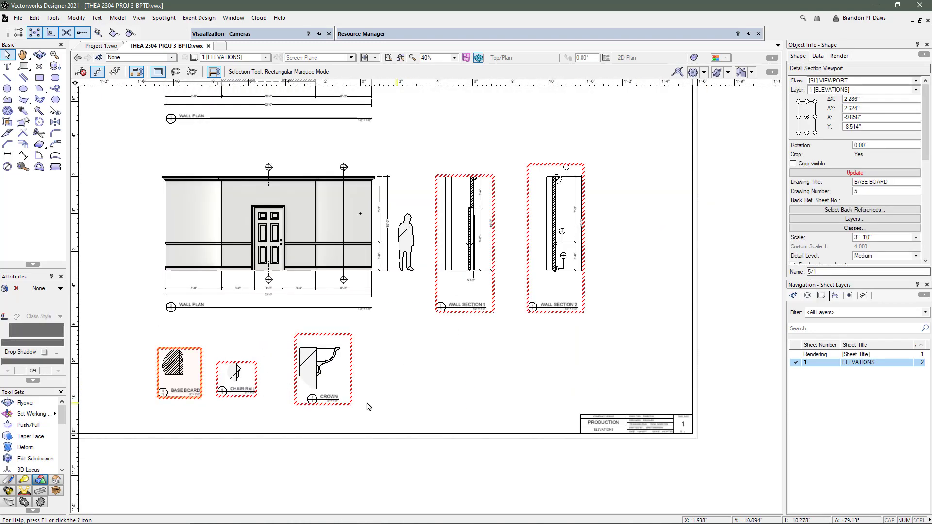
scroll(328, 402, up, 1)
mouse_move(343, 398)
mouse_down()
mouse_move(393, 258)
mouse_move(389, 388)
mouse_move(350, 396)
mouse_move(219, 384)
mouse_move(396, 381)
mouse_up()
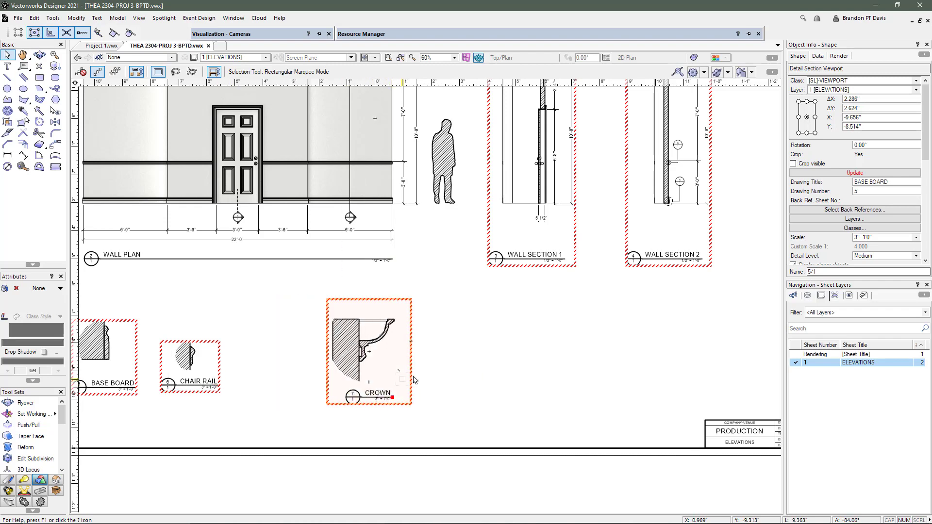
click(453, 277)
scroll(429, 384, up, 2)
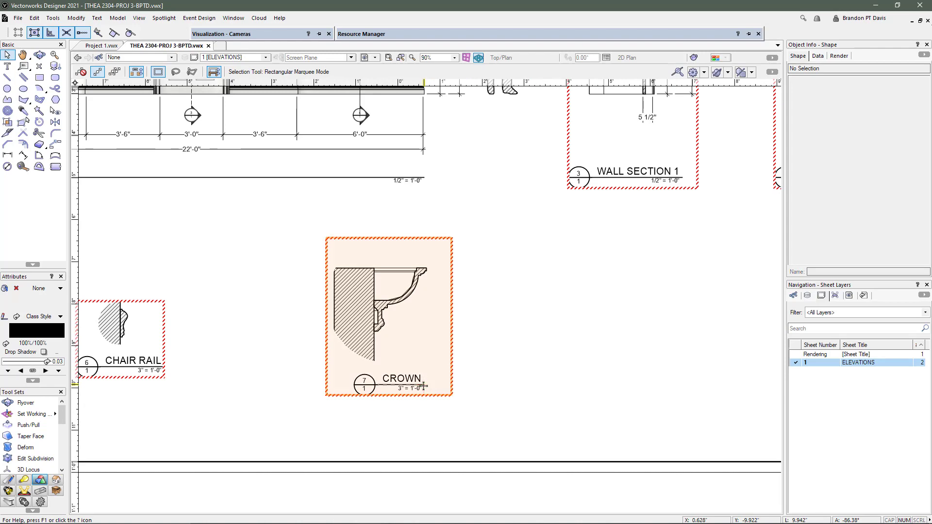
scroll(510, 350, down, 6)
scroll(444, 248, up, 4)
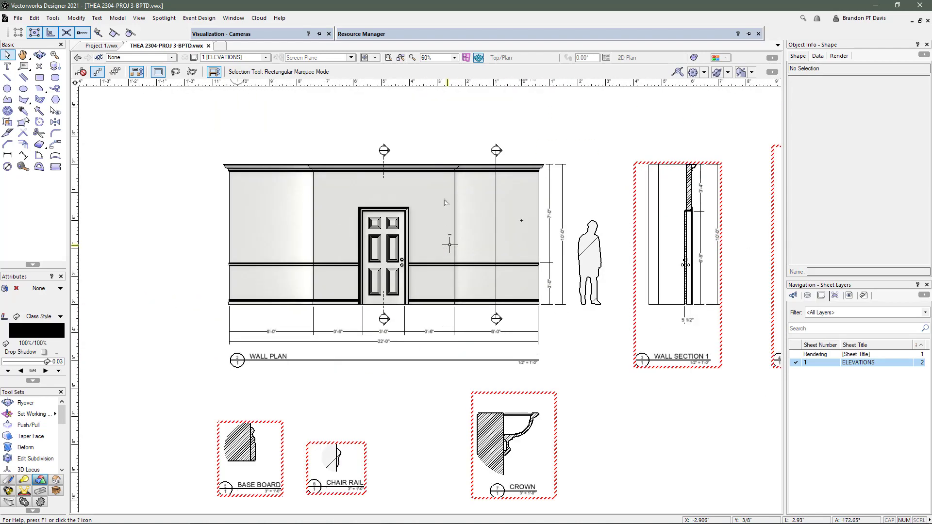
click(505, 319)
Step: Draw a horizontal reference line about 1'-5" long from the left end of the BASE BOARD label line past the CROWN detail
scroll(460, 298, down, 4)
scroll(324, 409, up, 4)
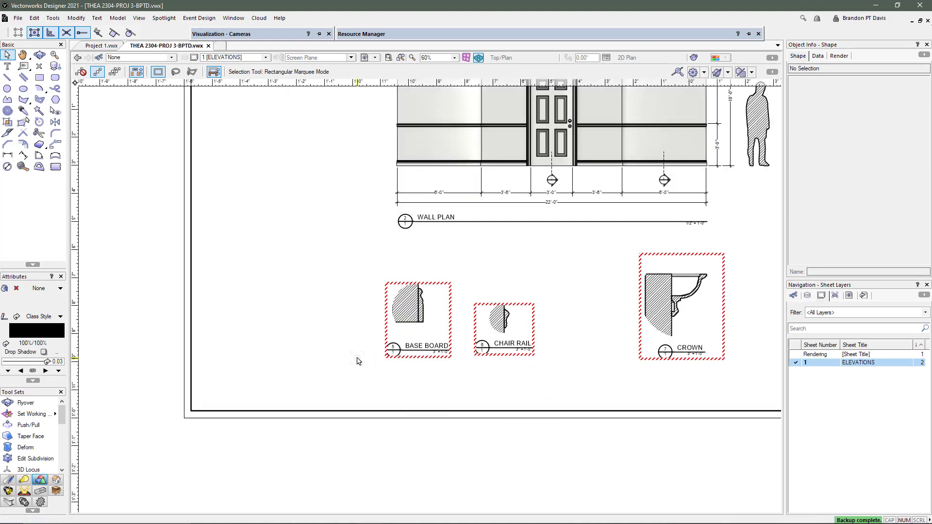
key(2)
scroll(367, 362, up, 9)
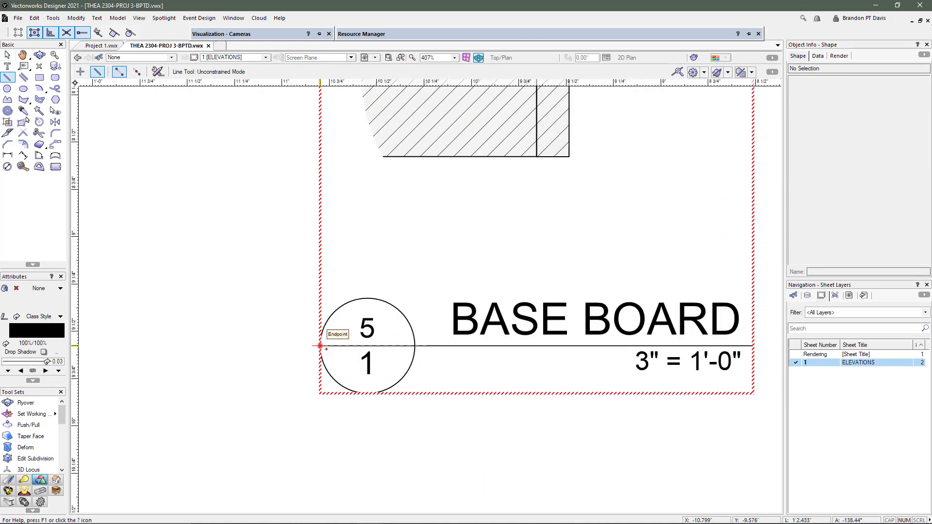
scroll(229, 326, down, 5)
scroll(396, 333, down, 3)
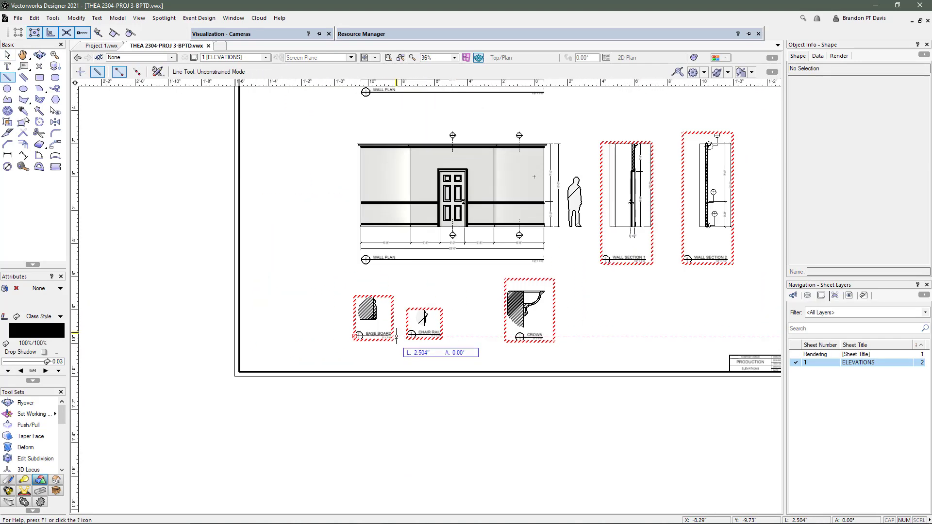
click(647, 336)
key(x)
Step: Move the CROWN detail viewport straight up so its label line sits on the reference line
scroll(584, 304, up, 9)
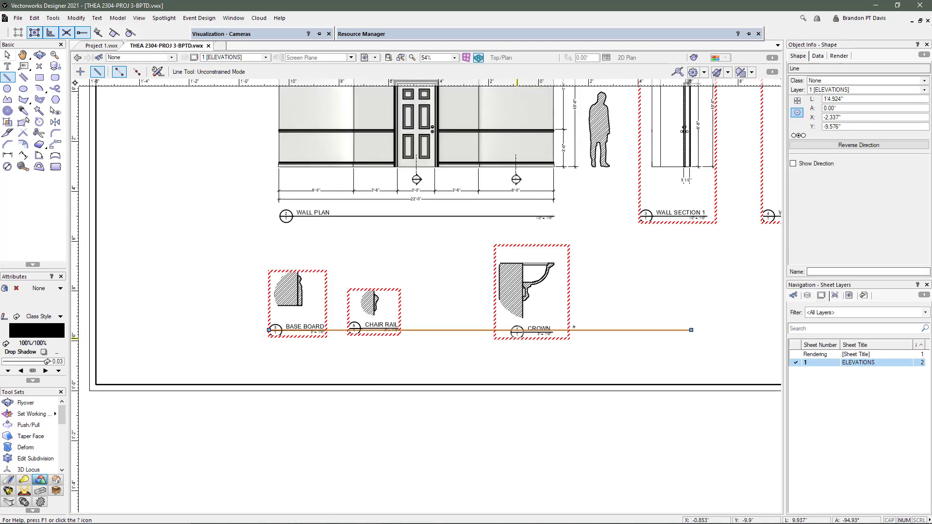
key(x)
scroll(422, 378, up, 3)
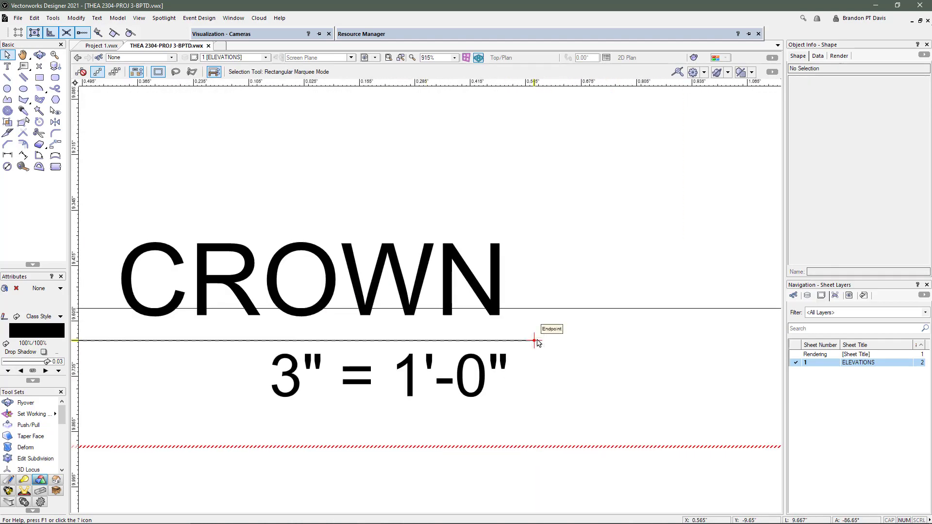
drag(534, 341, 535, 309)
scroll(575, 324, down, 8)
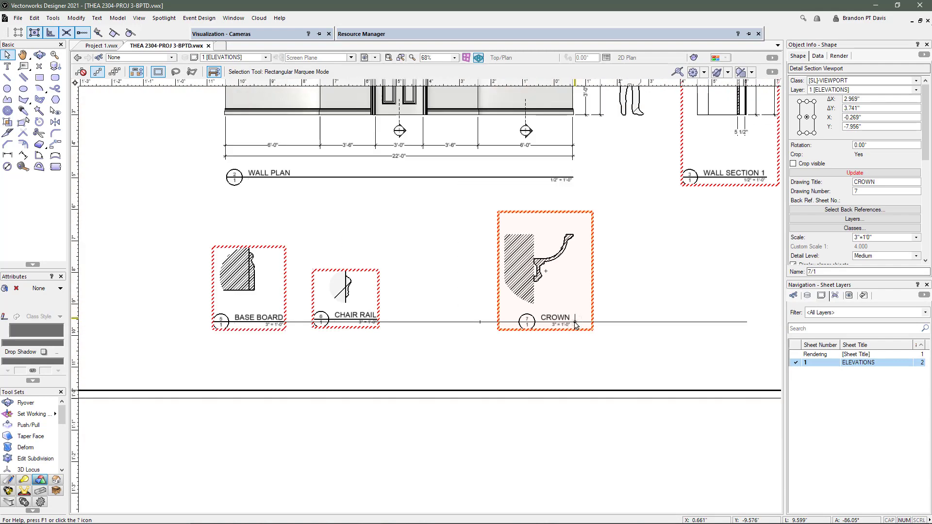
Step: Move the CHAIR RAIL detail viewport down until its label line meets the reference line, and delete the reference line
scroll(361, 344, up, 3)
scroll(650, 267, up, 3)
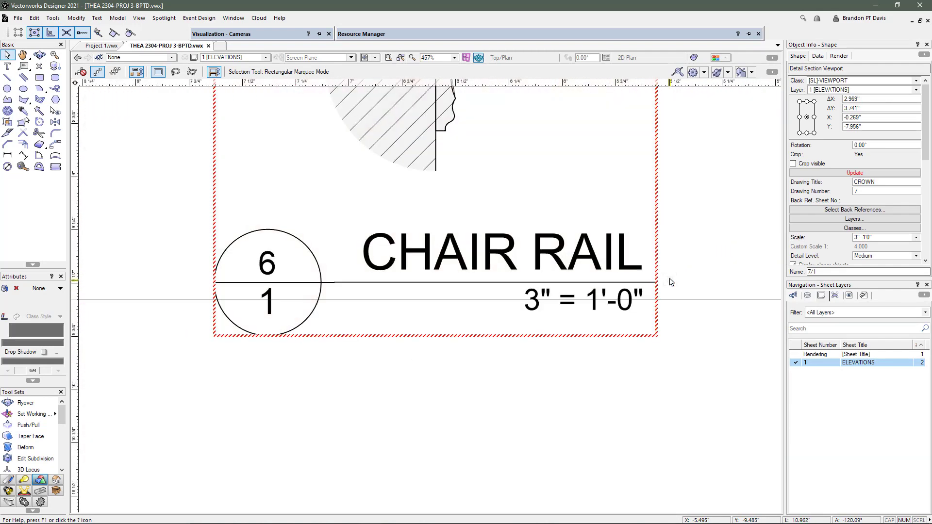
drag(658, 282, 657, 299)
scroll(658, 299, down, 5)
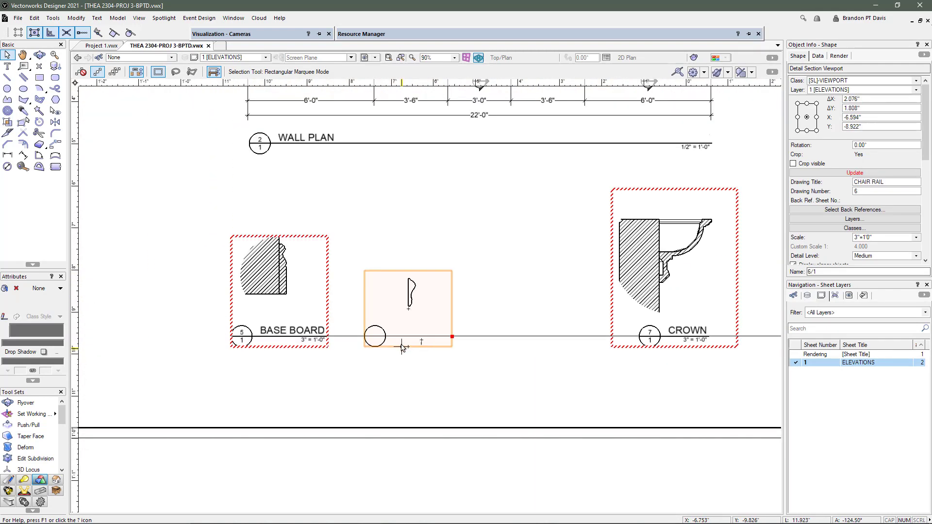
click(514, 337)
key(Delete)
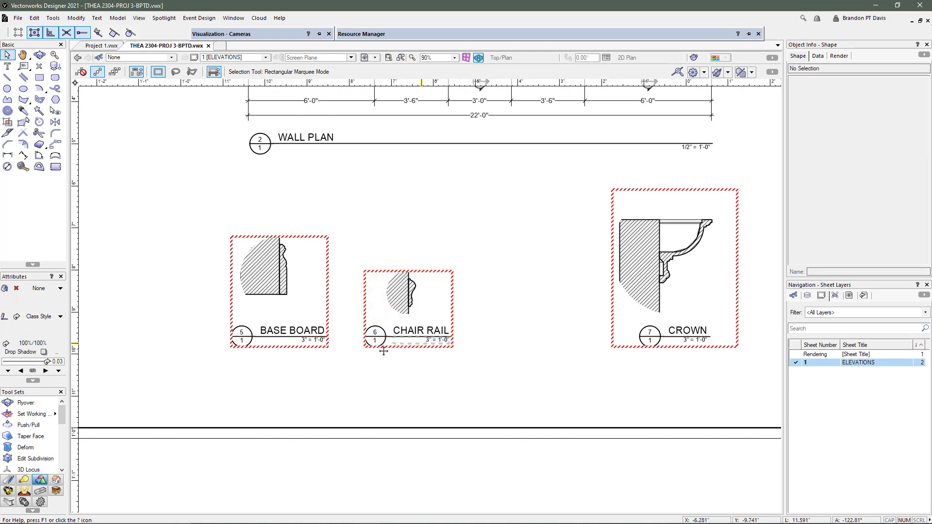
Step: Distribute the BASE BOARD, CHAIR RAIL and CROWN detail viewports horizontally with equal spacing between them
scroll(383, 348, down, 2)
scroll(507, 311, up, 1)
drag(584, 397, 178, 248)
right_click(326, 290)
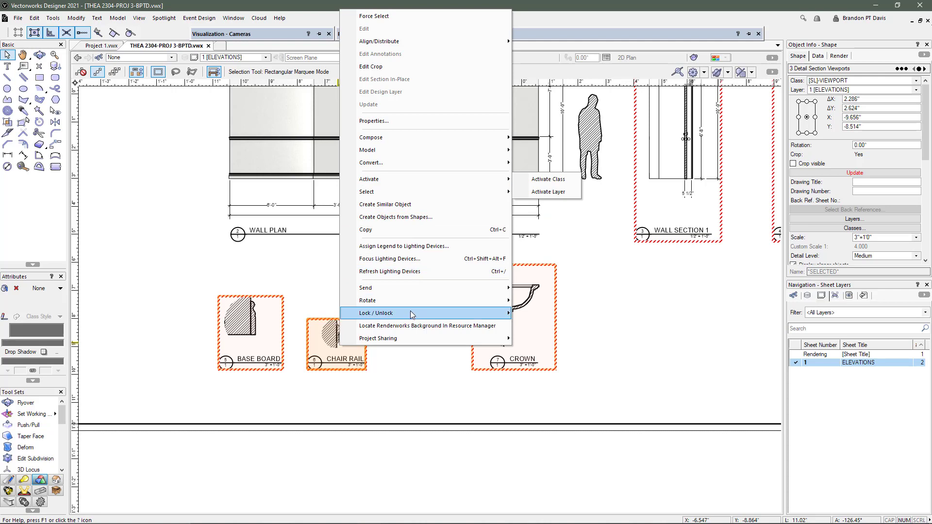
mouse_move(410, 41)
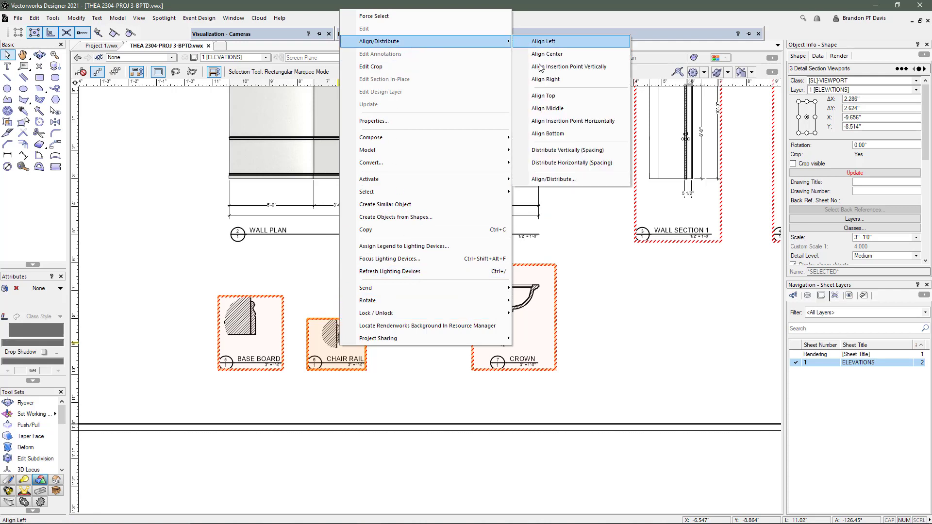
click(582, 163)
click(303, 305)
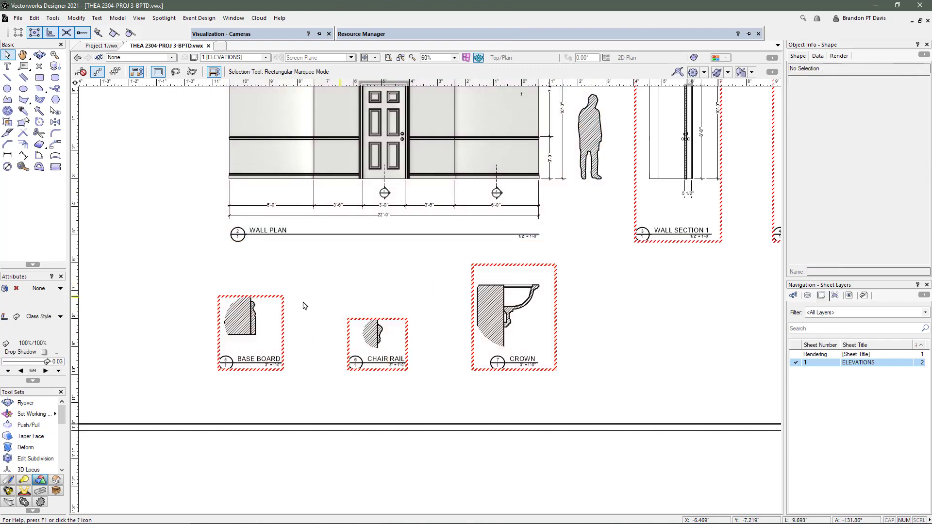
Step: Open the BASE BOARD detail's annotations for editing and dimension the moulding's thickness below the profile
scroll(284, 298, up, 5)
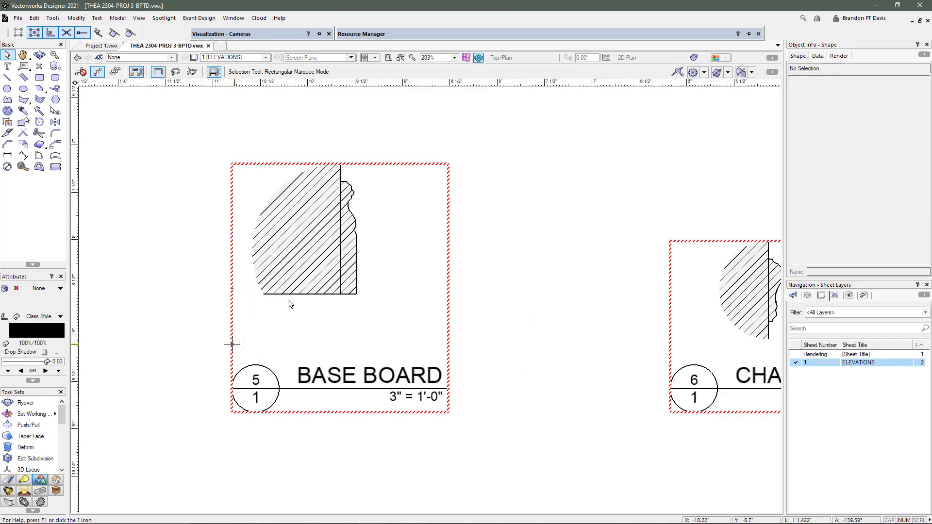
double_click(340, 260)
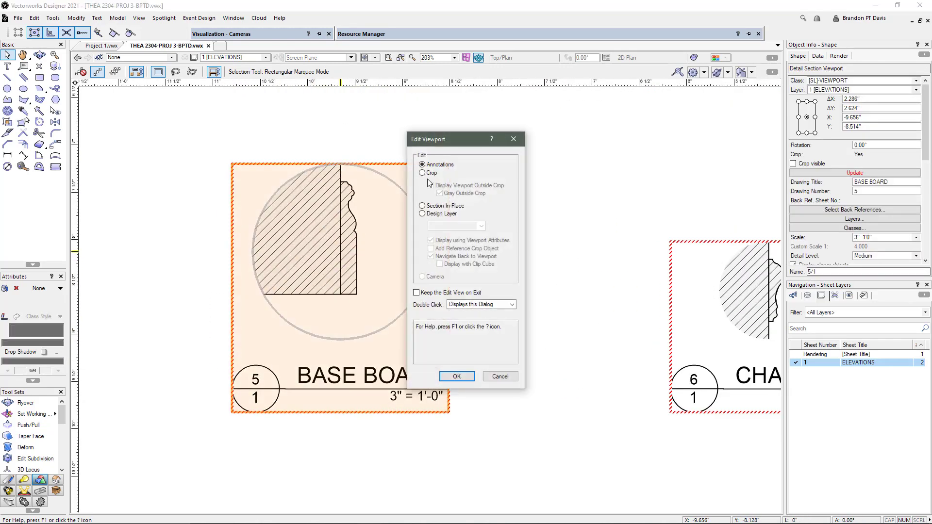
click(448, 376)
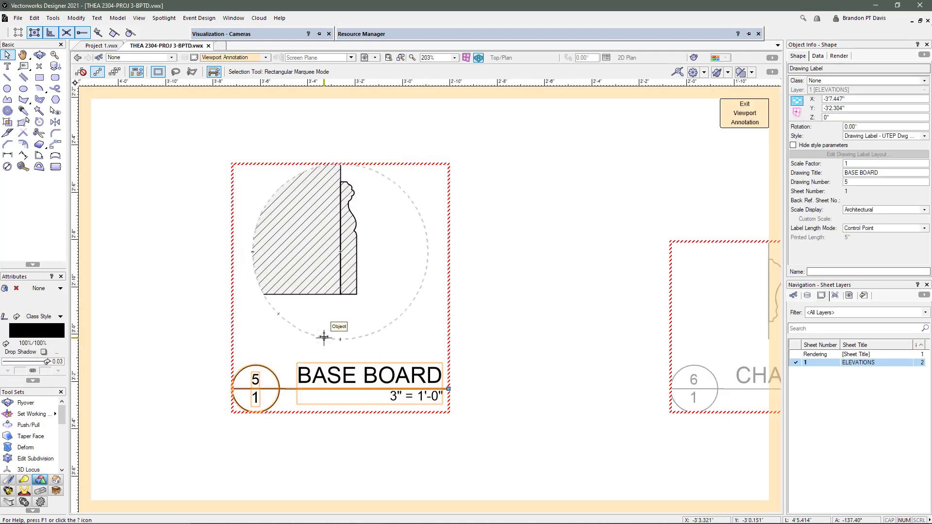
key(p)
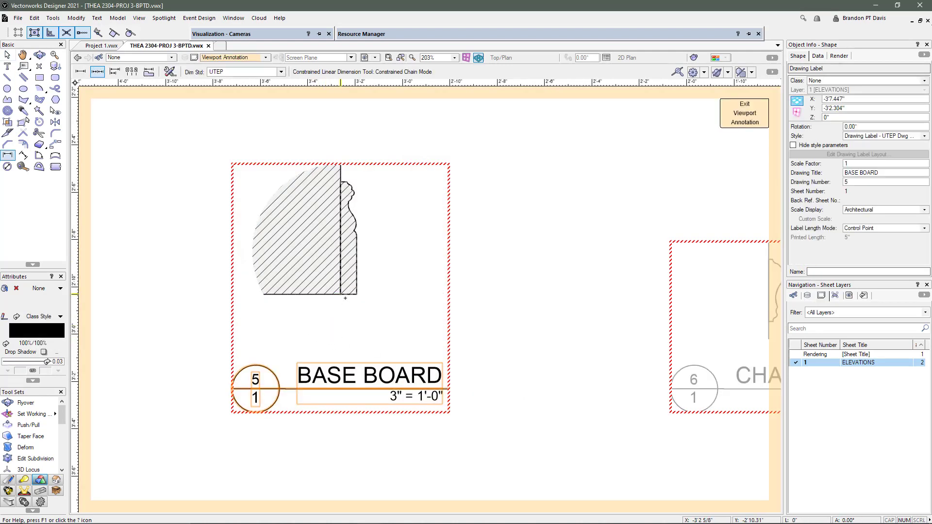
click(357, 294)
click(346, 339)
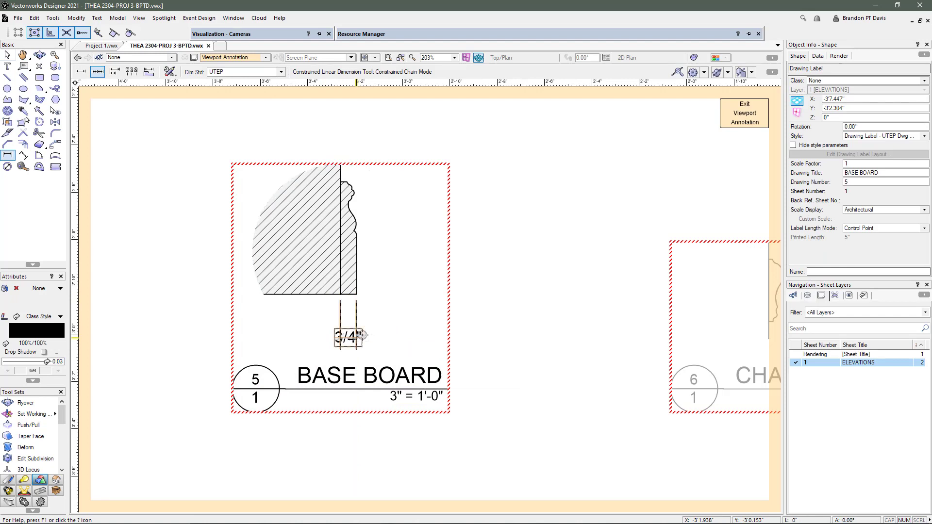
Step: Dimension the base board moulding's height beside the profile and exit the viewport annotations
click(359, 295)
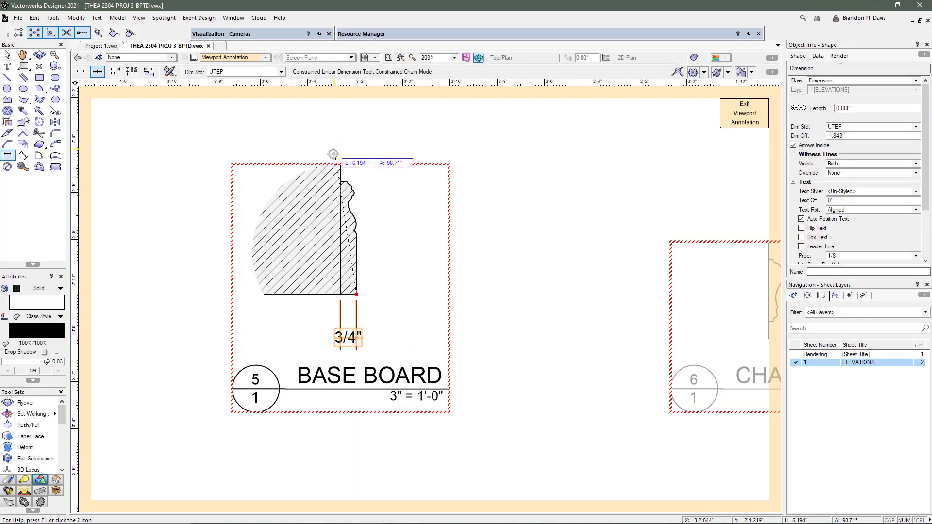
click(341, 182)
click(387, 186)
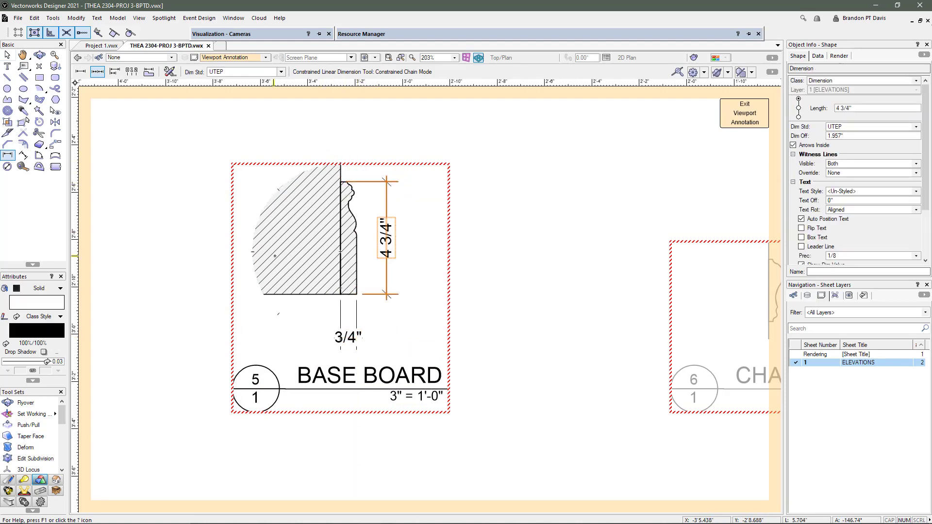
click(748, 122)
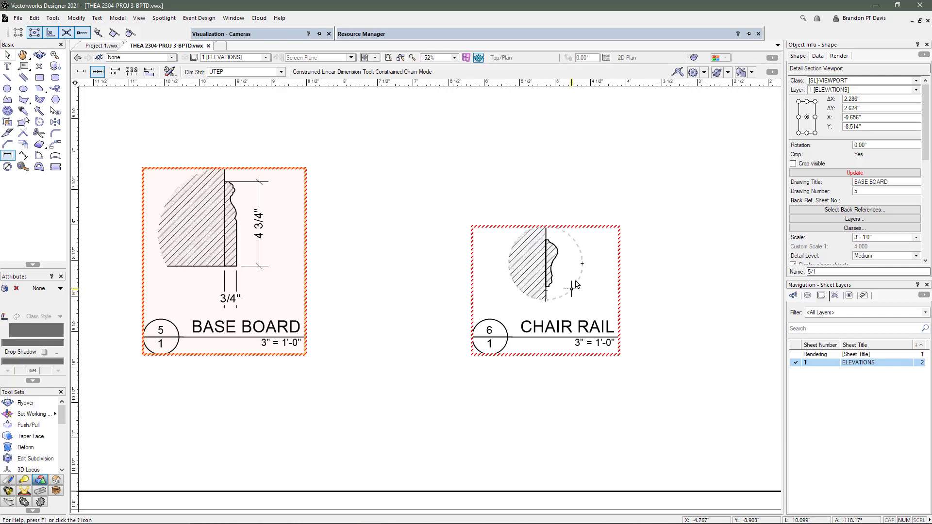
Step: In the CHAIR RAIL detail's annotations, dimension the moulding's projection below the profile and its height beside it
key(x)
double_click(575, 284)
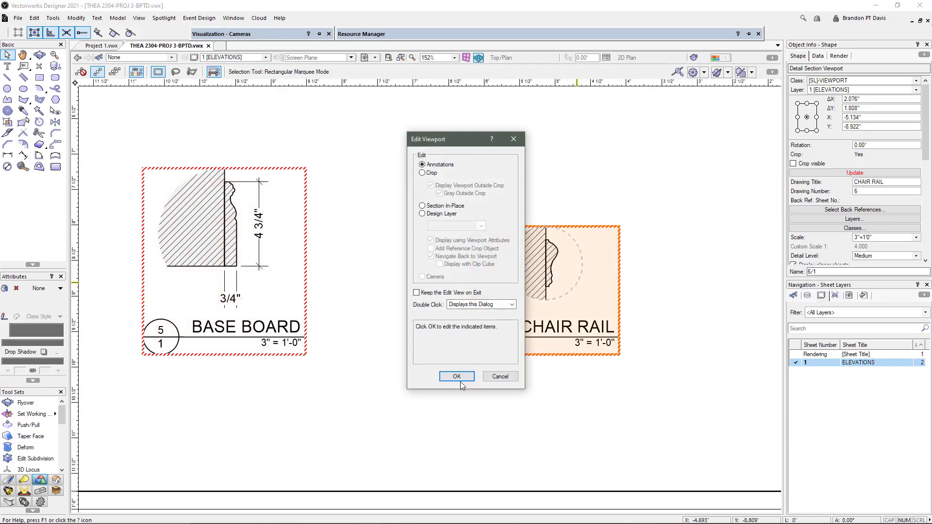
click(460, 381)
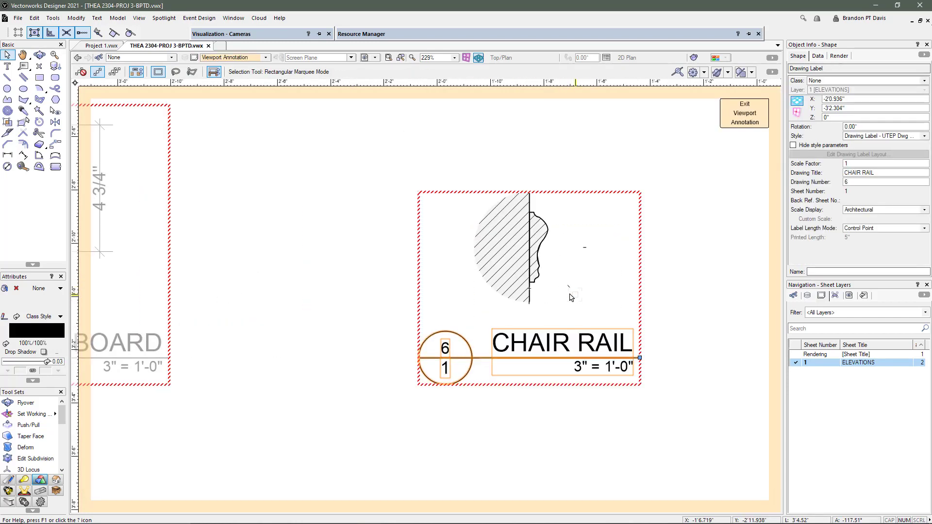
key(d)
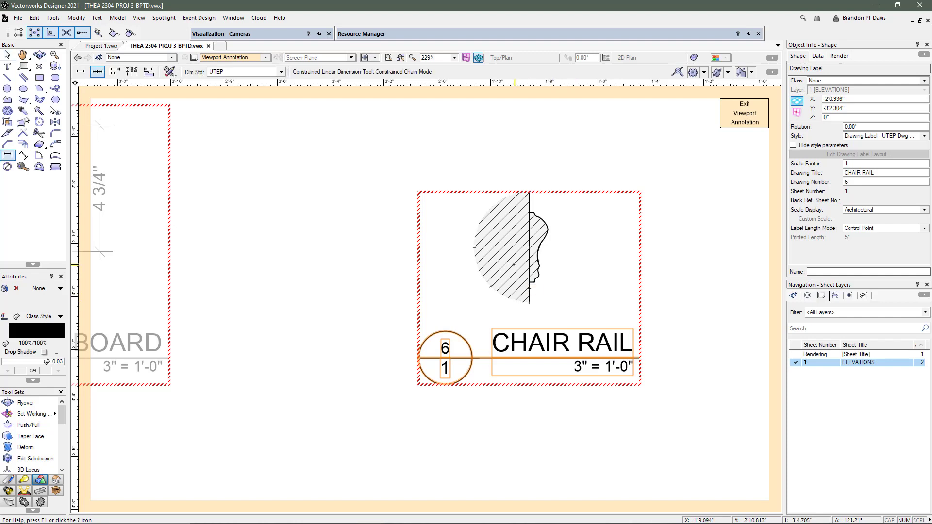
click(547, 230)
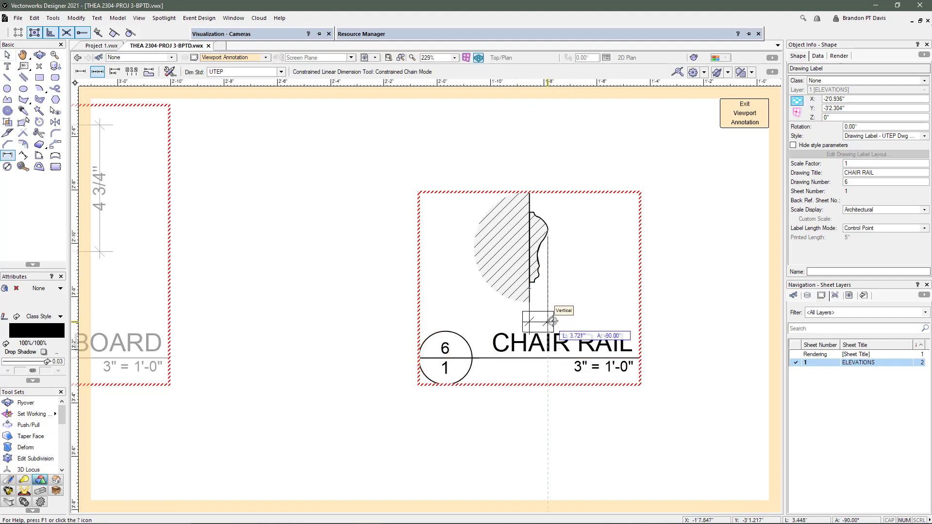
click(553, 318)
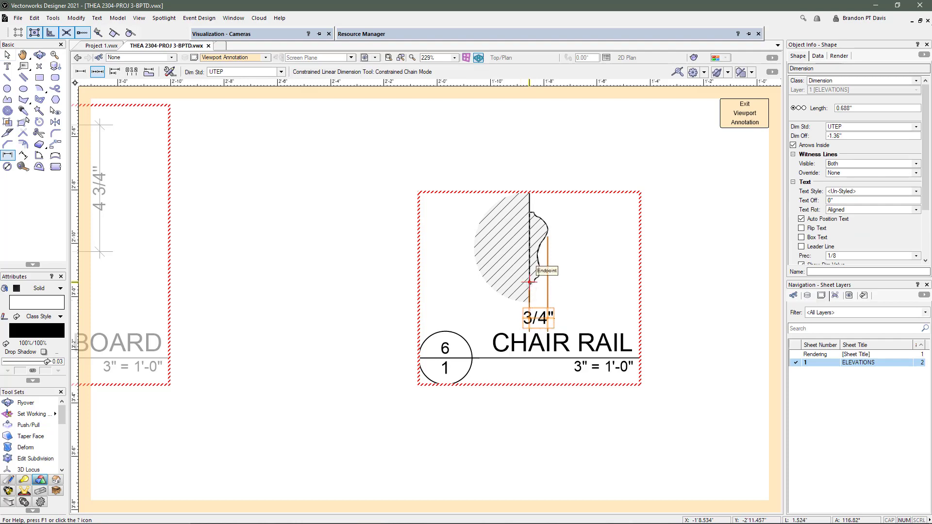
click(534, 212)
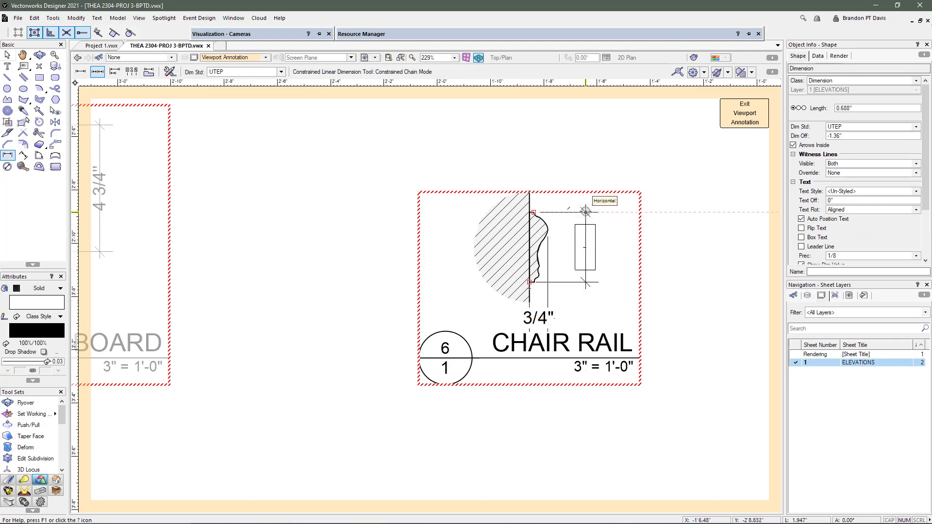
scroll(432, 264, down, 1)
Step: Create a 1/2" by 1/2" rectangle centred where the chair rail's projection and height extension lines cross
scroll(491, 271, up, 5)
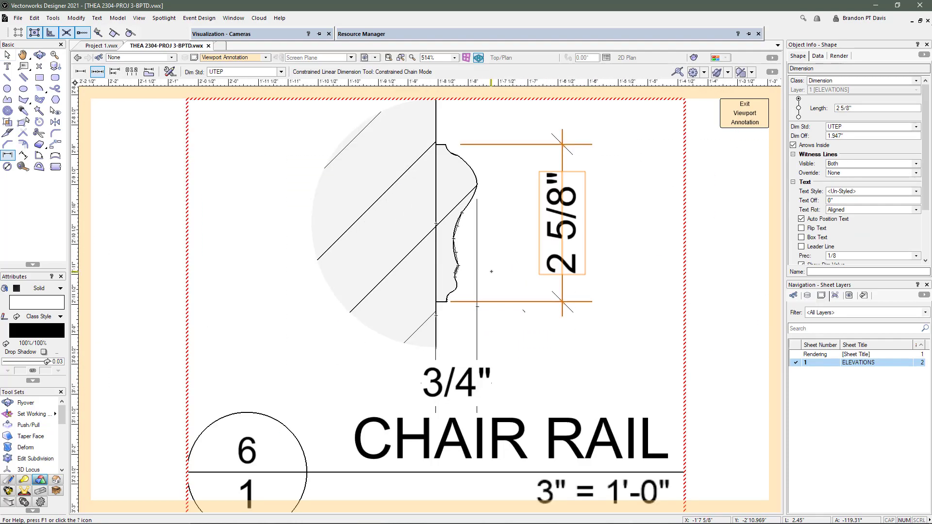
scroll(519, 310, up, 4)
key(x)
key(x)
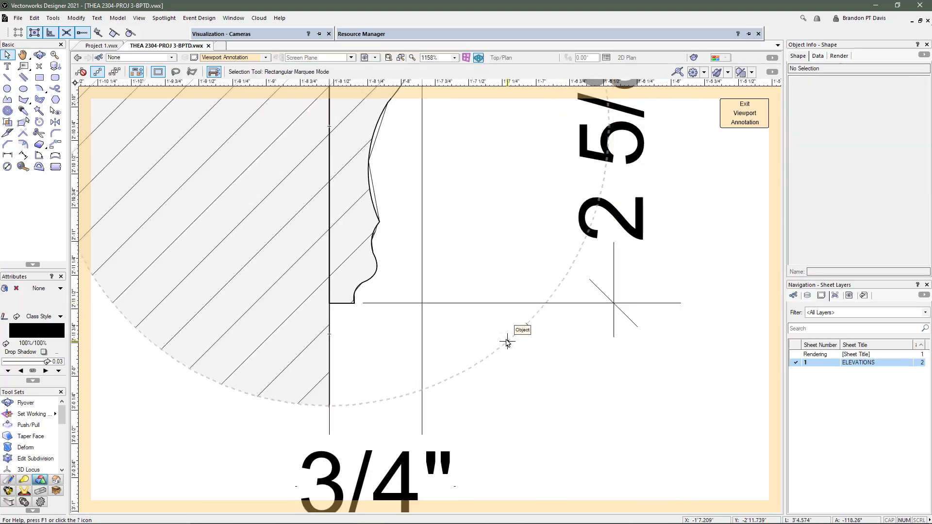
key(4)
key(4)
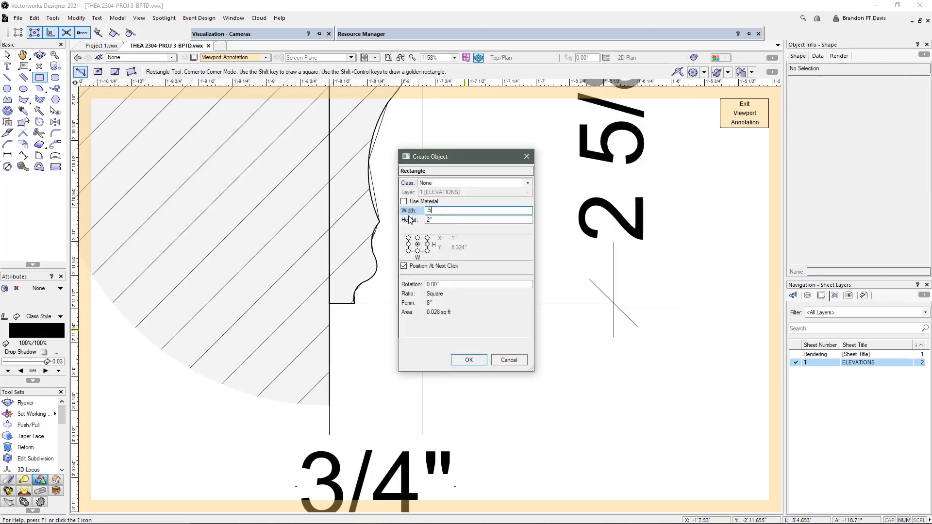
key(Tab)
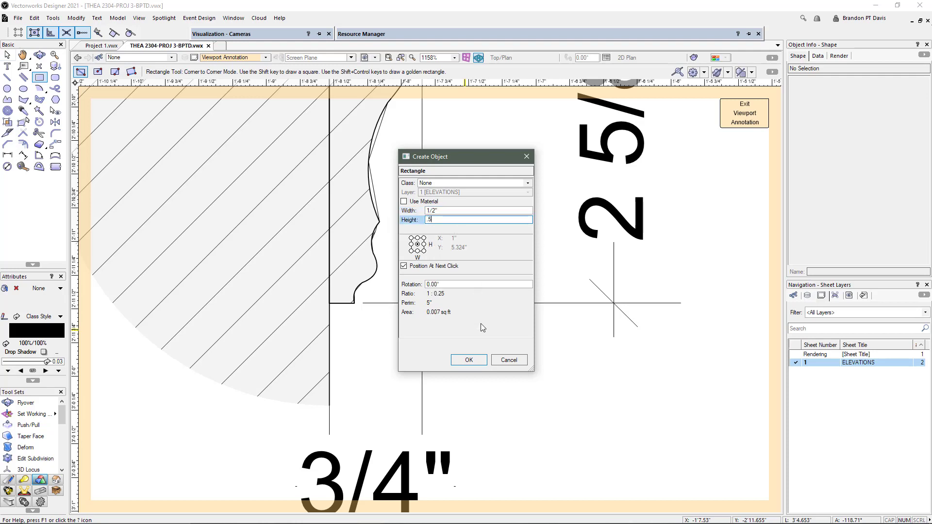
click(468, 359)
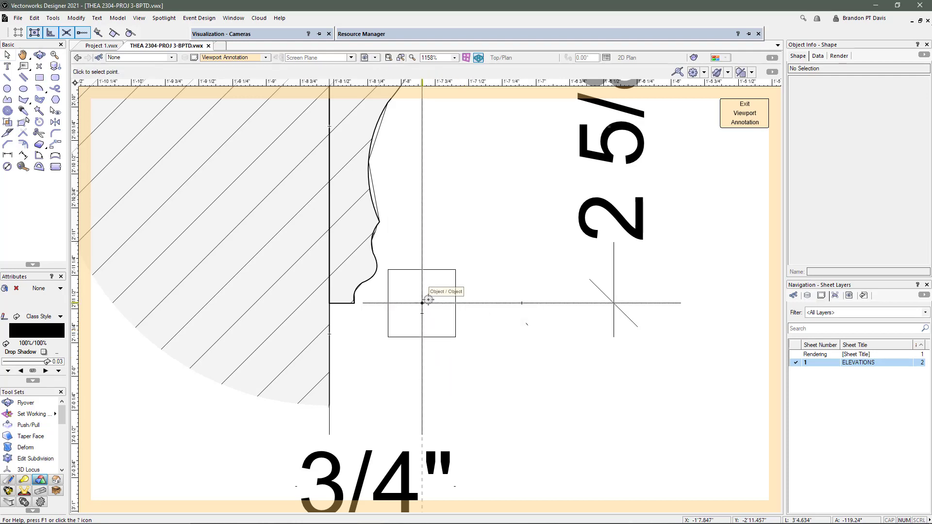
click(421, 302)
Step: Give the small square a solid white fill and no outline so it masks the crossing lines
click(31, 289)
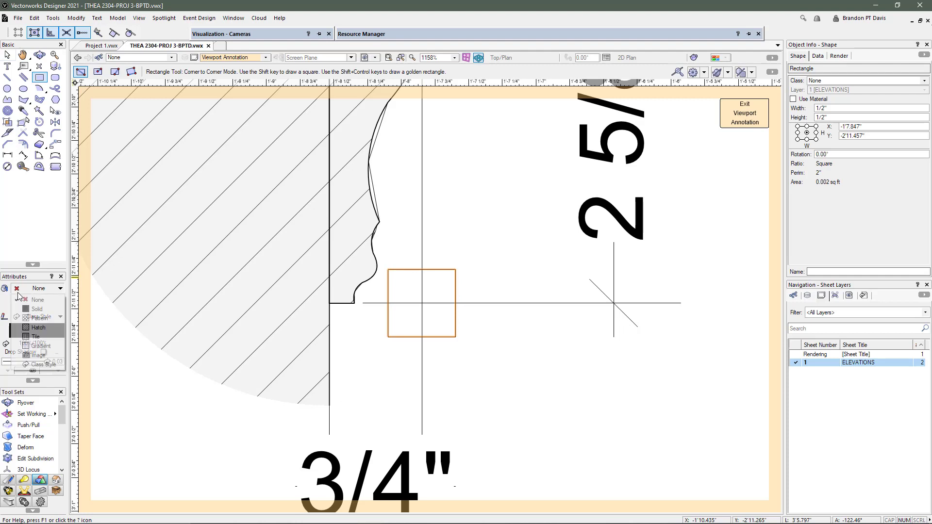
click(39, 301)
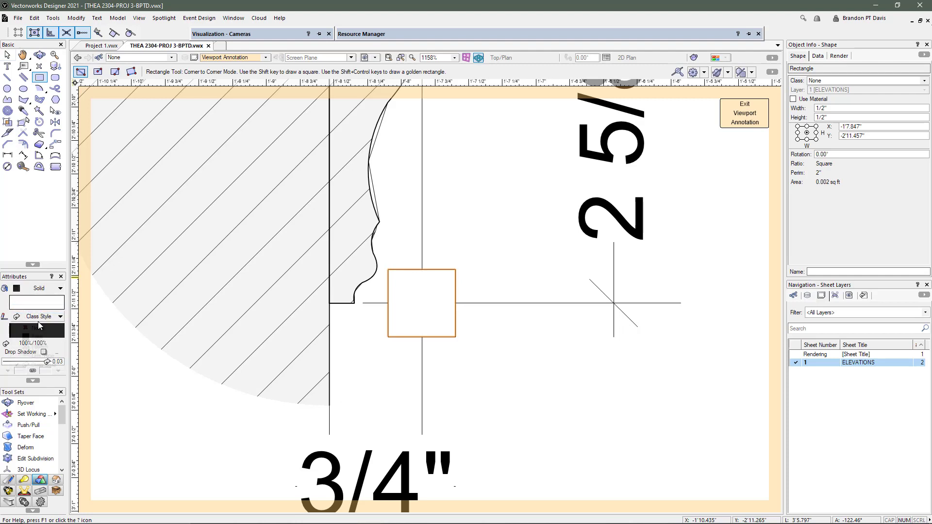
click(39, 328)
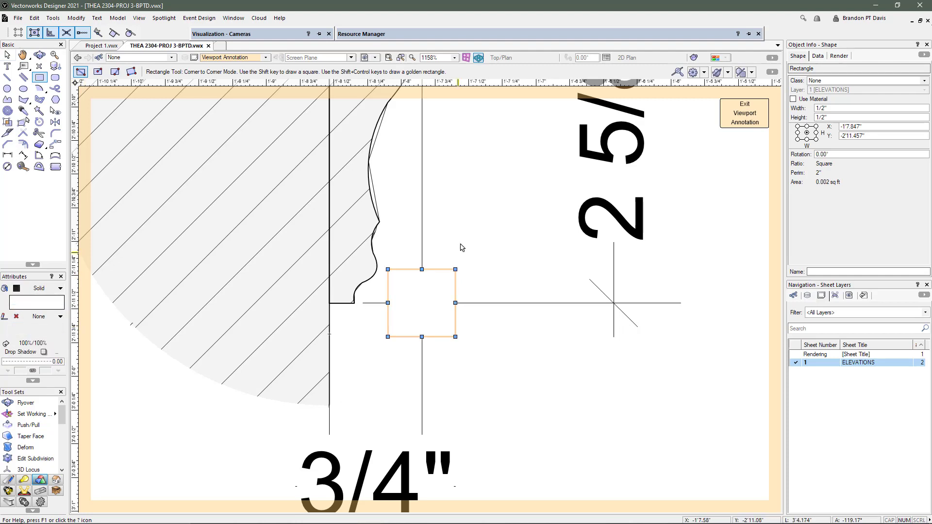
Step: Bring the chair rail's height dimension in front of the masking square and exit the viewport annotations
key(x)
click(479, 302)
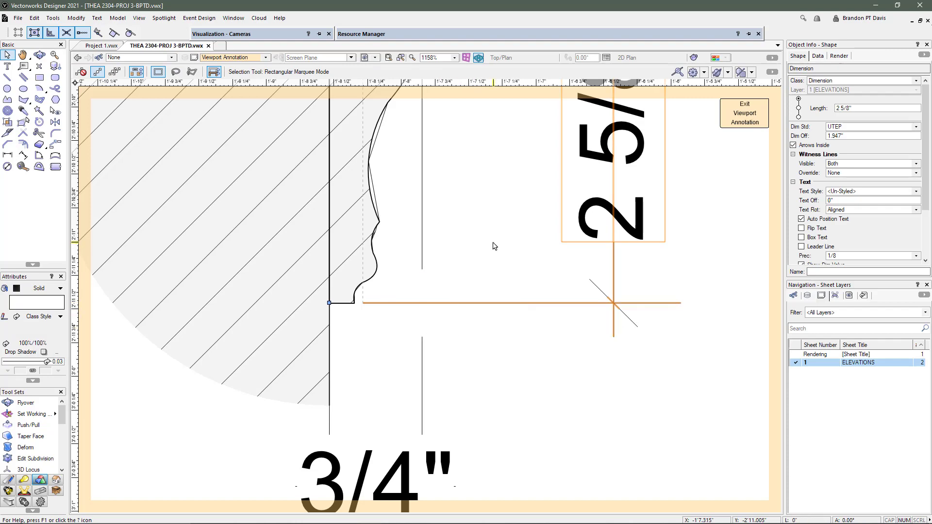
scroll(460, 325, down, 7)
click(473, 331)
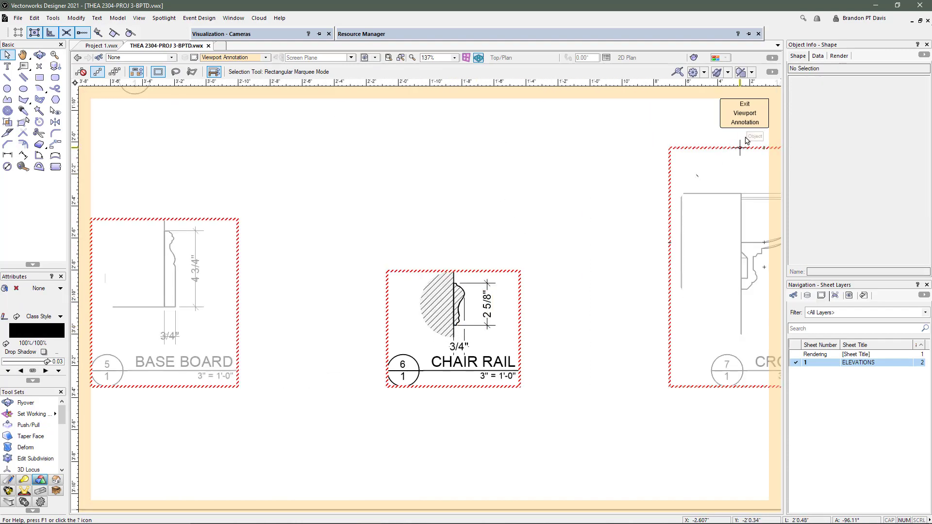
click(744, 114)
Step: Open the CROWN detail's annotations for editing and dimension the moulding's projection from the wall below the profile
scroll(285, 305, down, 4)
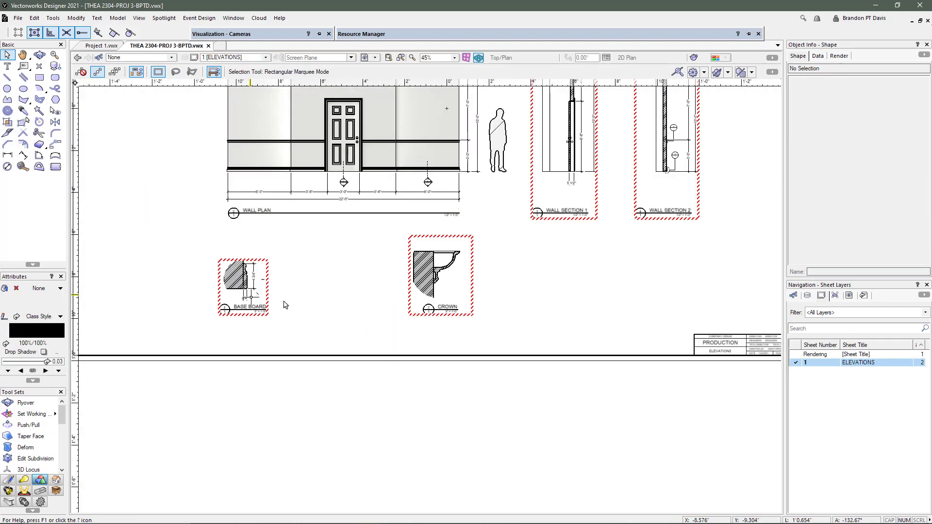
scroll(446, 307, up, 3)
double_click(432, 335)
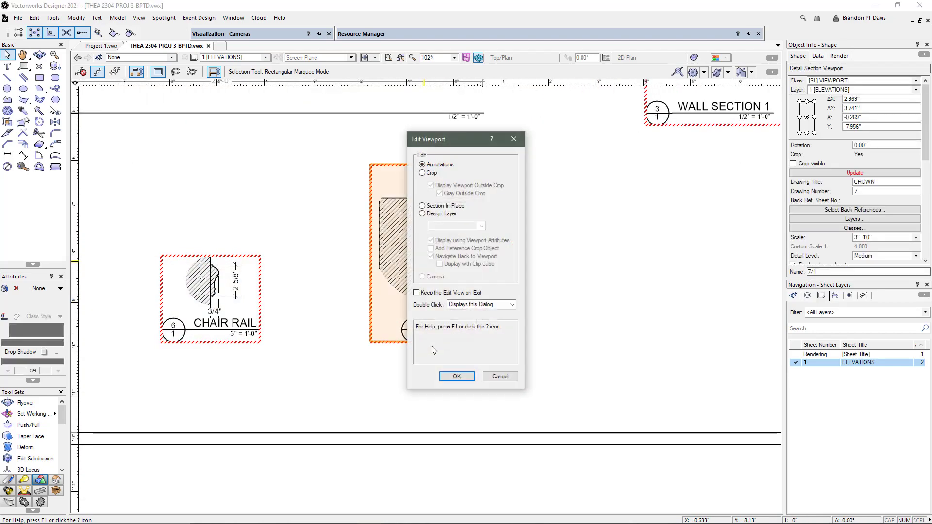
click(455, 377)
scroll(435, 266, up, 2)
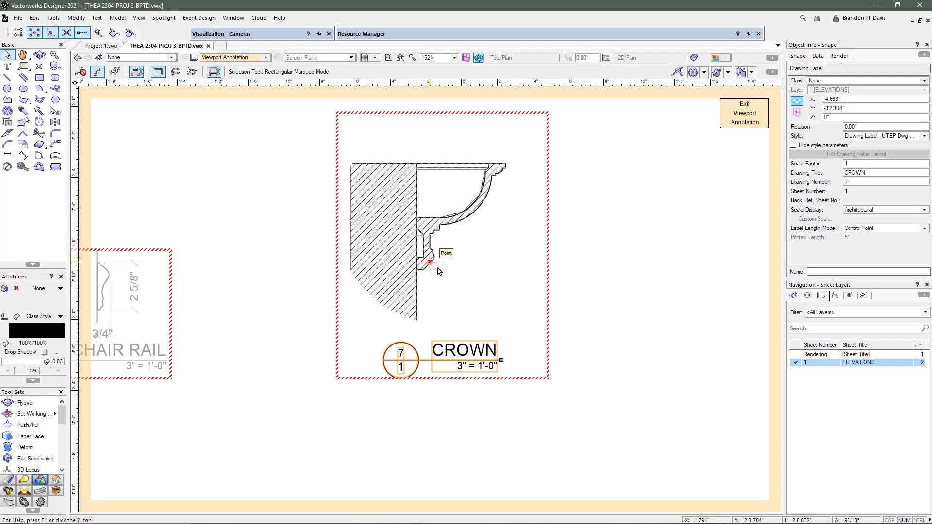
key(d)
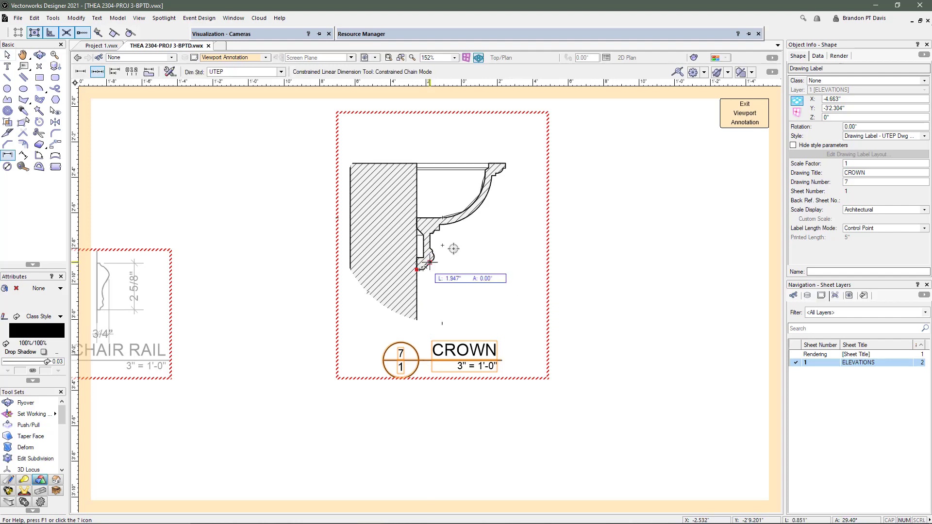
click(506, 164)
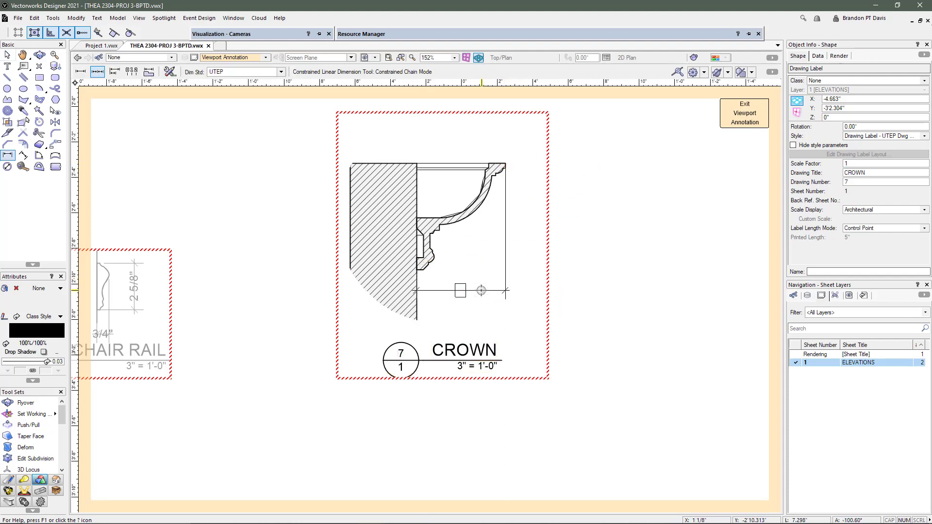
click(481, 290)
Step: Dimension the crown moulding's overall height beside the profile
scroll(450, 256, up, 2)
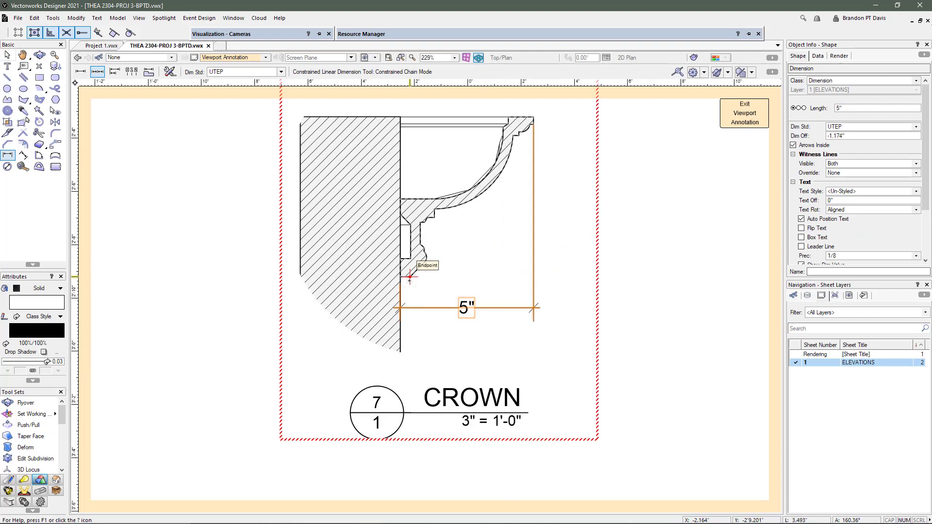
click(533, 115)
click(576, 150)
Step: Place a 1/2" square centred where the CROWN detail's projection and height dimension lines cross
scroll(548, 263, up, 6)
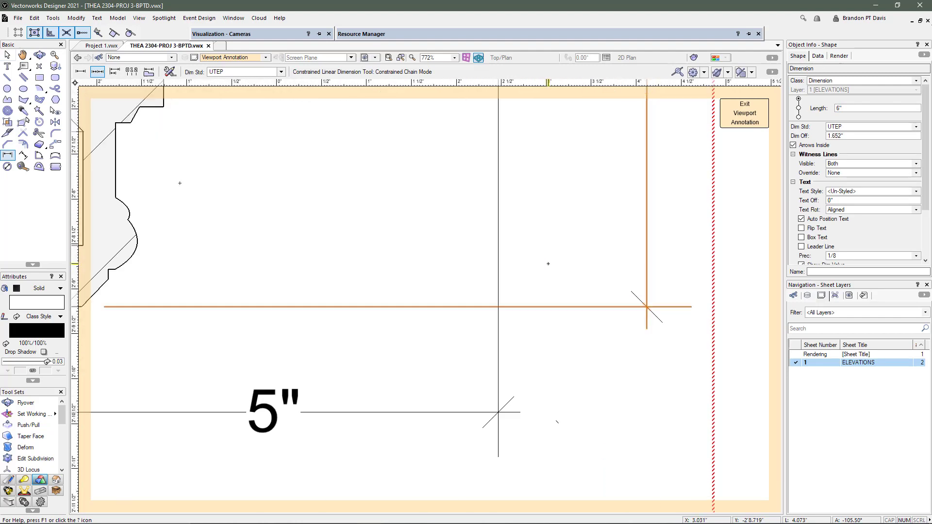
key(Escape)
key(4)
key(4)
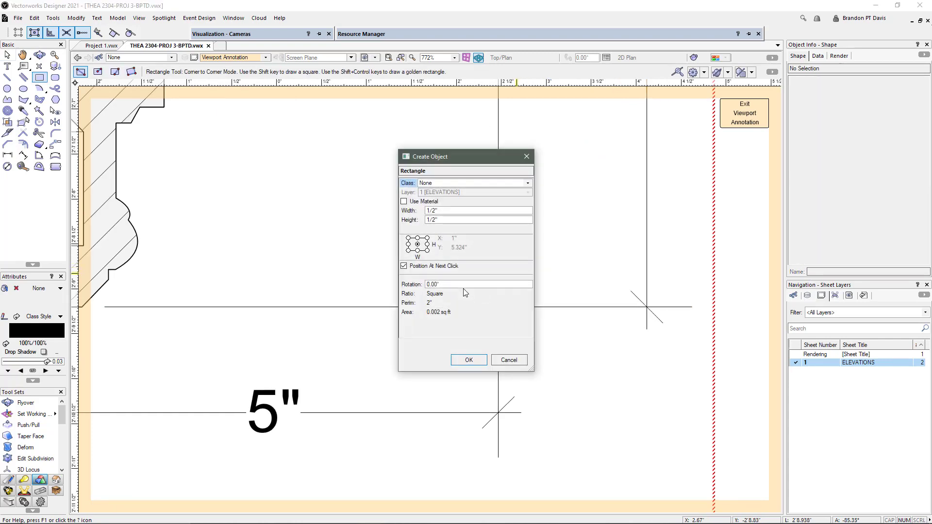
click(466, 361)
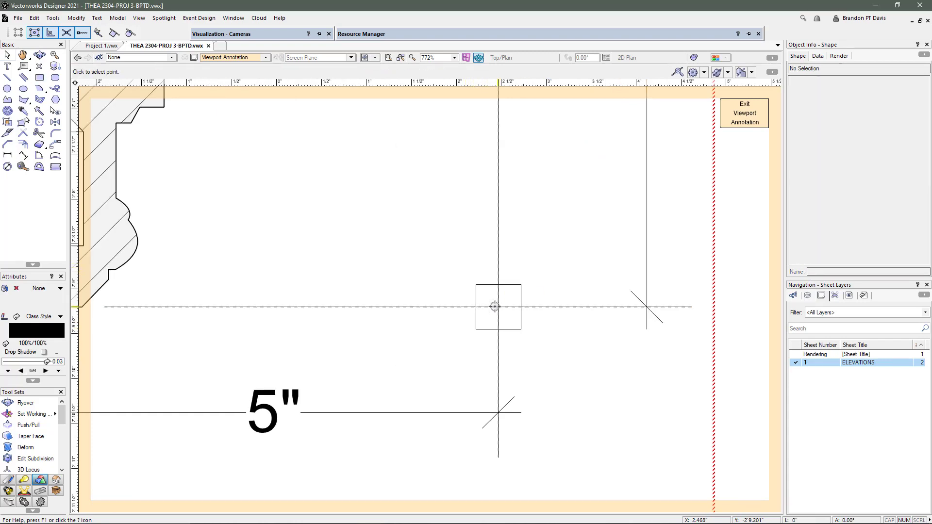
click(494, 306)
Step: Give the 1/2" square a solid white fill and no outline to mask the crossing dimension lines
click(24, 290)
click(36, 307)
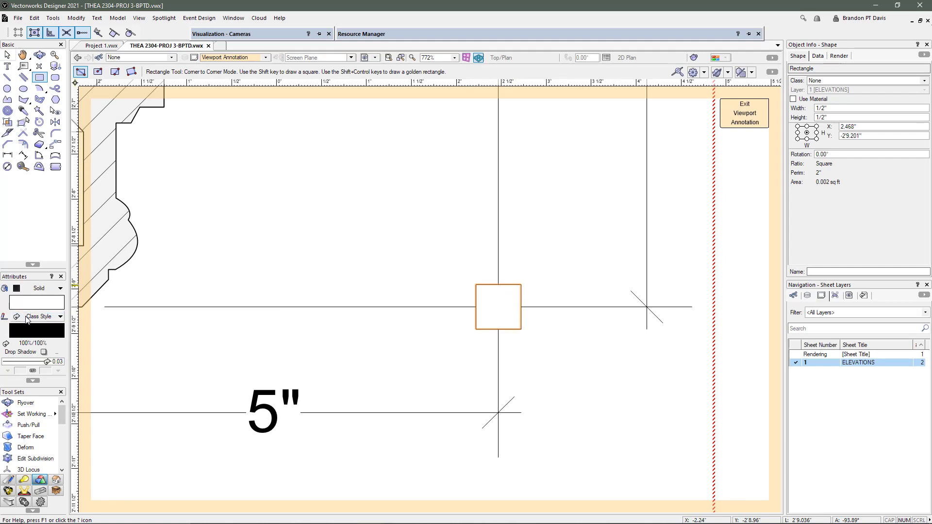
click(39, 316)
click(34, 328)
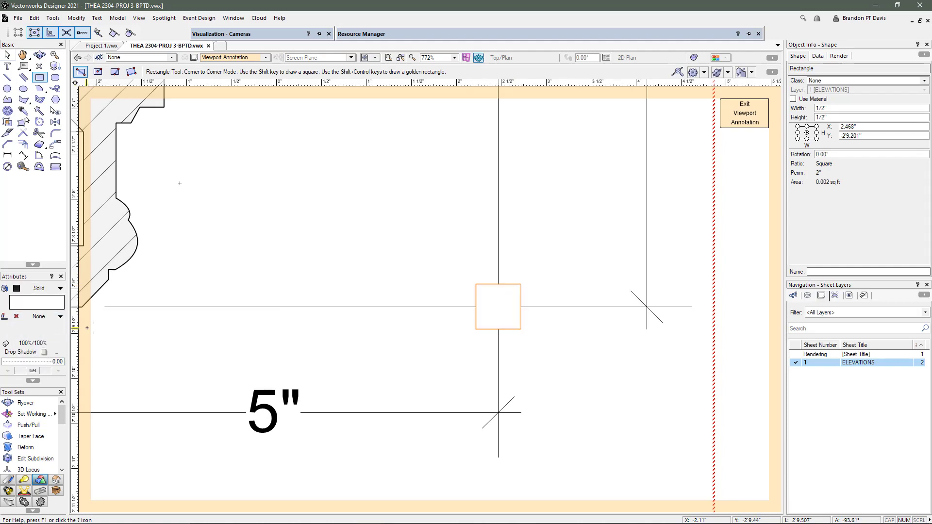
Step: Bring the crown's height dimension in front of the masking square and exit the viewport annotations
key(x)
click(367, 306)
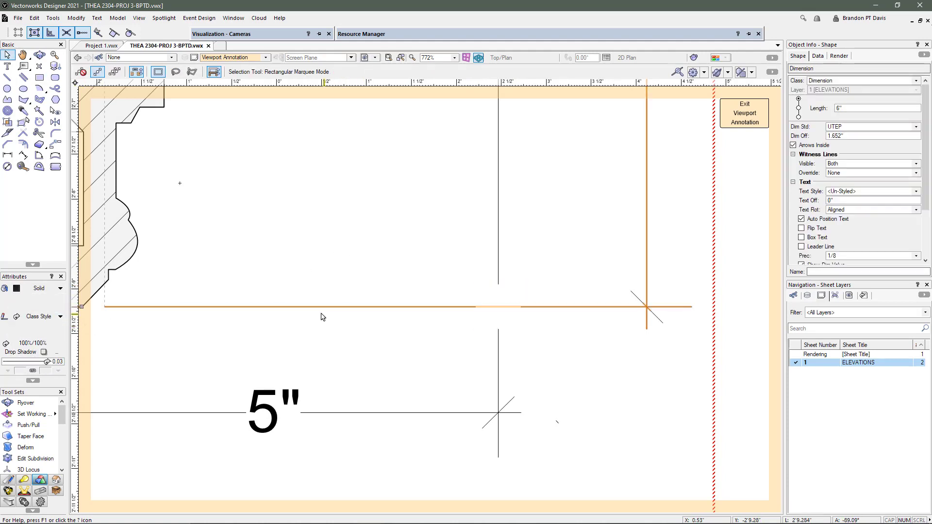
click(359, 247)
scroll(457, 306, down, 6)
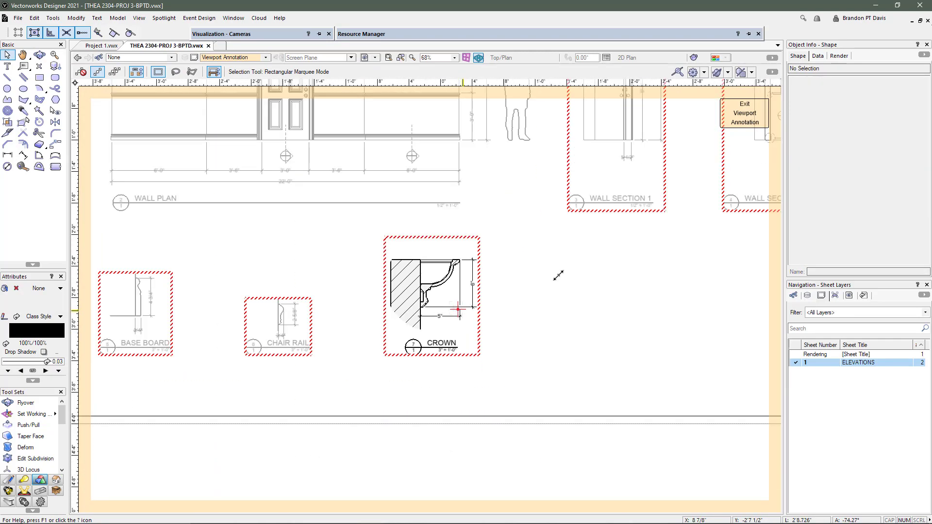
click(746, 118)
Step: Update the wall elevation, both wall section viewports and the BASE BOARD, CHAIR RAIL and CROWN detail viewports together
scroll(674, 172, down, 4)
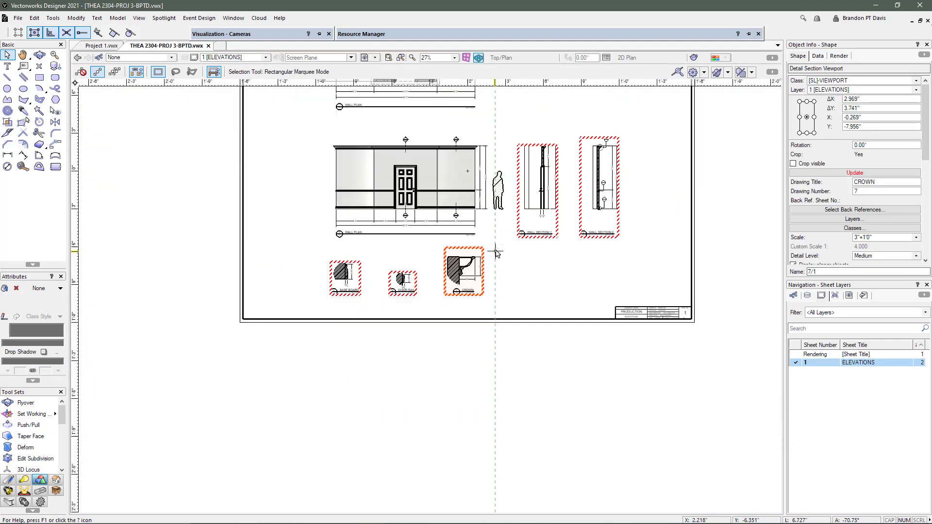
scroll(643, 130, up, 4)
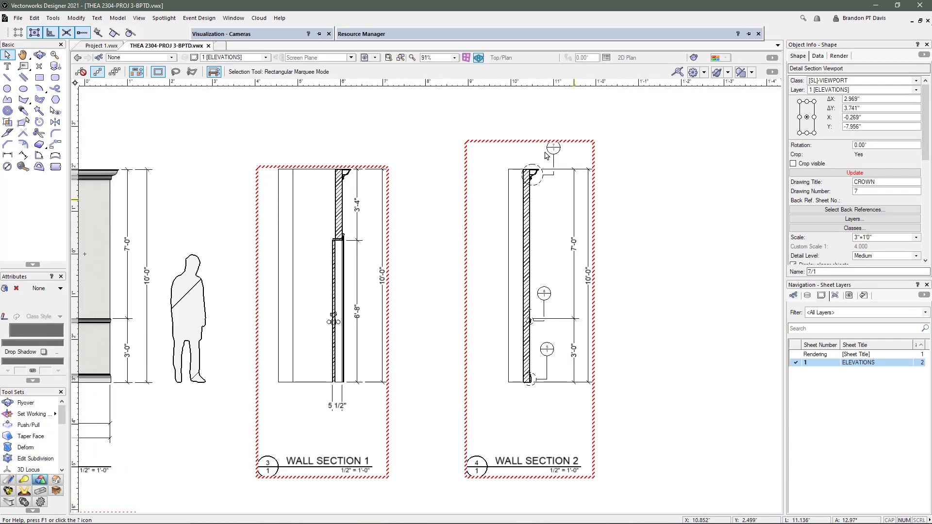
scroll(469, 215, down, 4)
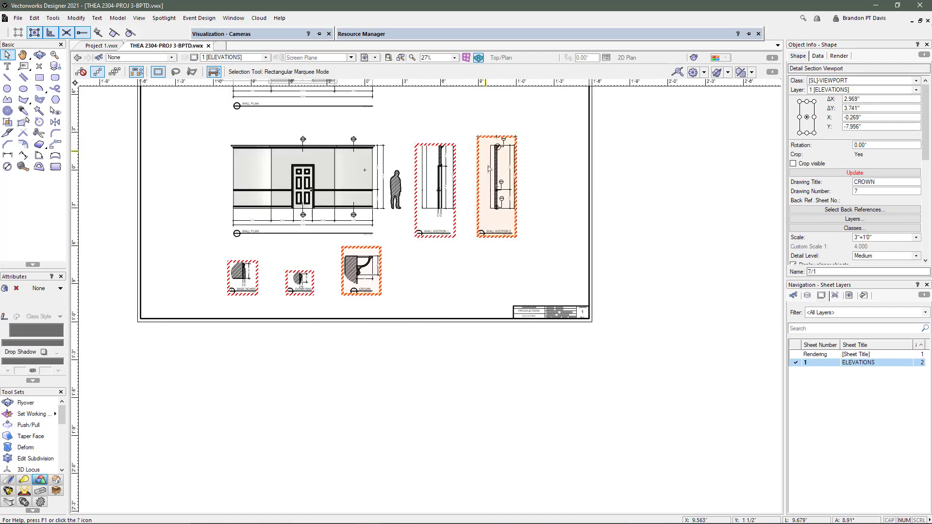
scroll(492, 160, up, 1)
scroll(479, 256, down, 1)
scroll(378, 262, up, 2)
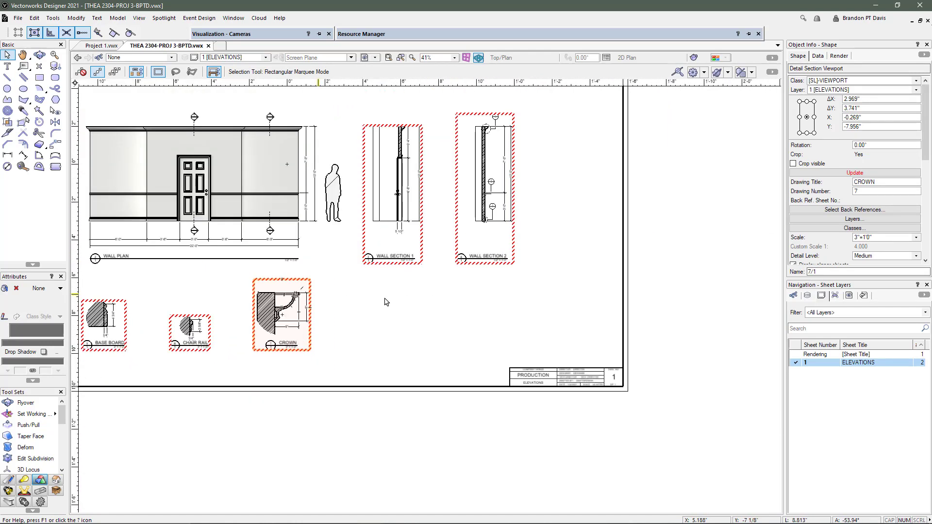
scroll(369, 311, down, 2)
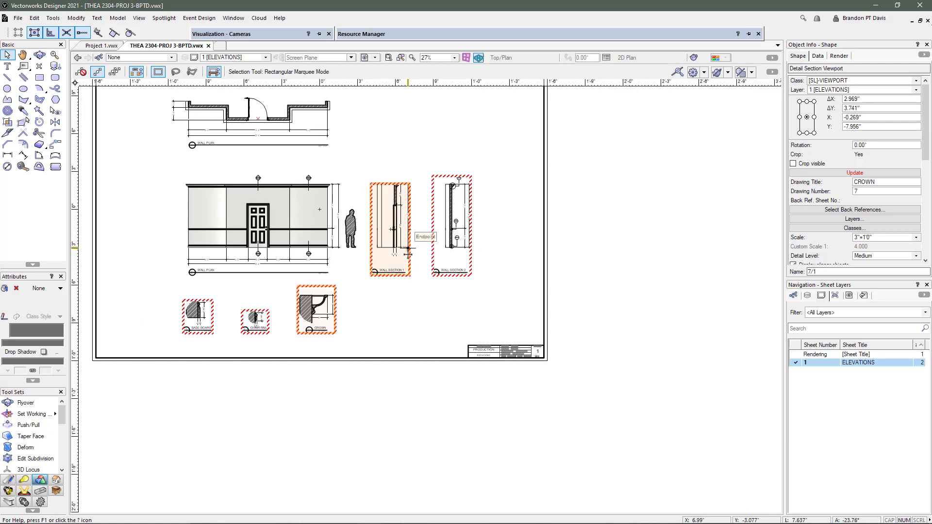
scroll(522, 154, up, 2)
scroll(516, 158, down, 2)
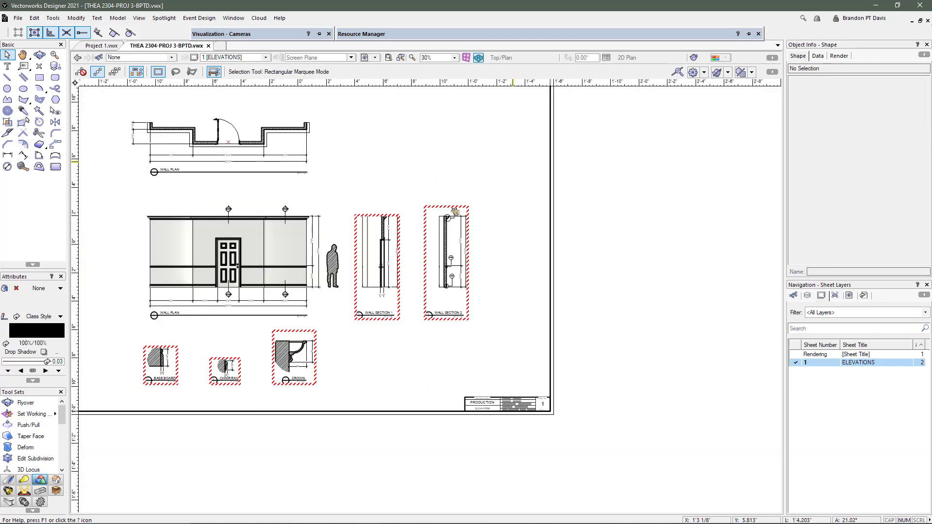
drag(513, 162, 134, 388)
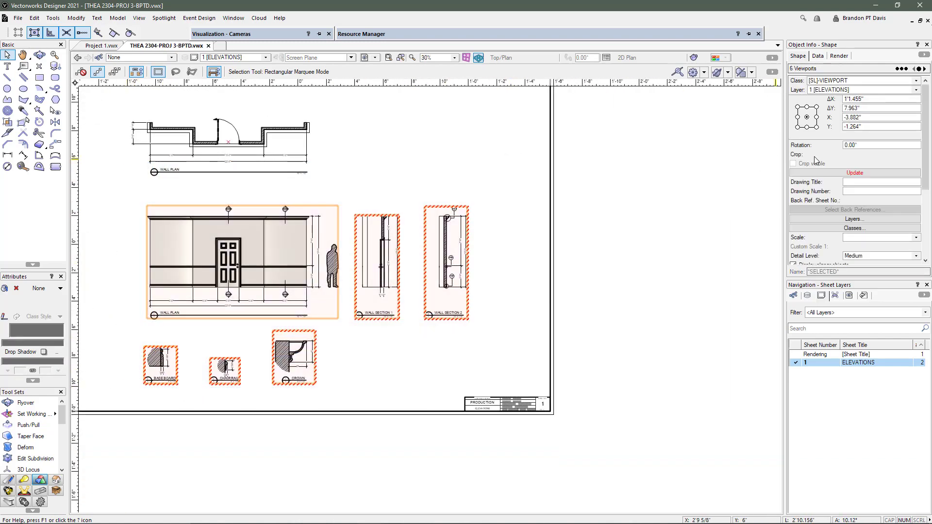
click(826, 174)
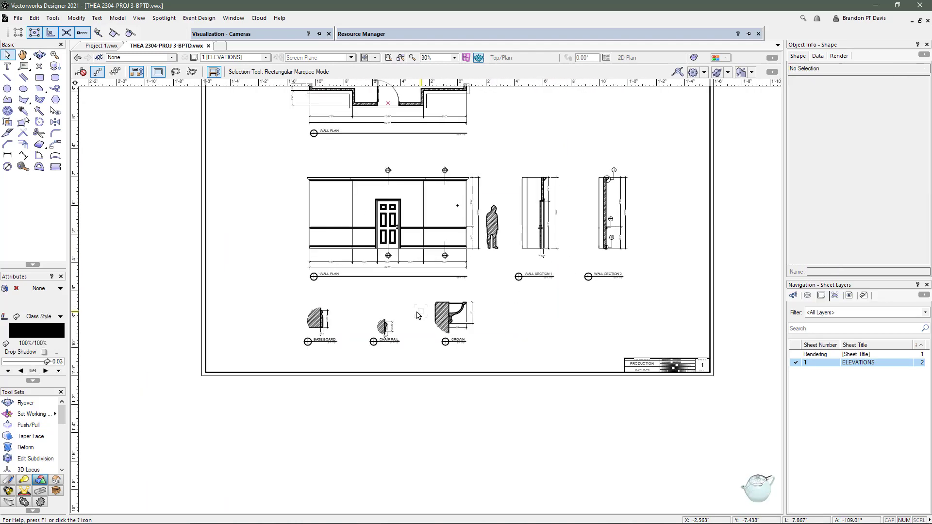
Step: Shift the plan, elevation and three detail viewports together to the left to open space before the wall sections
scroll(305, 302, down, 2)
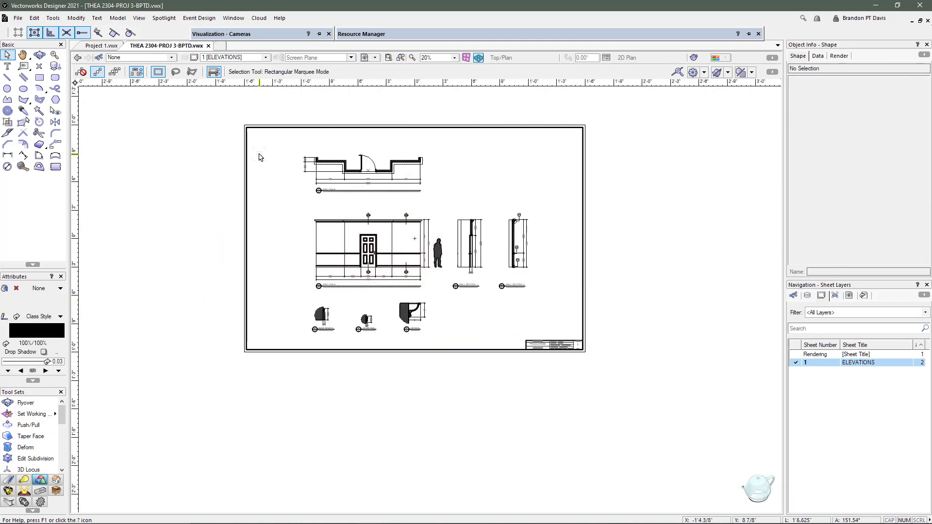
drag(258, 157, 462, 357)
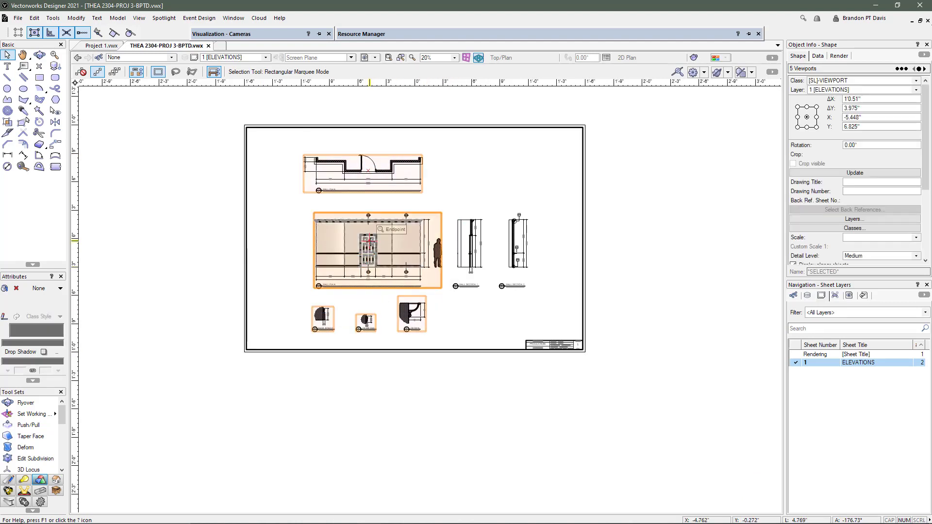
drag(368, 240, 344, 239)
click(429, 238)
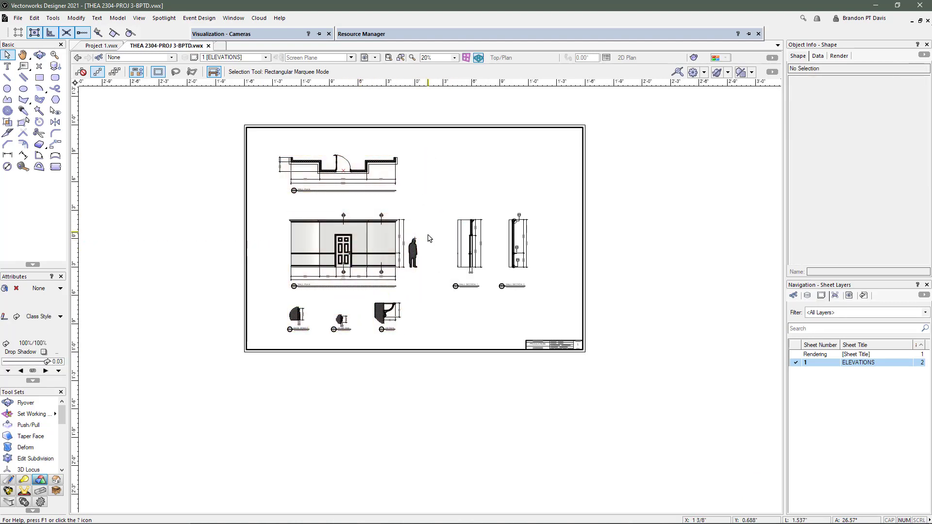
Step: Move the WALL SECTION 1 viewport slightly left to even its spacing between the elevation and WALL SECTION 2
drag(443, 192, 489, 307)
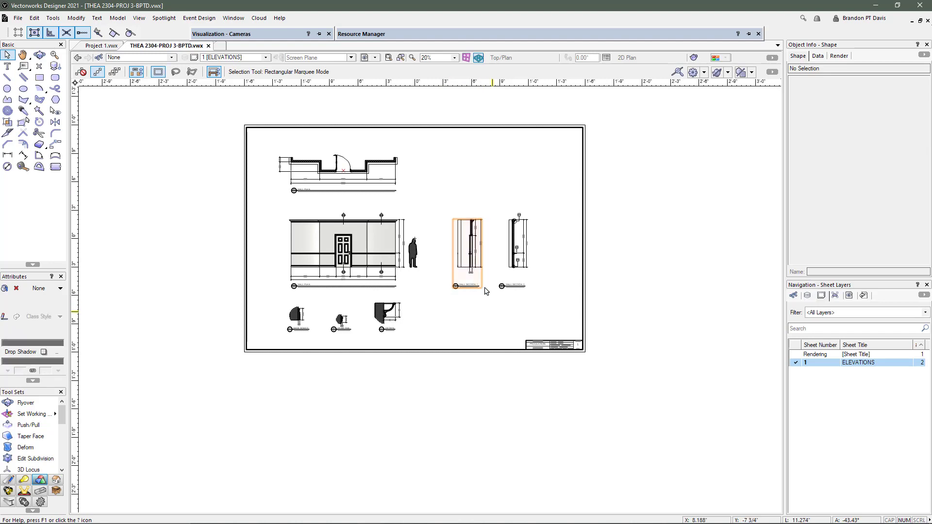
scroll(464, 252, up, 2)
drag(479, 244, 462, 245)
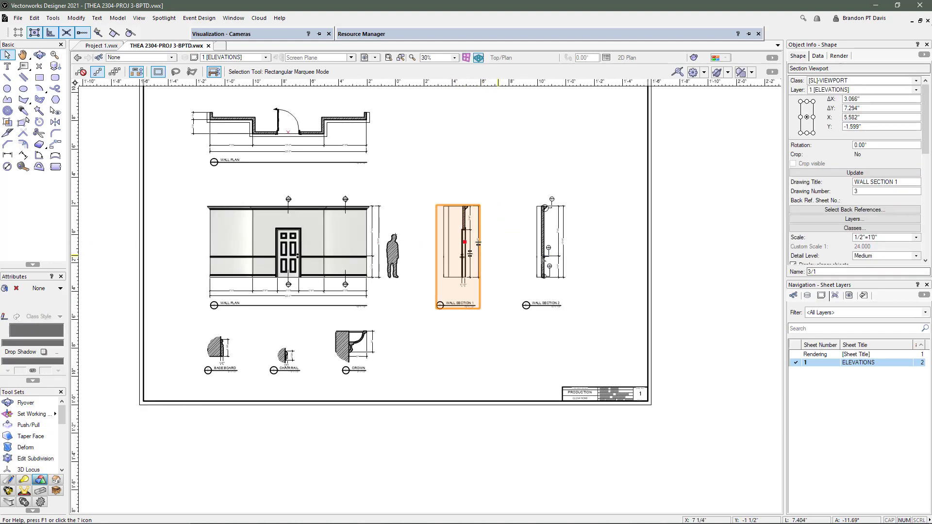
click(570, 183)
Step: Open the Title Block Manager for the ELEVATIONS sheet's title block border
scroll(481, 345, down, 1)
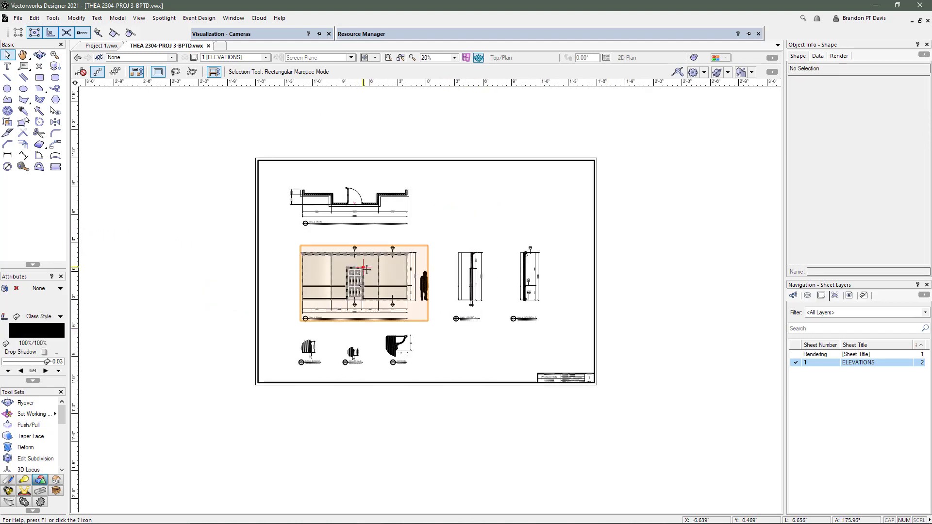
scroll(232, 182, up, 1)
scroll(242, 277, down, 1)
scroll(451, 423, up, 1)
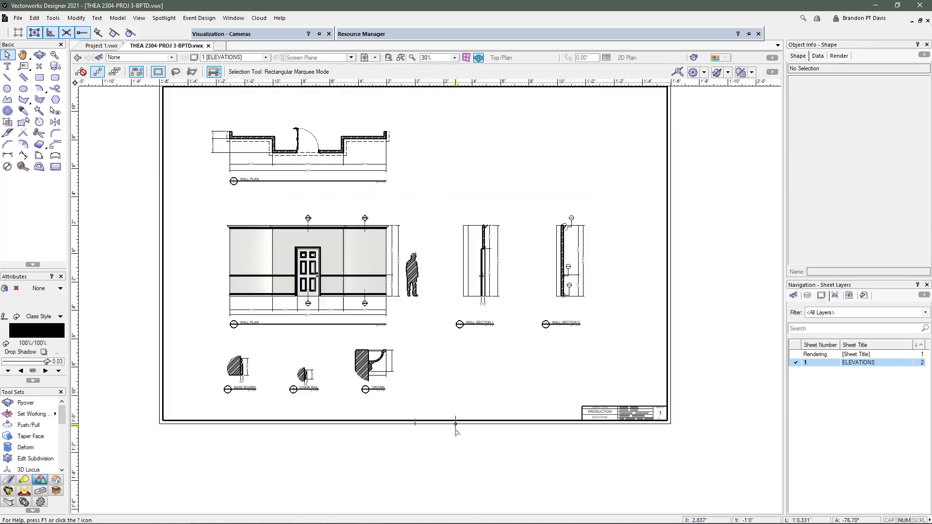
scroll(600, 409, up, 1)
scroll(255, 340, down, 1)
scroll(490, 326, up, 4)
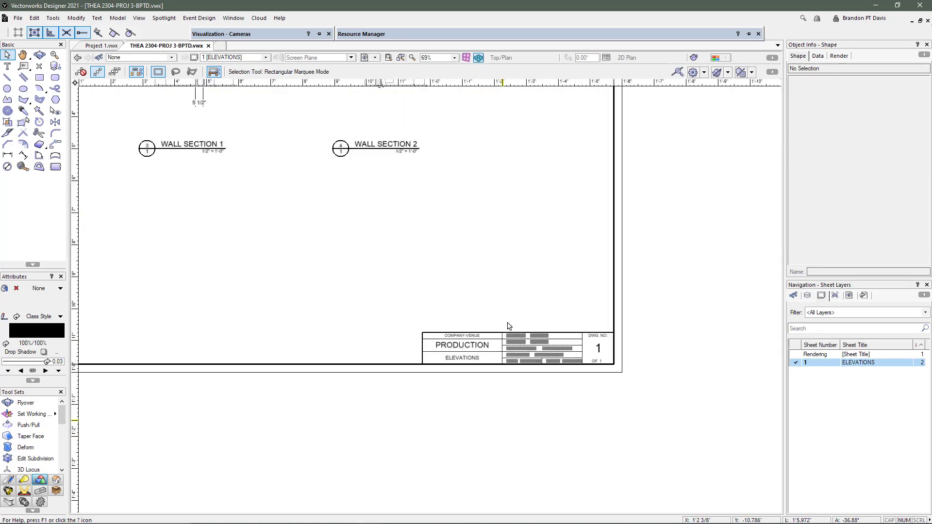
double_click(490, 326)
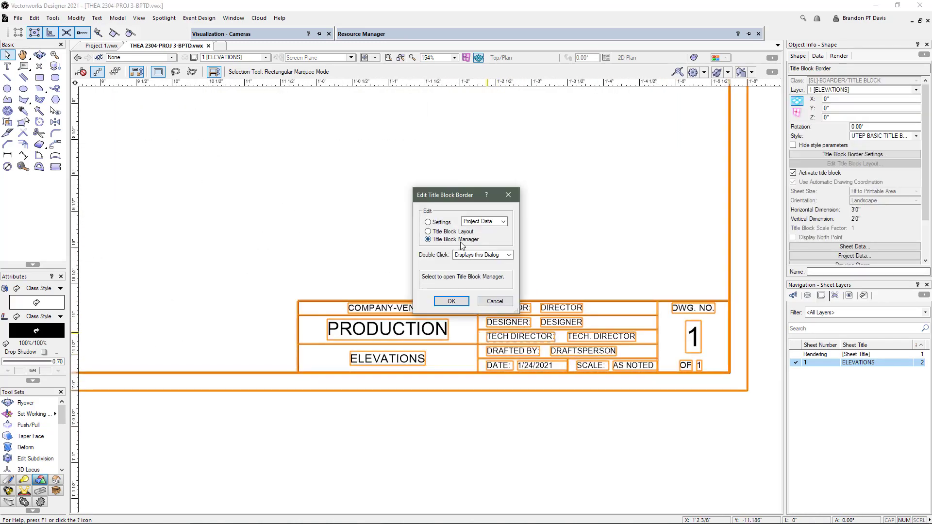
click(451, 301)
click(514, 297)
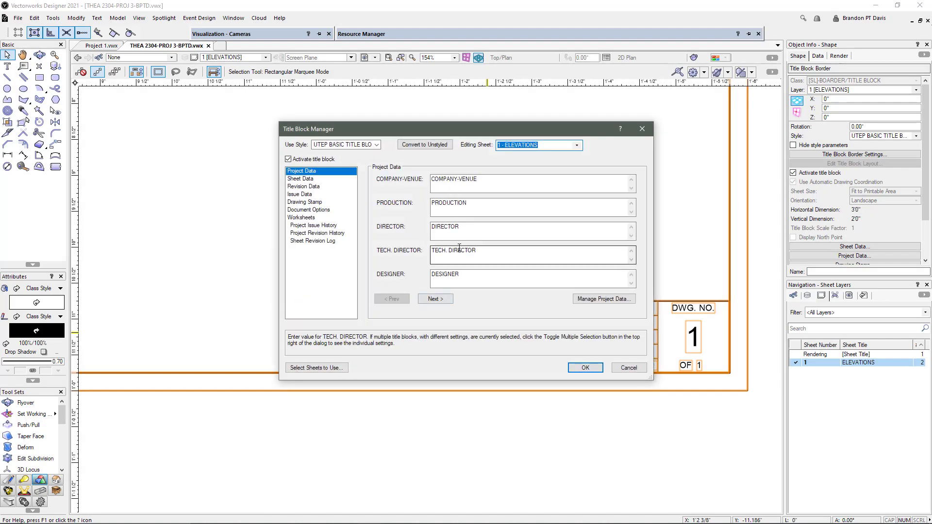
Step: Replace the DESIGNER placeholder in the project data with the designer's full name and apply it to the title block
click(466, 276)
drag(467, 276, 411, 282)
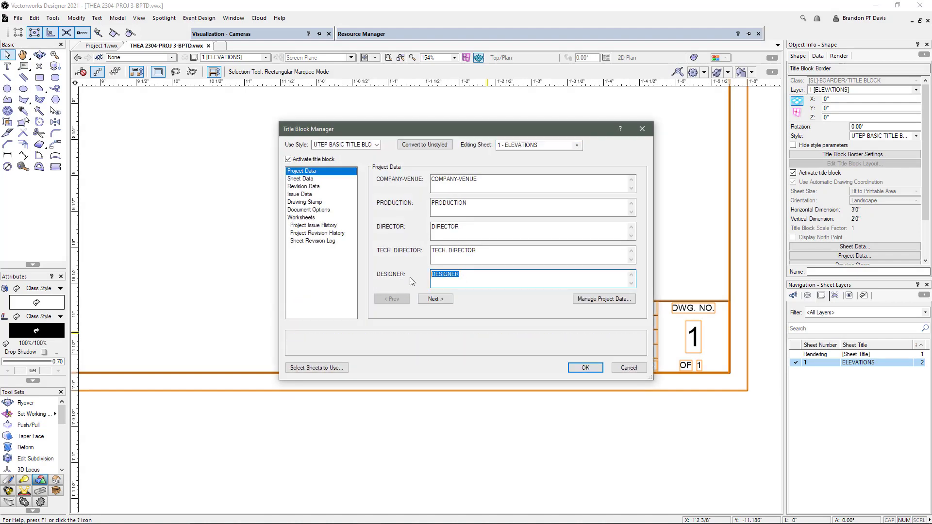
key(BackSpace)
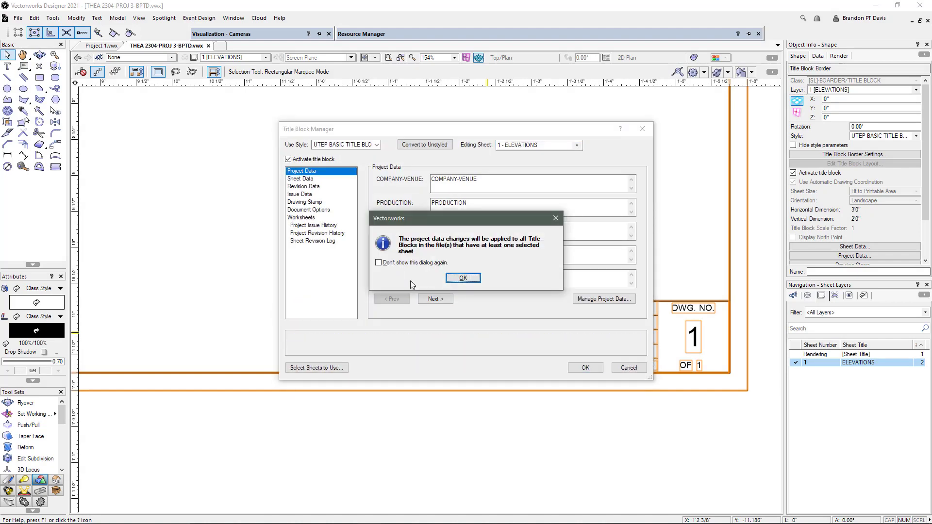
click(454, 277)
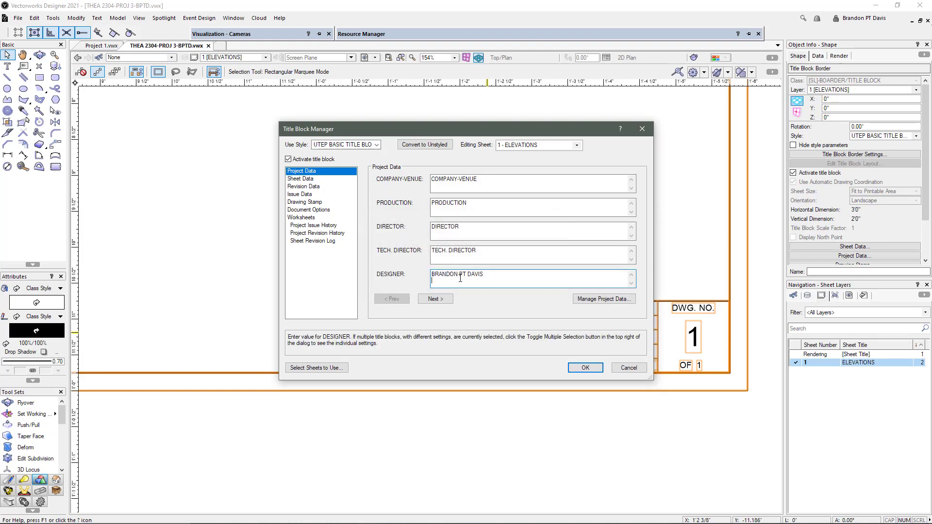
click(571, 370)
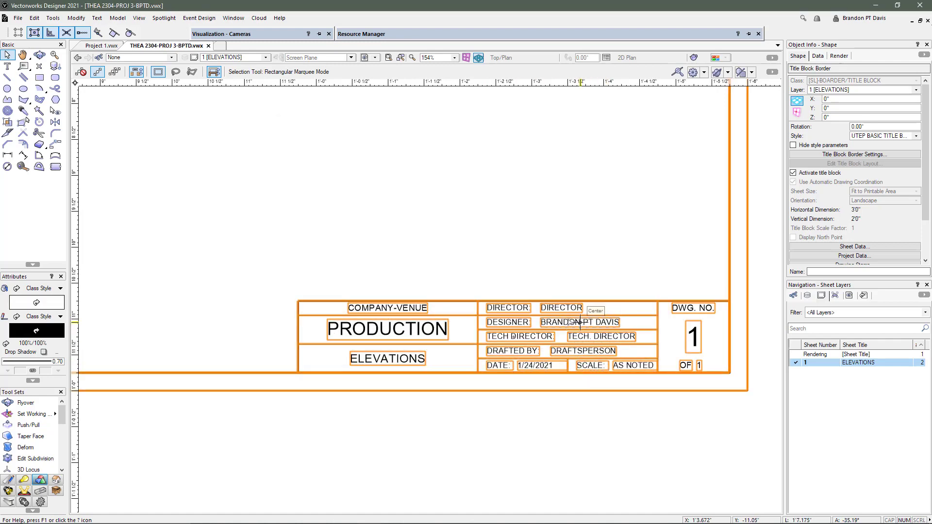
Step: Publish the ELEVATIONS set as a PDF named THEA 2304-PROJ 3-BPTD in the Documents folder, overwriting the earlier copy
scroll(569, 358, down, 5)
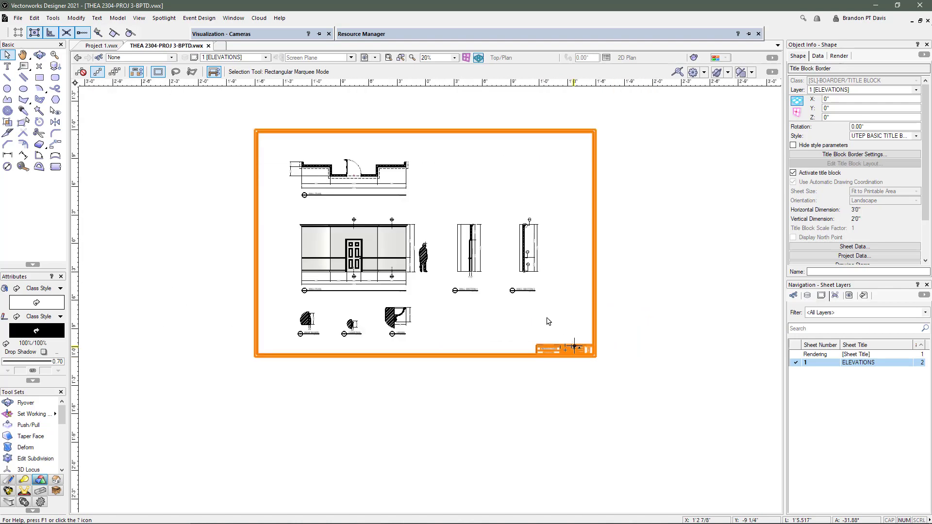
scroll(562, 293, up, 1)
click(397, 162)
scroll(379, 210, down, 1)
scroll(291, 185, up, 1)
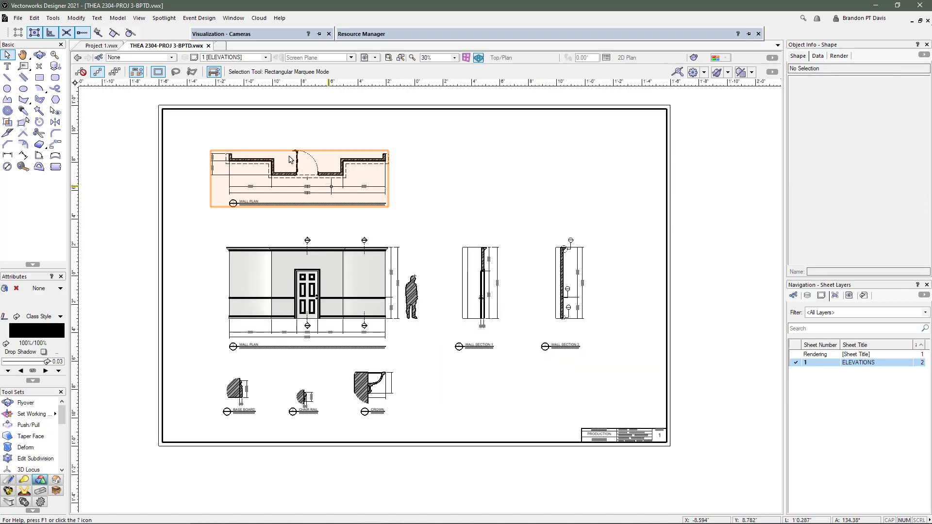
scroll(252, 152, down, 1)
click(18, 20)
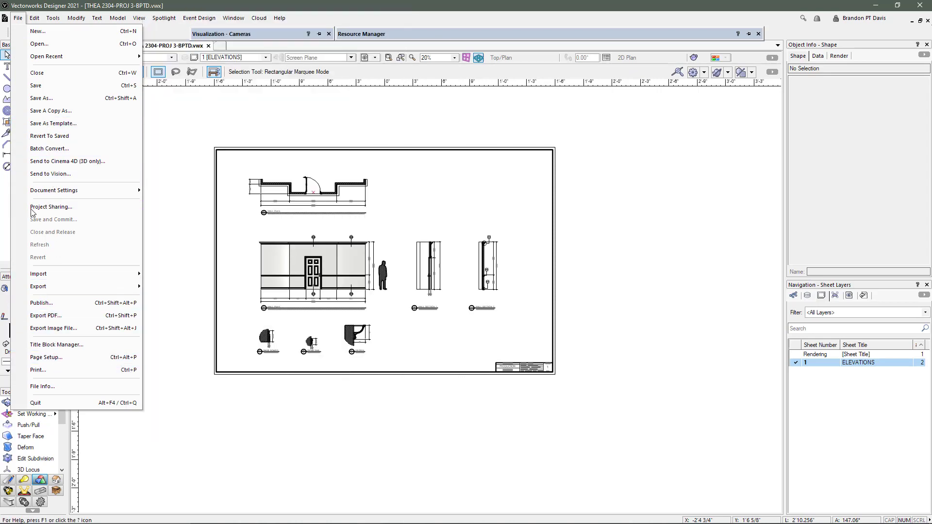
click(47, 304)
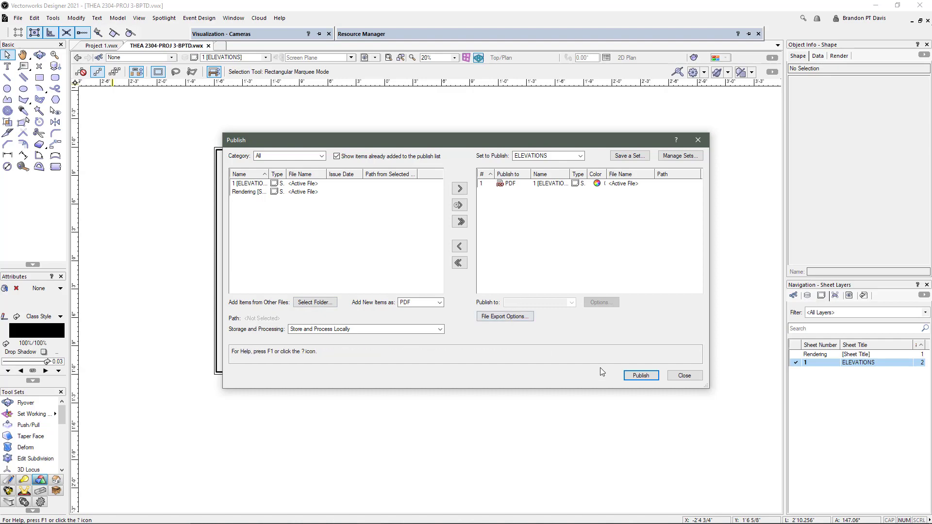
click(636, 376)
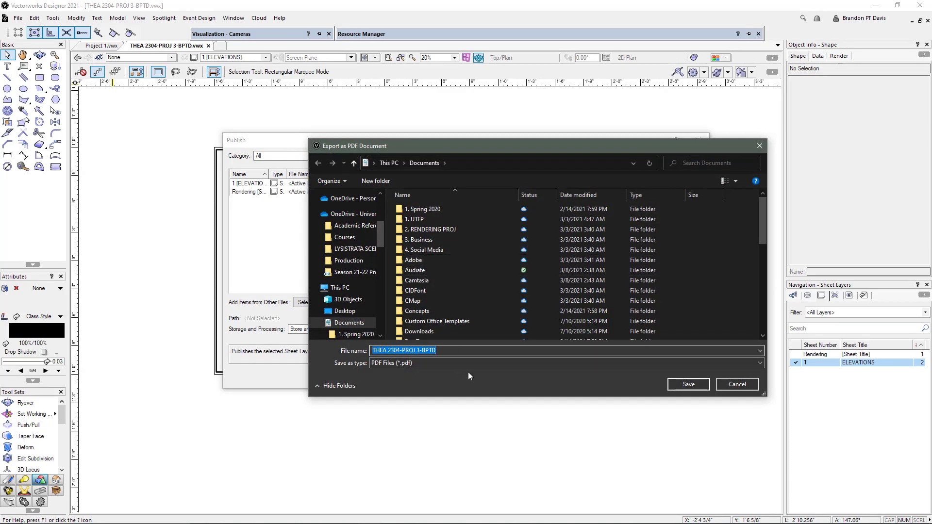
click(684, 386)
click(500, 272)
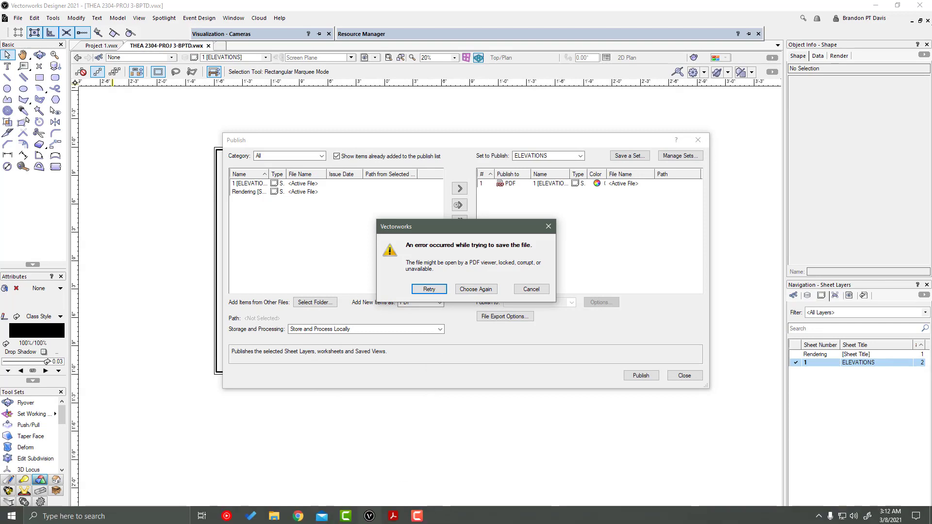
Step: Close the earlier PDF that is open in Adobe Acrobat and retry saving the published file from Vectorworks
mouse_move(393, 514)
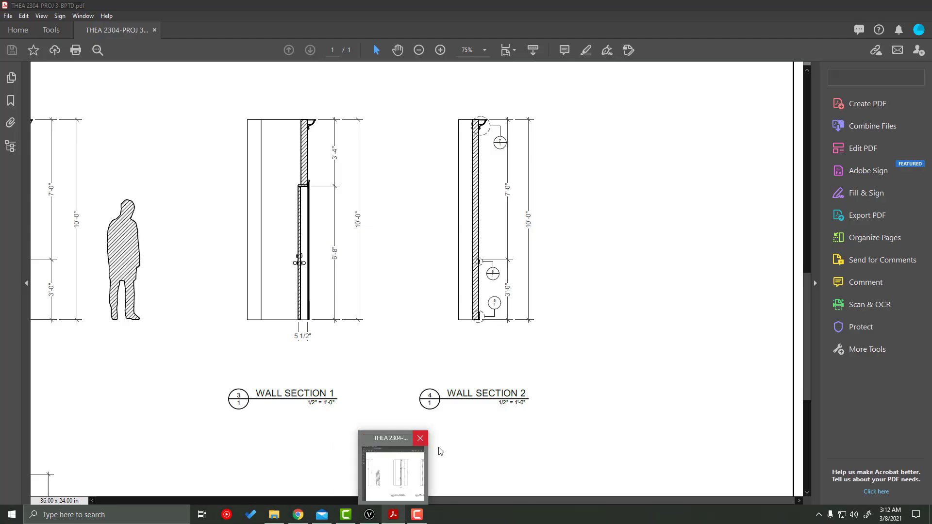
click(437, 452)
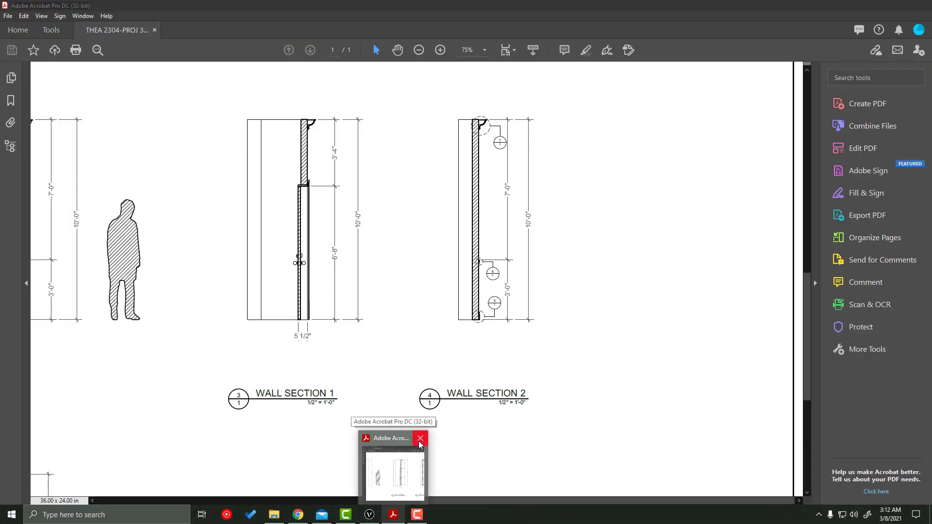
click(421, 440)
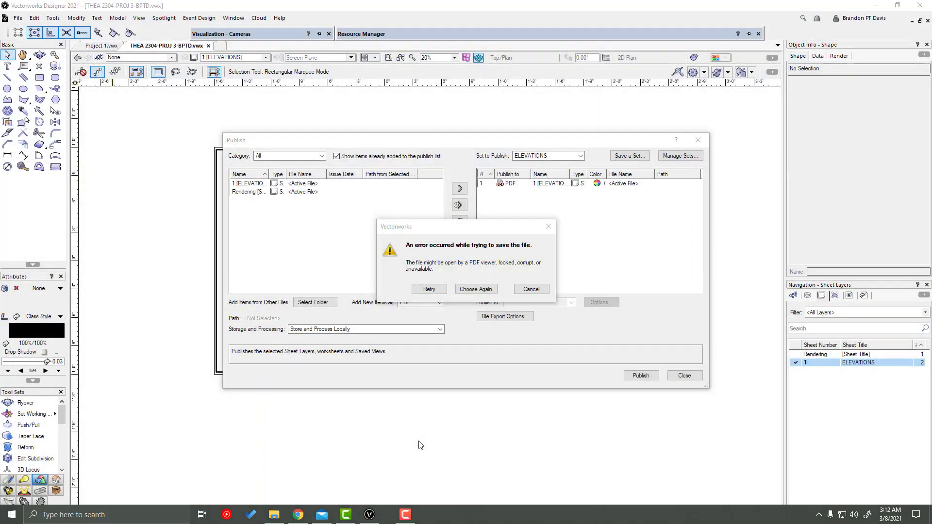
click(429, 289)
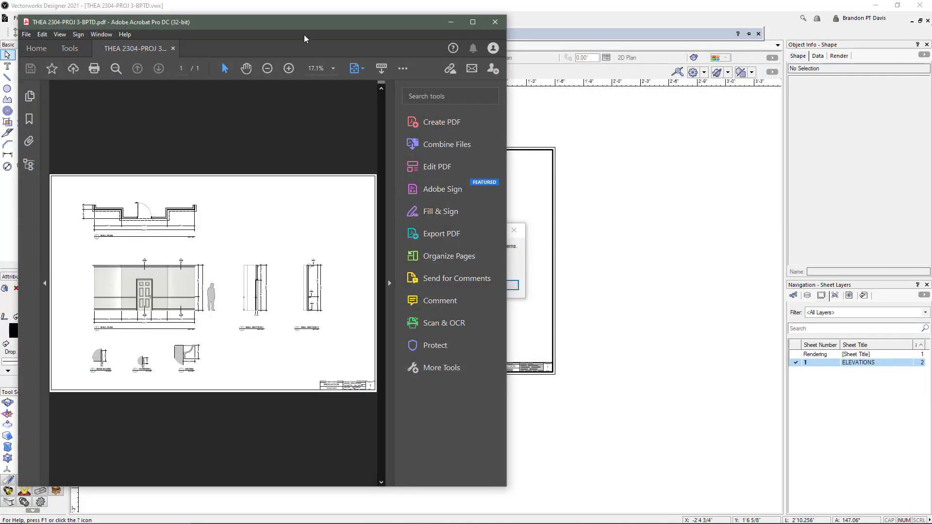
Step: Maximize the published PDF in Acrobat and enlarge it to 75% to examine the wall elevation, its callouts and the trim details
drag(309, 22, 308, 38)
double_click(354, 44)
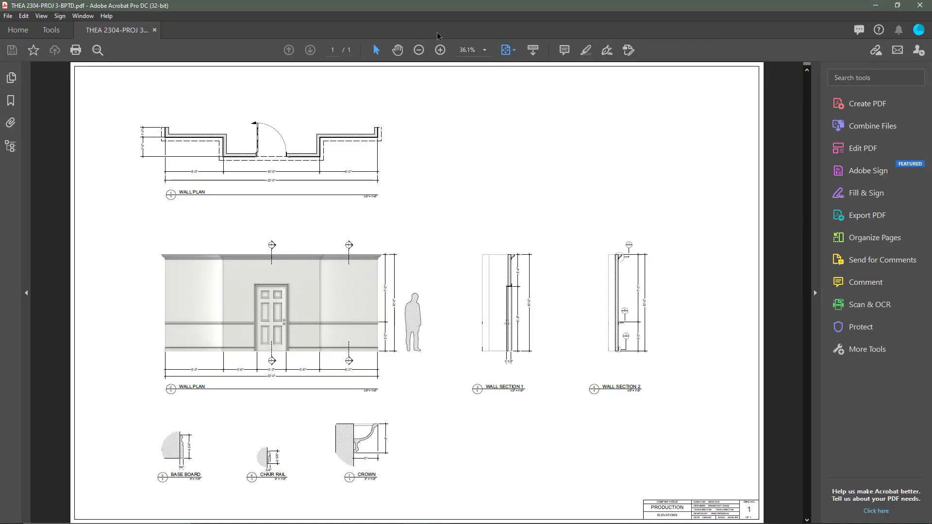
click(440, 52)
click(439, 52)
click(440, 52)
scroll(364, 235, down, 10)
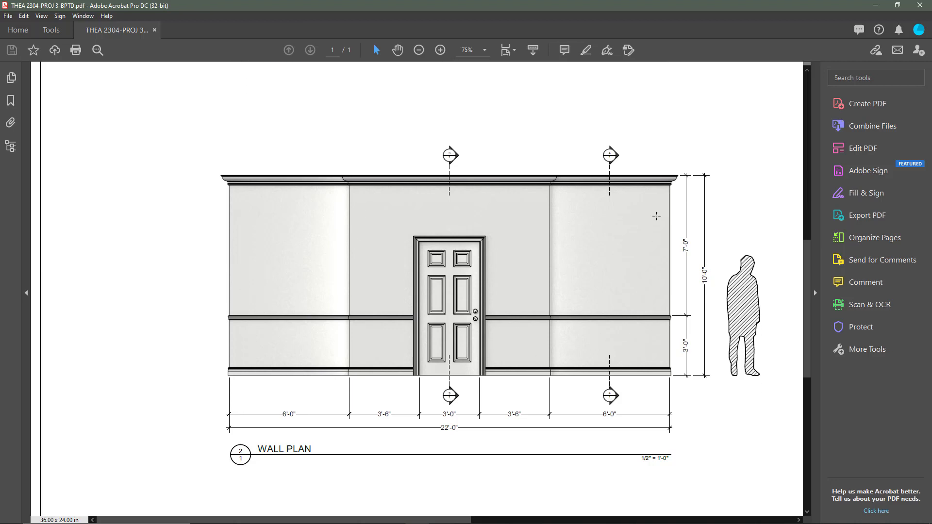
scroll(376, 246, down, 5)
scroll(376, 247, down, 3)
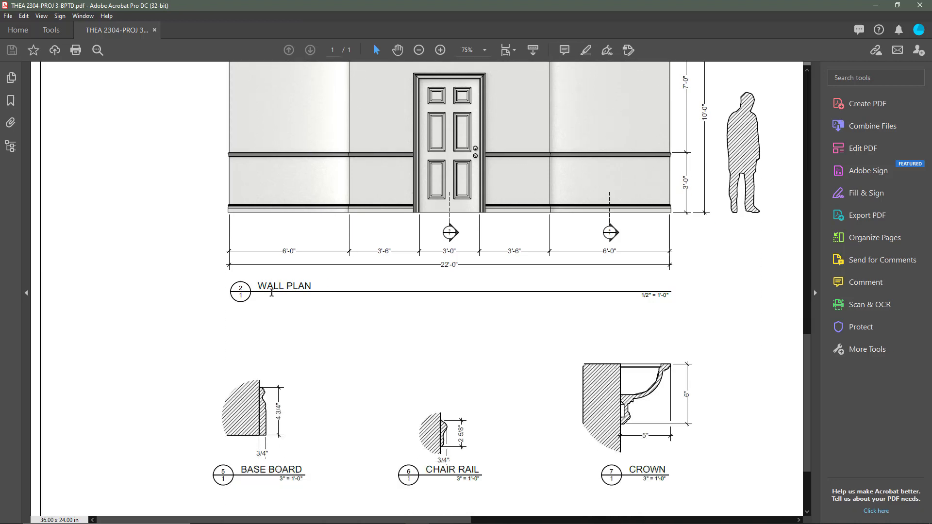